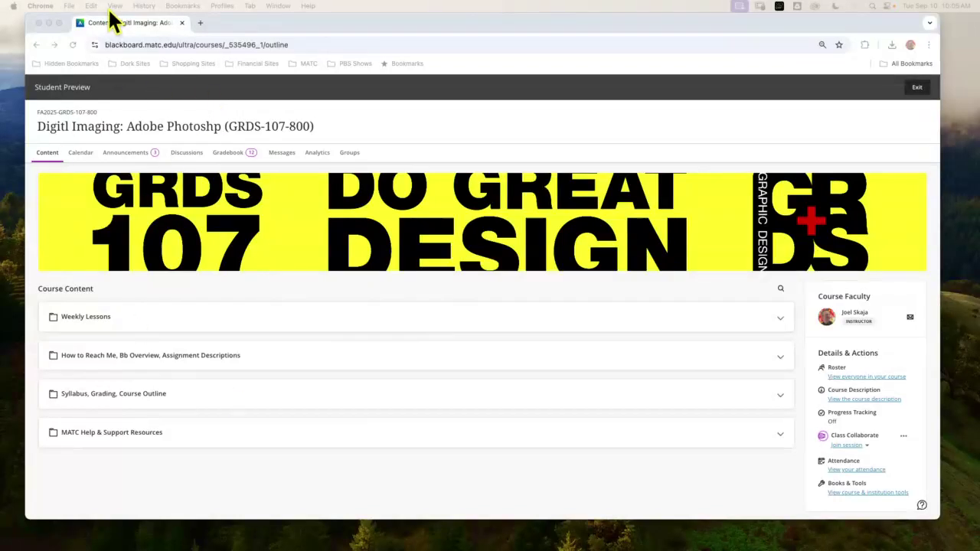
Switch to Photoshop and open 08Practice_Start.psd from the Lesson08 folder inside GRDS-107.
left_click(48, 23)
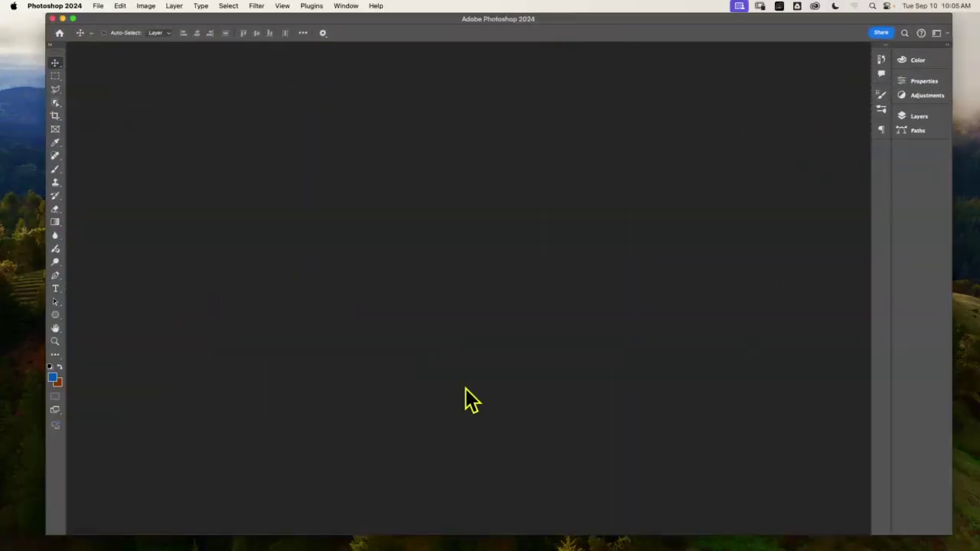
left_click(98, 6)
left_click(109, 29)
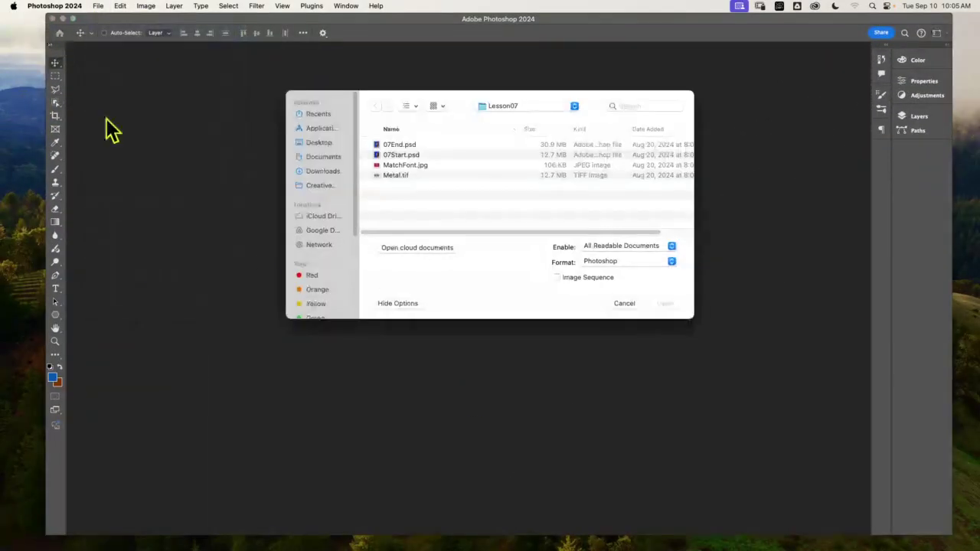
left_click(504, 107)
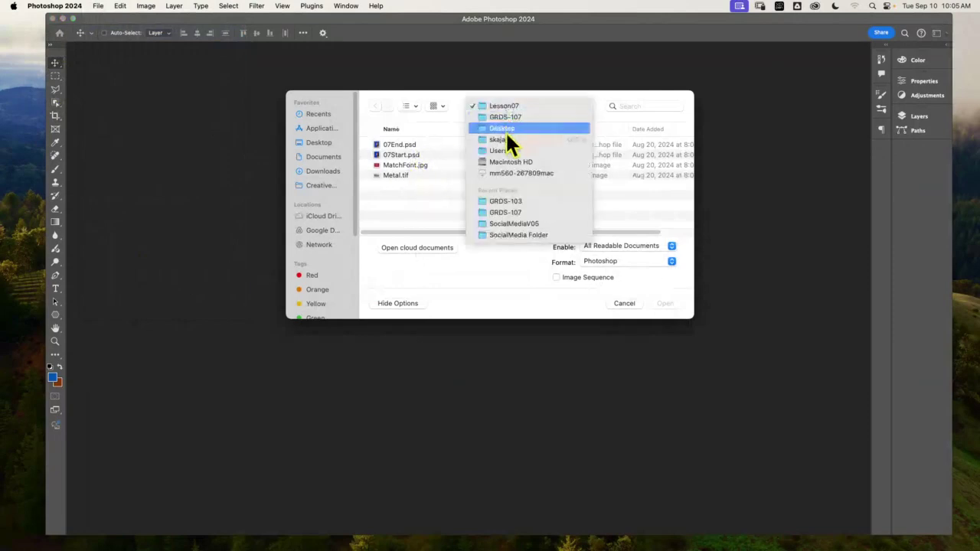
left_click(529, 117)
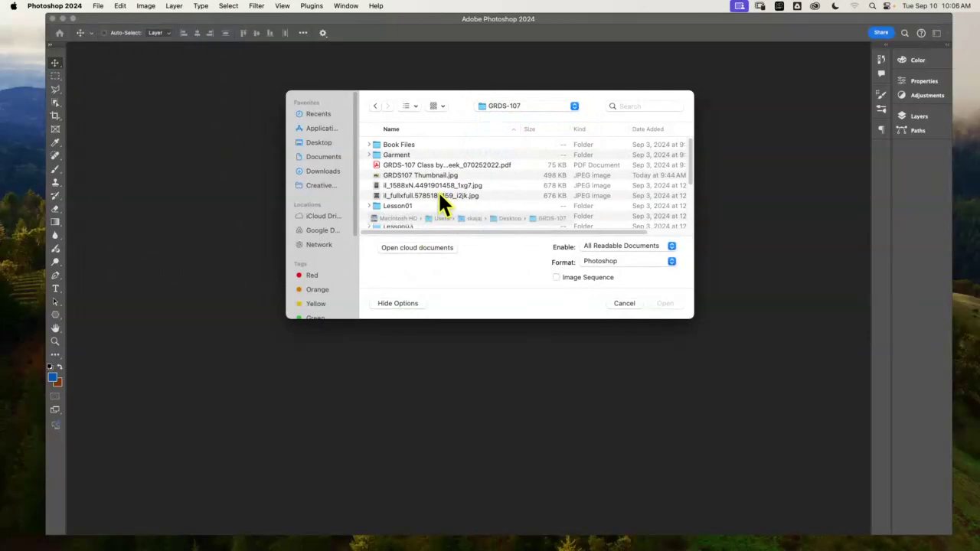
left_click_drag(697, 169, 580, 208)
double_click(429, 192)
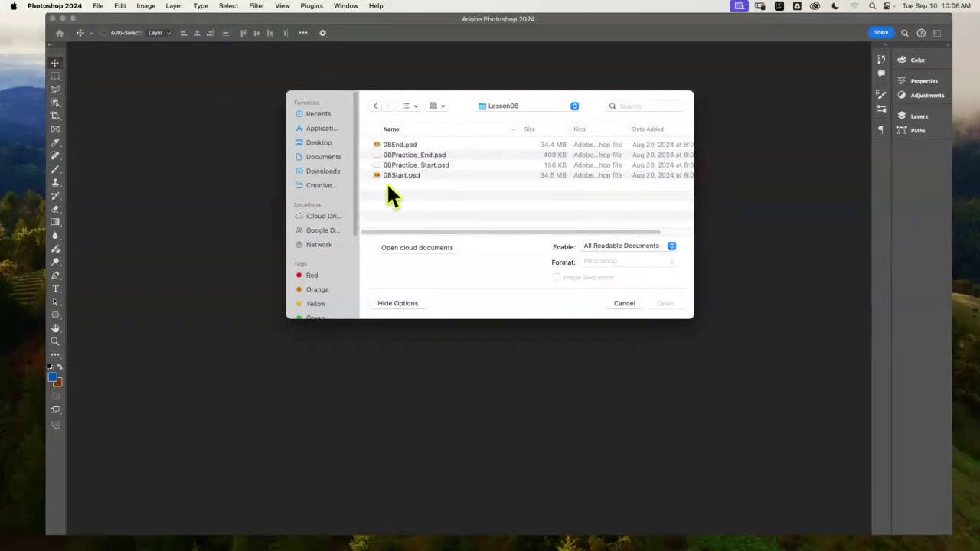
left_click(438, 164)
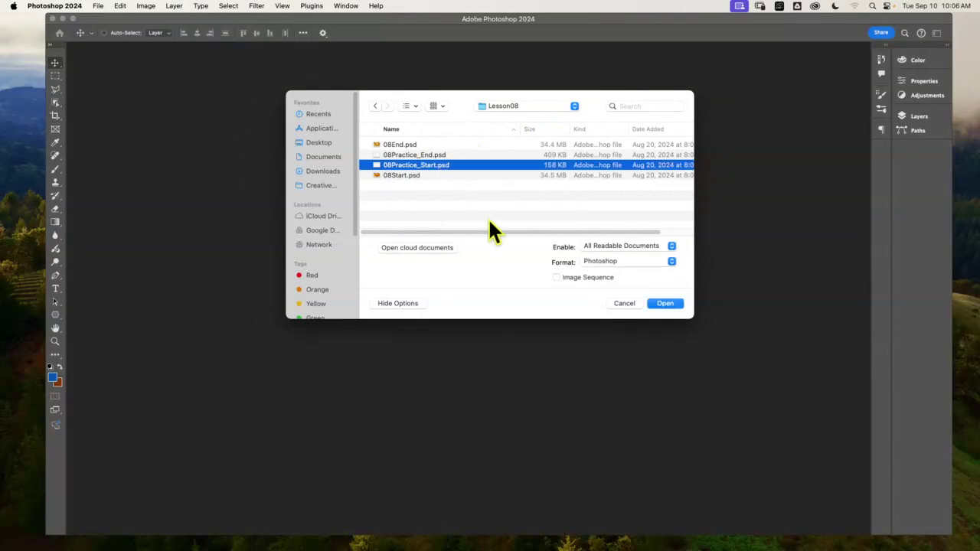
left_click(664, 303)
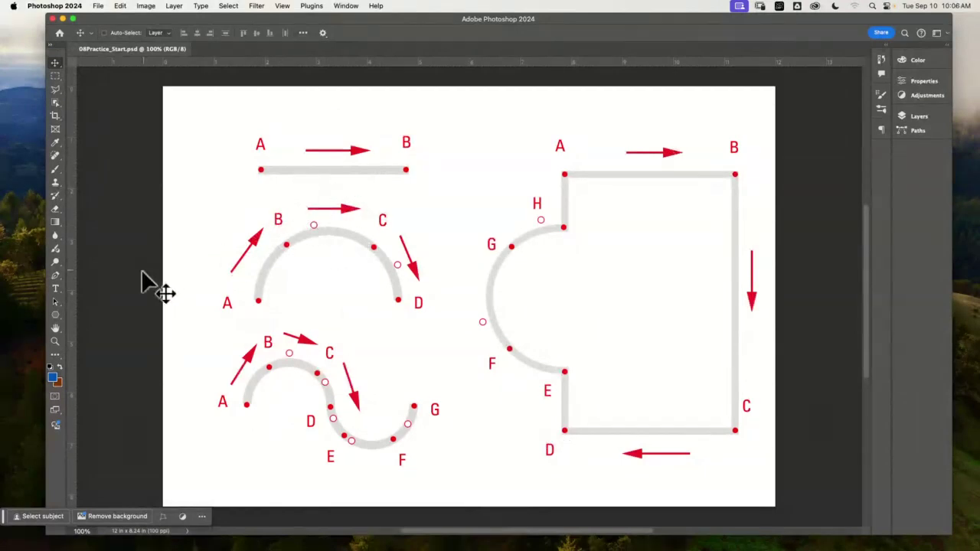
Activate the Pen tool and set its drawing mode to Shape.
left_click(55, 276)
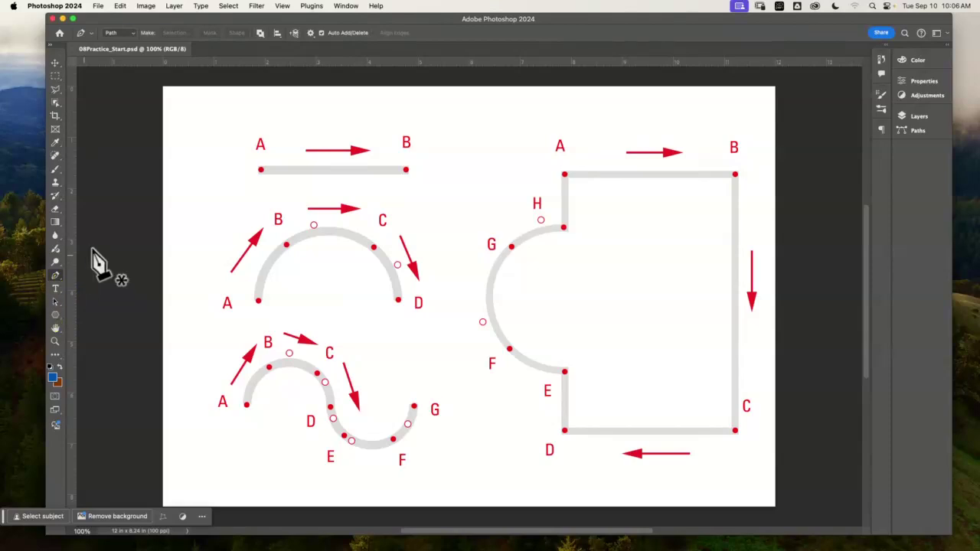
left_click(129, 33)
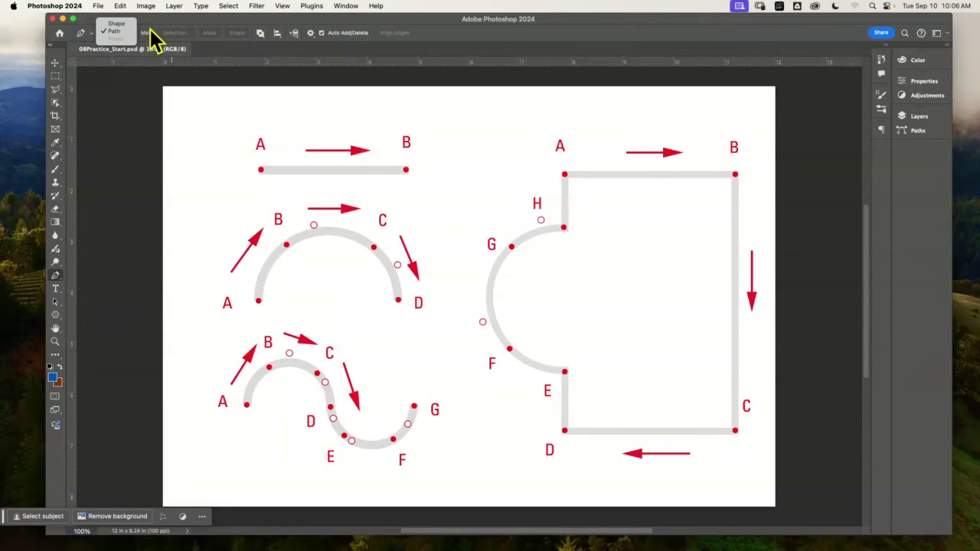
left_click(123, 32)
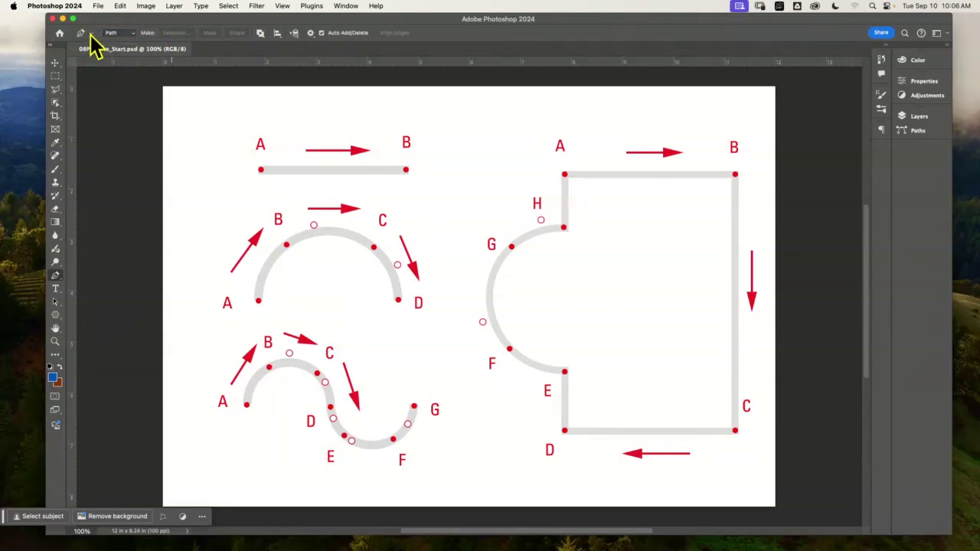
left_click(88, 34)
left_click(90, 33)
left_click(124, 33)
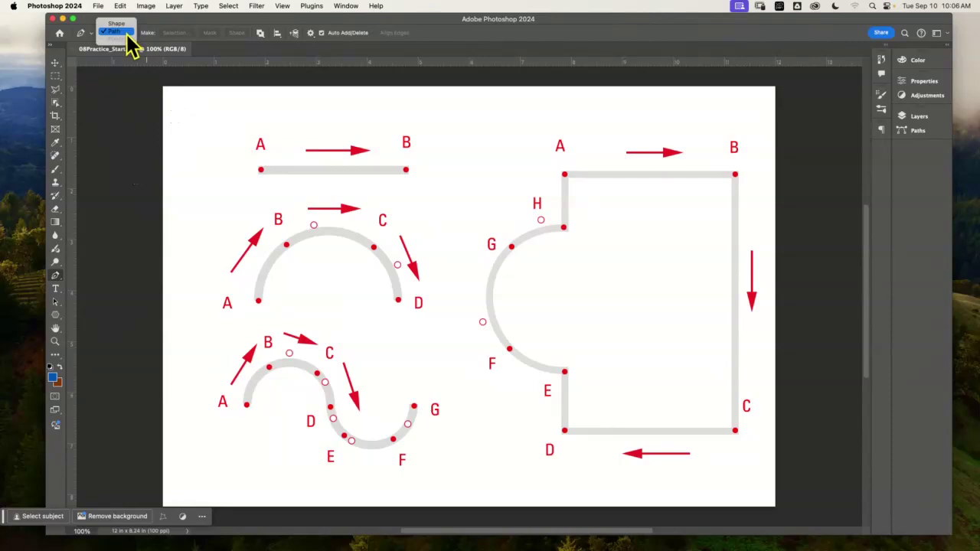
left_click(125, 23)
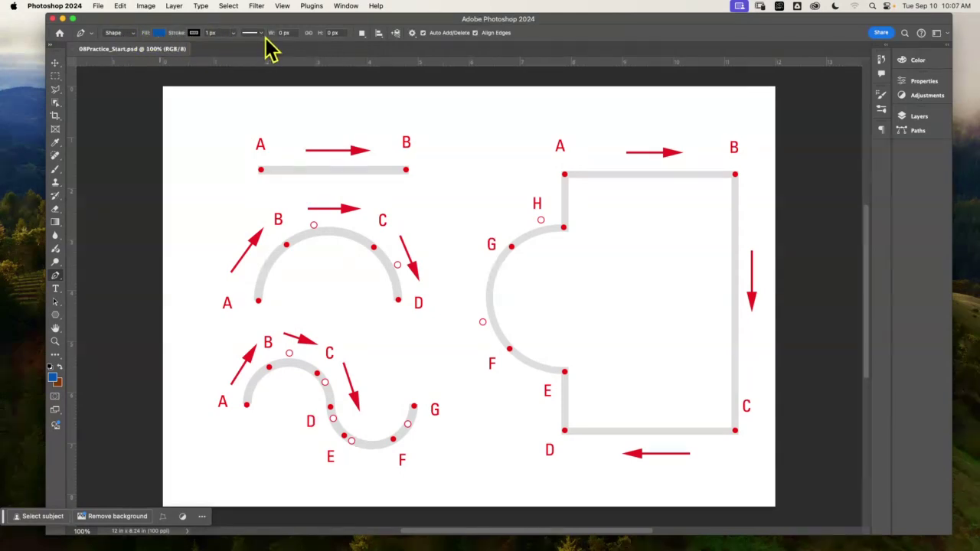
Look over the Pen tool's path options and switch Auto Add/Delete off and back on.
left_click(87, 37)
left_click(87, 39)
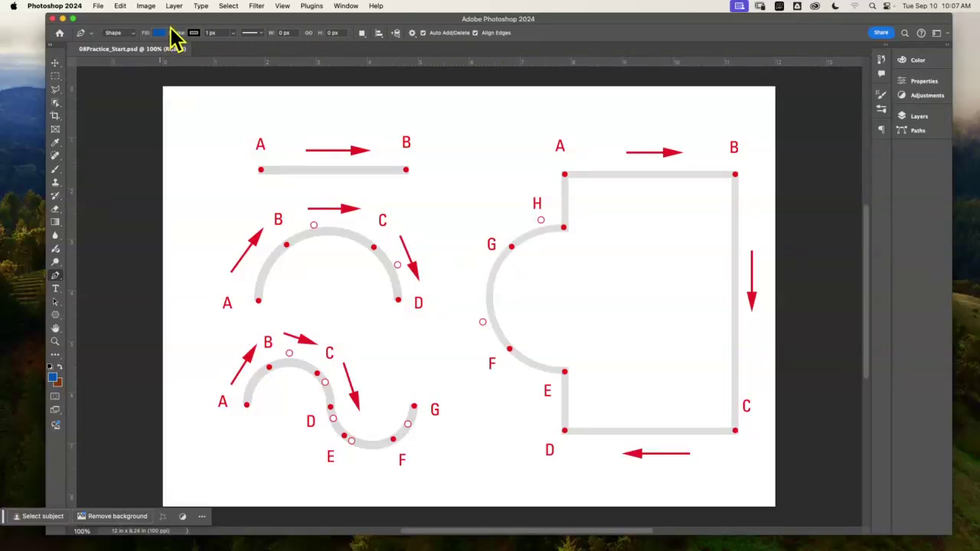
left_click(412, 33)
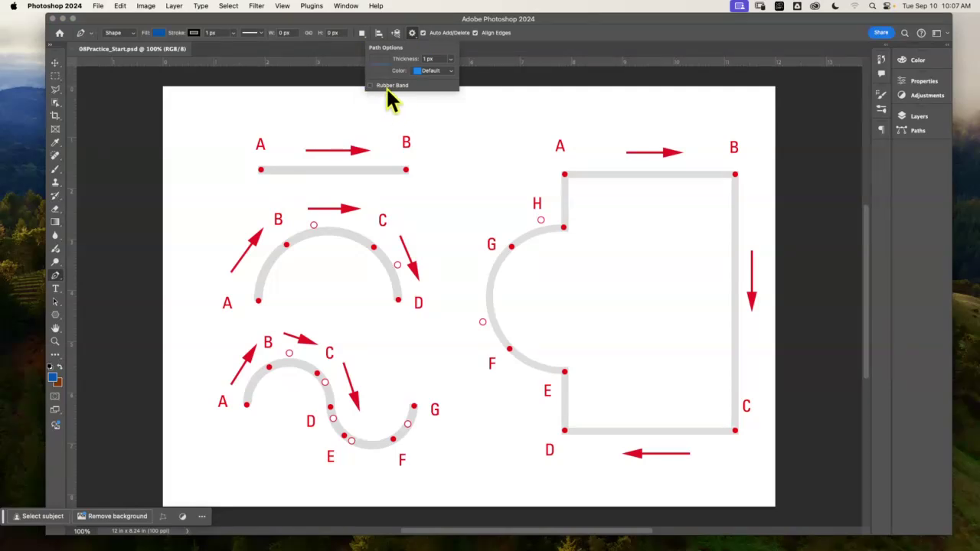
left_click(450, 37)
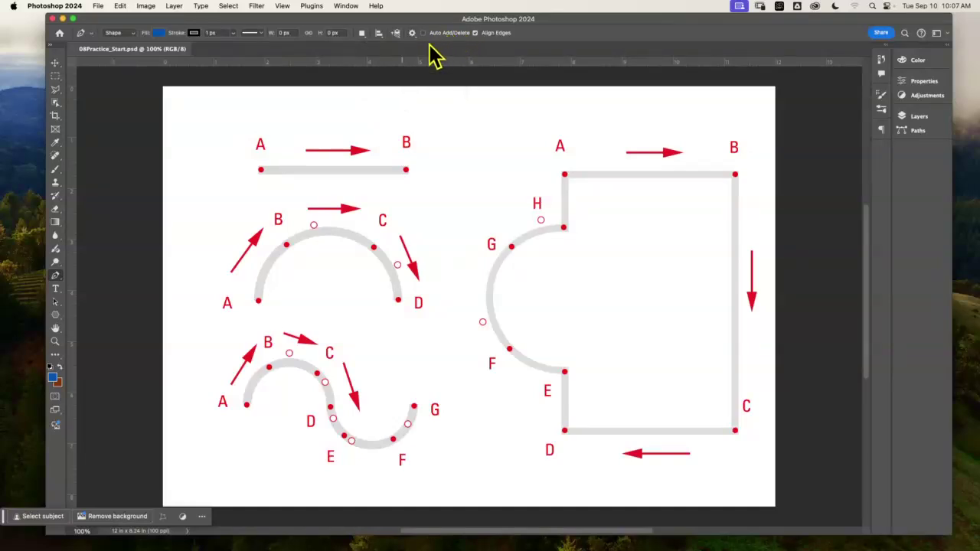
left_click(423, 33)
Set the Pen tool's shape fill to none and its stroke colour to the green RGB swatch.
left_click(159, 34)
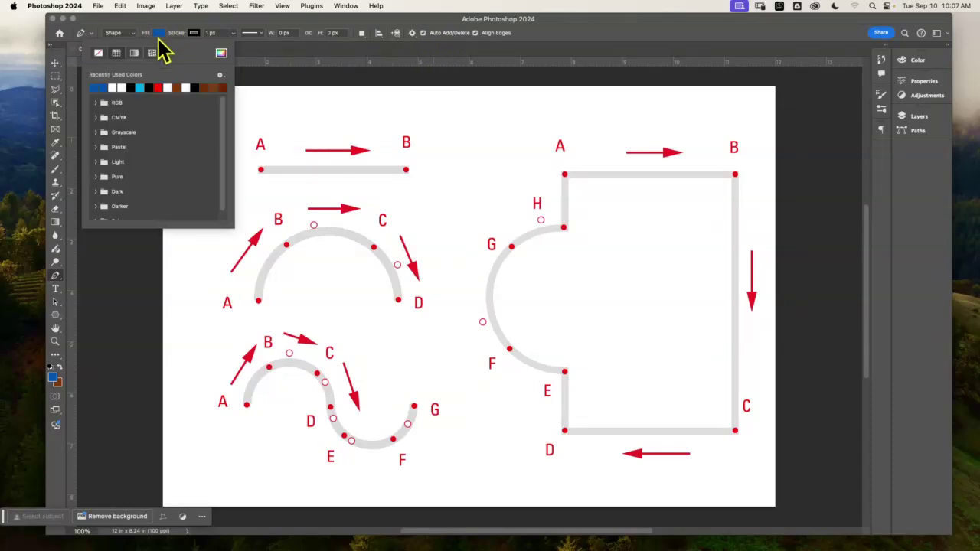
left_click(98, 53)
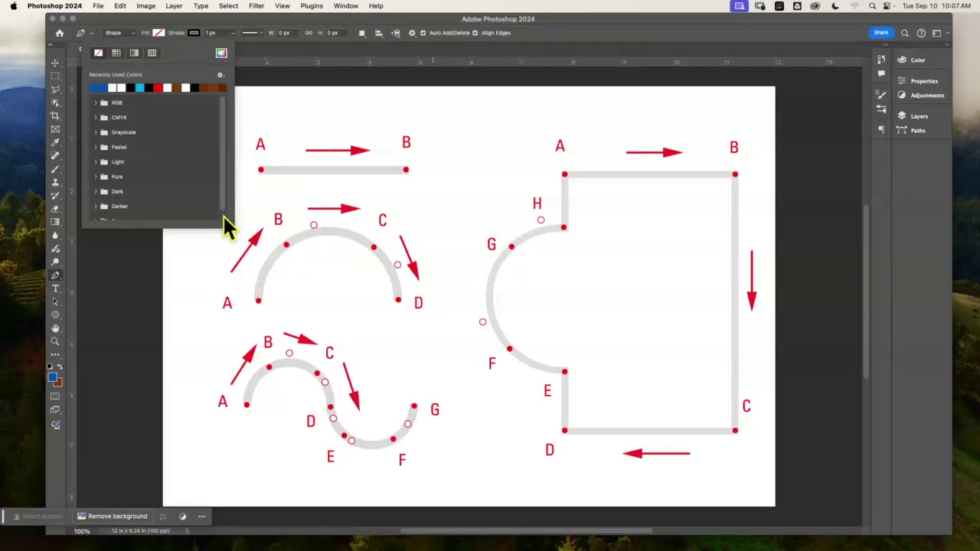
left_click(197, 36)
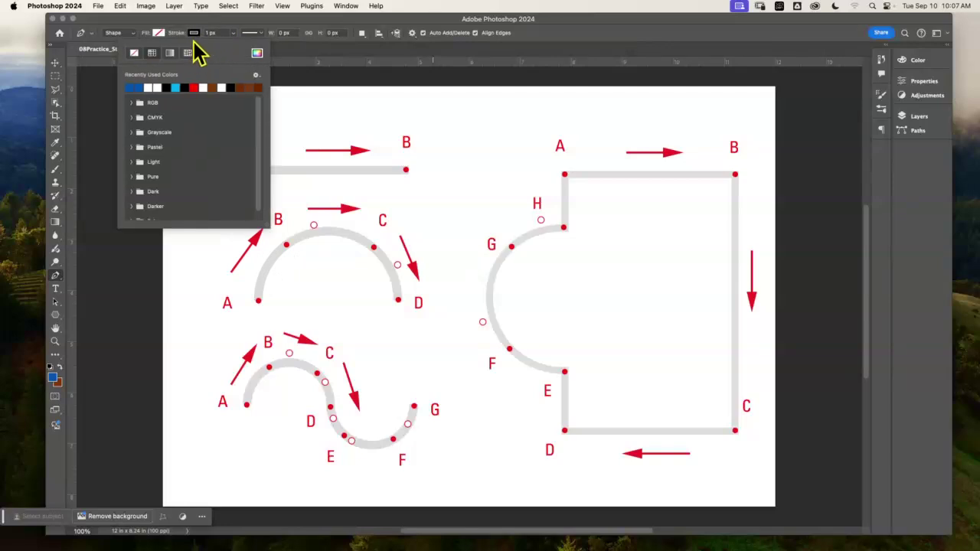
left_click(193, 36)
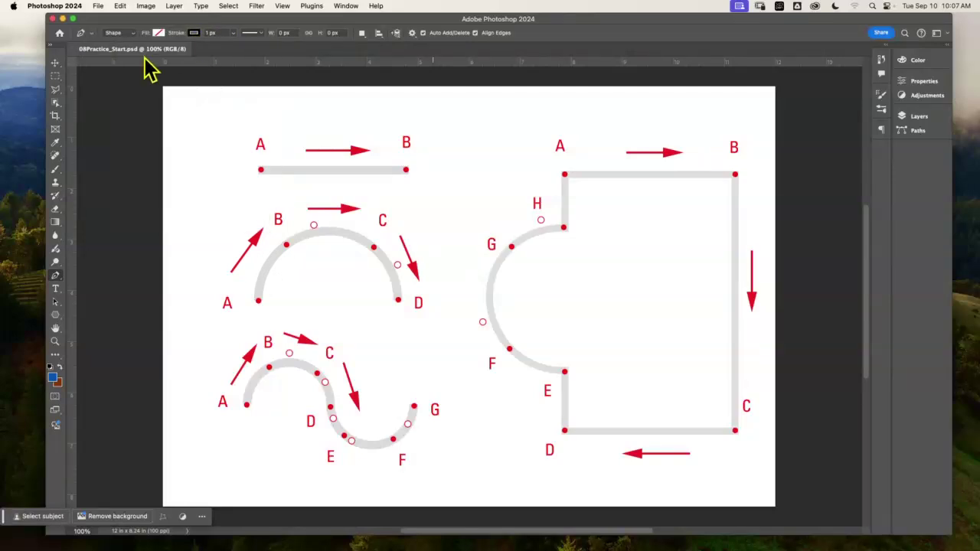
left_click(202, 35)
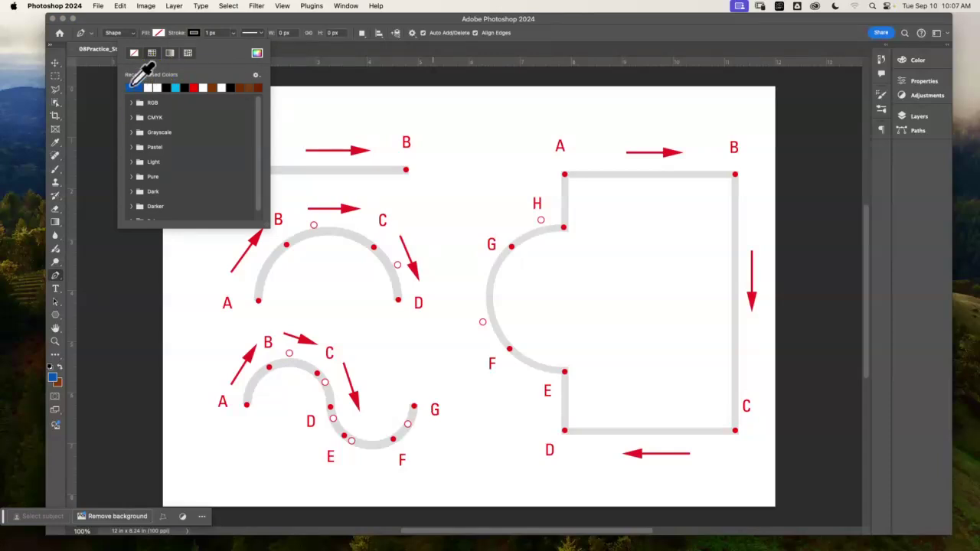
left_click(131, 101)
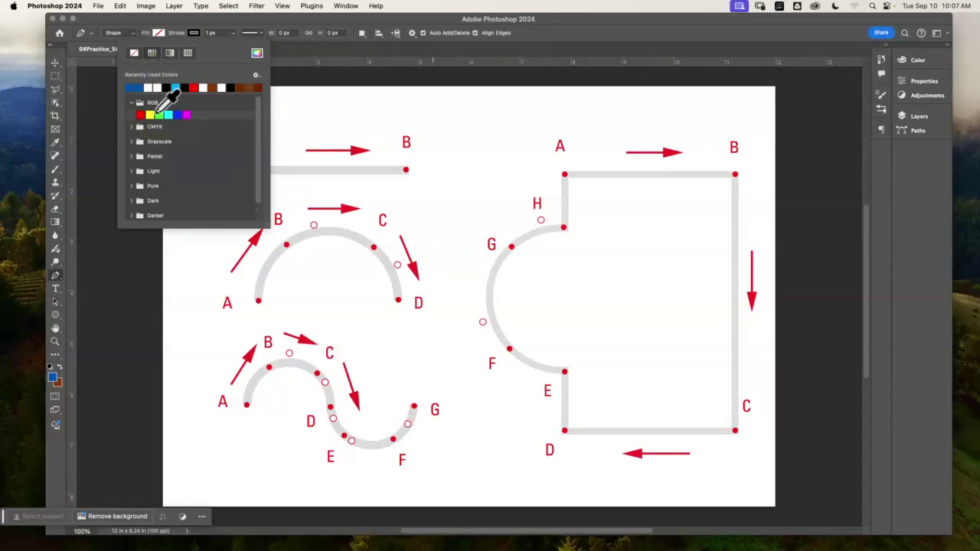
left_click(160, 113)
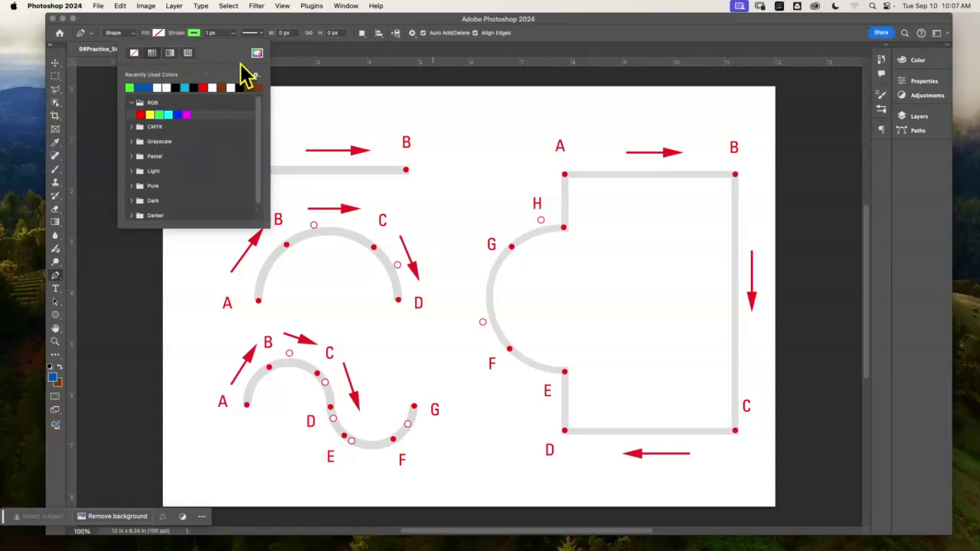
left_click(131, 102)
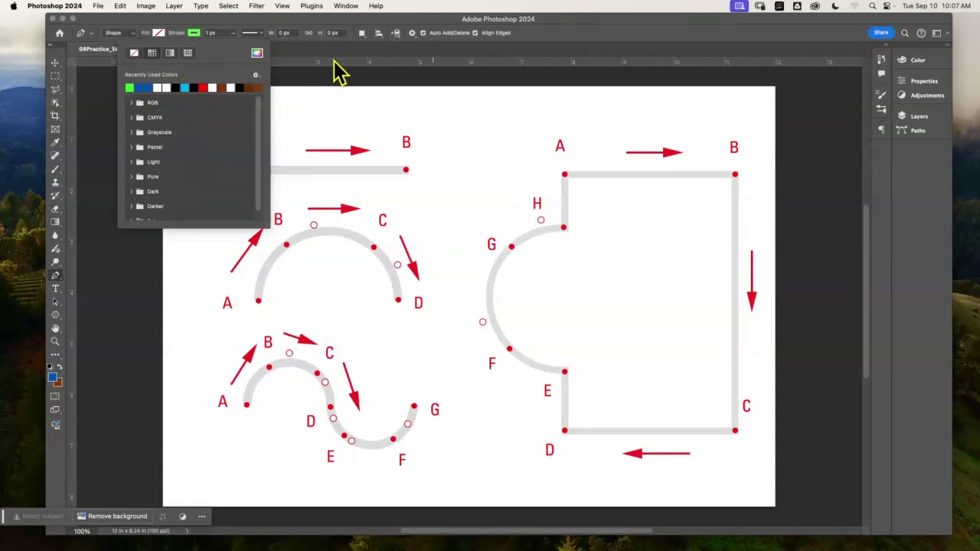
Set the shape stroke width to 4 px.
left_click(218, 32)
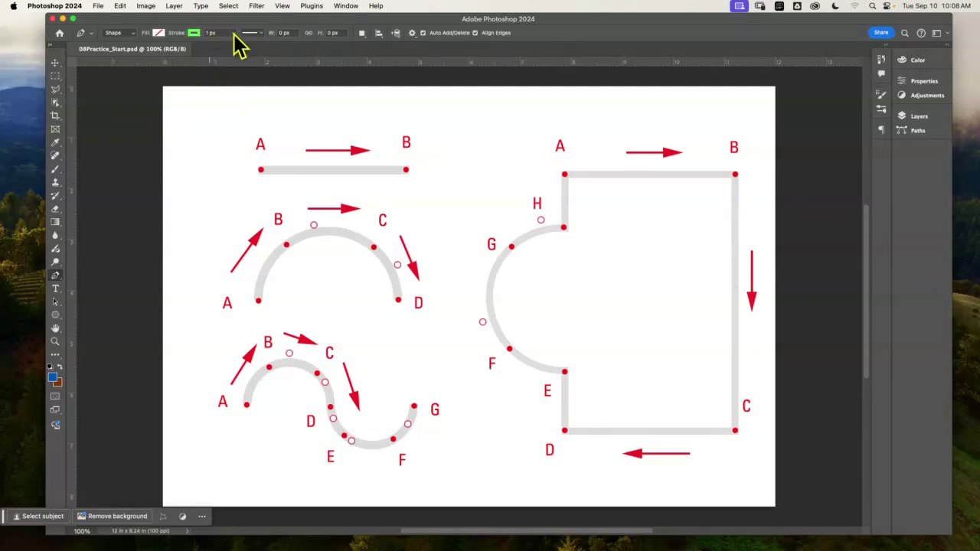
left_click(233, 33)
left_click(212, 33)
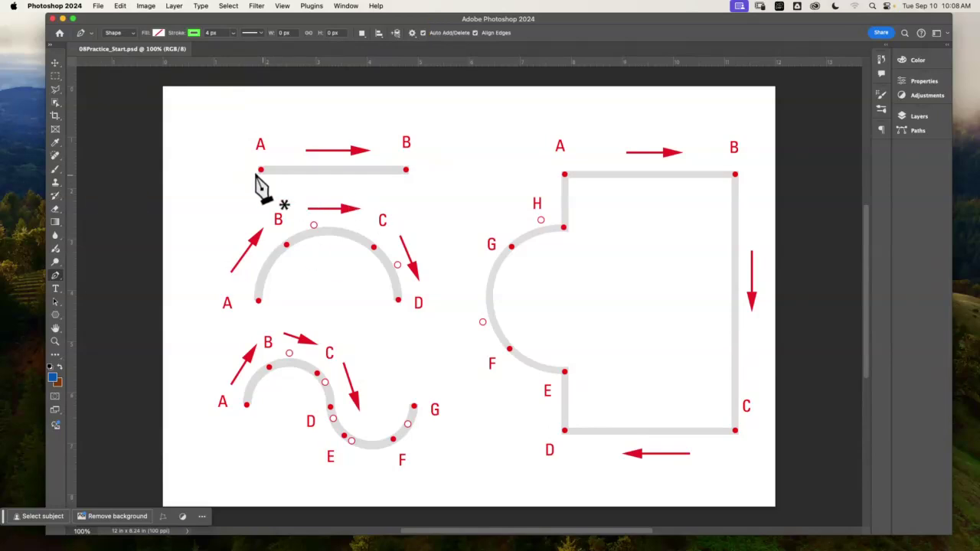
Try to draw a straight segment from point A to point B on the straight practice line, undoing the attempts.
left_click(261, 170)
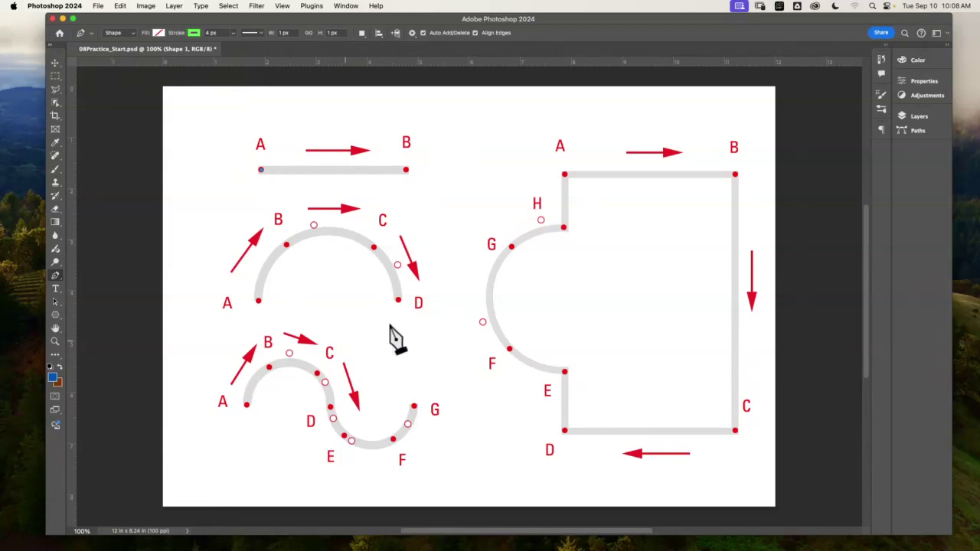
left_click(406, 184)
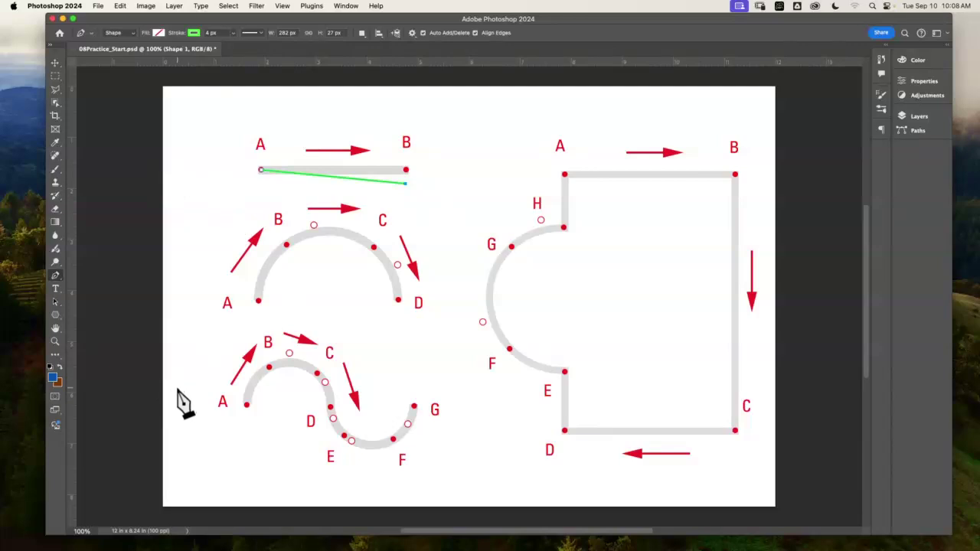
key("super+z")
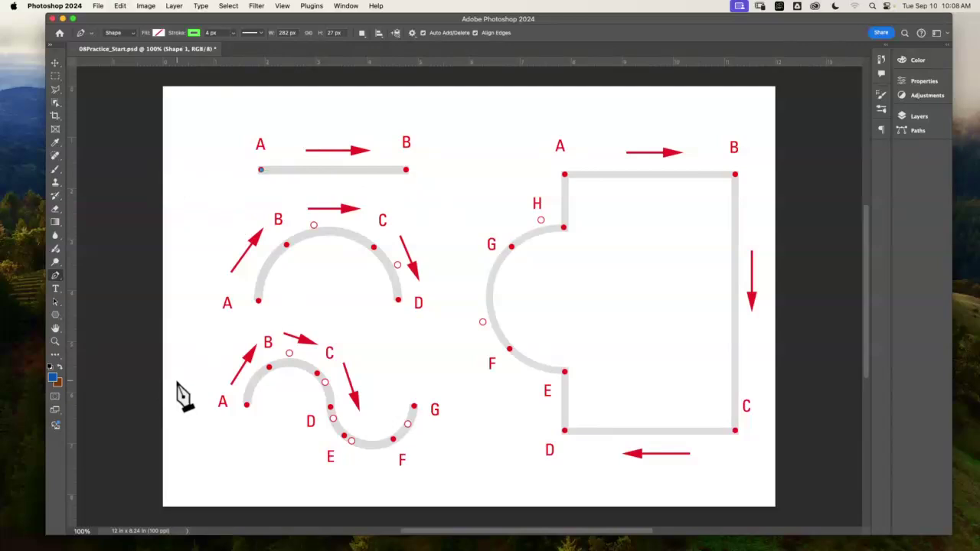
left_click(405, 169)
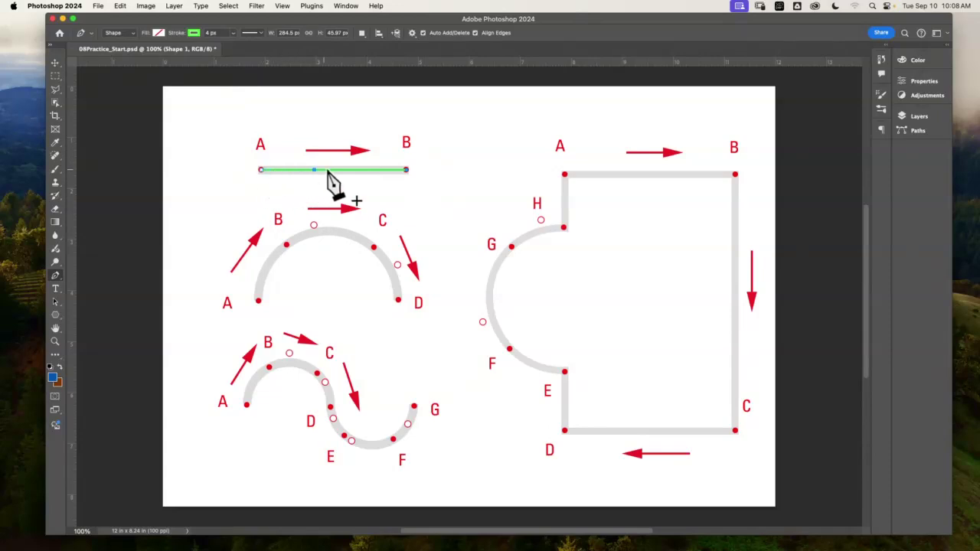
left_click(245, 358, "super")
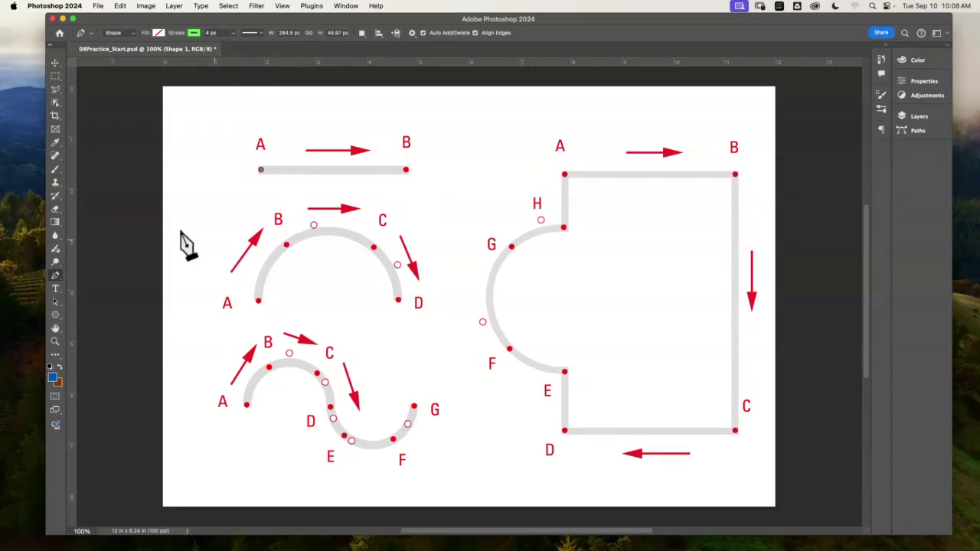
Draw a straight Pen tool segment from point A to point B on the straight practice line and finish with the Move tool.
left_click(55, 340)
left_click_drag(317, 160, 457, 193)
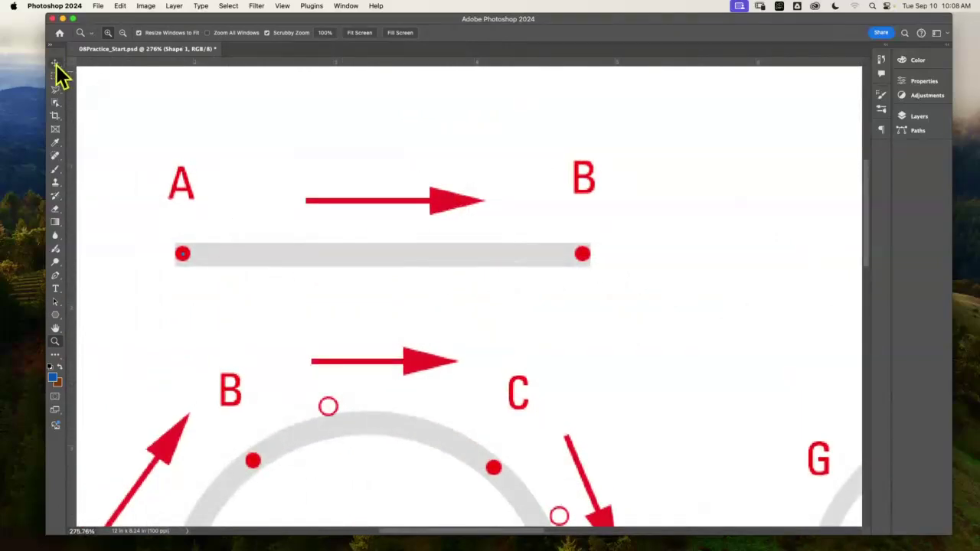
left_click(55, 276)
left_click(184, 254)
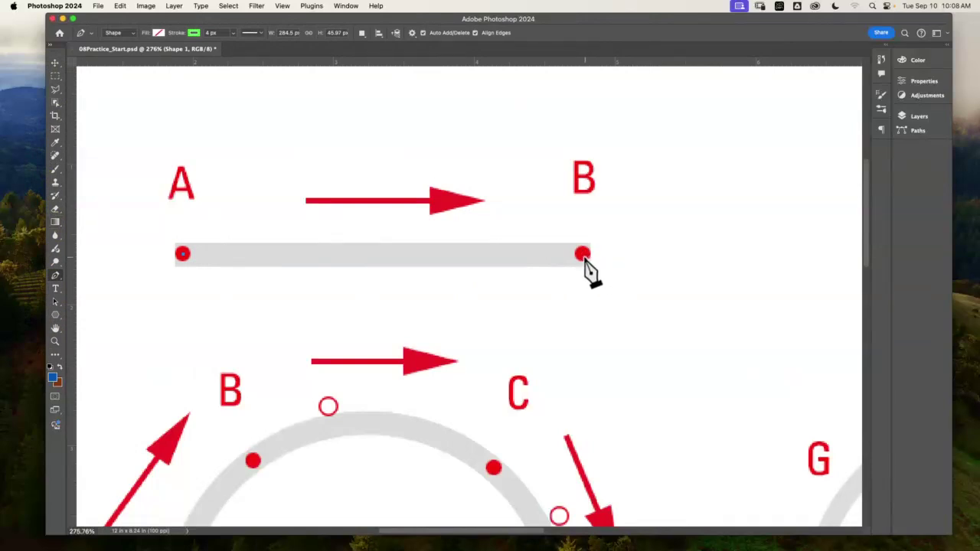
left_click(583, 254)
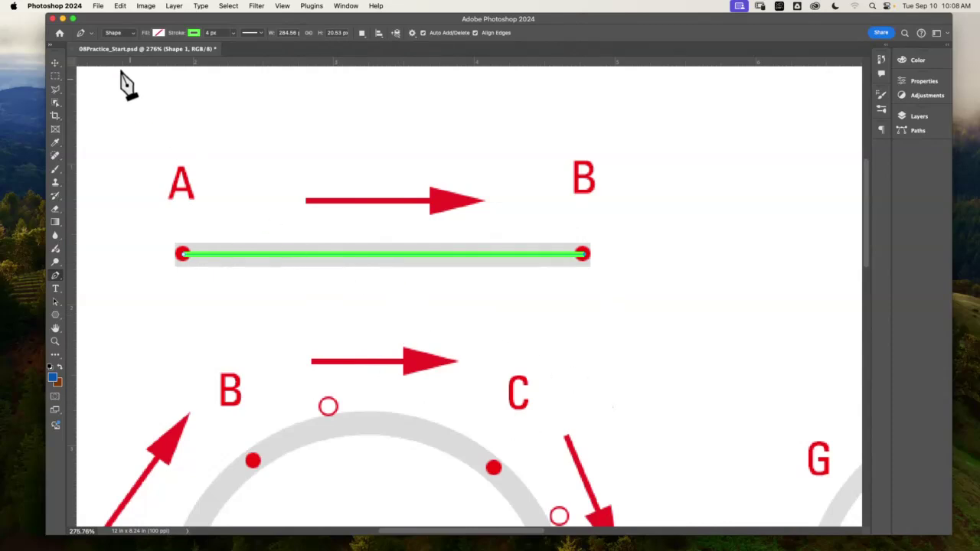
left_click(55, 62)
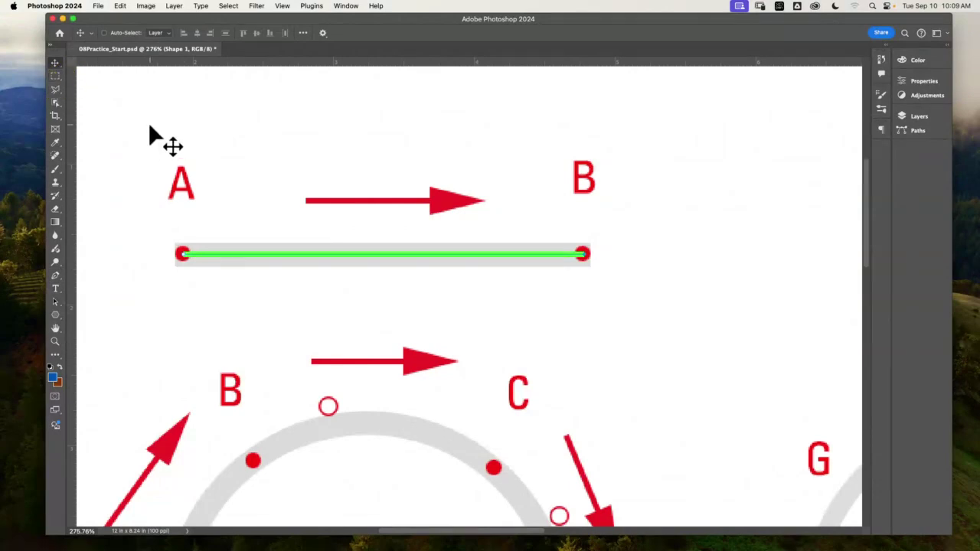
scroll(322, 337, "down", 8)
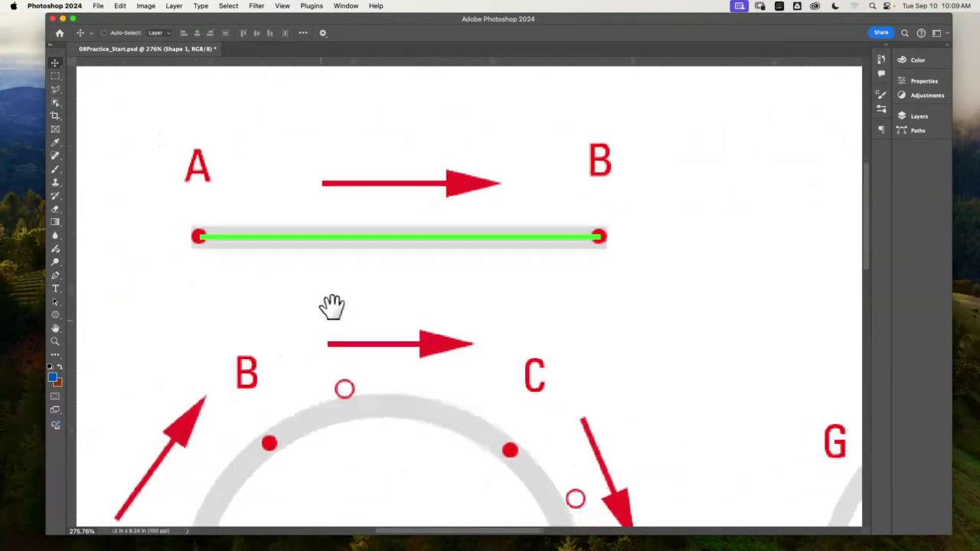
Try to start a Pen tool path at point A of the semicircular arc, undoing both attempts.
scroll(145, 412, "up", 3)
scroll(146, 411, "left", 3)
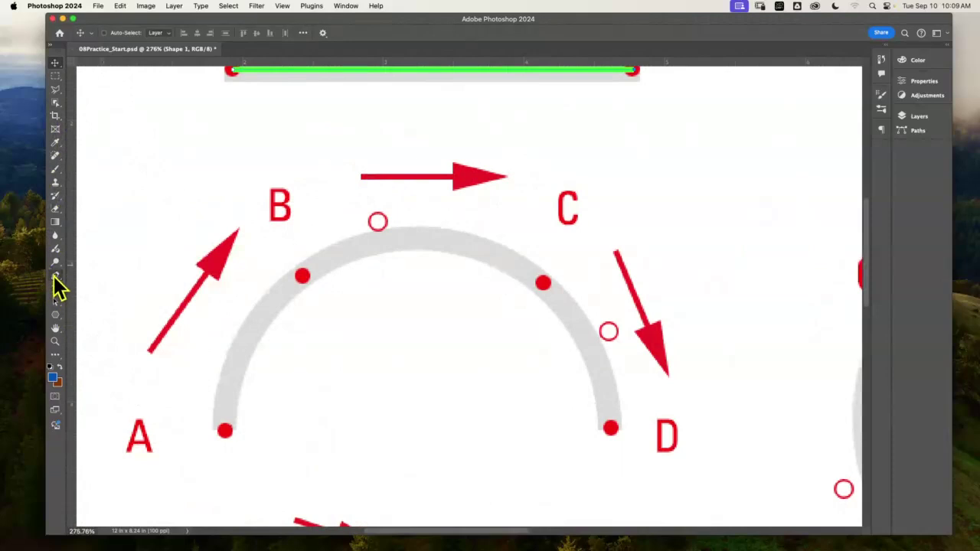
left_click(55, 277)
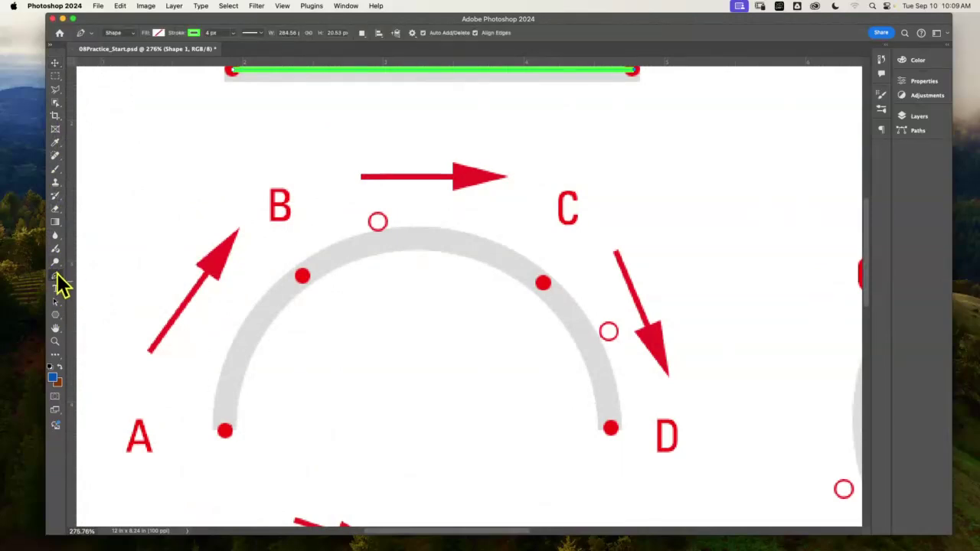
left_click(225, 434)
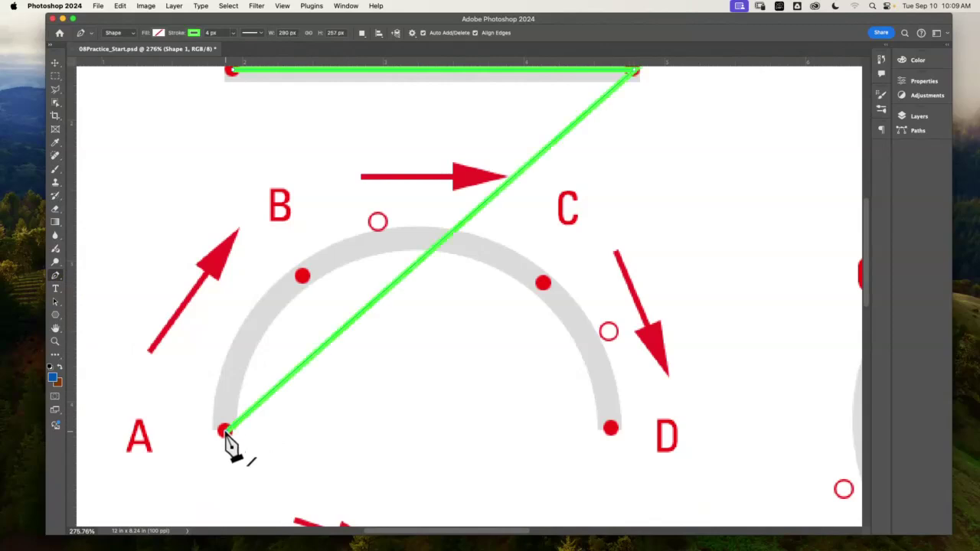
key("super+z")
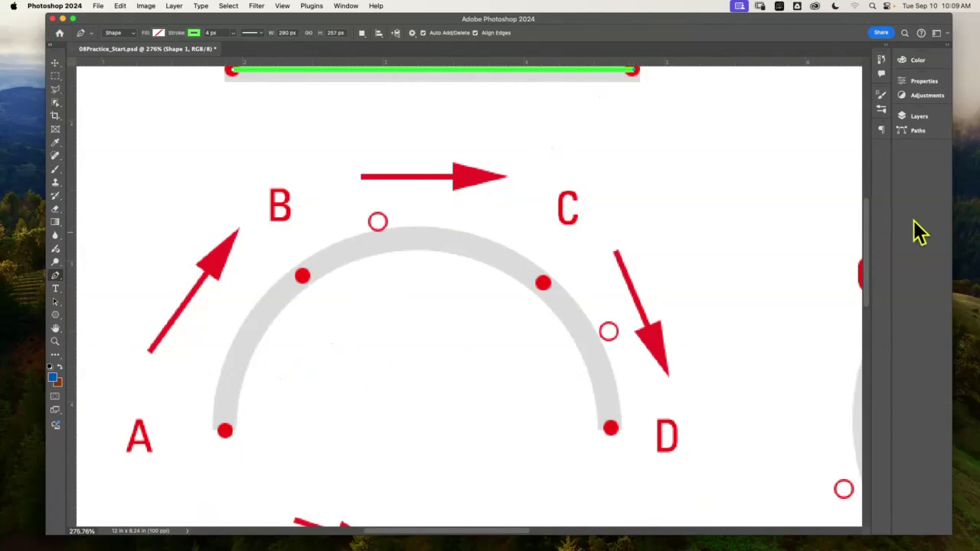
left_click(55, 64)
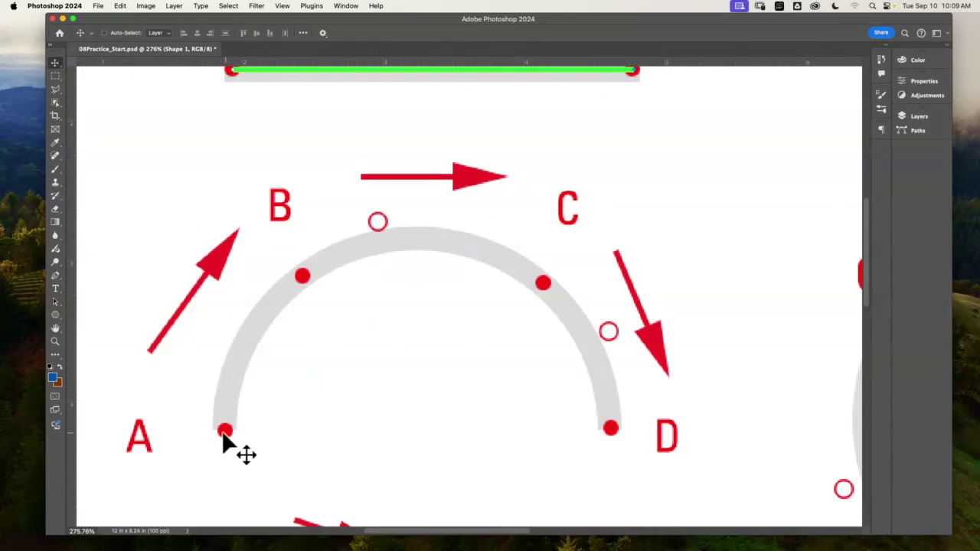
left_click(55, 275)
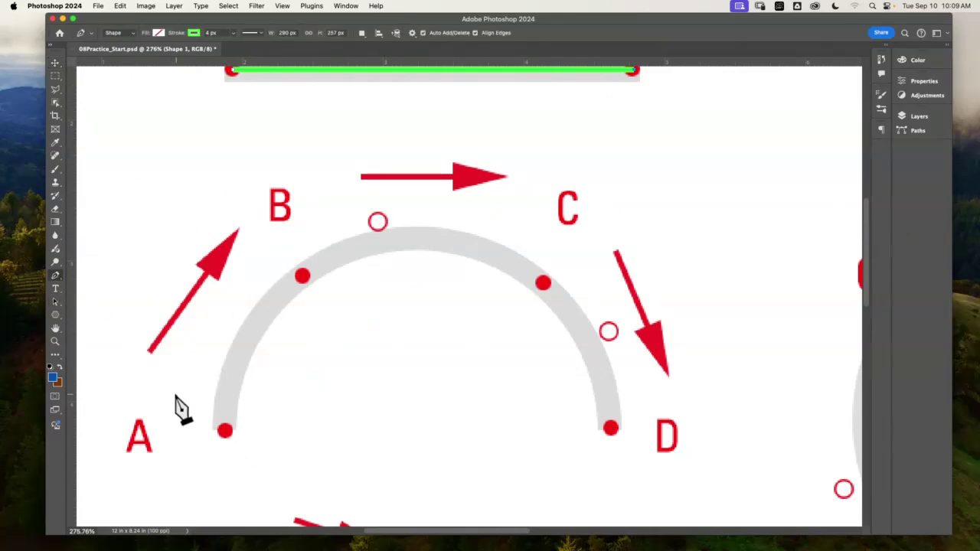
left_click(224, 430)
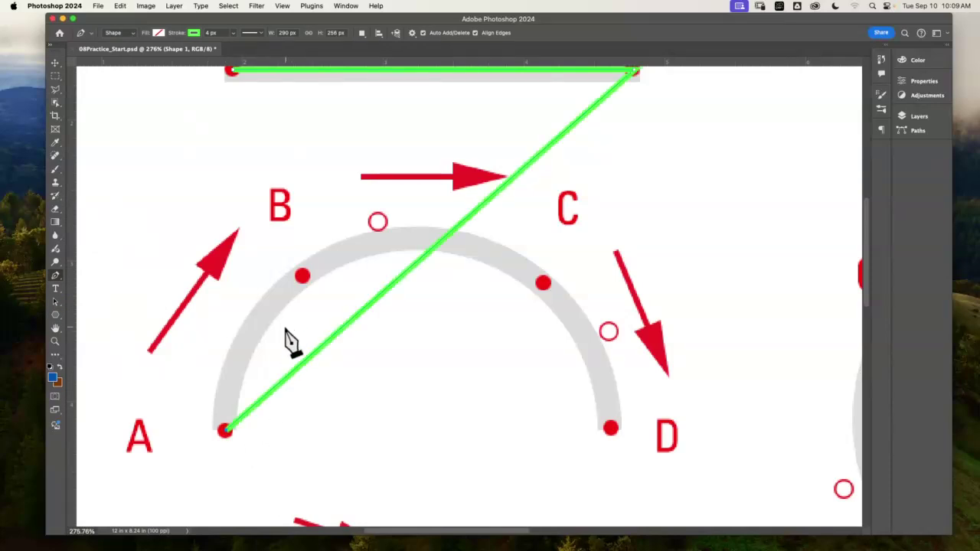
key("super+z")
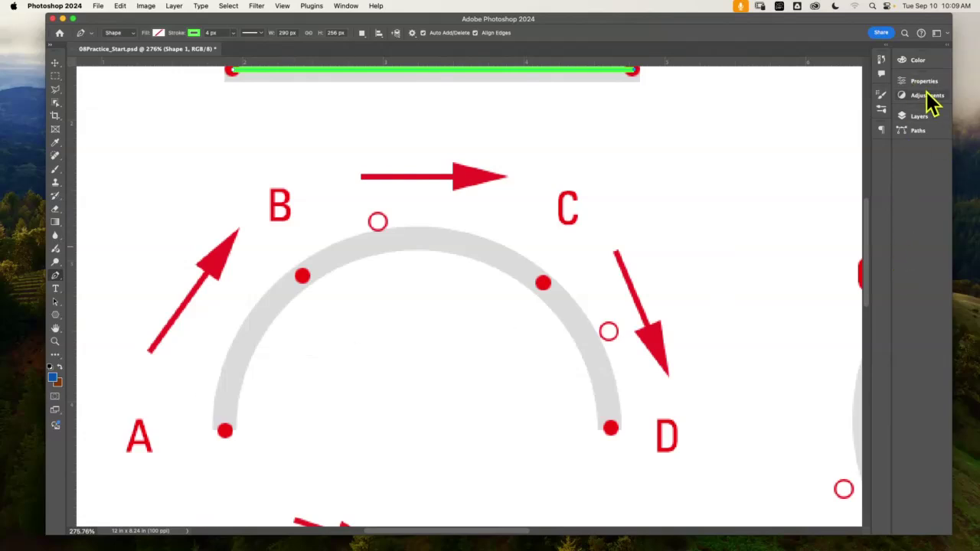
Add a new empty layer above the Shape 1 layer.
left_click(919, 116)
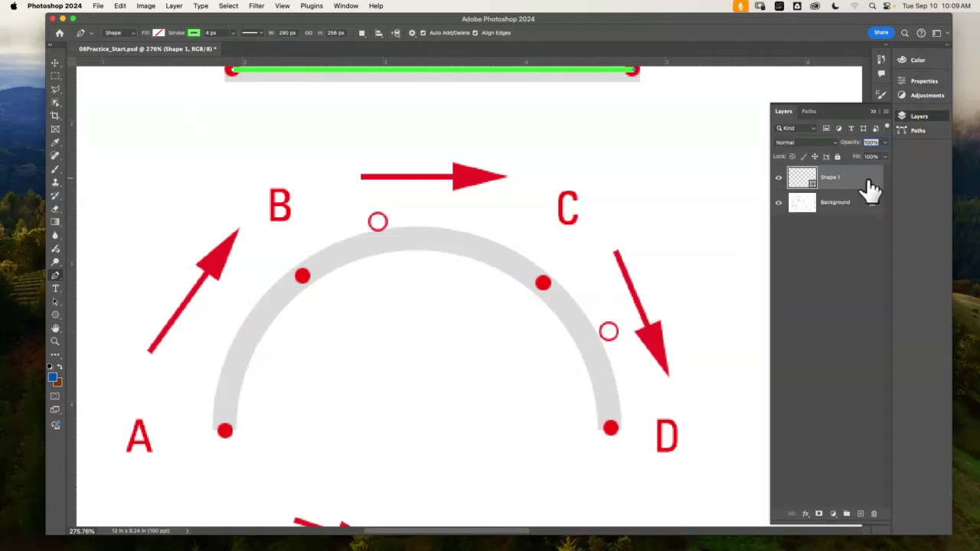
left_click(860, 514)
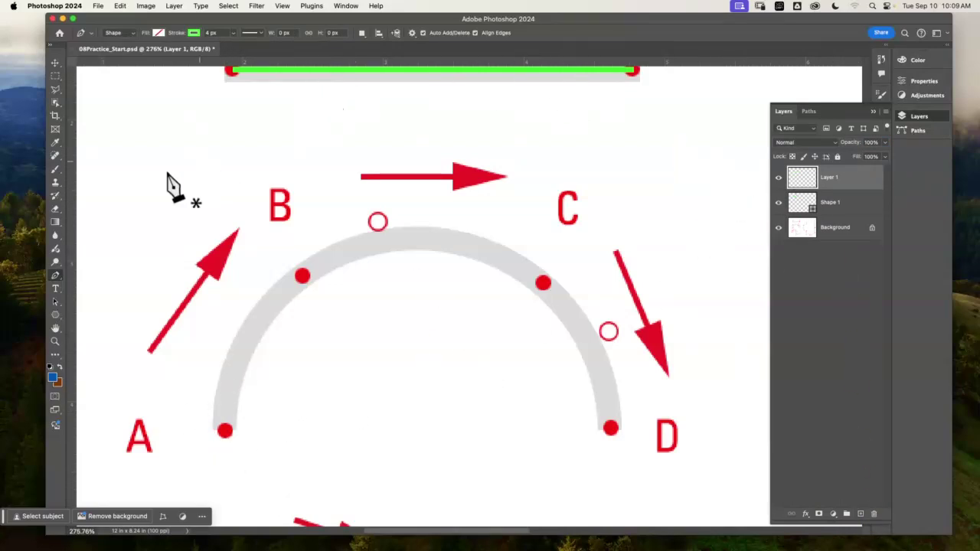
Try starting the arc at point A with the Shape 1 layer selected, discarding each stray point or segment.
left_click(850, 202)
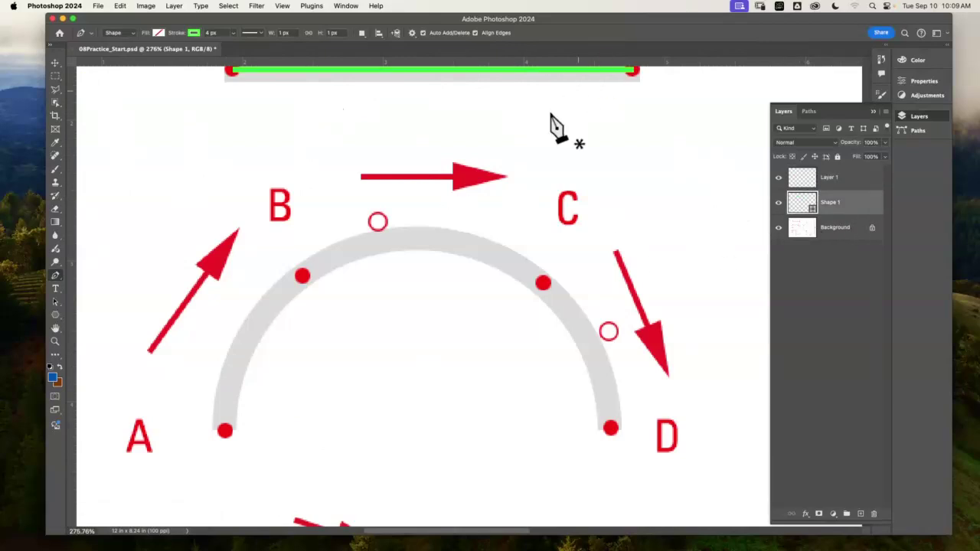
left_click(225, 432)
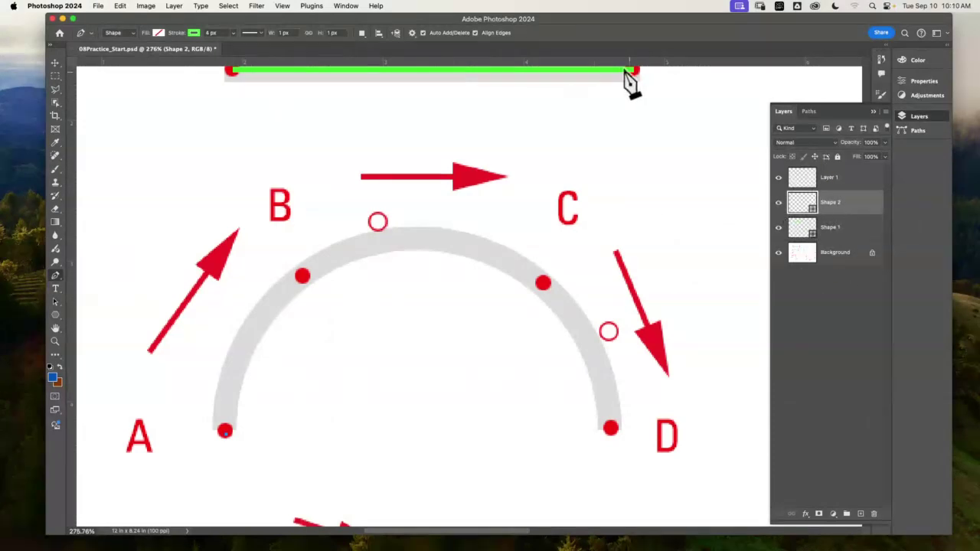
left_click(55, 62)
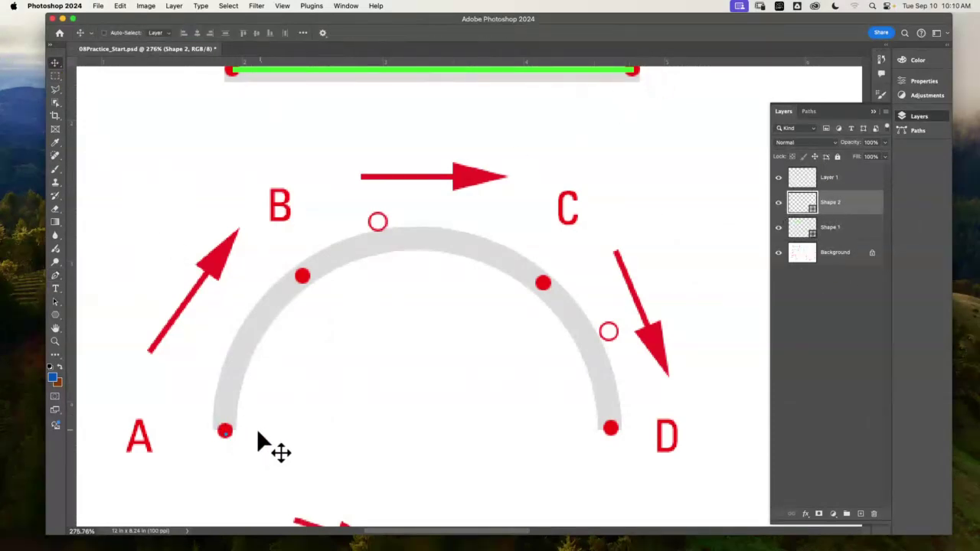
key("BackSpace")
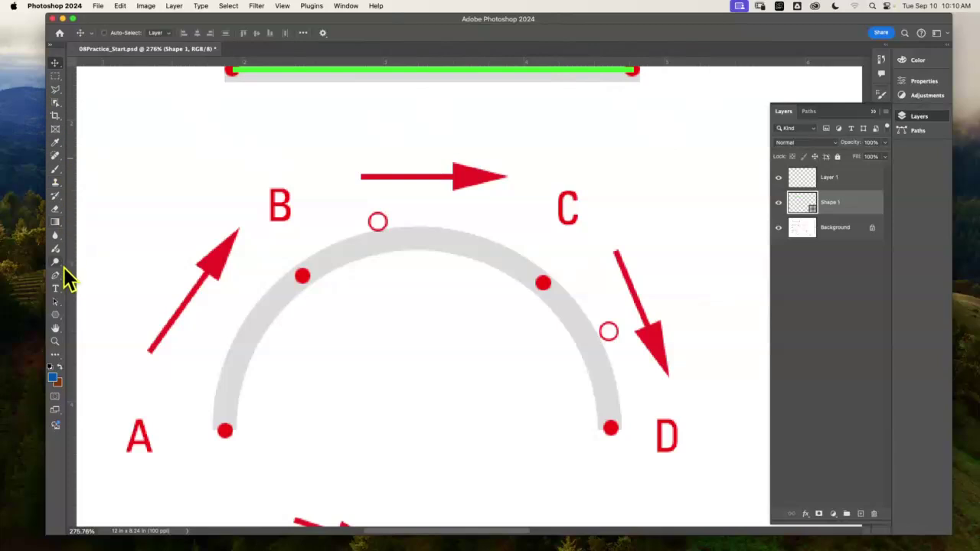
left_click(55, 276)
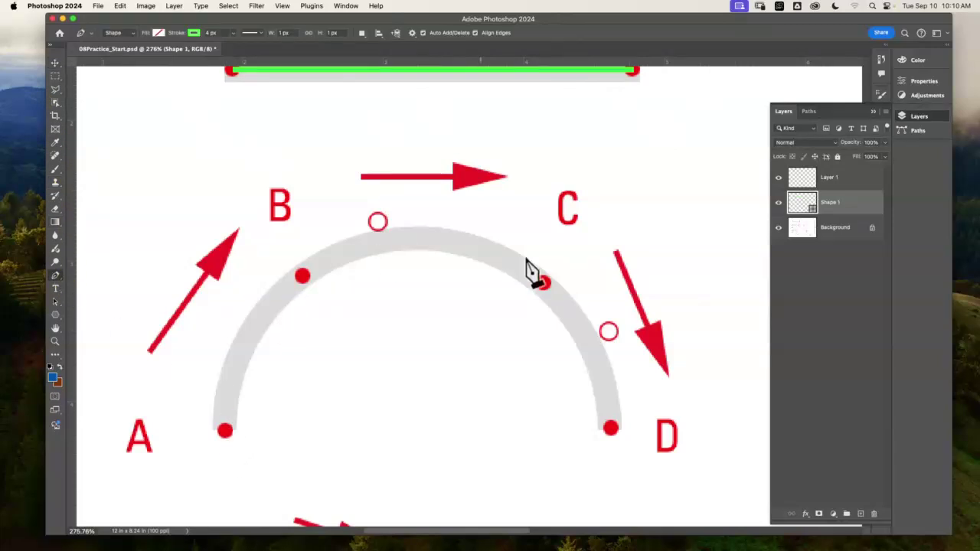
left_click(225, 430)
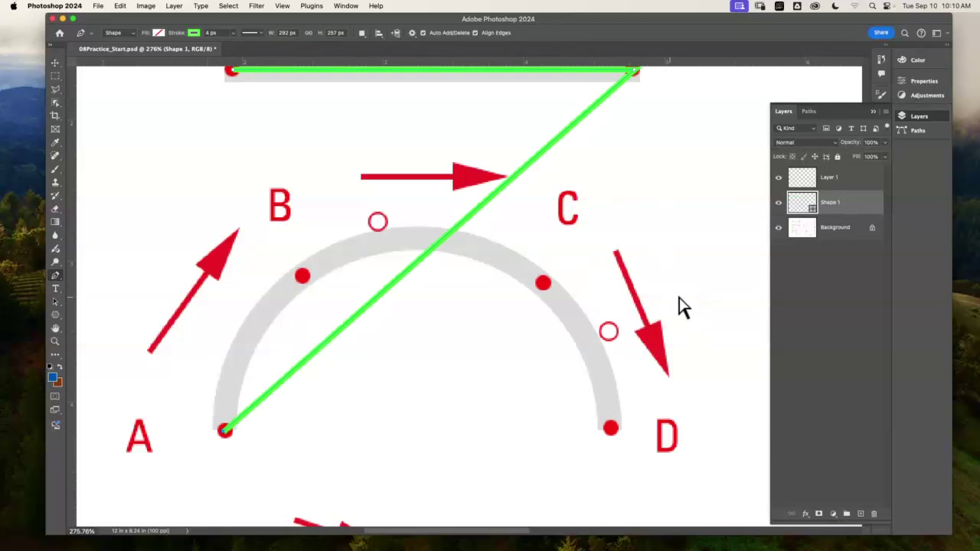
key("super+z")
On Layer 1, draw a curved Pen tool segment from point A to point B of the arc, extending B's direction handle to the open circle.
left_click(851, 176)
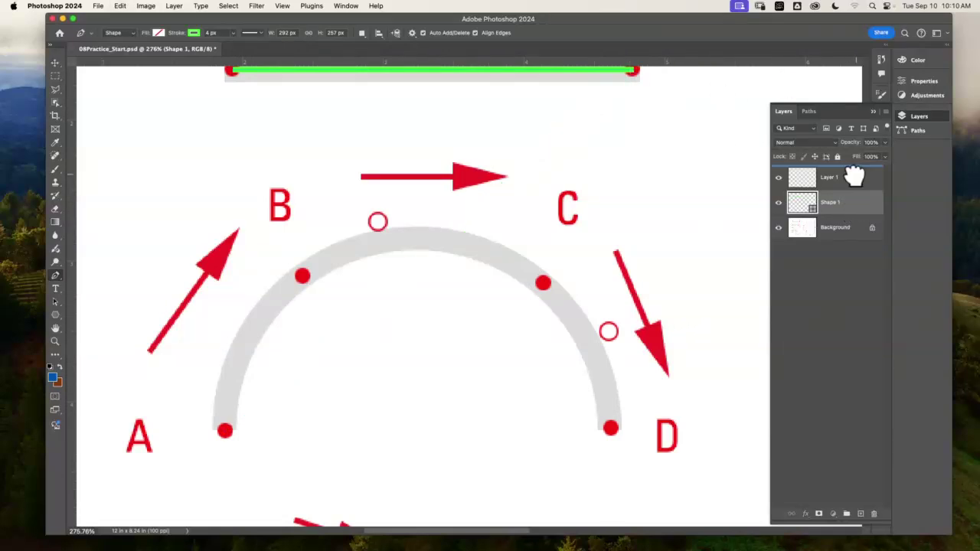
left_click(224, 430)
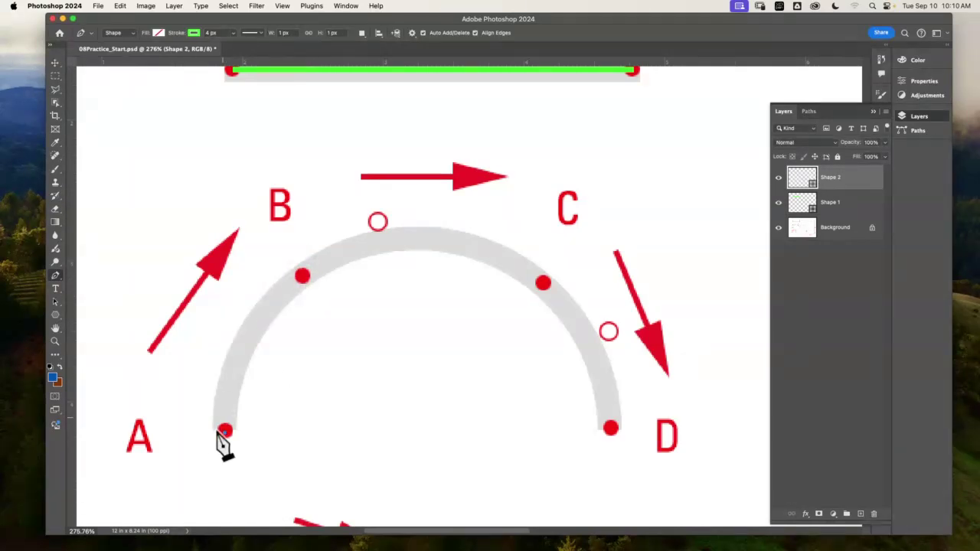
left_click_drag(224, 434, 236, 444)
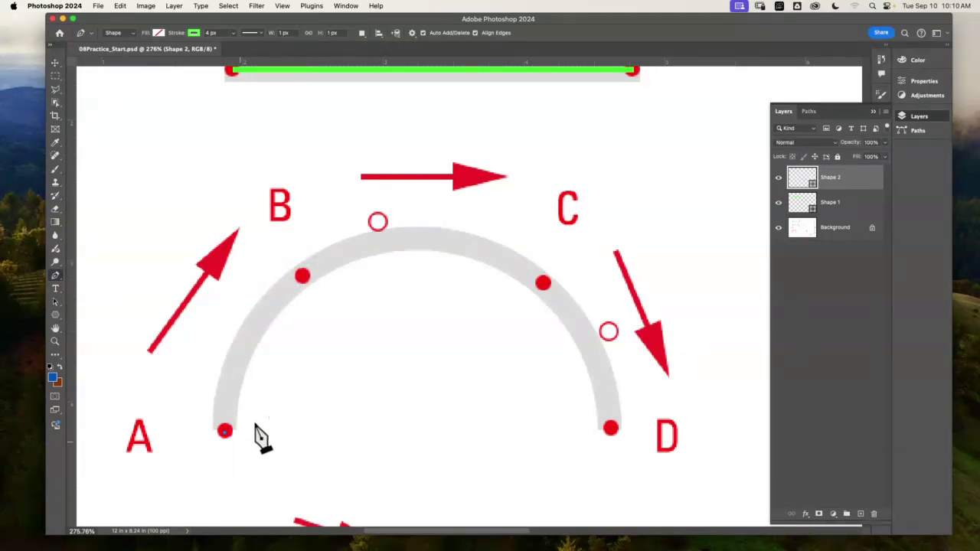
left_click(302, 354, "ctrl")
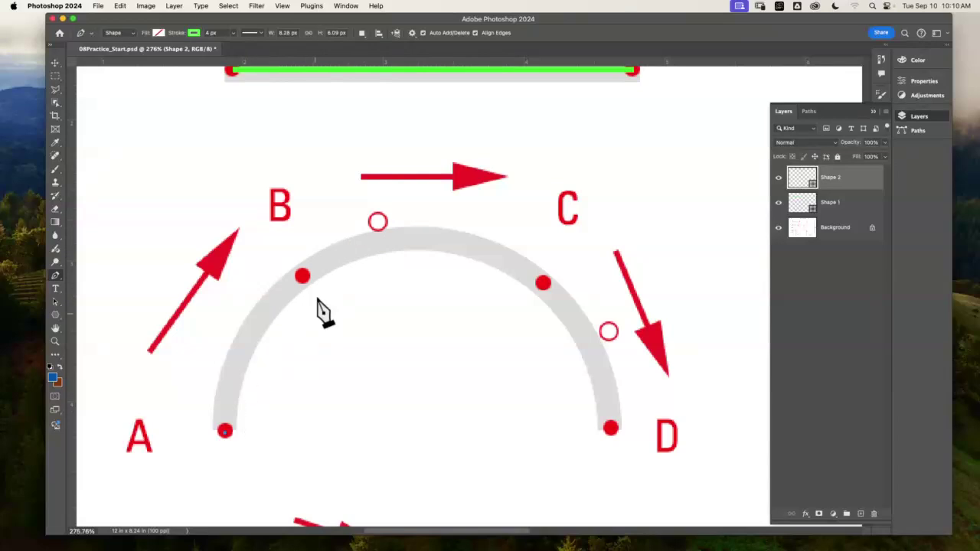
left_click(303, 278)
left_click_drag(302, 279, 378, 224)
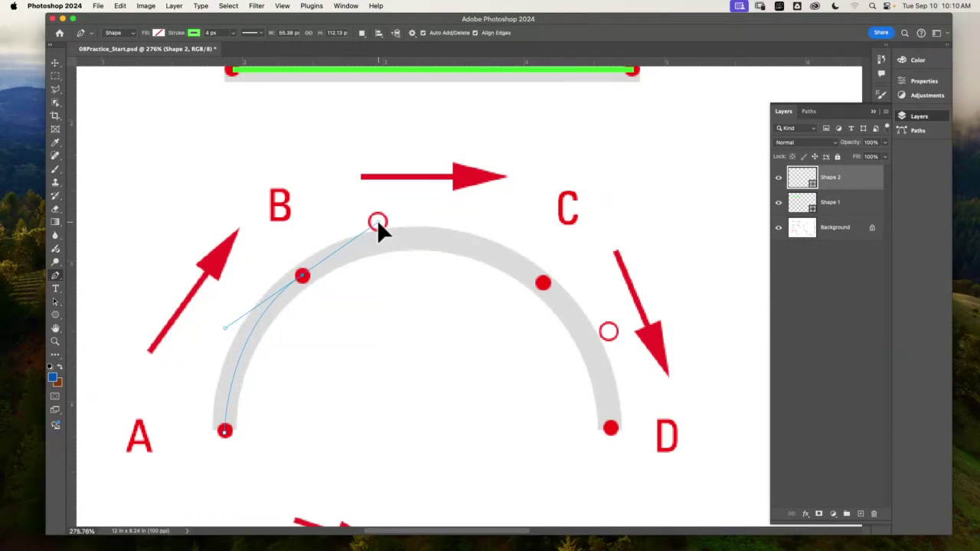
left_click_drag(376, 220, 377, 222)
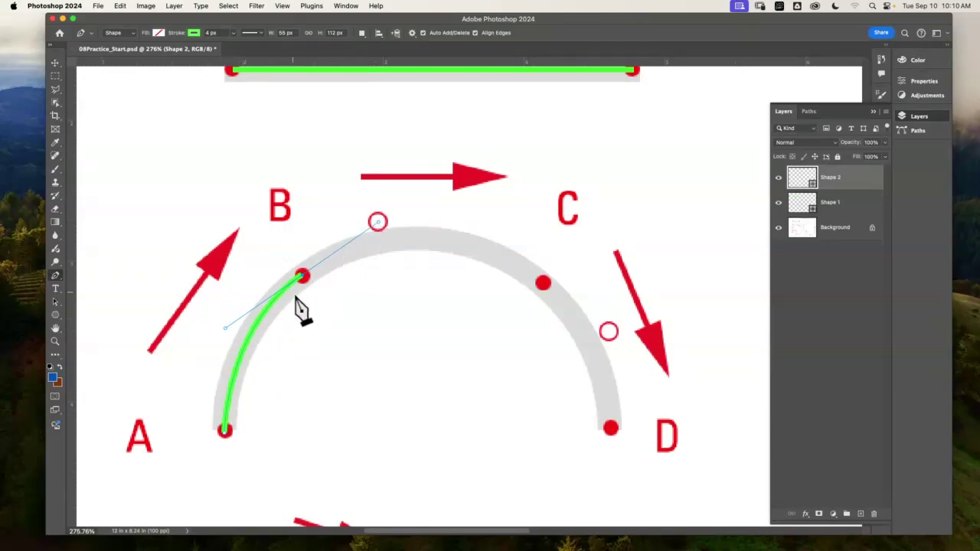
Examine up close how the curved segment between A and B follows the grey guide, and return to the whole arc.
left_click(55, 342)
left_click_drag(253, 318, 334, 376)
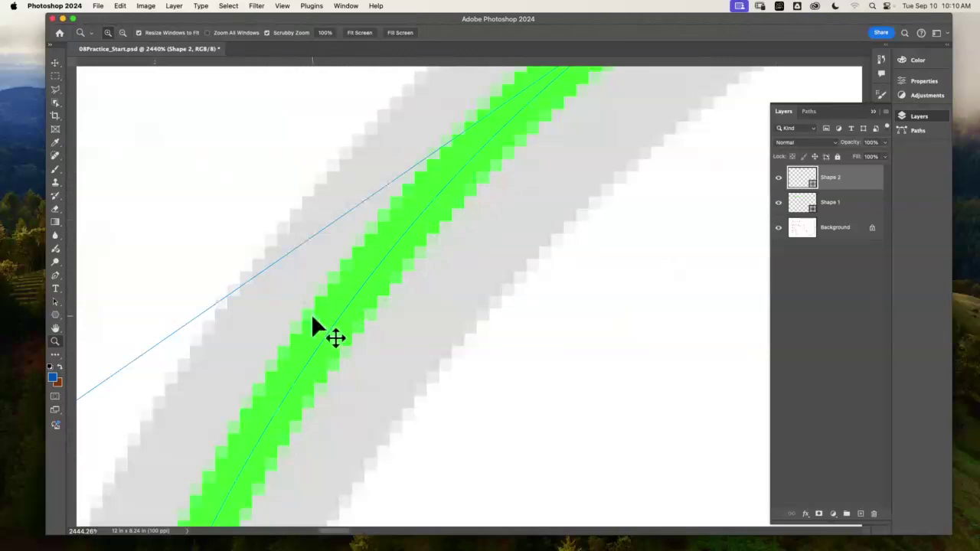
key("super+minus")
key("super+minus")
key("super+minus")
key("super+minus")
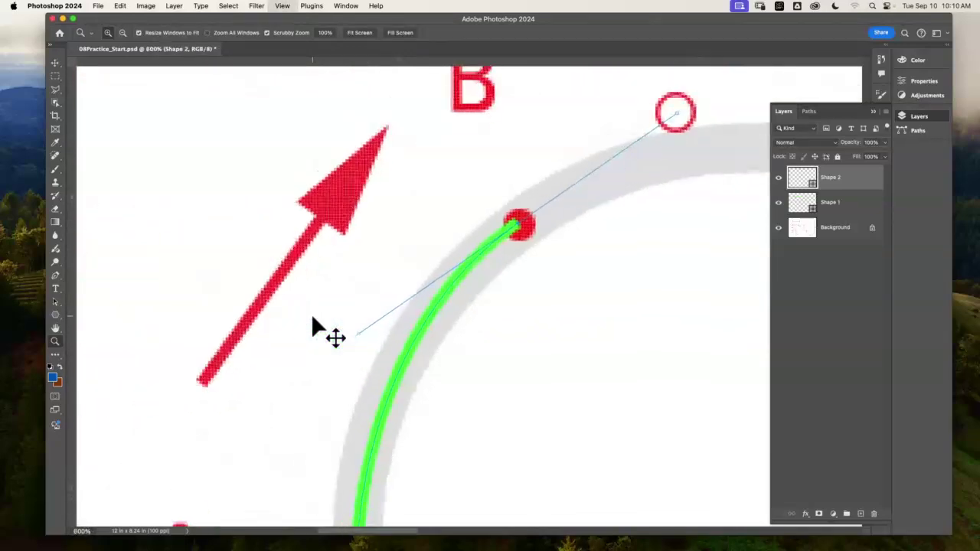
key("super+minus")
key("super+minus")
key("super+minus")
key("super+minus")
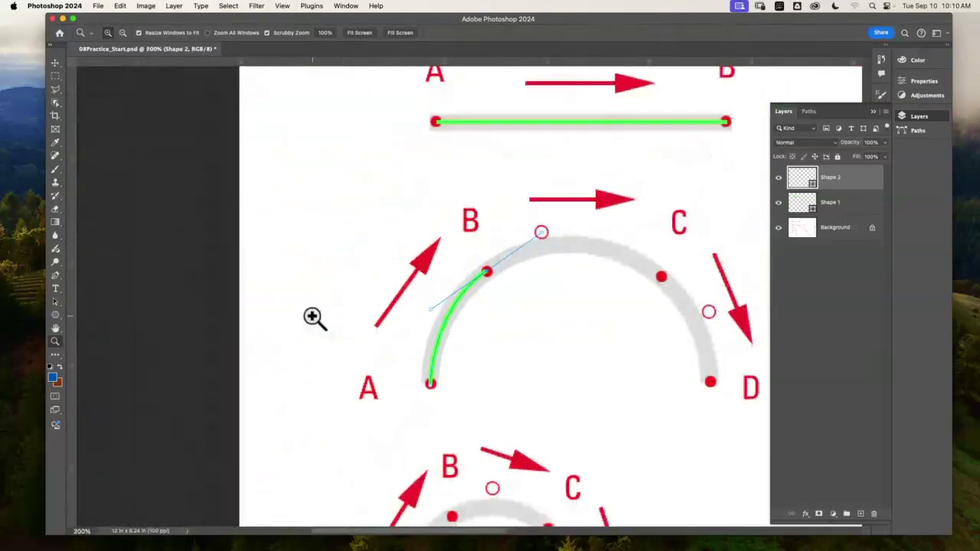
left_click_drag(561, 317, 355, 291)
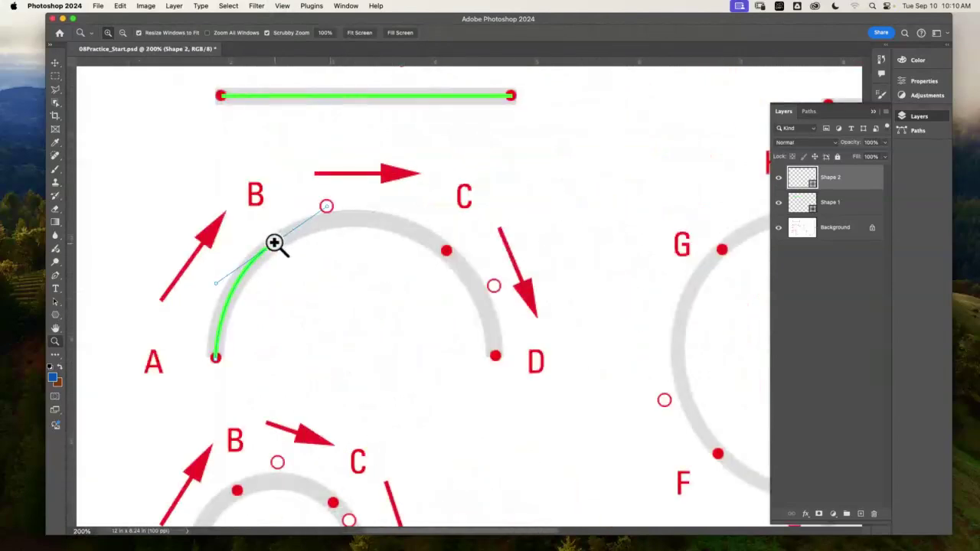
Continue the arc path with a curve point at C, its handle extended to the open circle, and end it at point D.
left_click(55, 276)
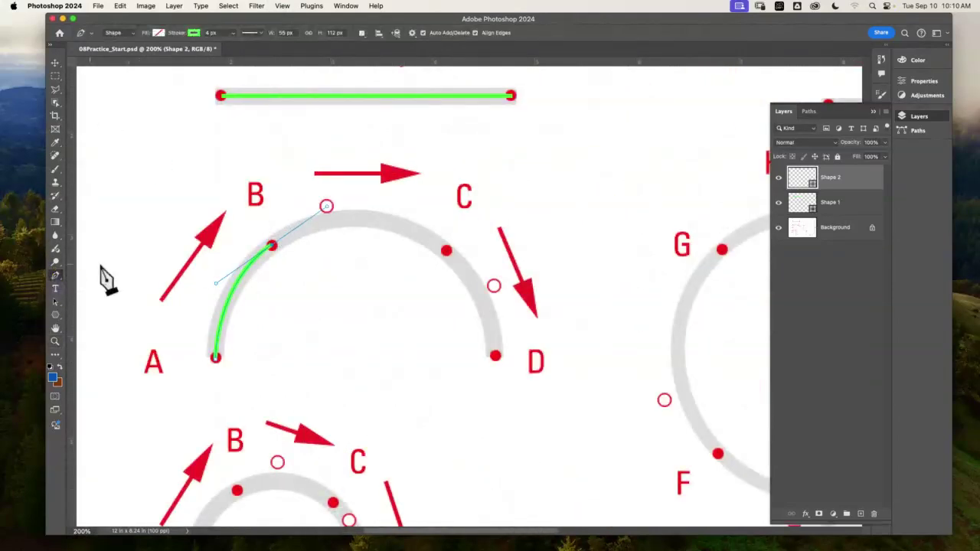
left_click(447, 252)
left_click_drag(451, 250, 493, 286)
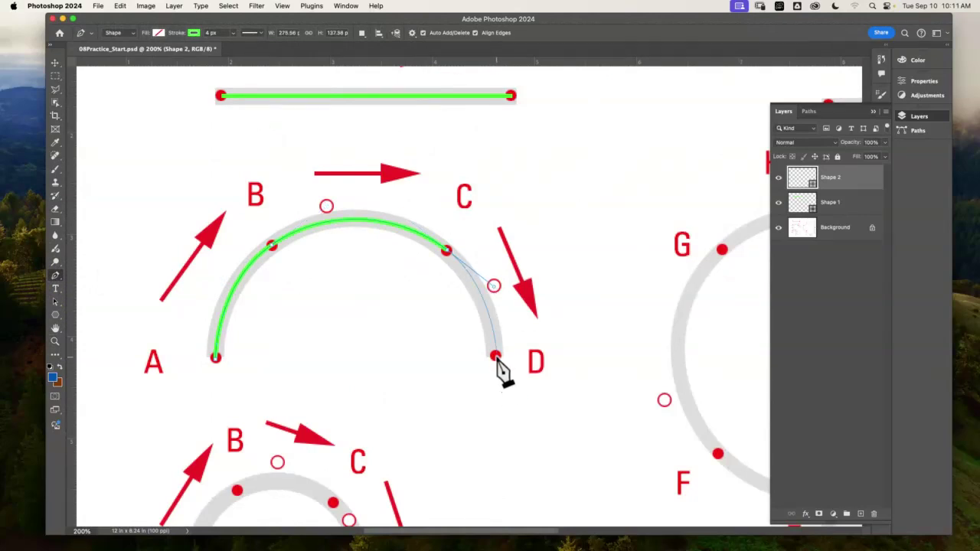
left_click(496, 357)
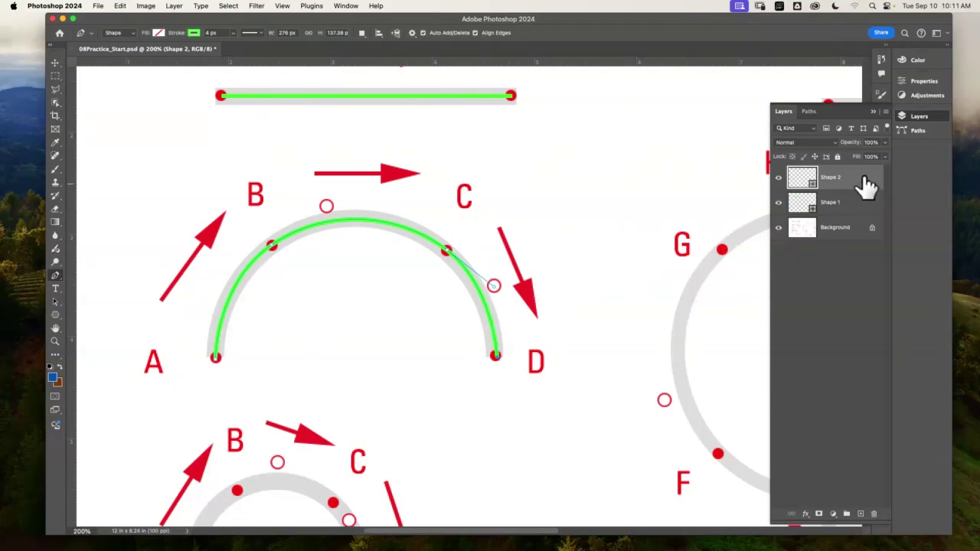
Add a new layer and draw a freeform closed curved path about 287 by 137 px between the straight line and the arc, finishing with the Move tool.
left_click(860, 514)
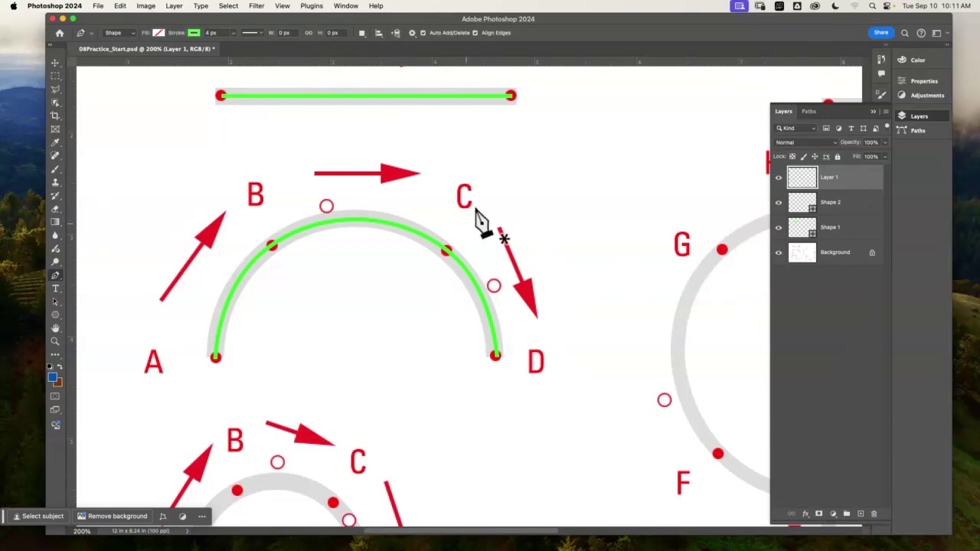
left_click(505, 167)
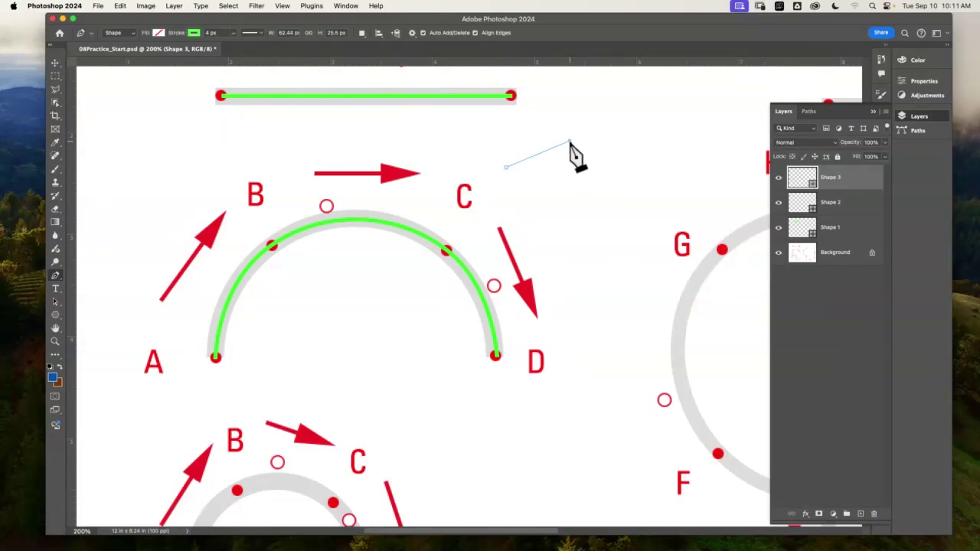
left_click_drag(620, 157, 622, 156)
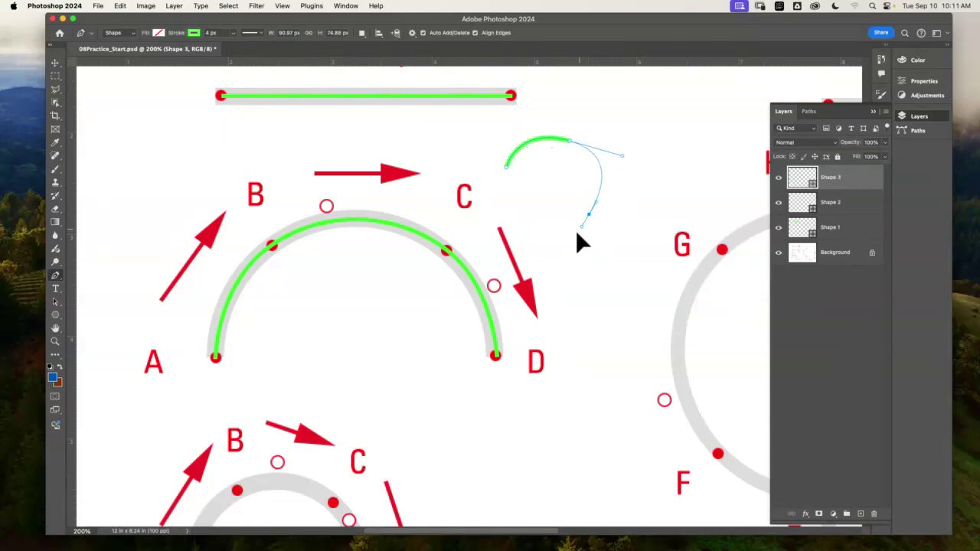
left_click_drag(589, 215, 570, 252)
left_click_drag(499, 212, 434, 136)
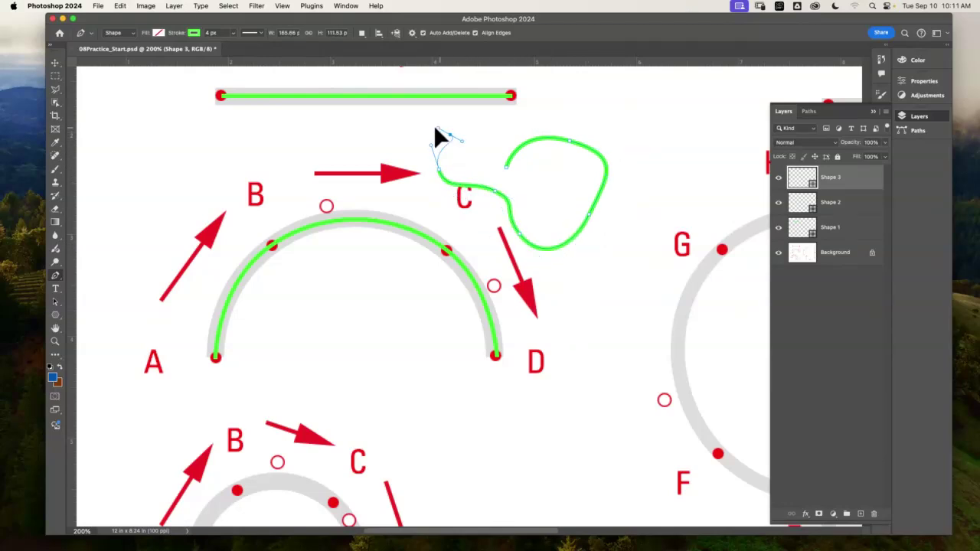
left_click(395, 138)
left_click(367, 163)
left_click_drag(313, 161, 332, 129)
left_click_drag(356, 123, 394, 112)
left_click_drag(410, 110, 423, 112)
left_click_drag(454, 117, 474, 148)
left_click_drag(474, 159, 490, 166)
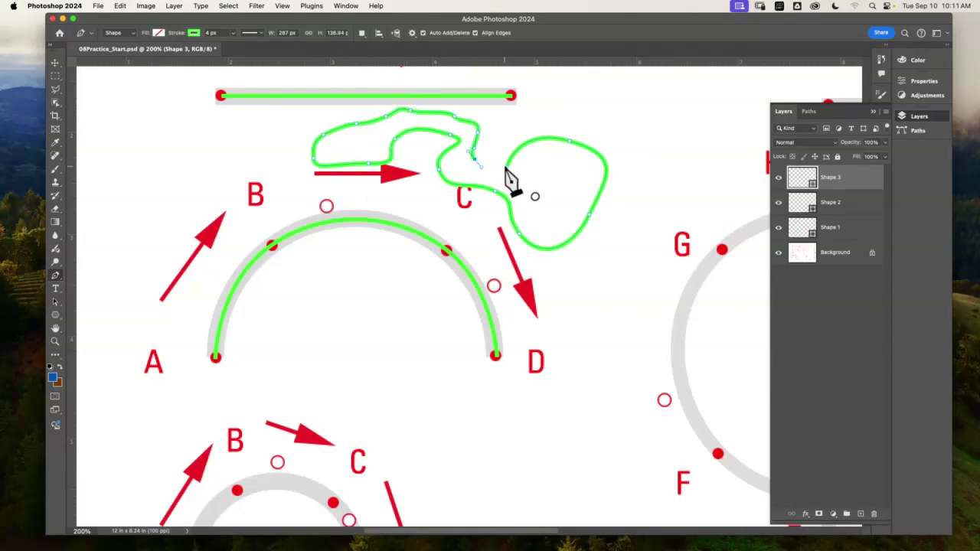
left_click(506, 169)
left_click(55, 62)
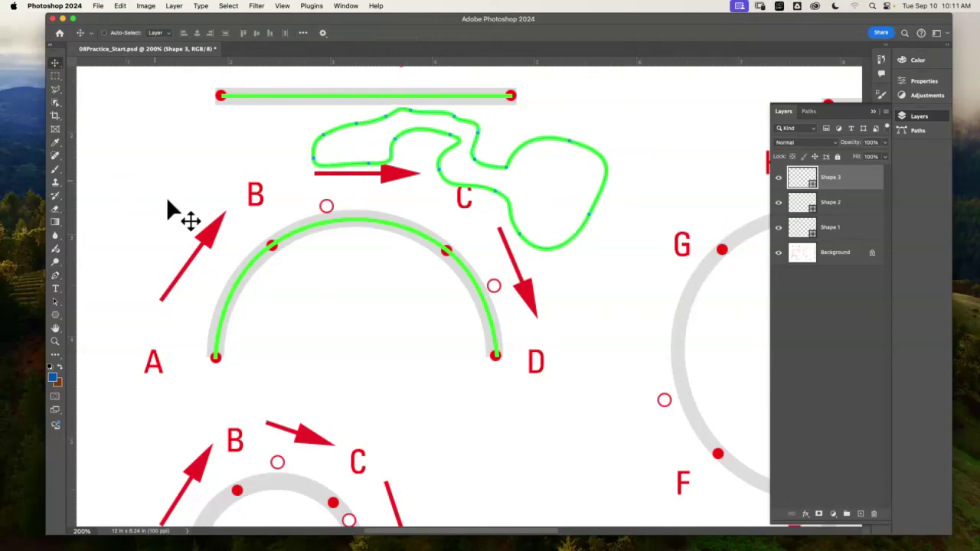
Delete the freeform closed shape and start tracing the S-curve with the Pen tool from A, adding curve points at B and C.
key("Delete")
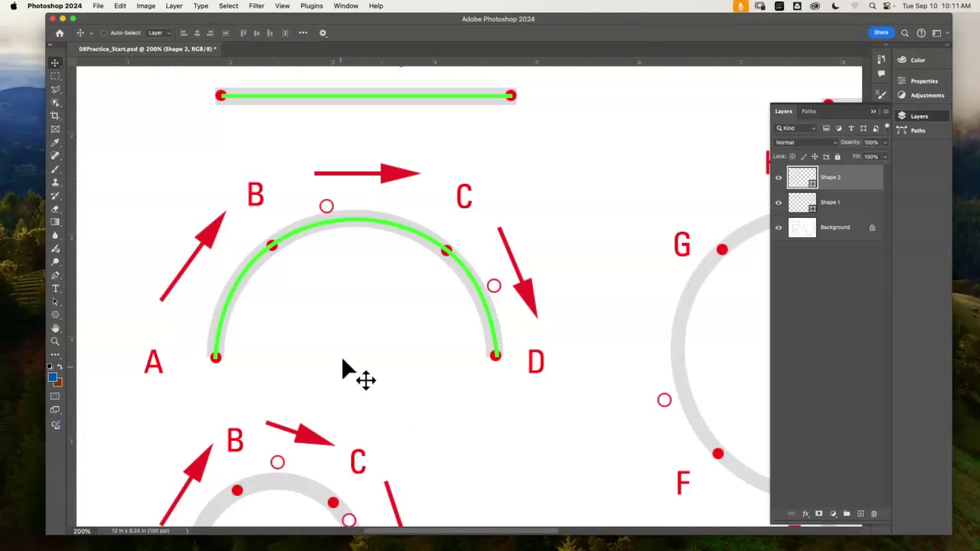
left_click_drag(367, 378, 410, 117)
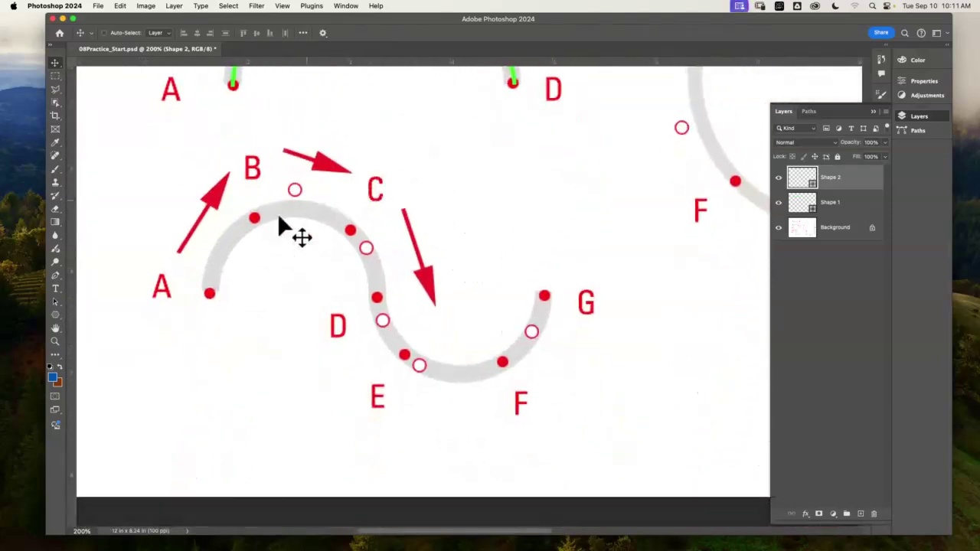
left_click(55, 276)
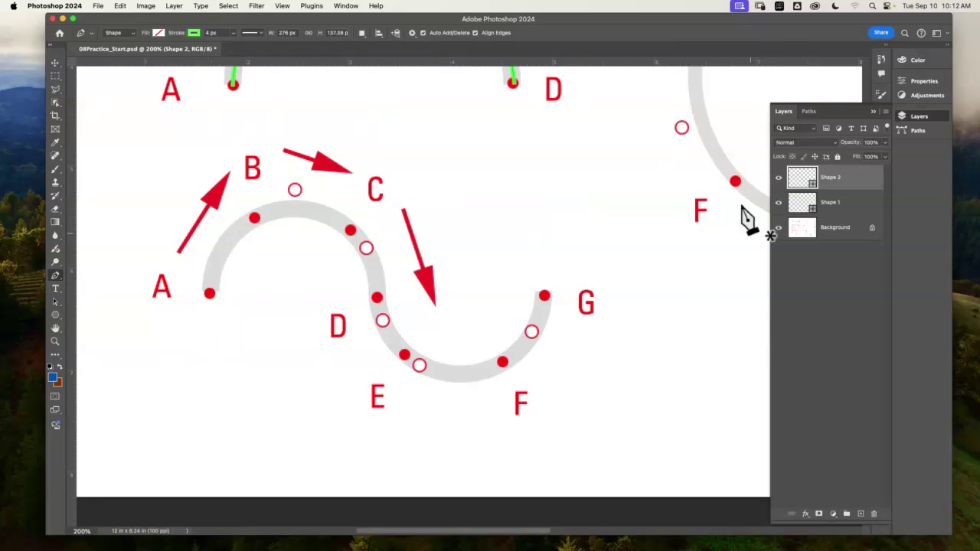
left_click(209, 294)
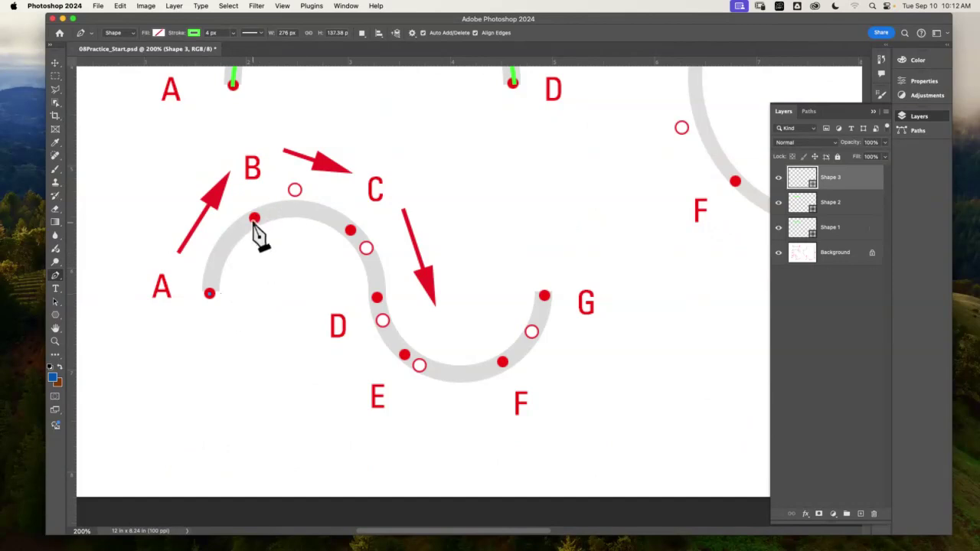
left_click_drag(254, 218, 300, 196)
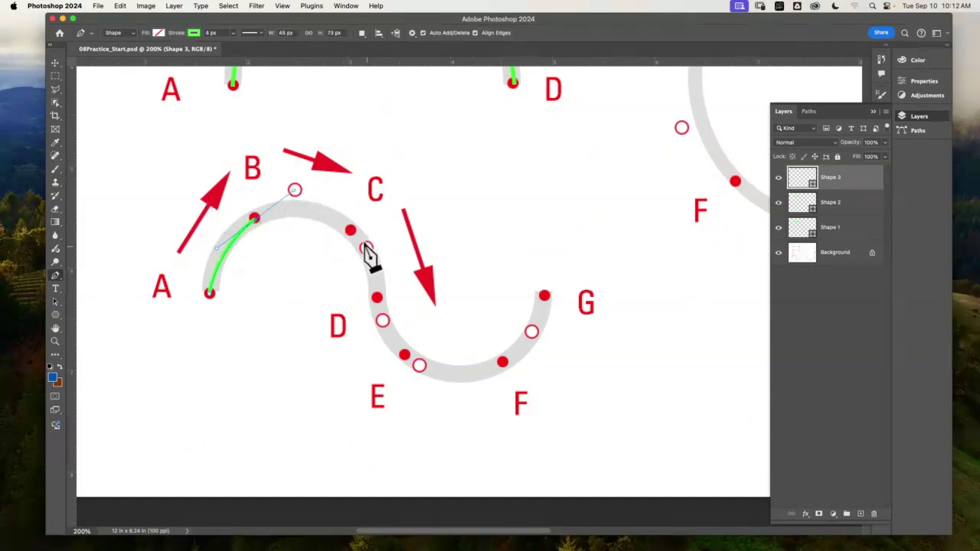
left_click_drag(349, 230, 364, 246)
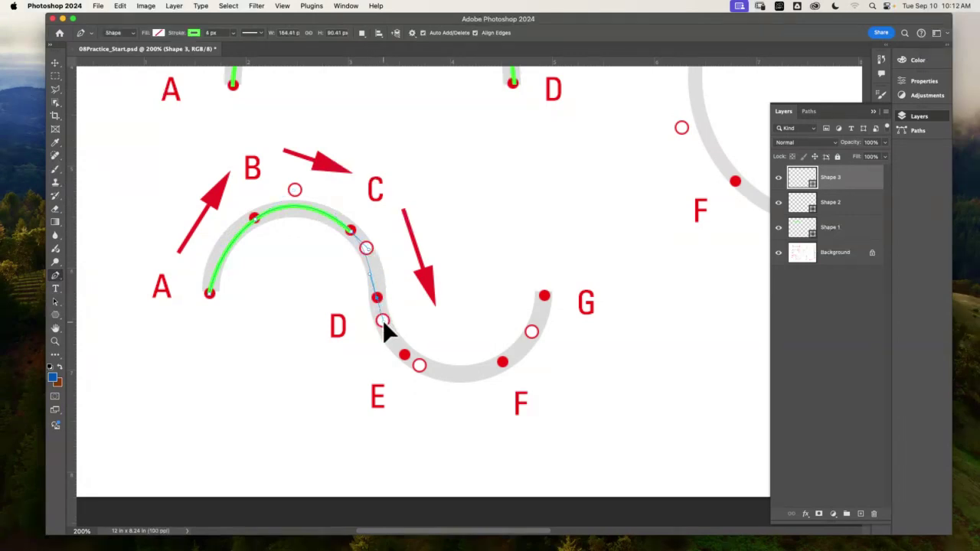
Continue the S-curve path through D, E and F, extending the direction handles towards the open circles, and end it at G.
left_click(405, 355)
left_click_drag(502, 361, 535, 343)
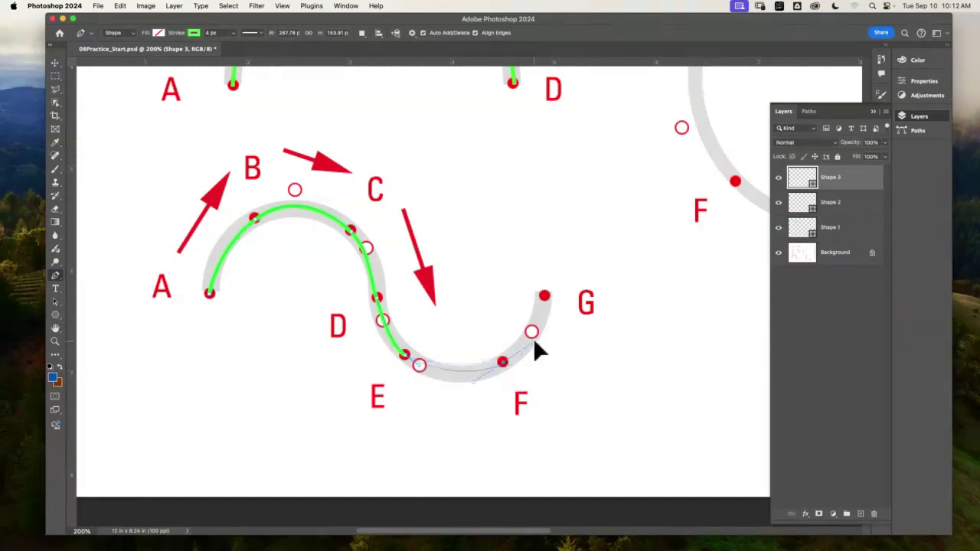
left_click(543, 296)
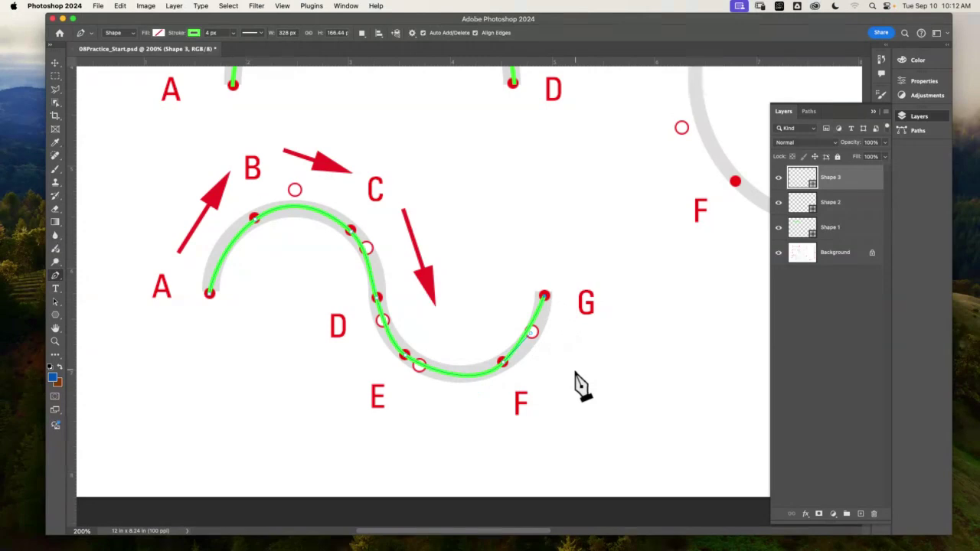
Add a new empty layer above the S-curve and finish drawing by switching to the Move tool.
left_click(859, 382)
left_click(860, 513)
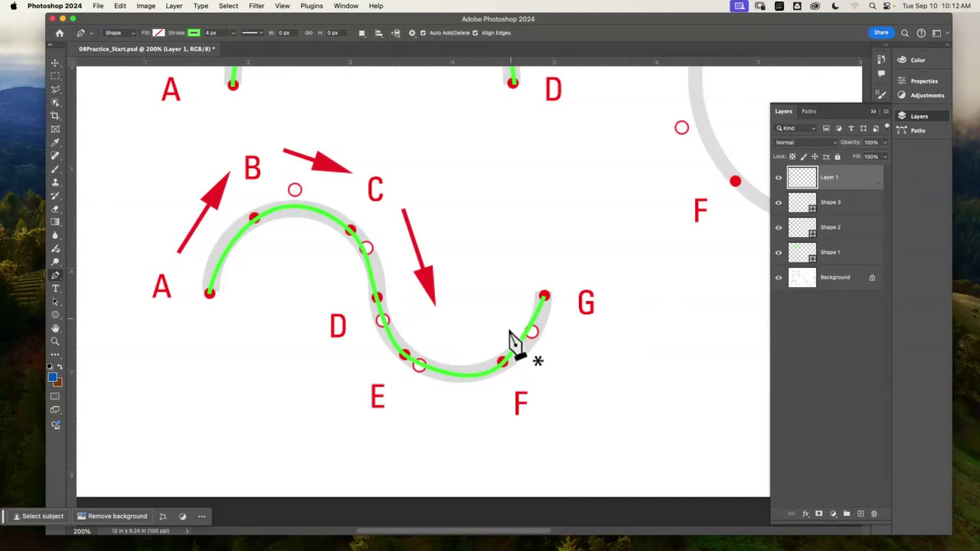
left_click(57, 65)
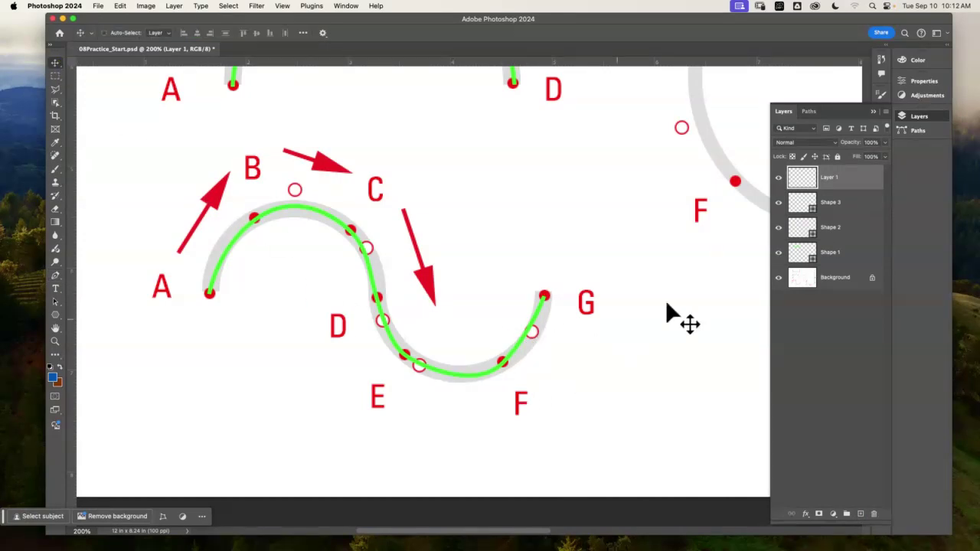
On the Shape 3 layer, adjust the S-curve's anchor point F and its direction handle with the Direct Selection tool to follow the grey guide.
left_click(864, 205)
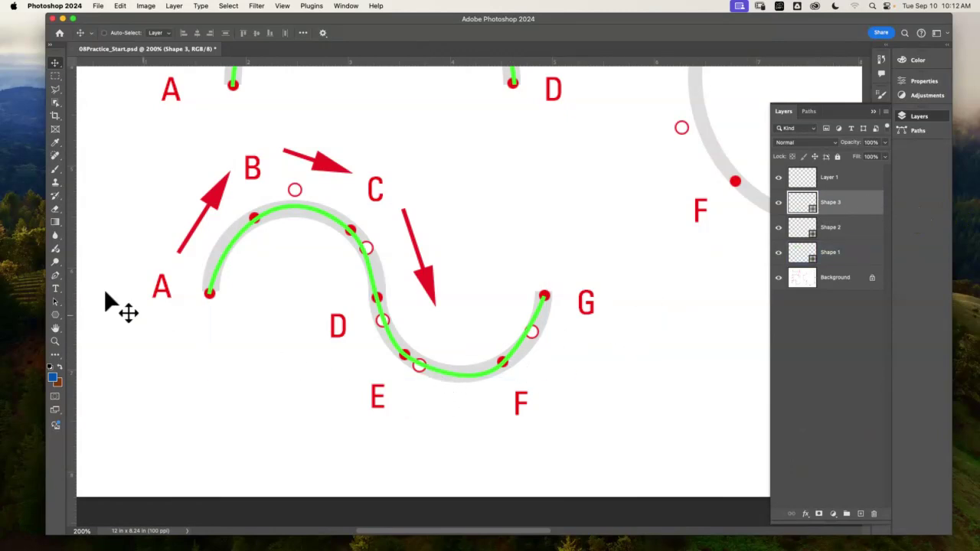
left_click(55, 275)
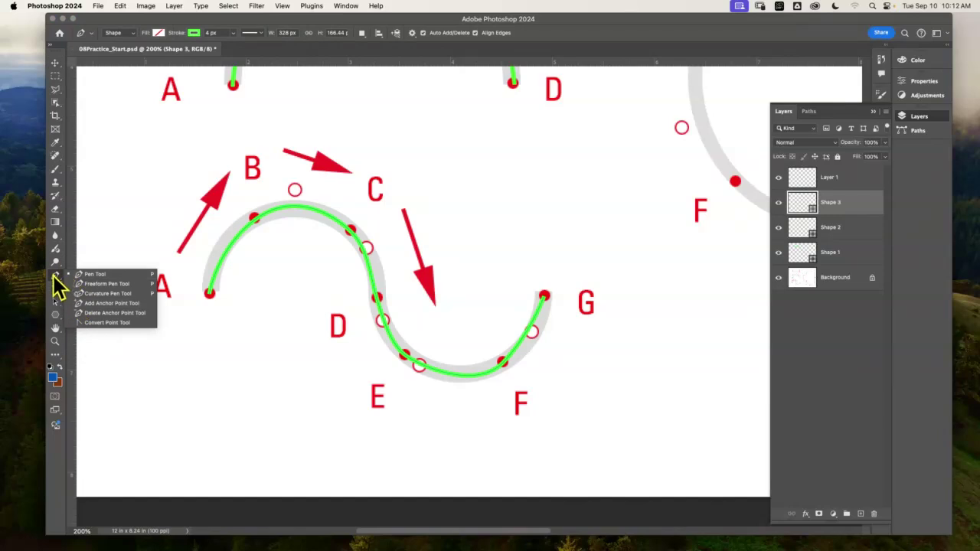
left_click(55, 277)
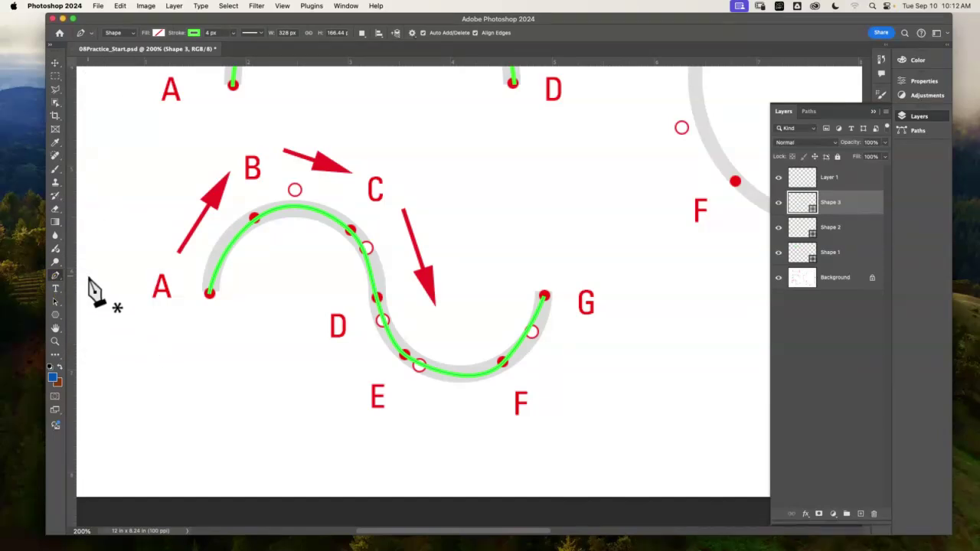
left_click(55, 303)
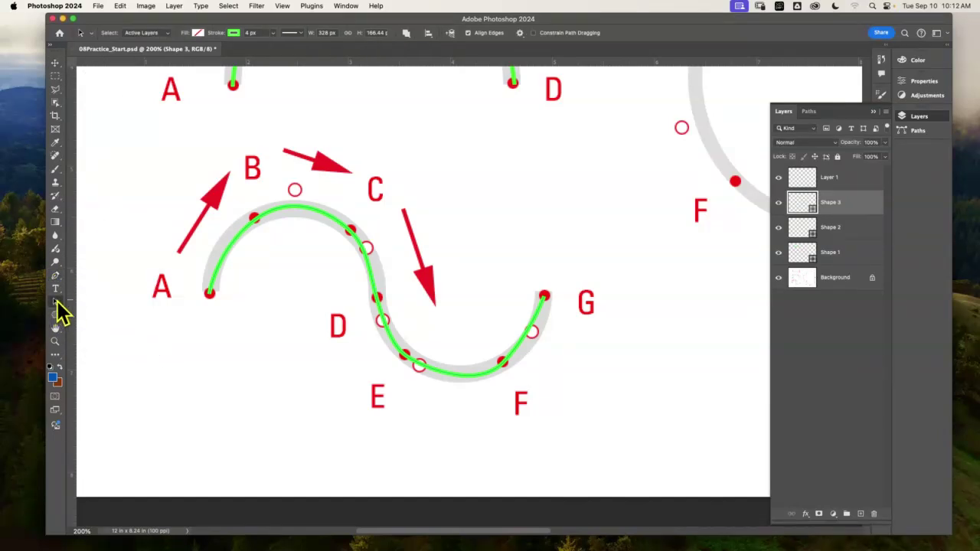
left_click(61, 312)
left_click(99, 311)
left_click_drag(534, 331, 537, 336)
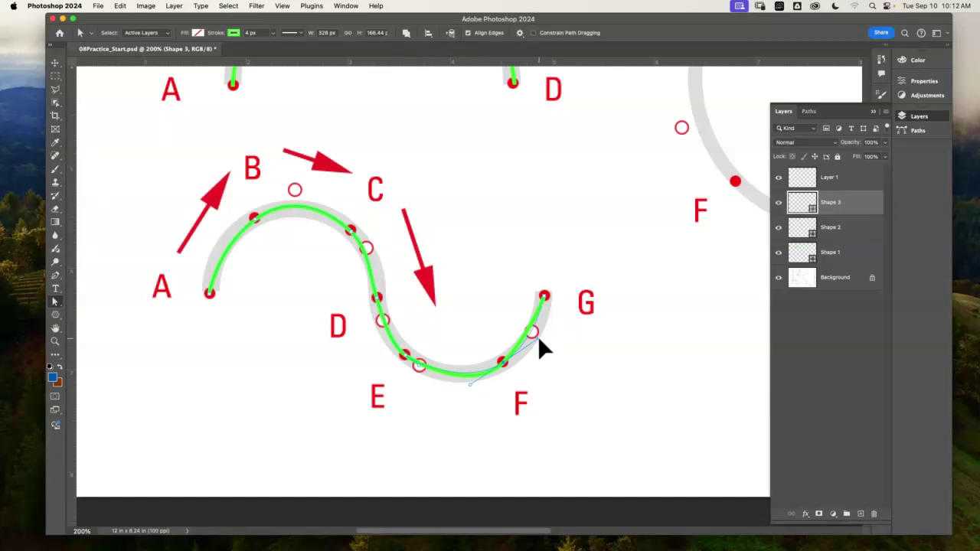
left_click_drag(502, 363, 504, 364)
Move the whole S-curve path with the Path Selection tool and place it back on the grey guide.
left_click(60, 304)
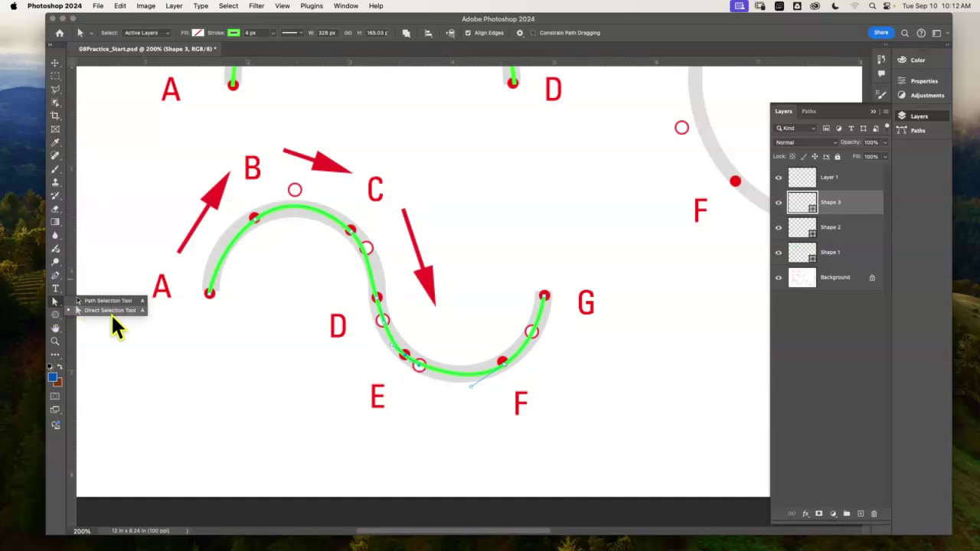
left_click(114, 300)
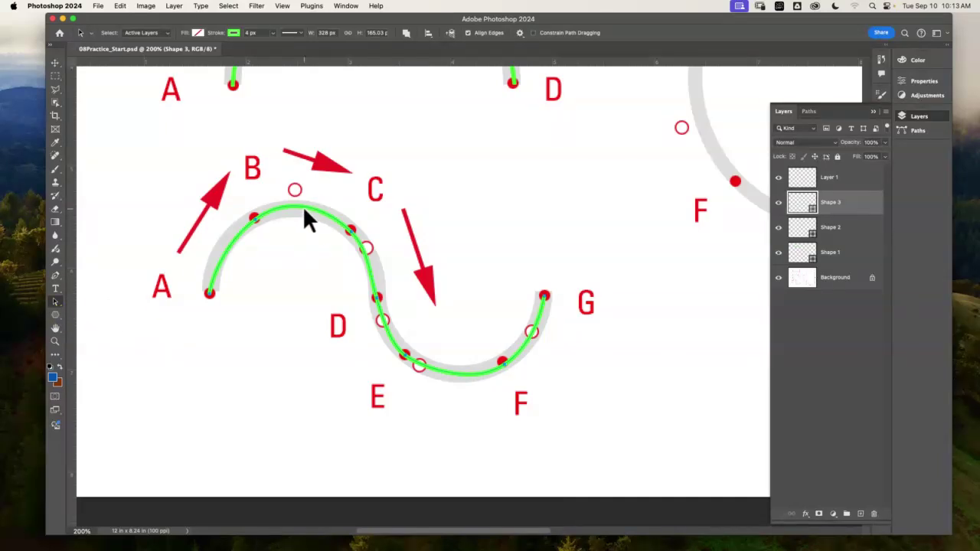
left_click_drag(305, 209, 324, 209)
Refine the S-curve's upper bend by adjusting the direction handles around B and C with the Direct Selection tool.
left_click(56, 300)
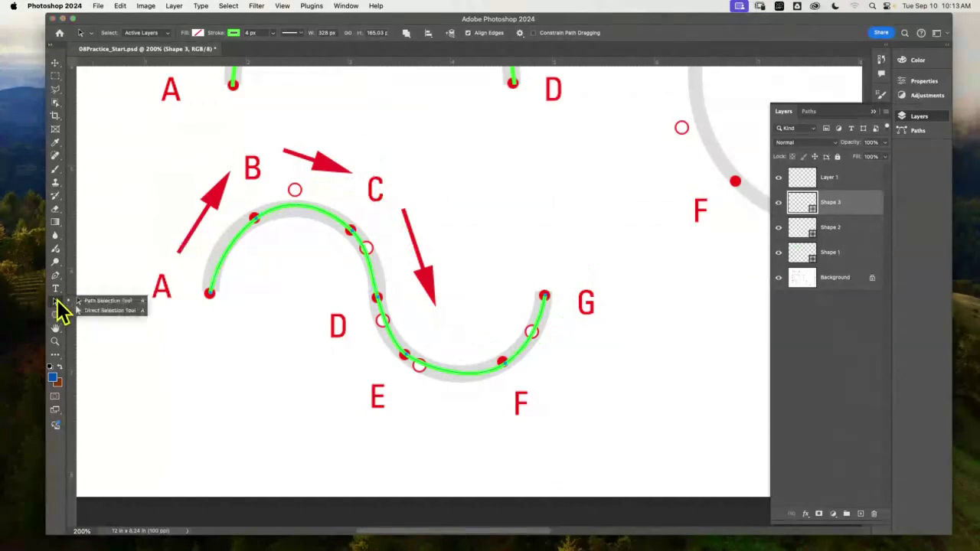
left_click(116, 308)
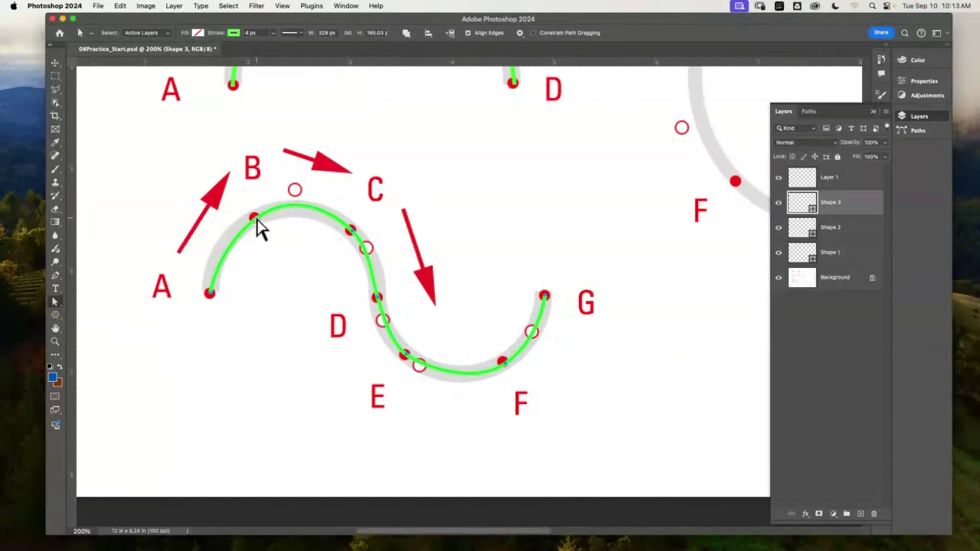
left_click(255, 218)
left_click_drag(217, 250, 212, 243)
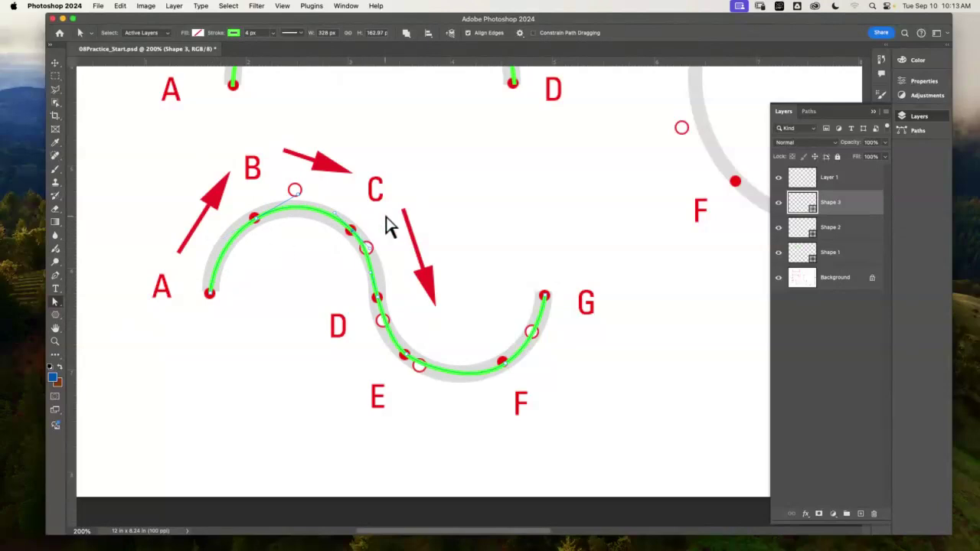
left_click(333, 216)
Reshape the S-curve's lower bend between E and F by lengthening F's direction handle on the side facing E.
left_click(406, 366)
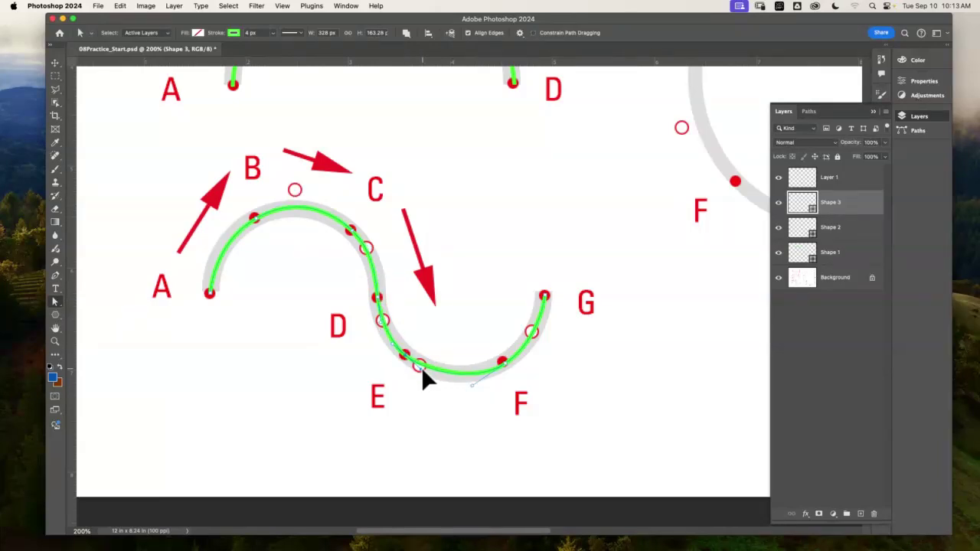
left_click_drag(473, 387, 464, 389)
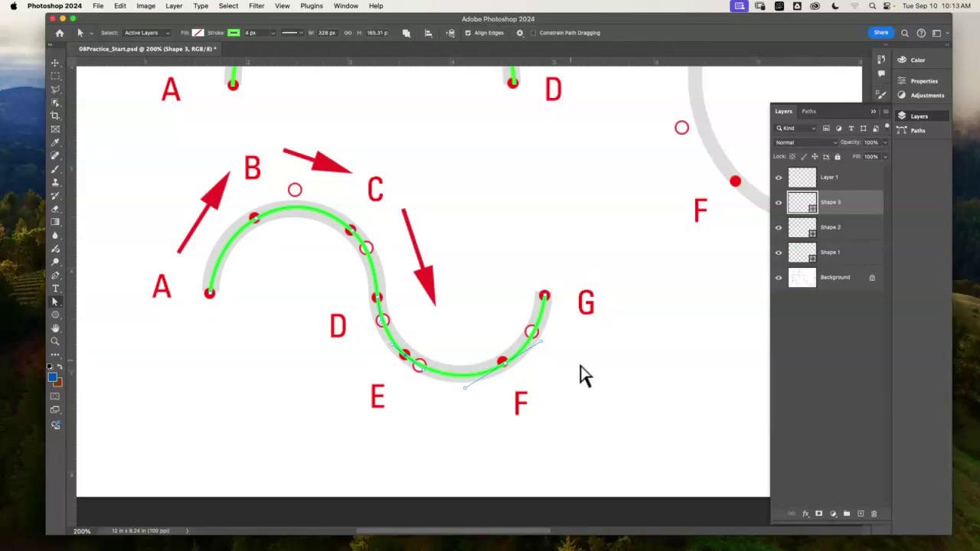
left_click(346, 216)
On Layer 1, trace the straight sides of the closed guide with the Pen tool from A through B, C and D to E.
left_click_drag(645, 212, 398, 289)
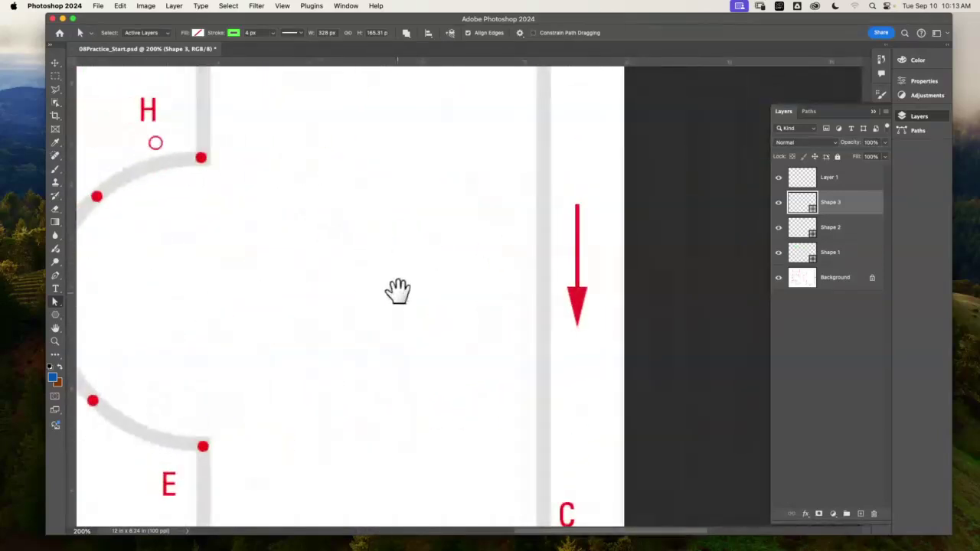
key("super+1")
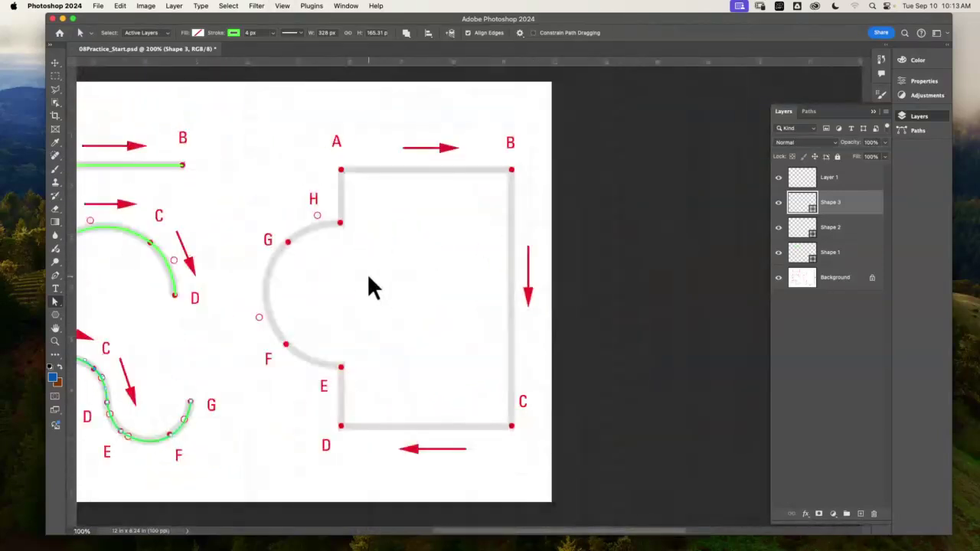
left_click(861, 181)
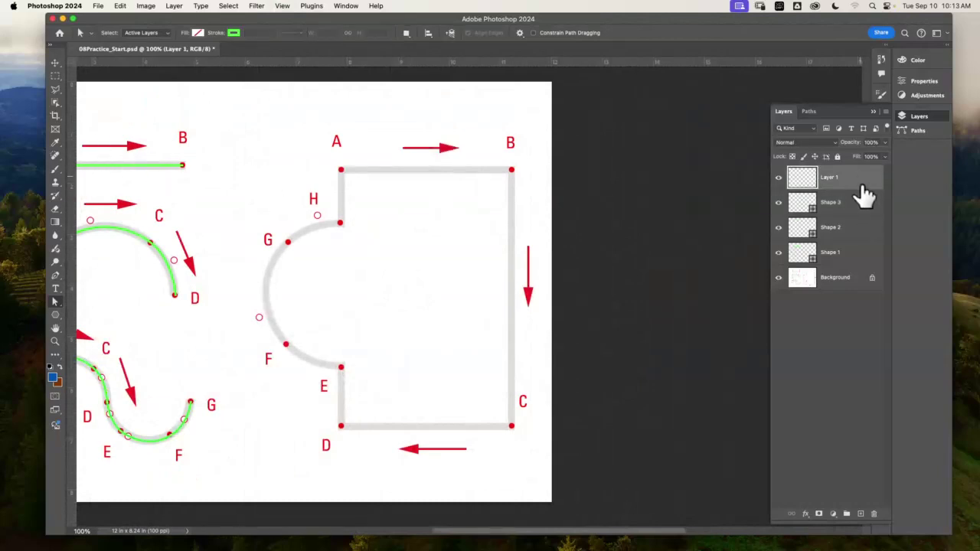
left_click(55, 275)
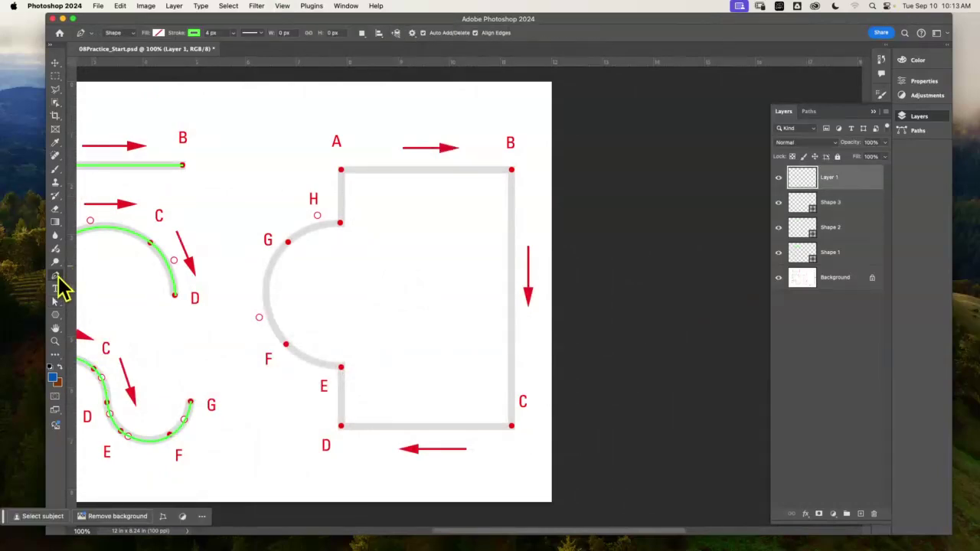
left_click(342, 170)
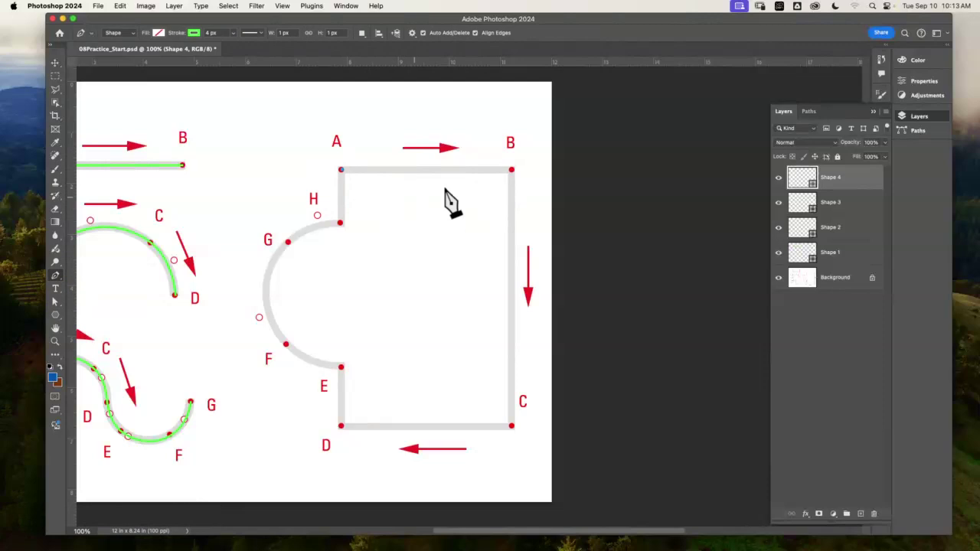
left_click(511, 170)
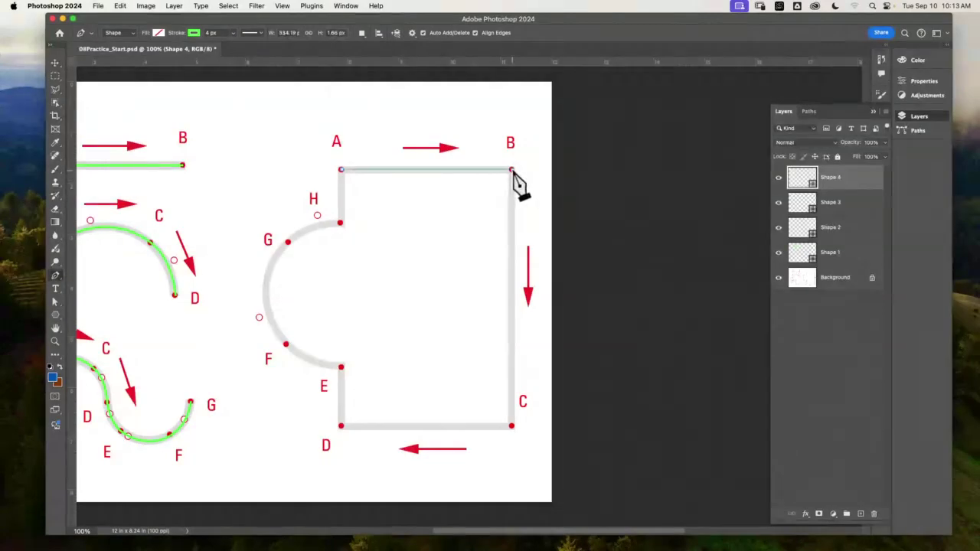
left_click(512, 427)
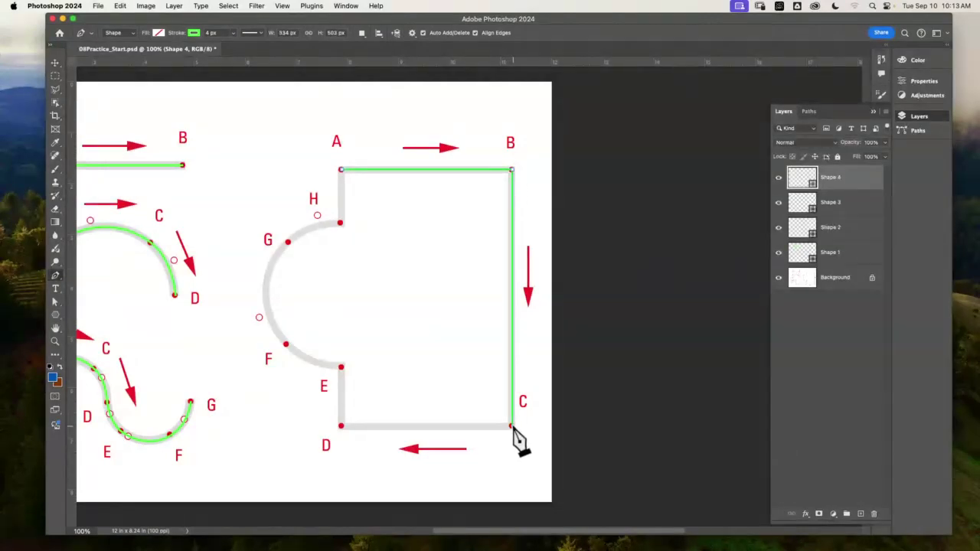
left_click(342, 427)
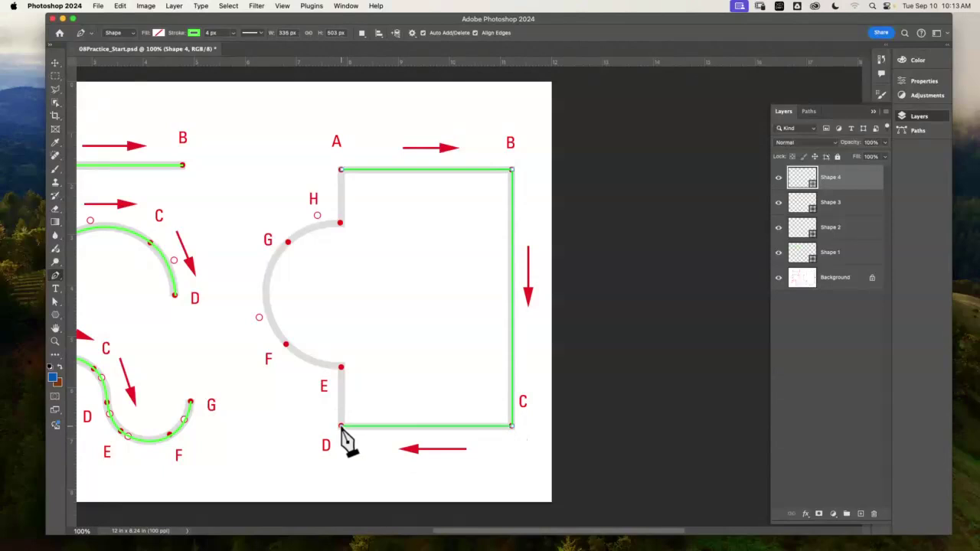
left_click(341, 367)
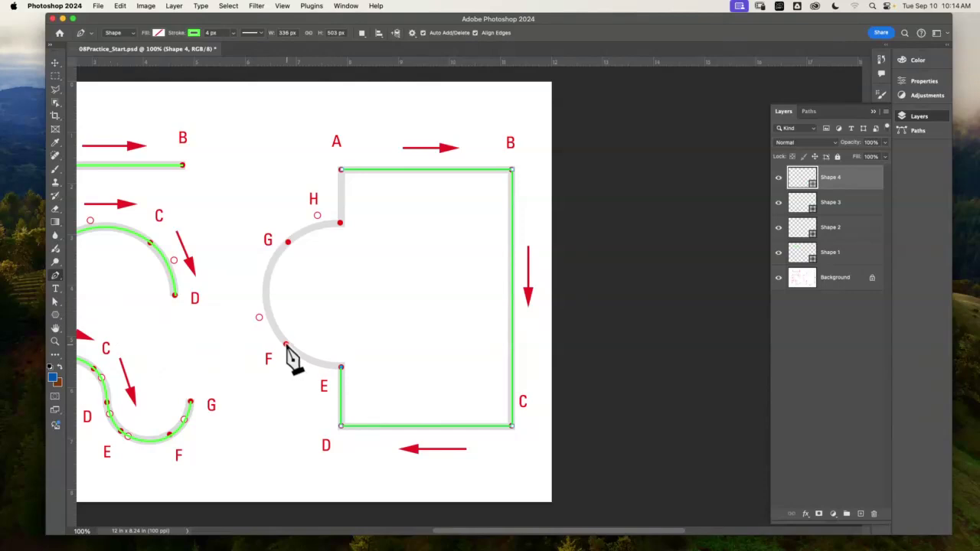
Trace the arc with curve points at F and G, handles extended to the open circles, add H, and close the path at A.
left_click_drag(286, 345, 259, 318)
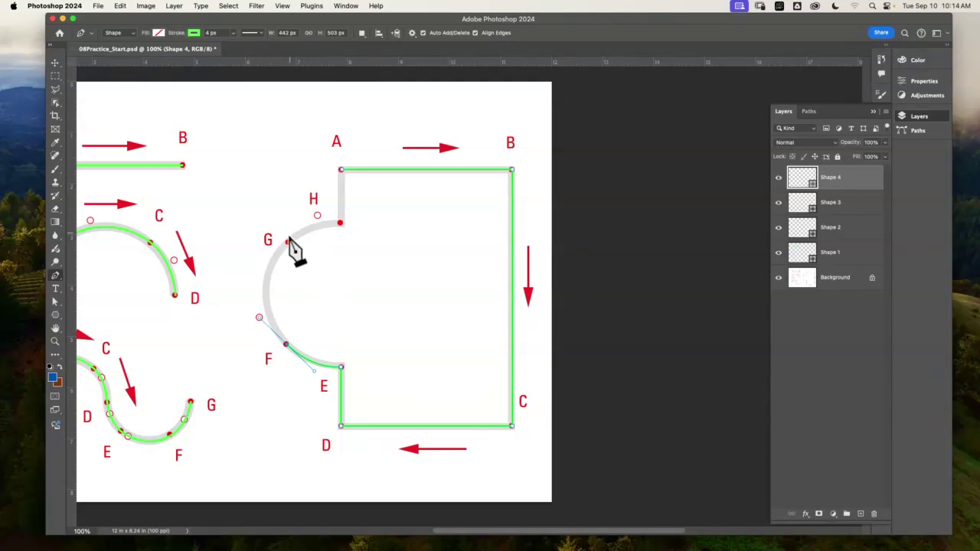
left_click_drag(289, 242, 315, 214)
left_click(340, 222)
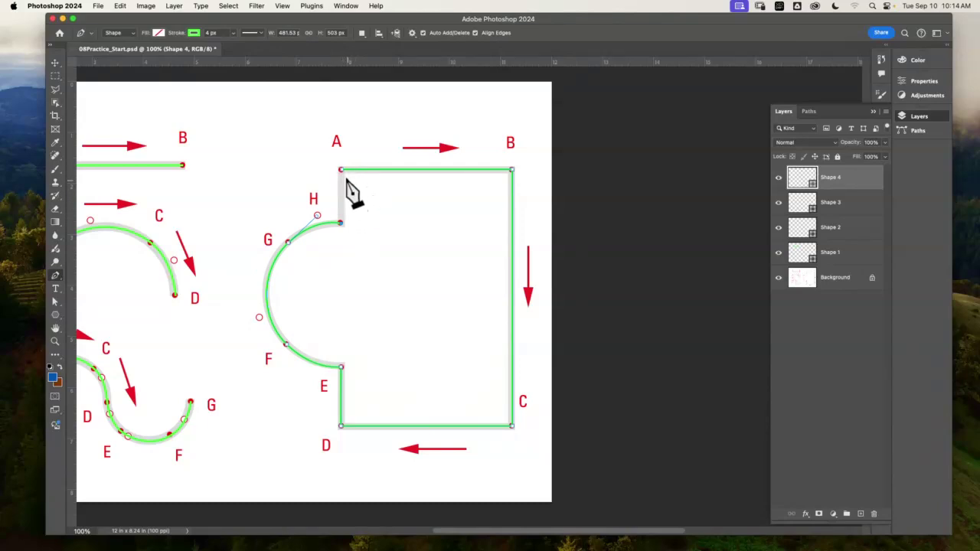
left_click(341, 170)
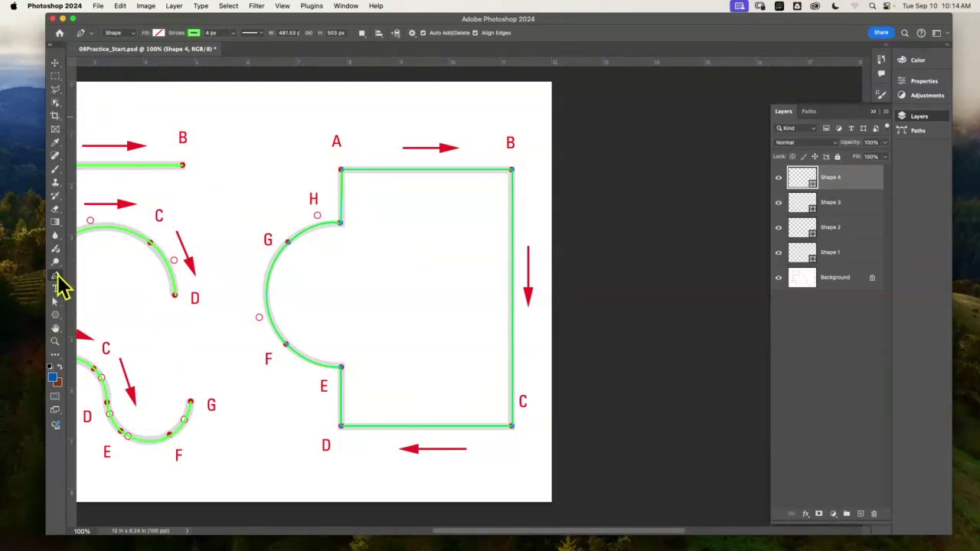
Adjust the direction handle at point G on the closed shape's arc with the Direct Selection tool.
right_click(56, 278)
right_click(55, 303)
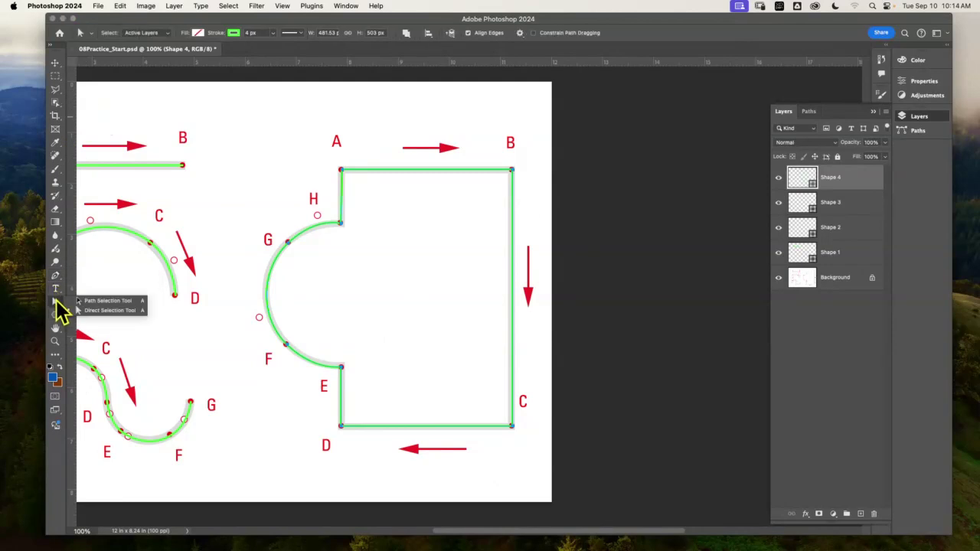
left_click(99, 308)
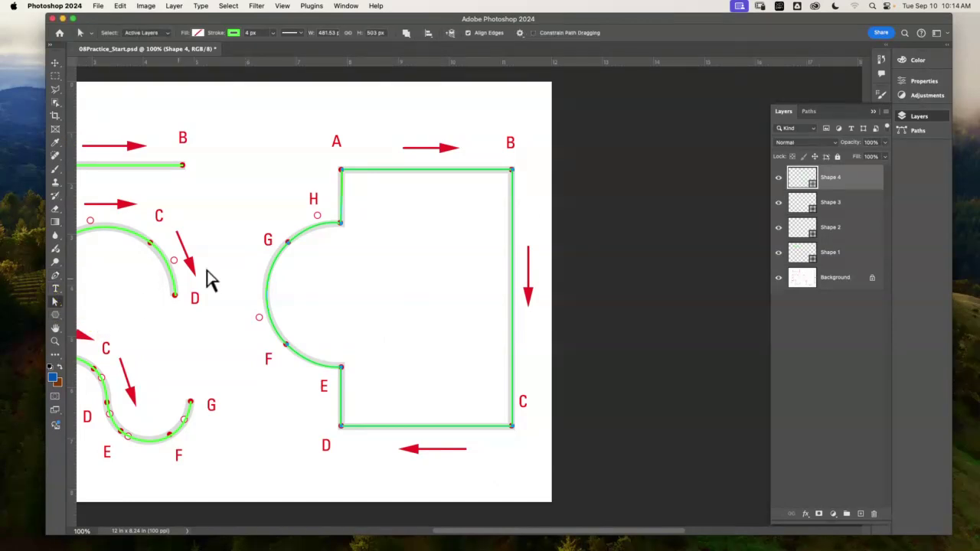
left_click(288, 242)
left_click_drag(315, 217, 315, 218)
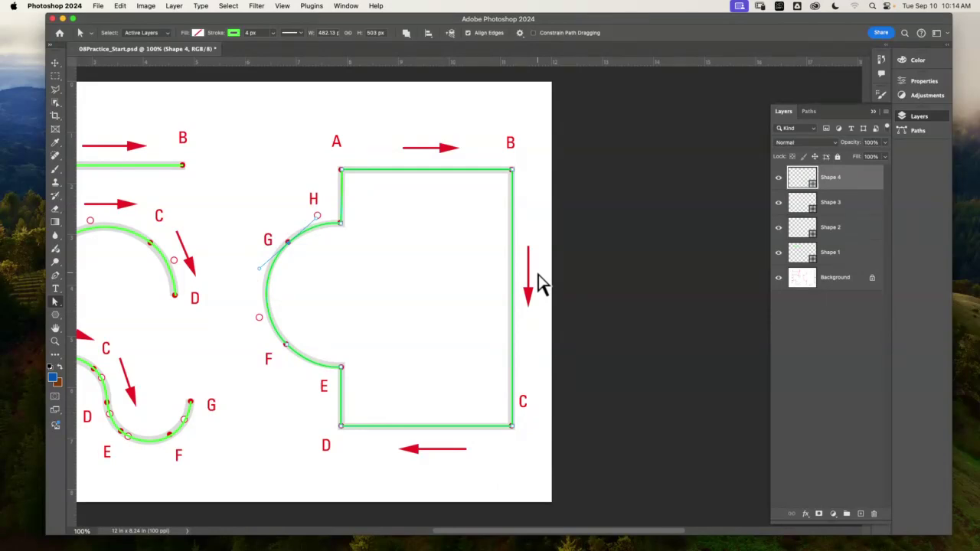
Close the practice document and open 08Start.psd from the Lesson08 folder.
left_click(75, 49)
left_click(478, 229)
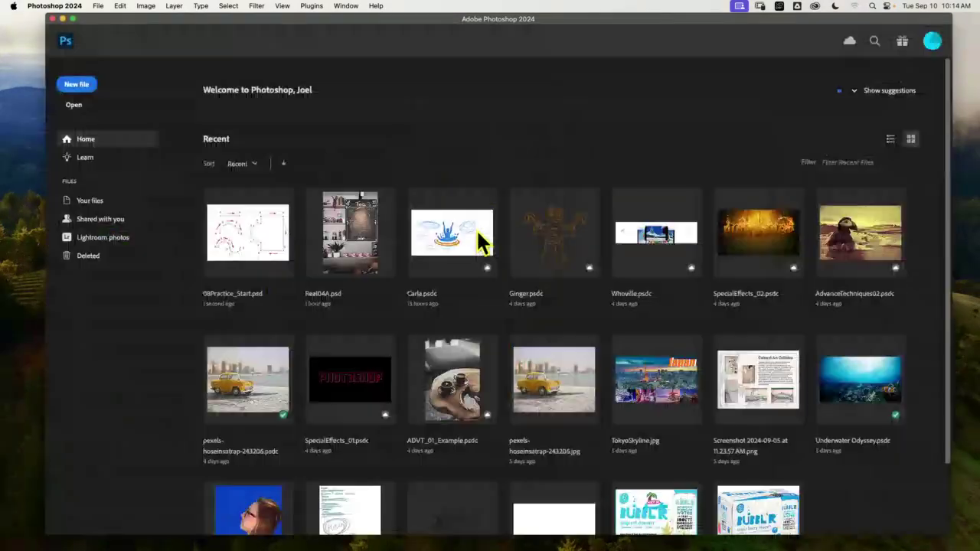
left_click(98, 9)
mouse_move(120, 8)
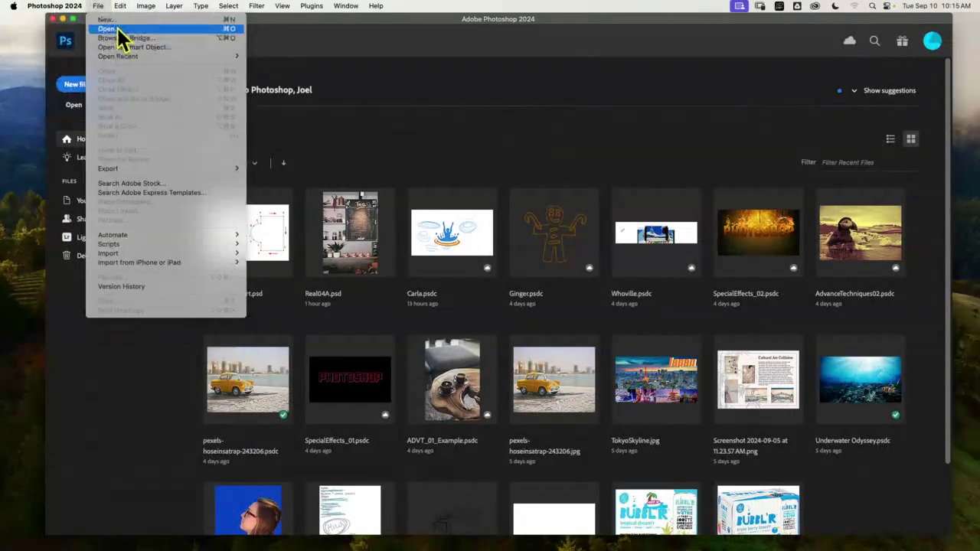
left_click(117, 28)
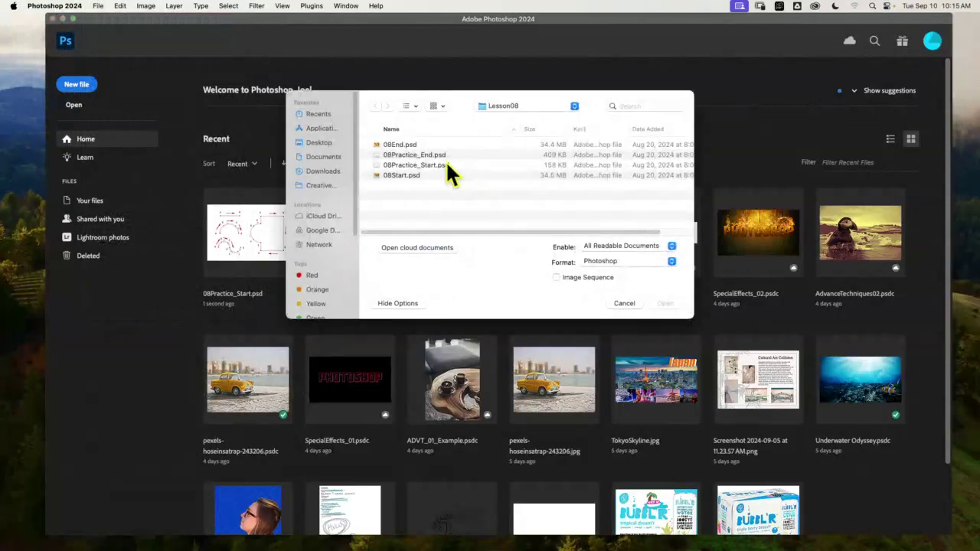
left_click(440, 164)
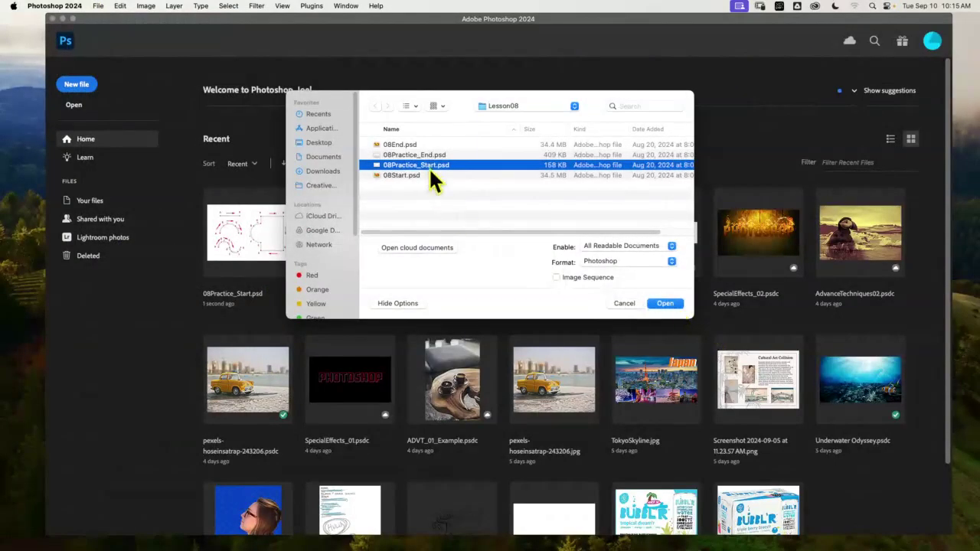
left_click(401, 174)
left_click(664, 303)
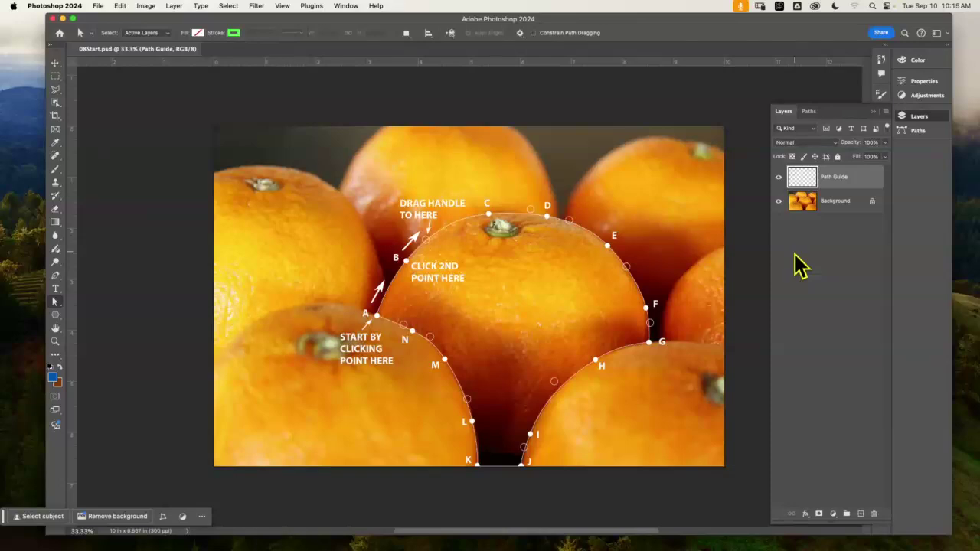
Set the Pen tool to Path mode for drawing on the oranges image.
left_click(57, 275)
left_click(122, 33)
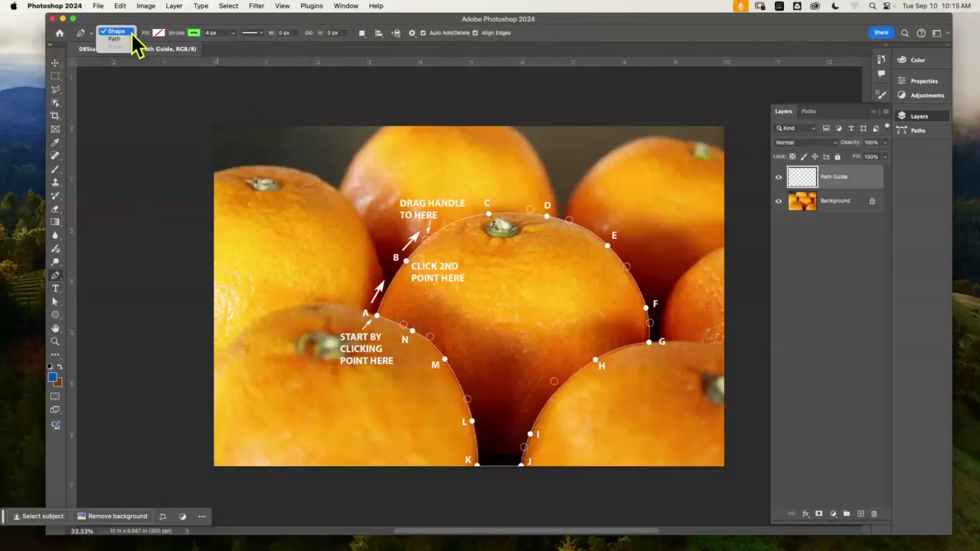
left_click(122, 47)
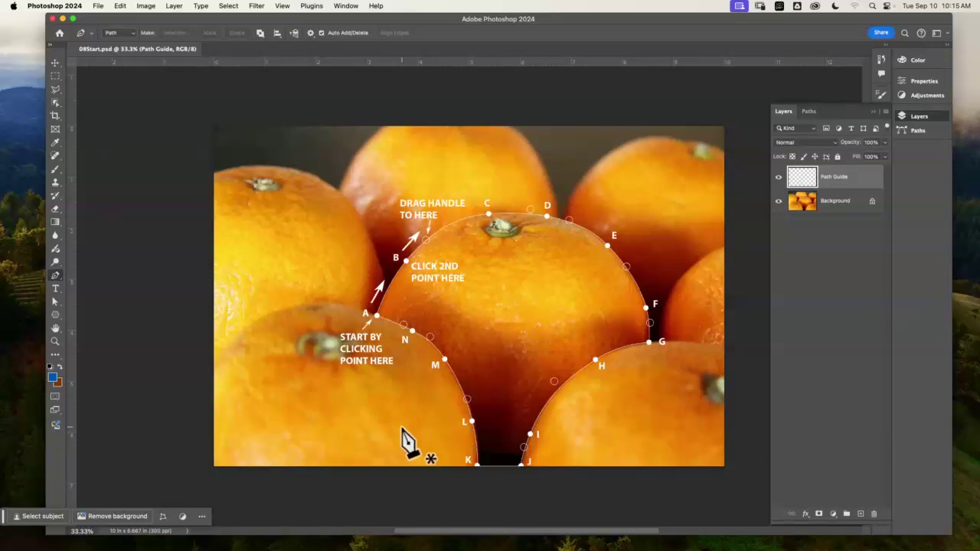
left_click(55, 90)
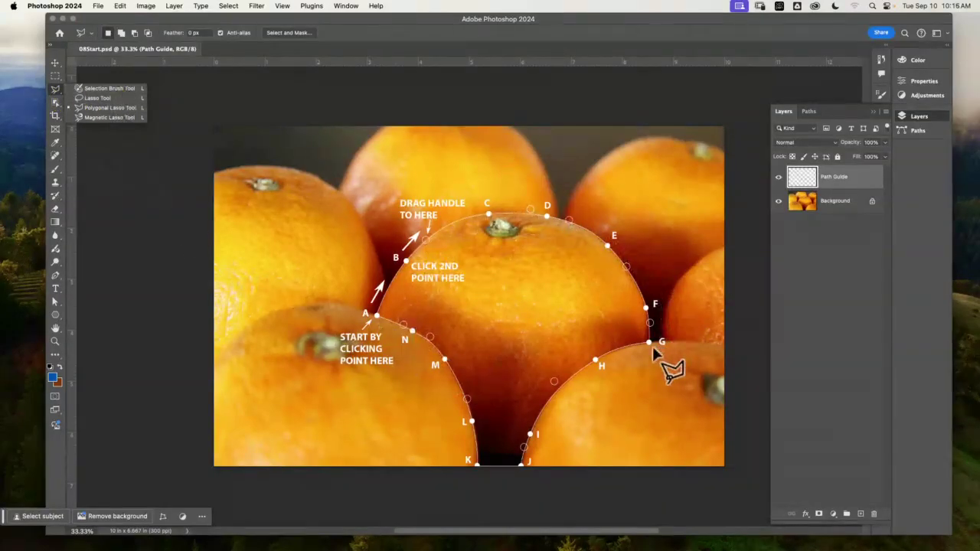
left_click(55, 275)
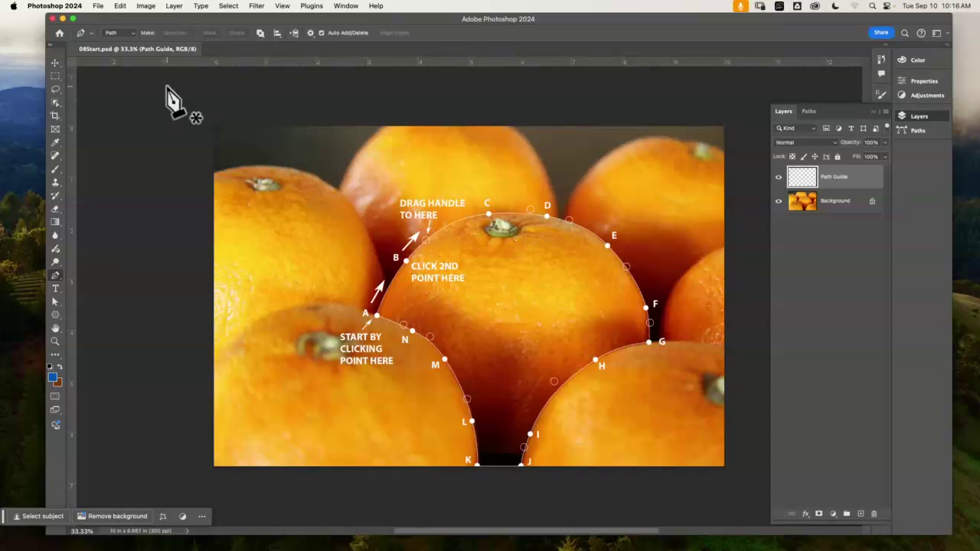
Start a path on the central orange at A with the Pen tool and add curve point B, its handle extended to the open circle.
left_click(56, 342)
left_click_drag(449, 313, 427, 291)
left_click(444, 284)
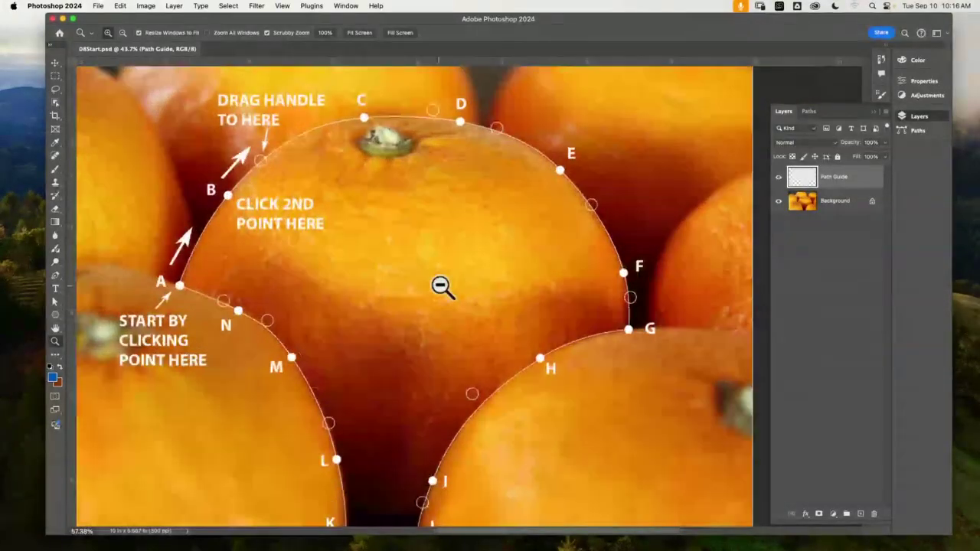
left_click(429, 289, "alt")
left_click(430, 289)
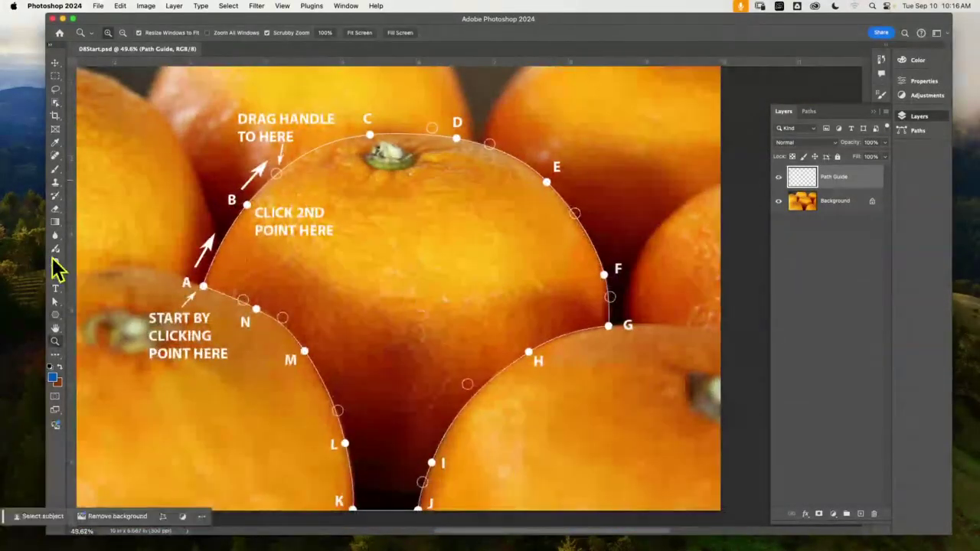
left_click(56, 276)
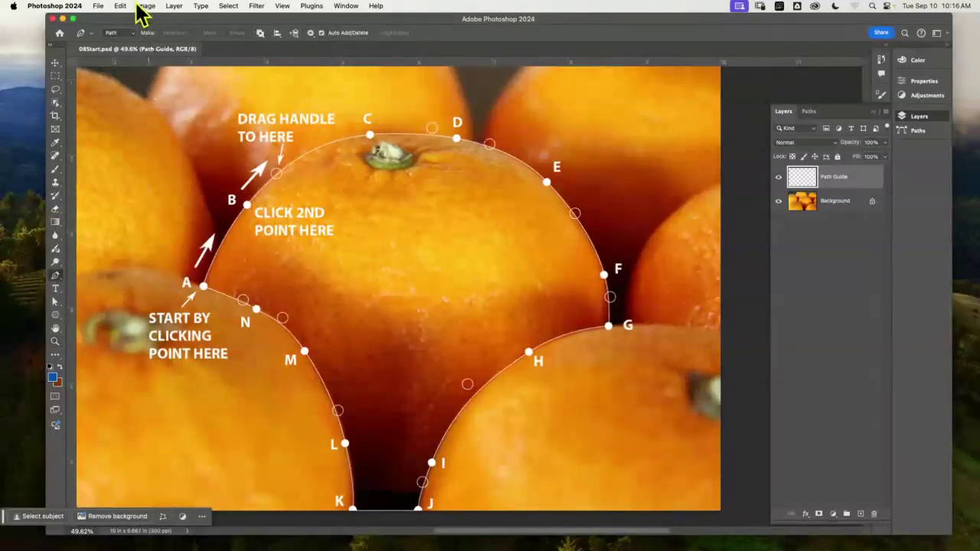
left_click(203, 286)
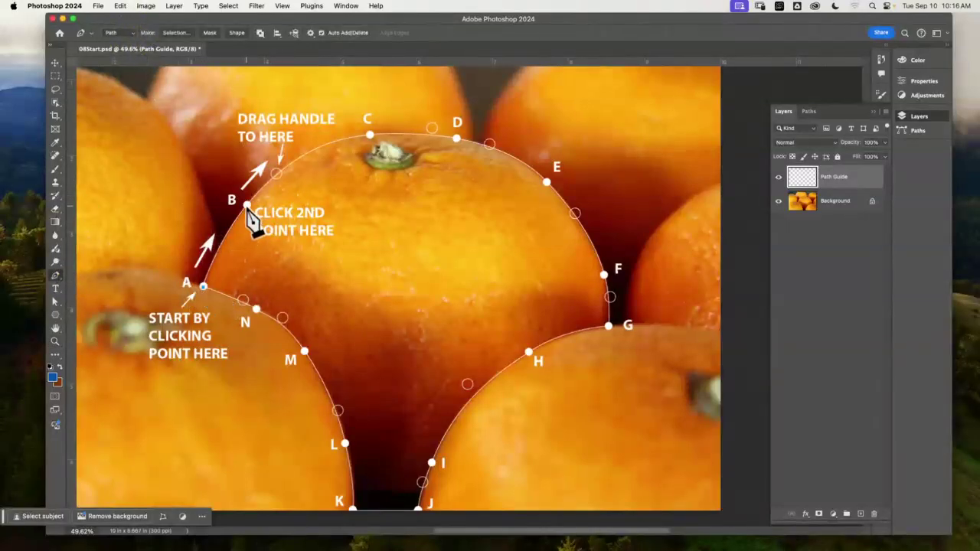
left_click_drag(247, 205, 272, 178)
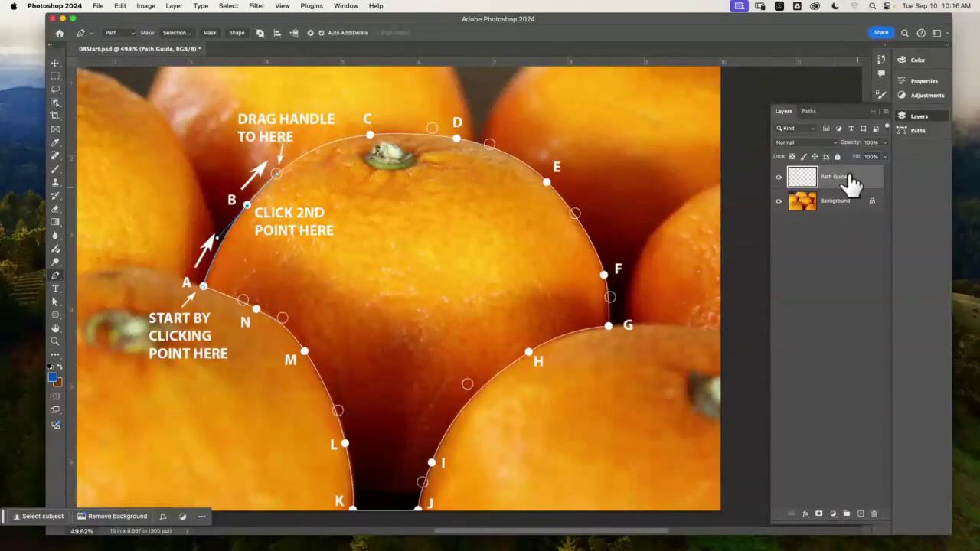
Look at the work path entry in the document's list of paths and return to the layer list.
left_click(809, 112)
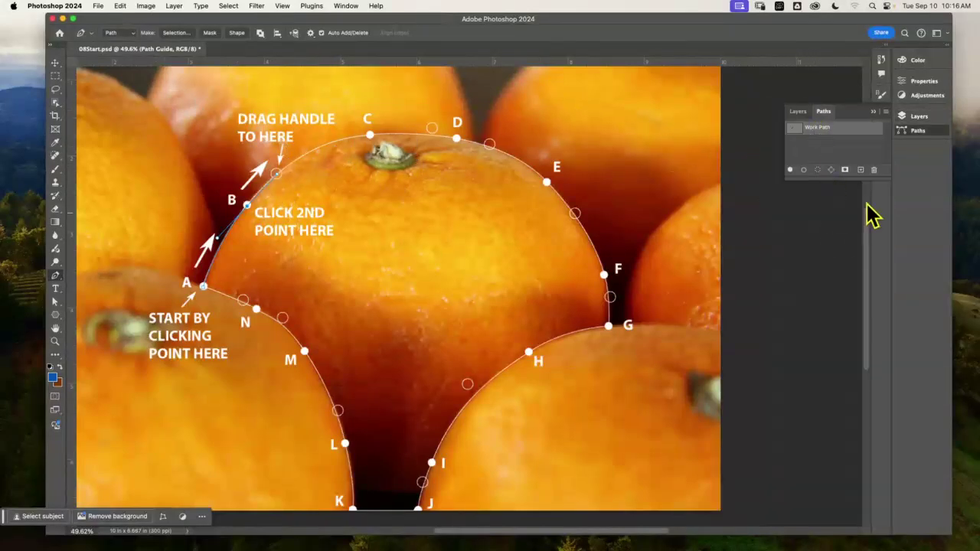
left_click(797, 111)
left_click(810, 112)
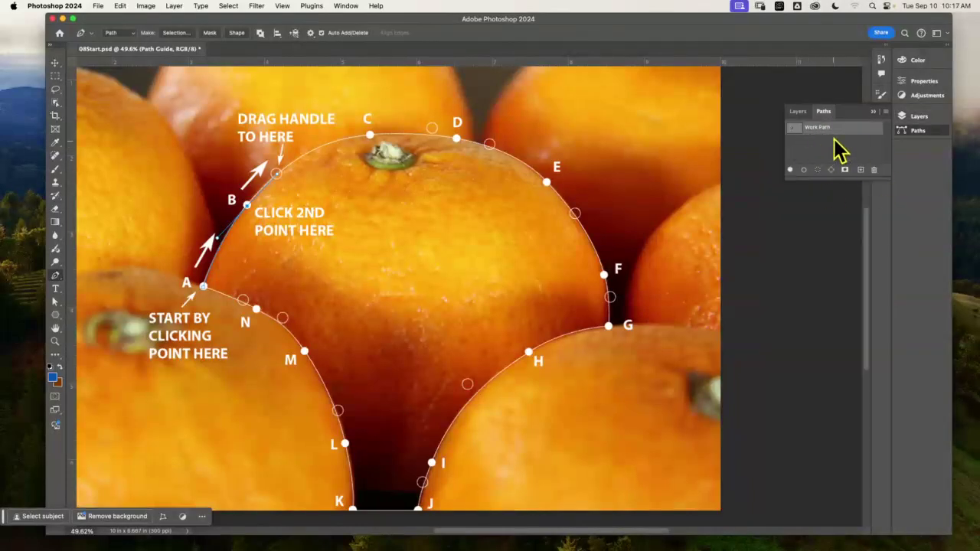
left_click(798, 111)
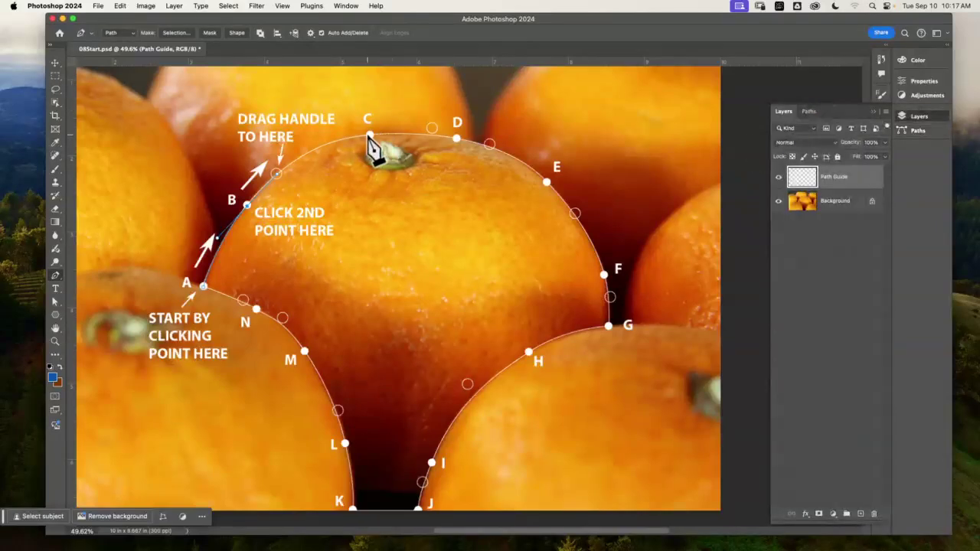
Continue the path over the orange's top with curve points at C, D, E and F, and add a corner point at G.
left_click(369, 136)
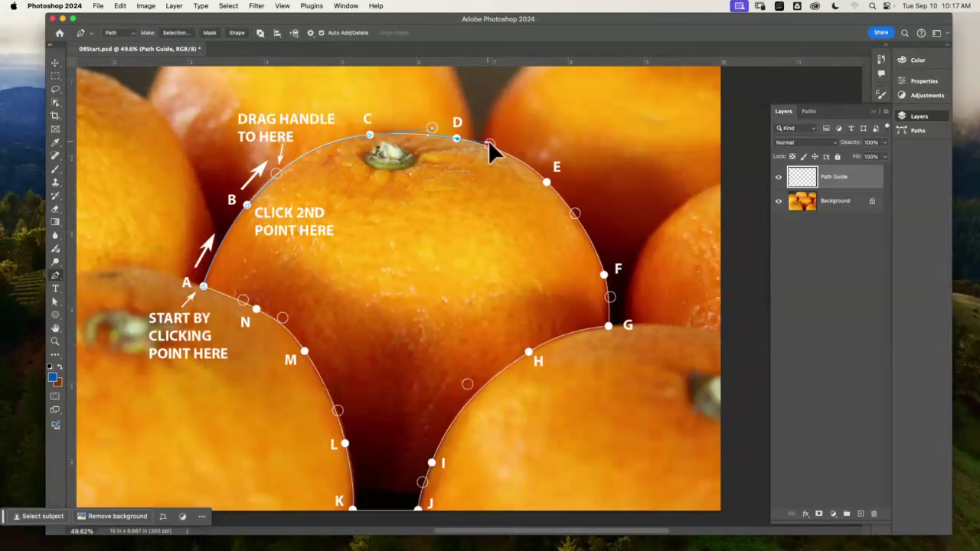
left_click(546, 182)
left_click_drag(556, 188, 575, 213)
left_click_drag(603, 274, 614, 305)
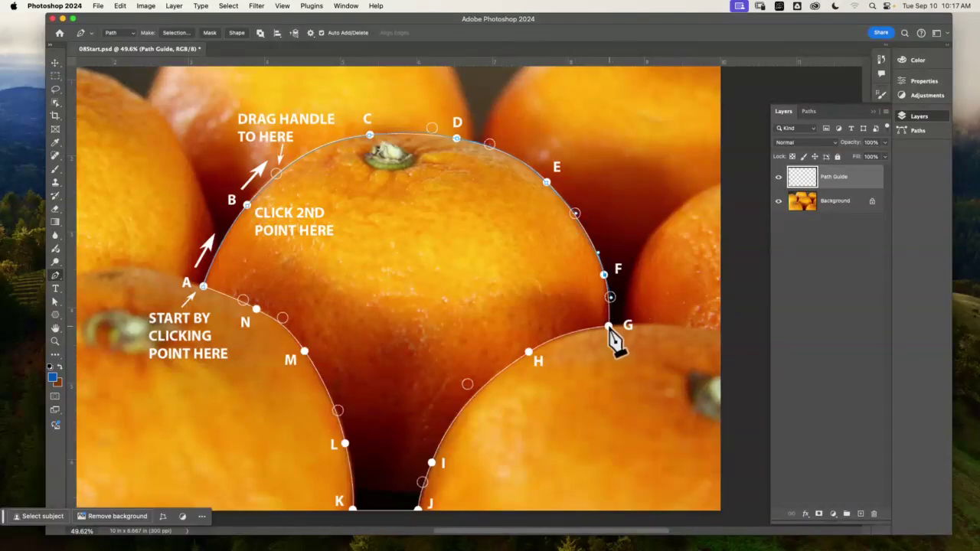
left_click(608, 327)
Trace the orange's lower outline through H, I, J, K, L, M and N, extending curve handles to the open circles, and close the path at A.
left_click_drag(528, 353, 467, 384)
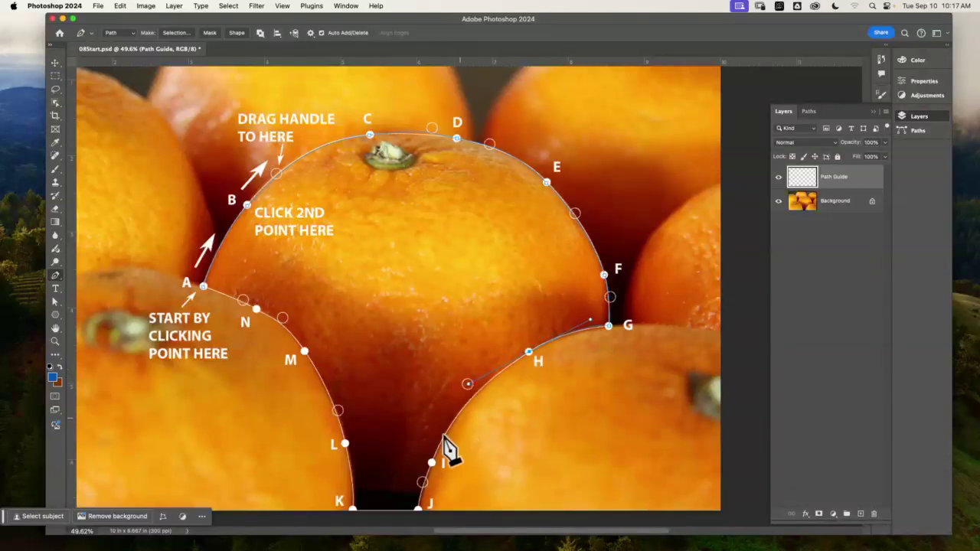
left_click_drag(432, 463, 423, 480)
left_click(418, 510)
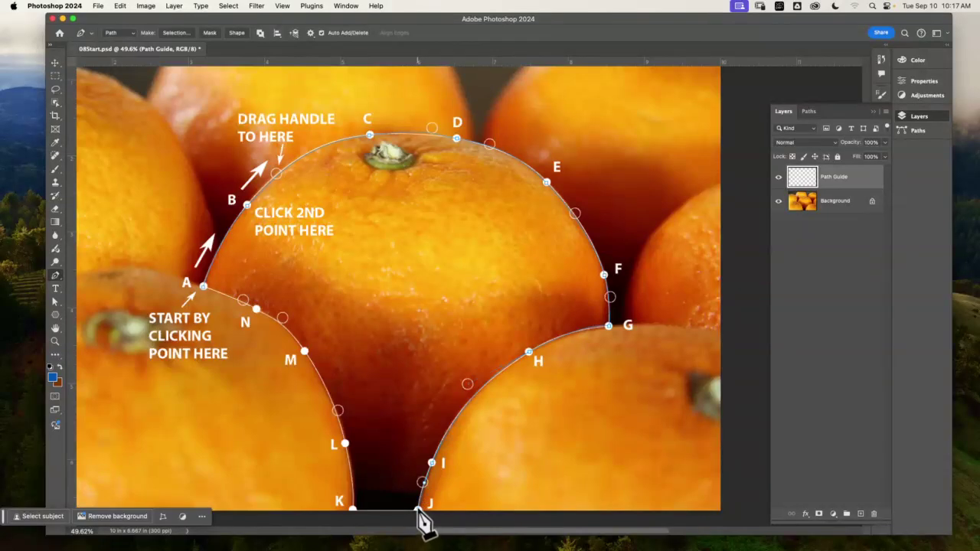
left_click(353, 509)
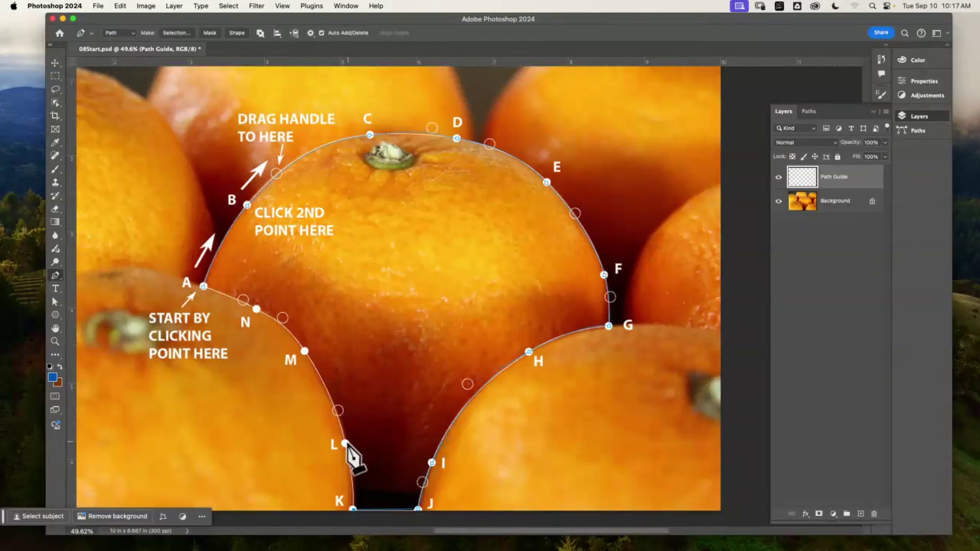
left_click_drag(345, 443, 337, 409)
left_click_drag(304, 352, 284, 326)
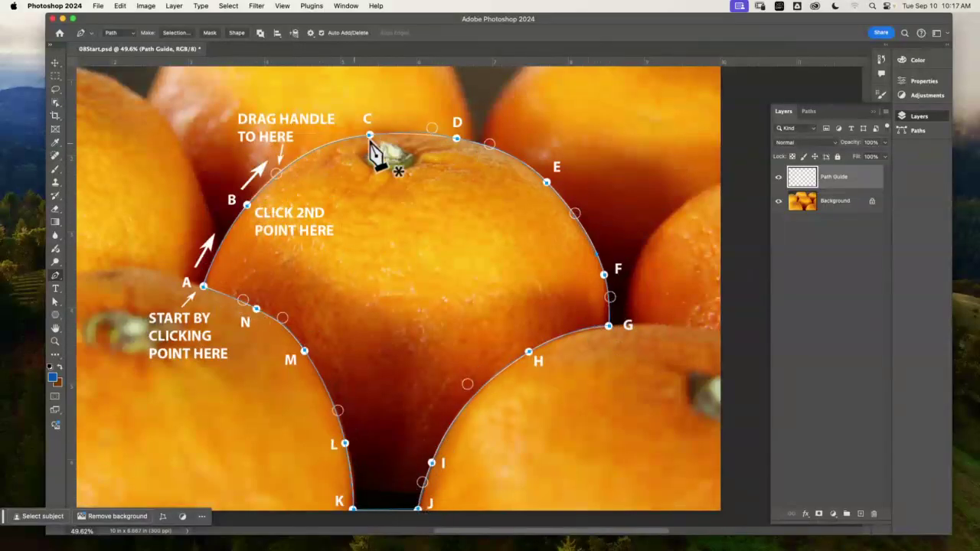
Hide the Path Guide layer and fine-tune the path's anchor points against the orange's edge with the Direct Selection tool.
left_click(779, 177)
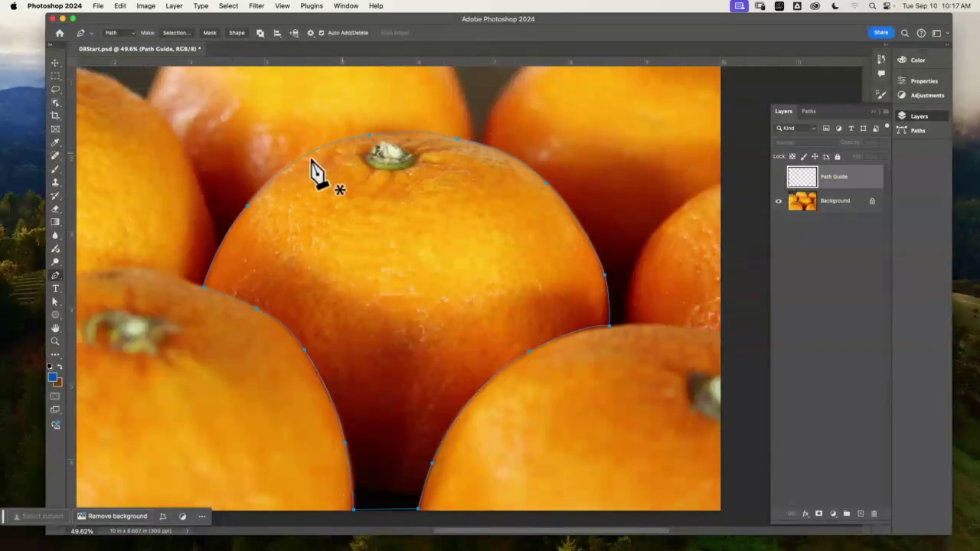
left_click(55, 302)
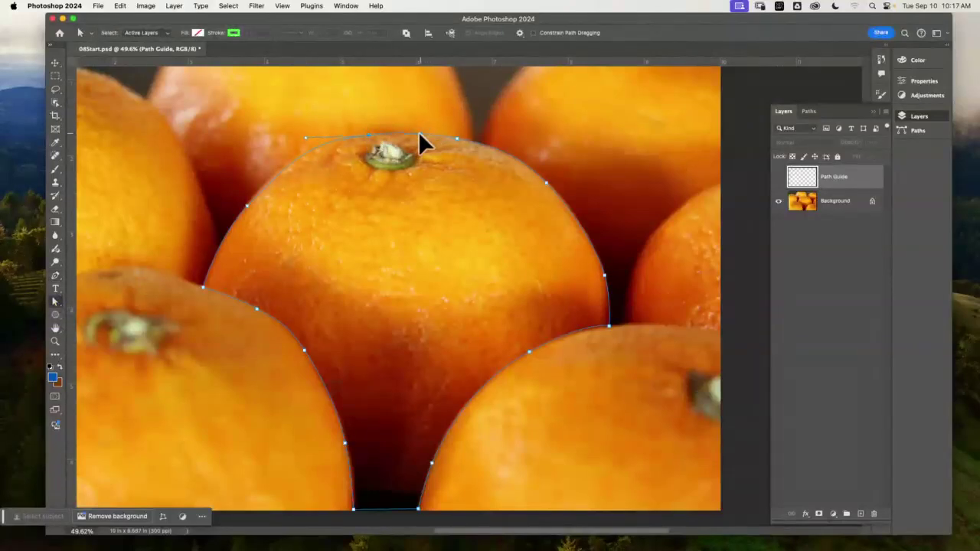
left_click(245, 205)
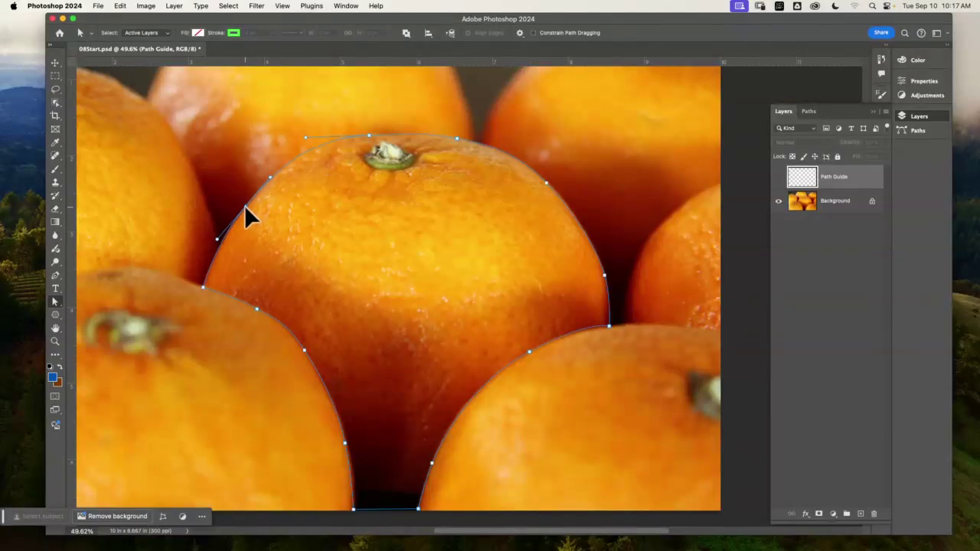
left_click(548, 183)
left_click_drag(607, 329, 585, 333)
left_click(346, 456)
left_click(304, 351)
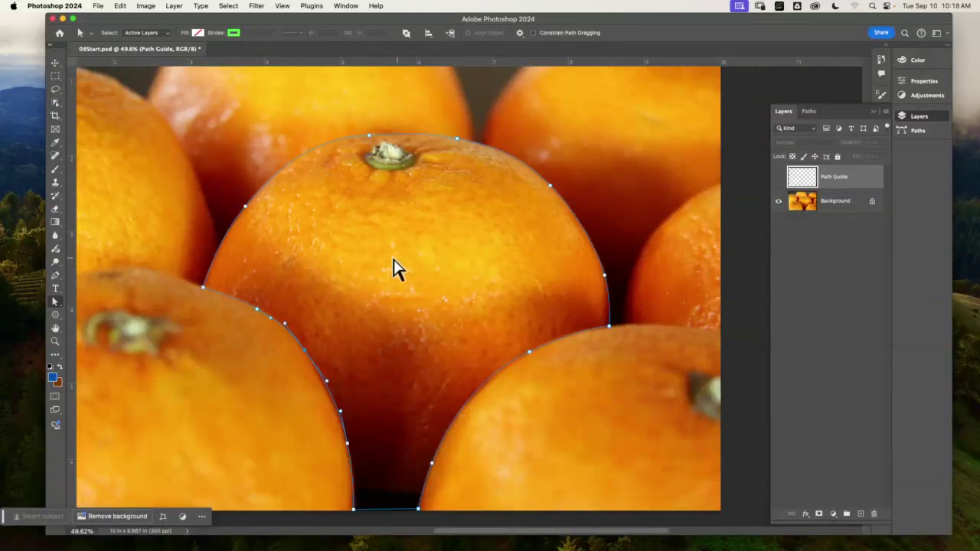
Fine-tune the corner anchor where the central orange's left edge meets the front-left orange, using the Direct Selection tool.
left_click(55, 342)
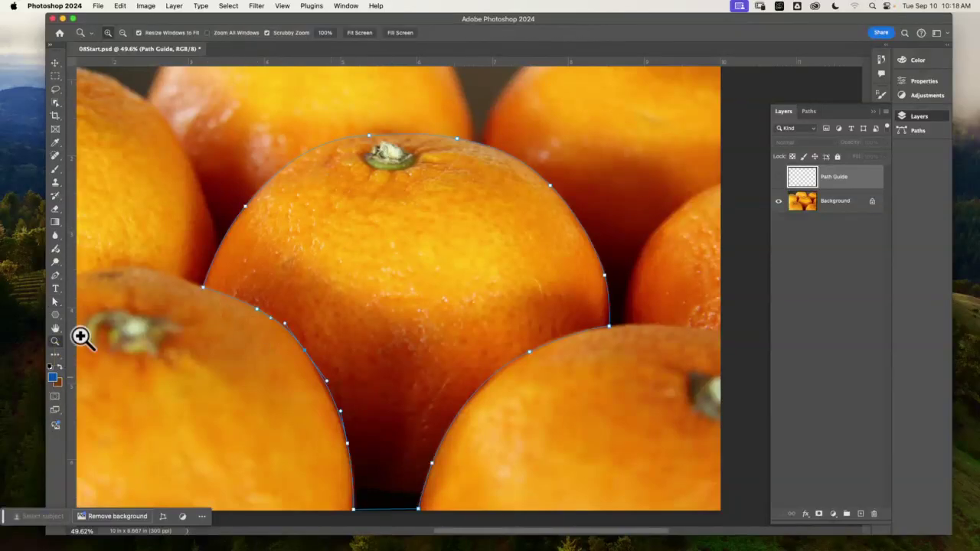
left_click_drag(188, 232, 356, 374)
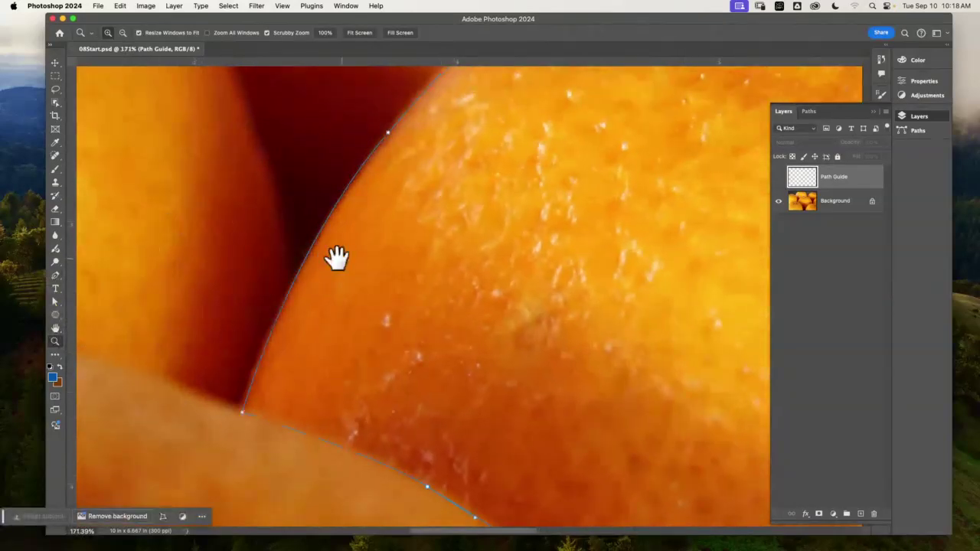
left_click_drag(320, 332, 381, 249)
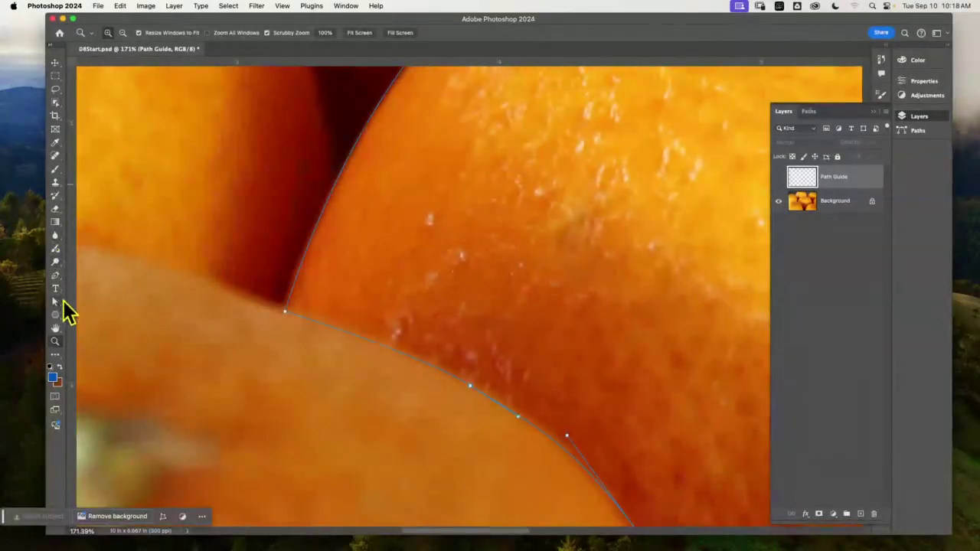
left_click(55, 302)
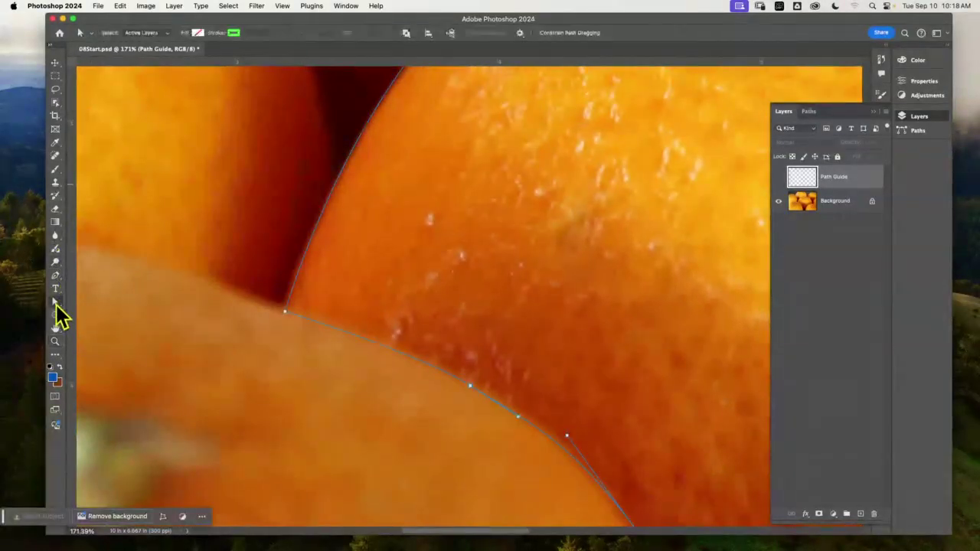
left_click(284, 310)
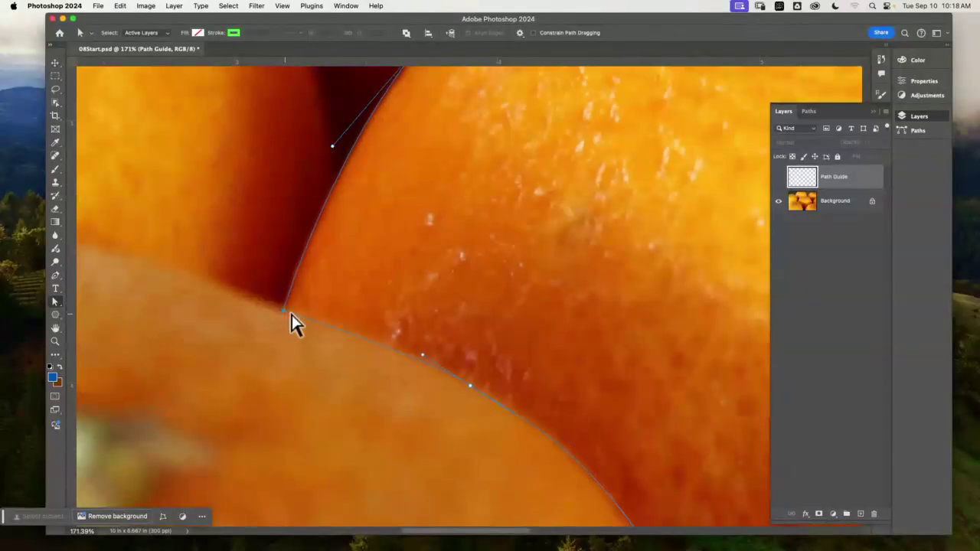
Check the path along the orange's upper edge and refine the curve anchor just right of the stem.
scroll(415, 230, "up", 10)
scroll(416, 230, "right", 10)
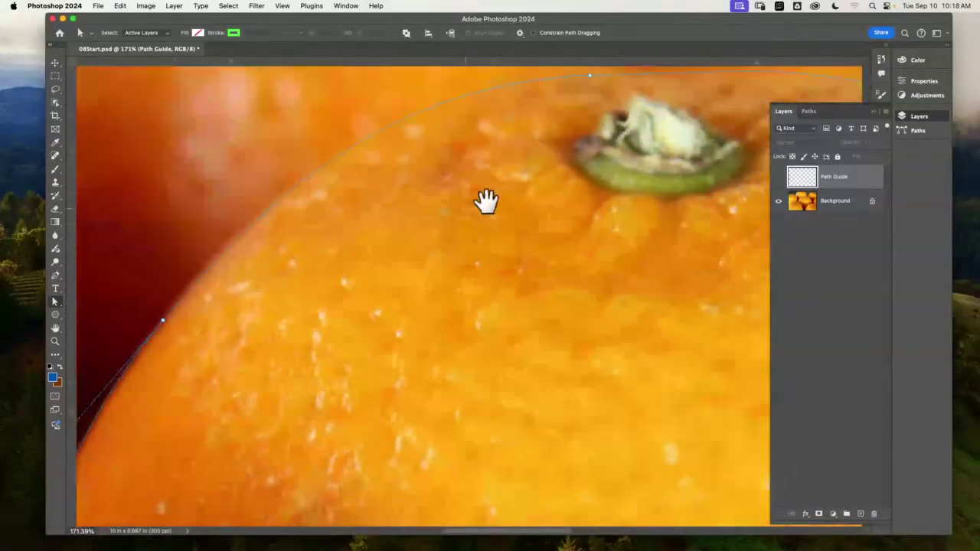
scroll(487, 201, "up", 5)
scroll(474, 207, "right", 10)
scroll(463, 210, "right", 10)
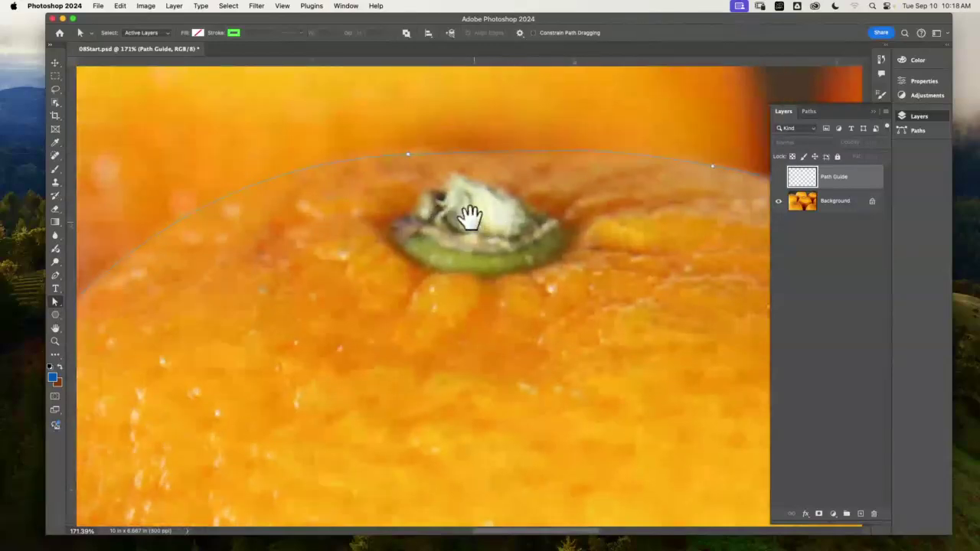
scroll(431, 229, "up", 2)
scroll(436, 253, "left", 6)
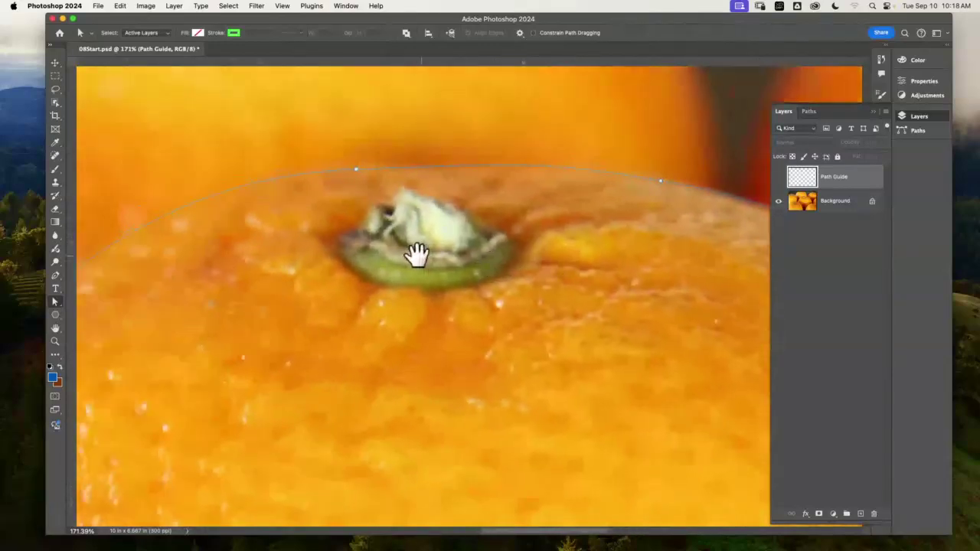
scroll(415, 255, "right", 10)
scroll(410, 259, "down", 2)
scroll(408, 260, "right", 2)
scroll(408, 261, "up", 1)
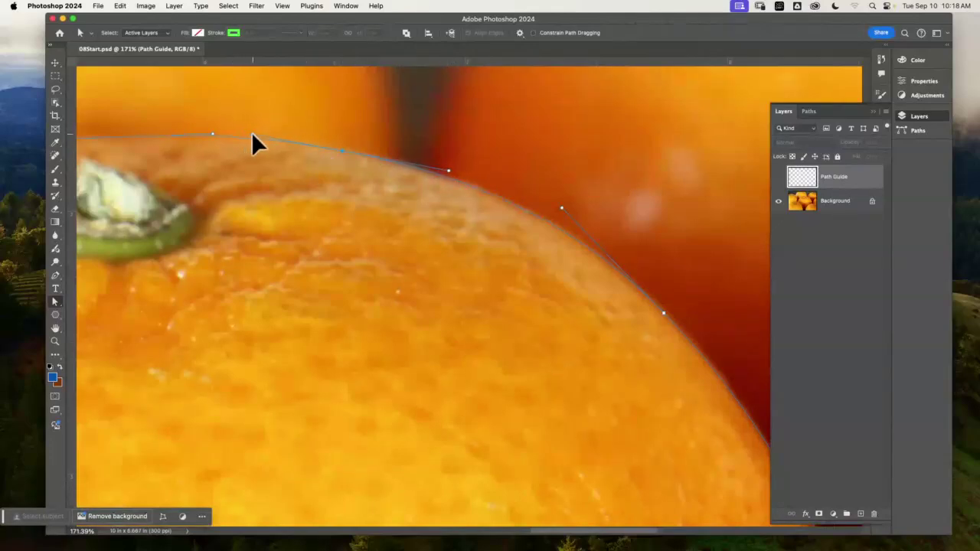
Fine-tune the curve anchor on the central orange's right edge, beside the dark gap.
left_click_drag(602, 382, 504, 334)
scroll(504, 334, "down", 5)
scroll(504, 335, "right", 4)
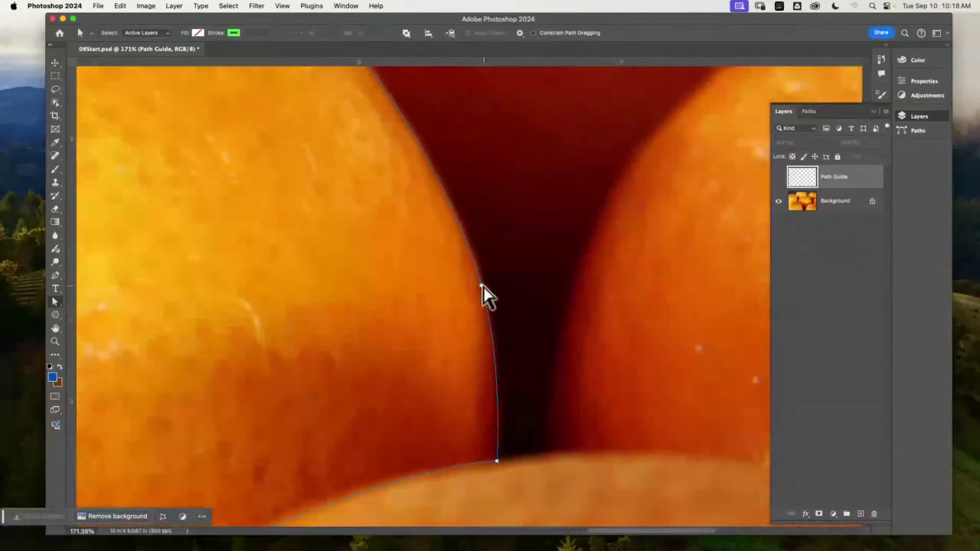
left_click(482, 286)
Adjust the anchor and curve handle where the path follows the upper rim of the front-right orange.
scroll(435, 356, "down", 5)
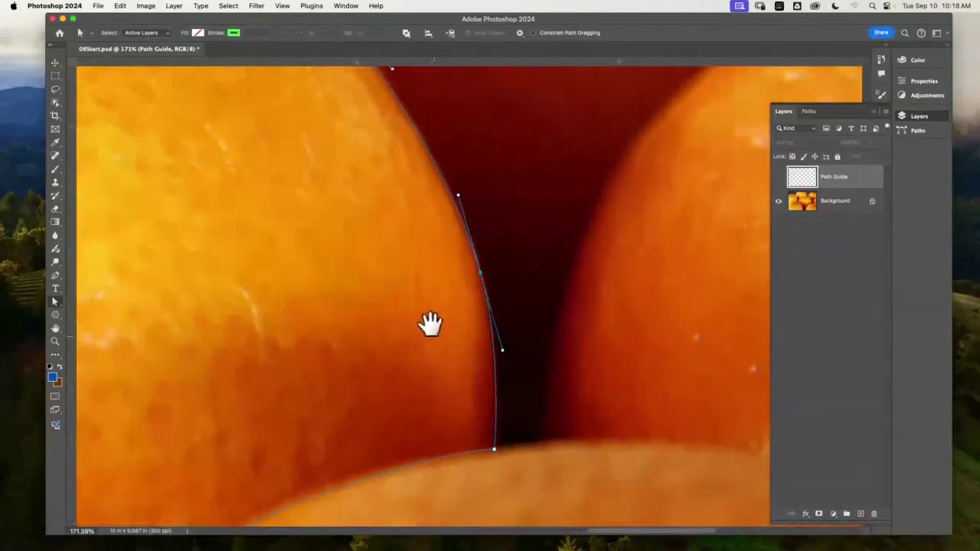
scroll(426, 369, "left", 1)
scroll(425, 369, "down", 4)
scroll(425, 369, "left", 3)
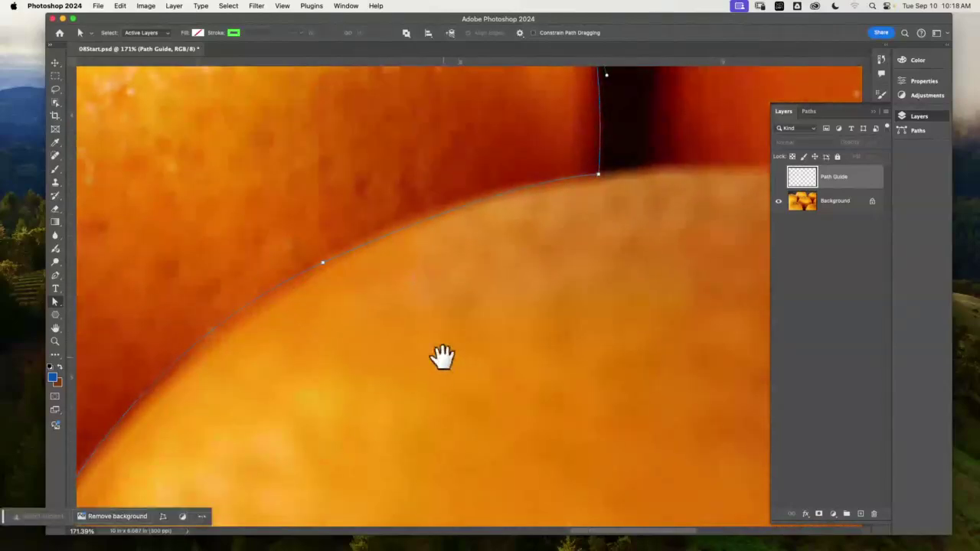
scroll(498, 295, "down", 8)
scroll(498, 295, "left", 3)
scroll(525, 269, "up", 5)
scroll(525, 269, "left", 3)
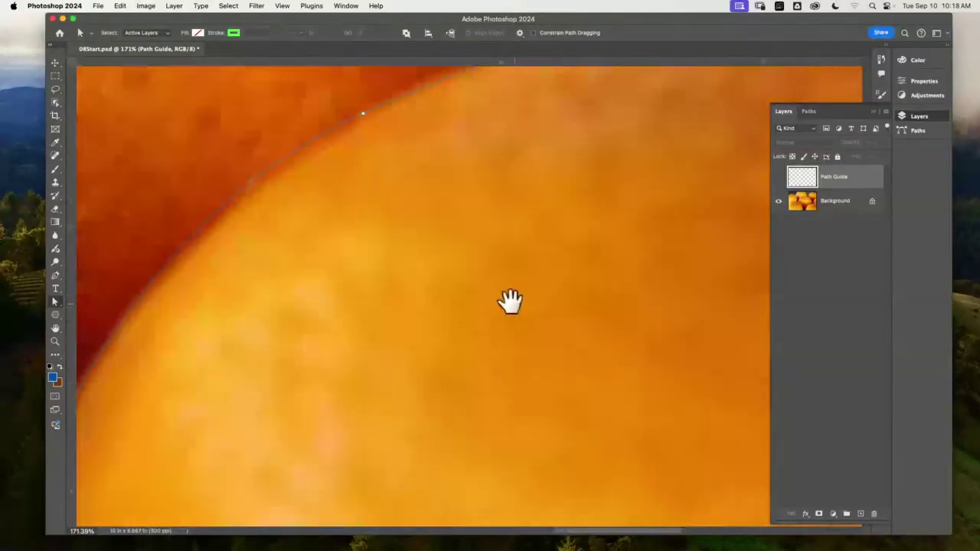
scroll(494, 260, "down", 1)
scroll(494, 261, "left", 1)
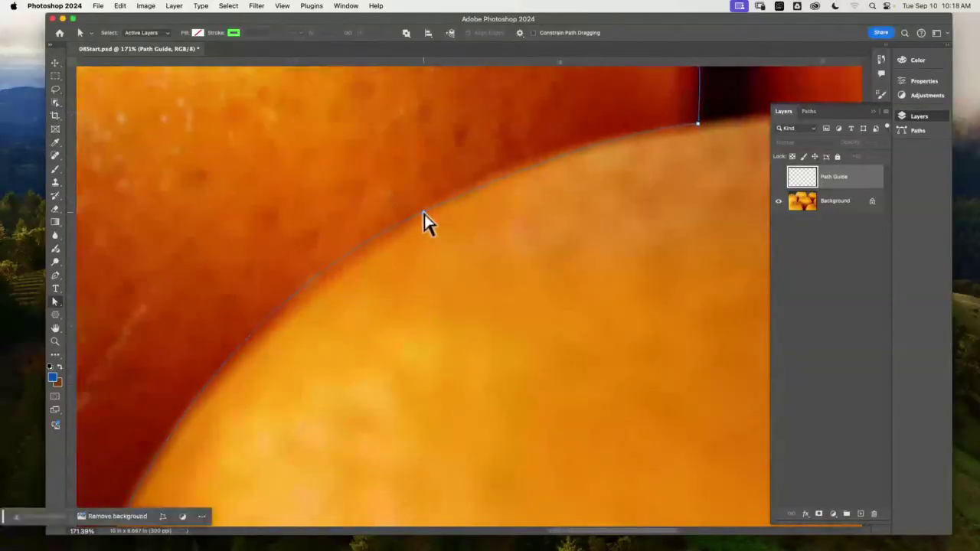
left_click_drag(205, 310, 212, 312)
Move the path's two lowest corner anchors onto the image's bottom edge and check the curve on the left side.
scroll(360, 387, "down", 6)
scroll(361, 387, "left", 3)
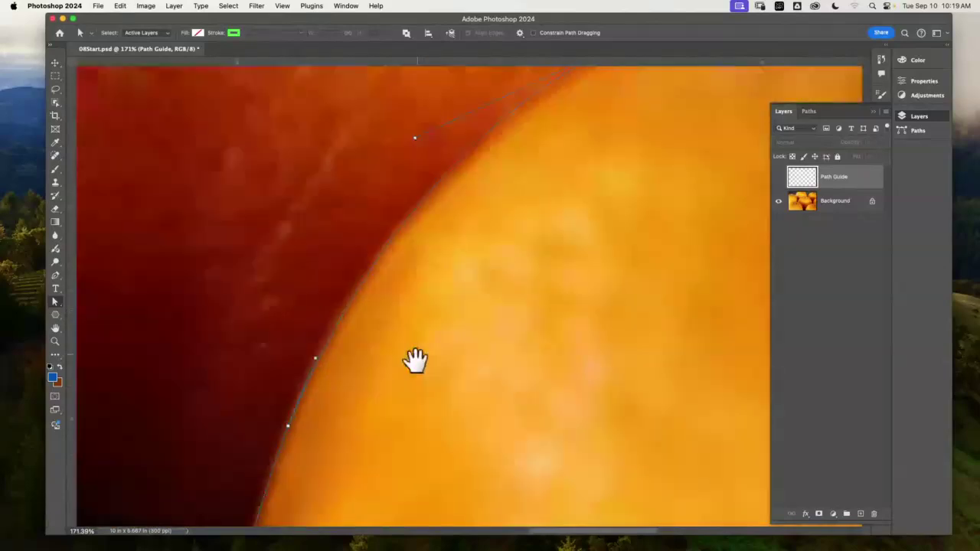
scroll(422, 327, "down", 2)
scroll(421, 327, "left", 5)
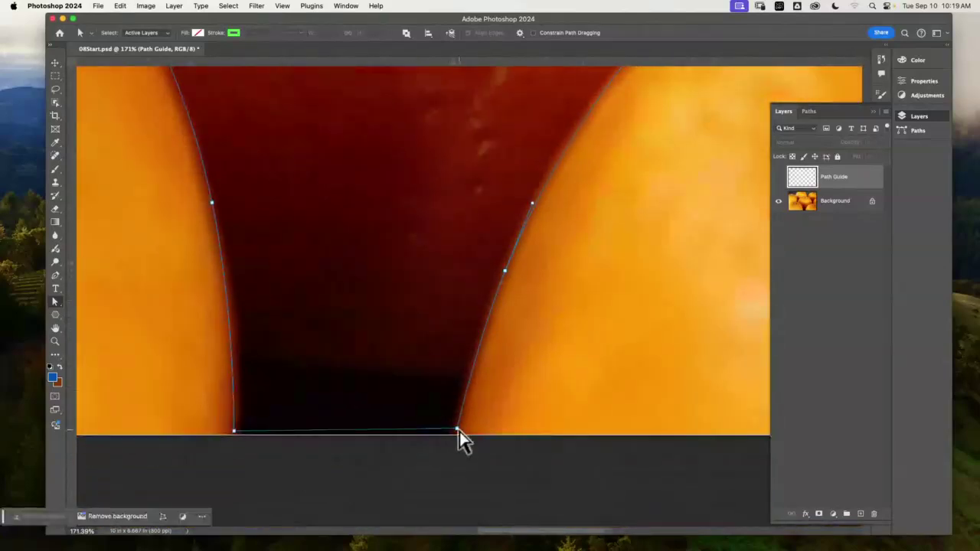
left_click_drag(457, 430, 455, 433)
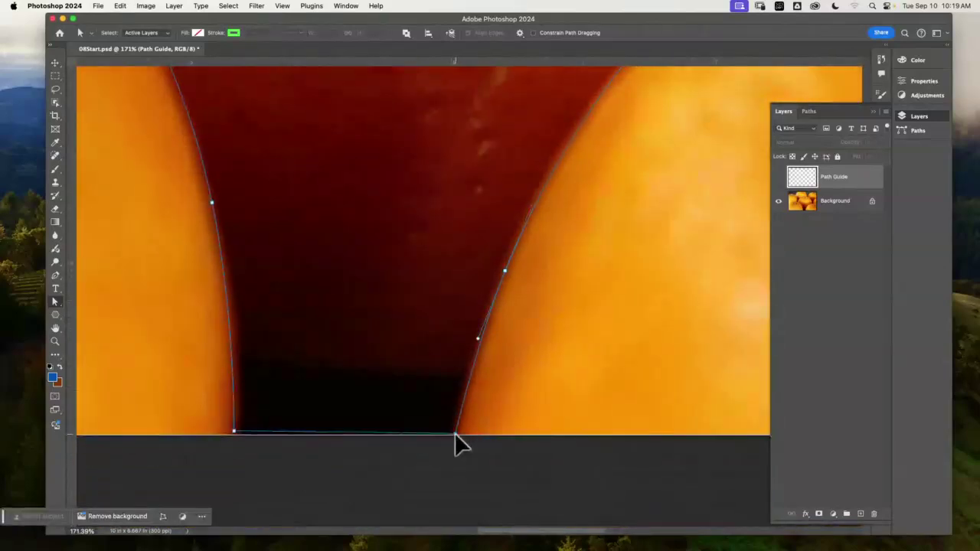
left_click(233, 432)
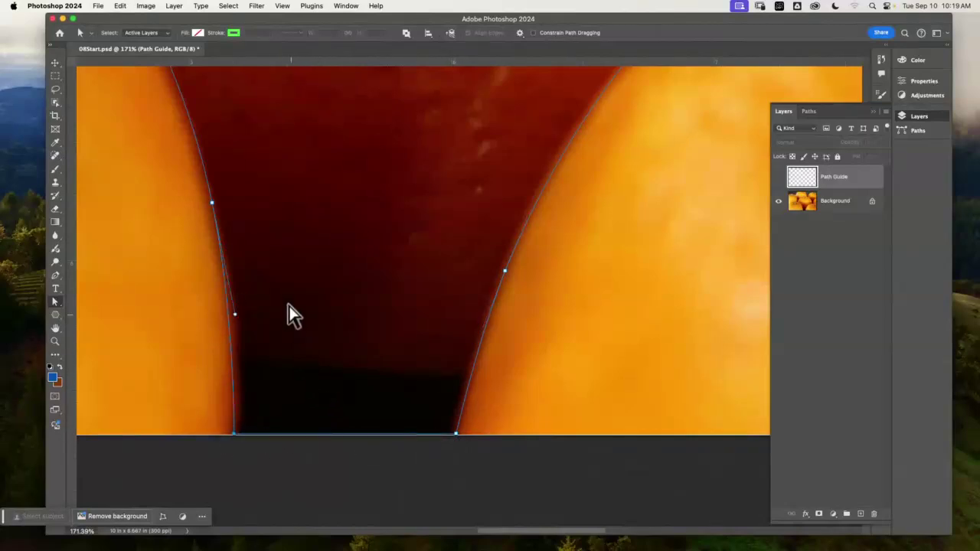
left_click_drag(236, 321, 242, 324)
Lower the curve anchor above the stem slightly onto the orange's edge and fit the whole image in view.
scroll(306, 214, "up", 5)
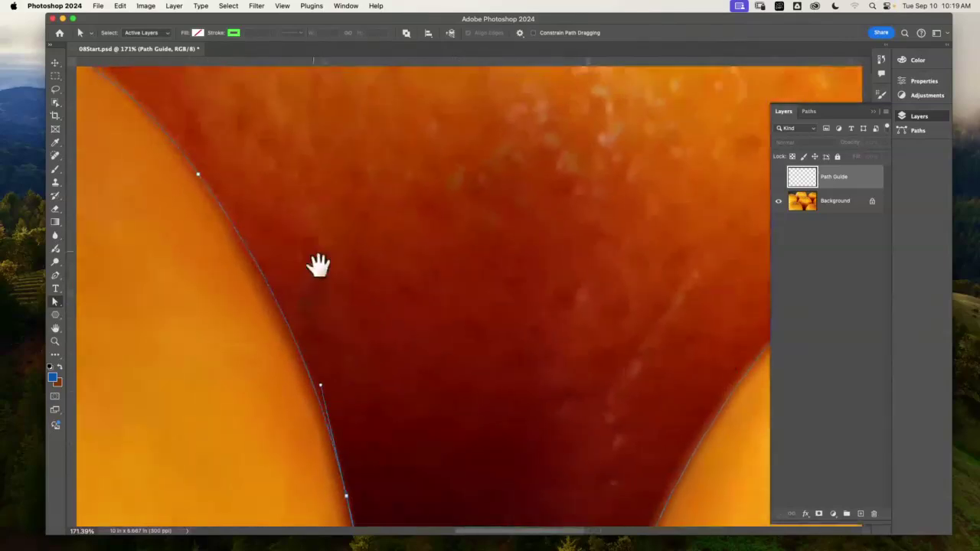
scroll(314, 258, "left", 5)
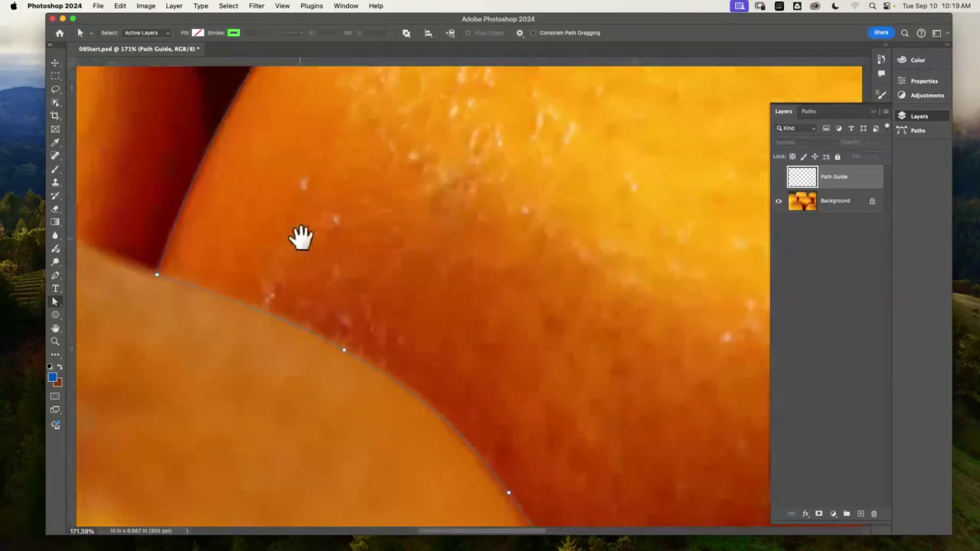
scroll(273, 279, "right", 10)
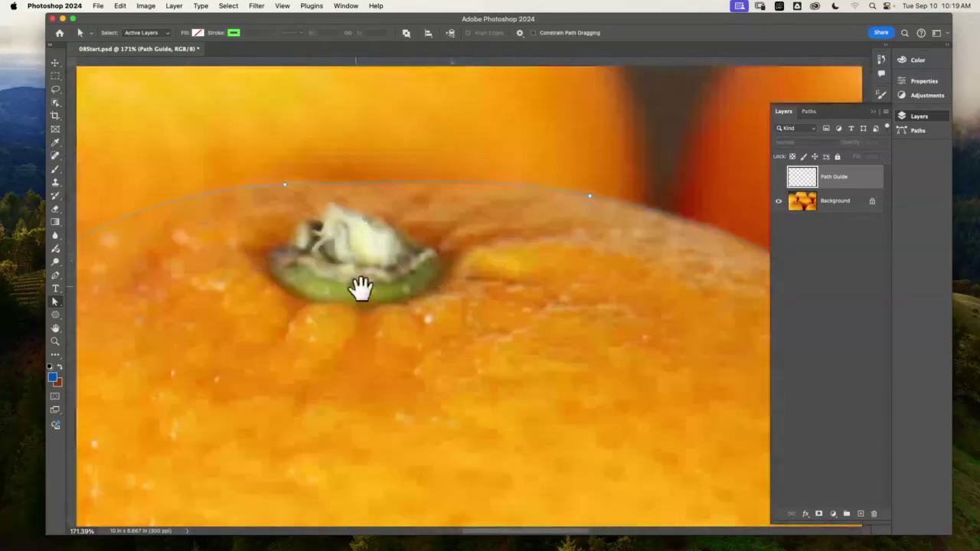
scroll(370, 308, "left", 8)
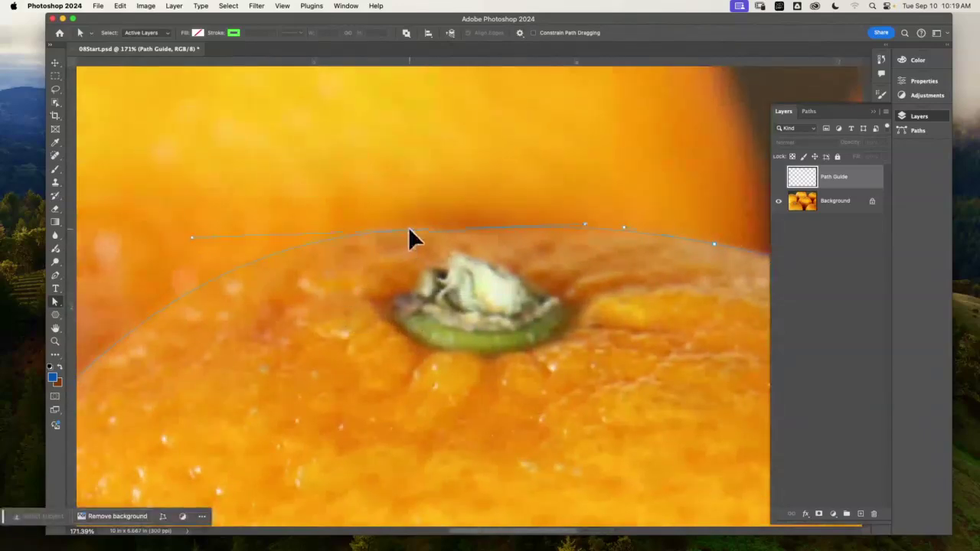
left_click(409, 230)
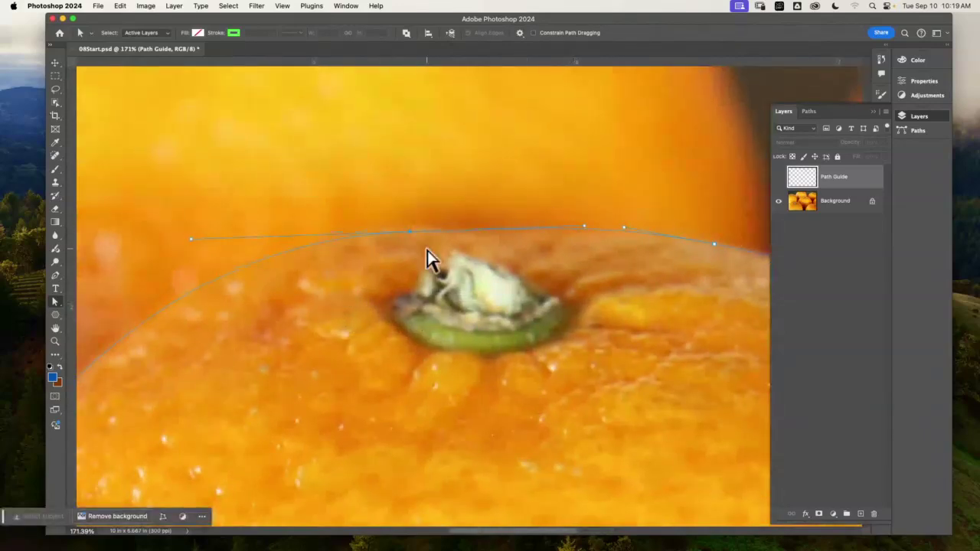
key("super+0")
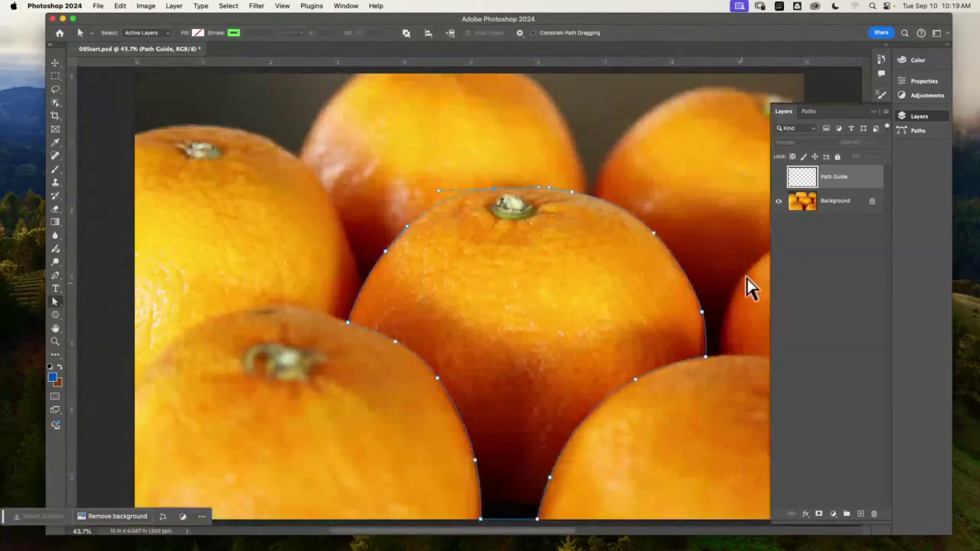
Save the work path under the name Lime.
left_click(808, 112)
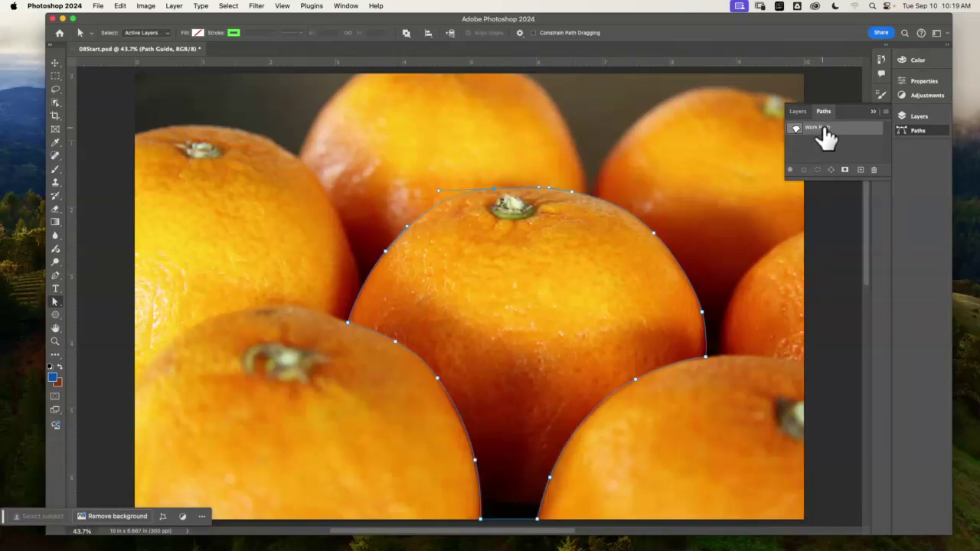
left_click_drag(826, 137, 691, 200)
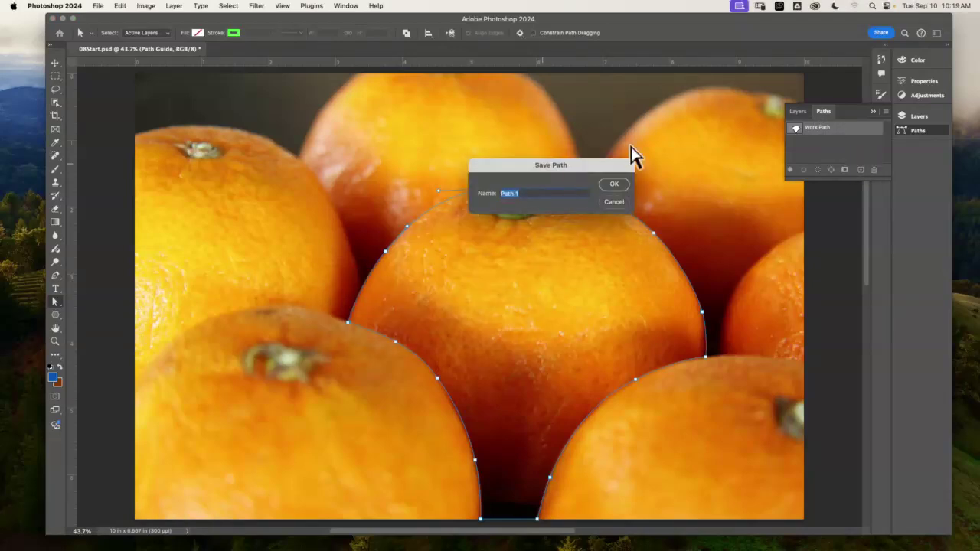
type("Lime")
key("Return")
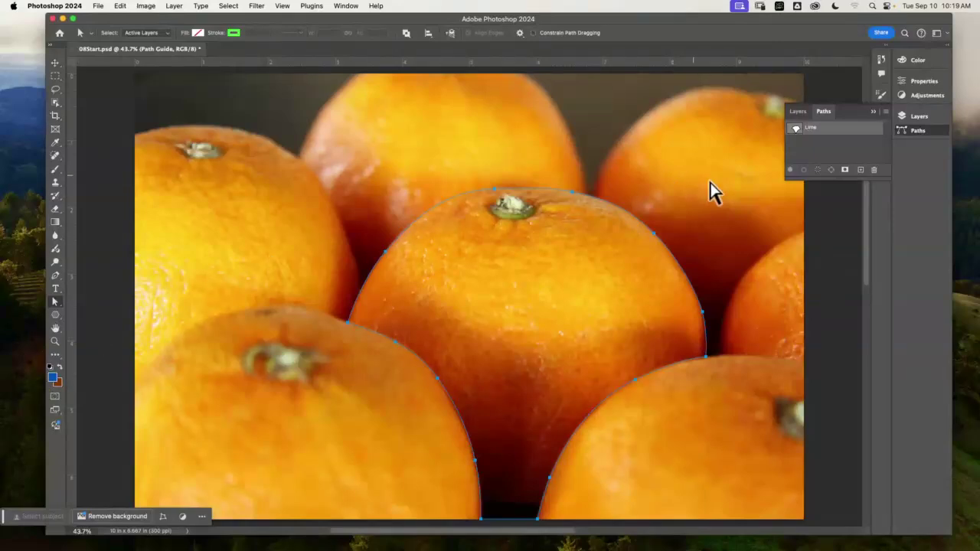
Load the Lime path as a selection and make the Background layer active.
left_click(817, 170)
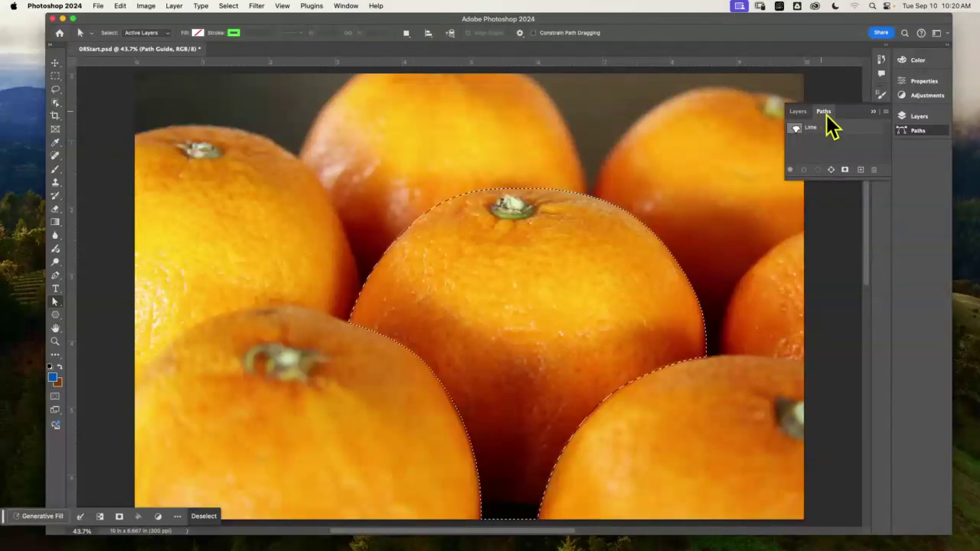
left_click(798, 111)
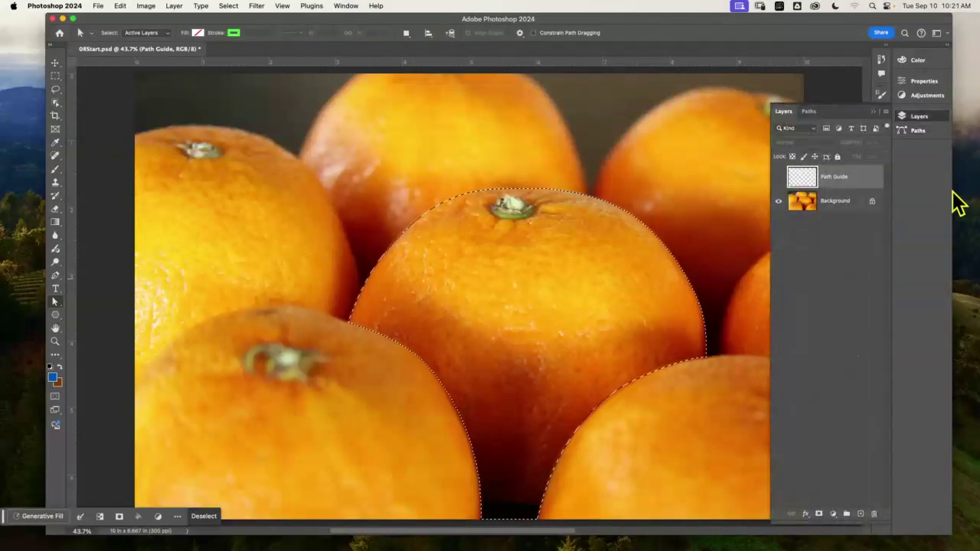
left_click(850, 205)
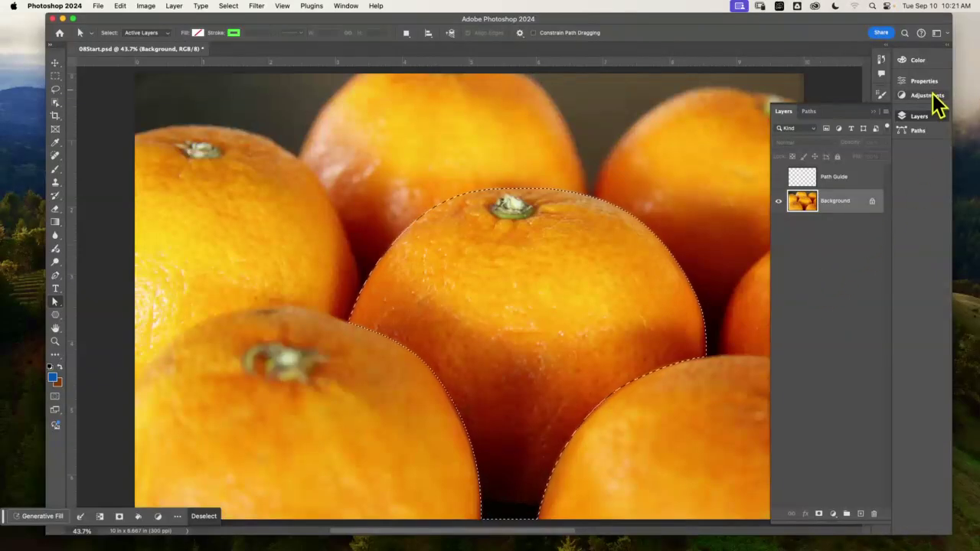
Add a Hue/Saturation adjustment layer masked to the selected orange and set its hue to 17.
left_click(931, 96)
left_click(813, 119)
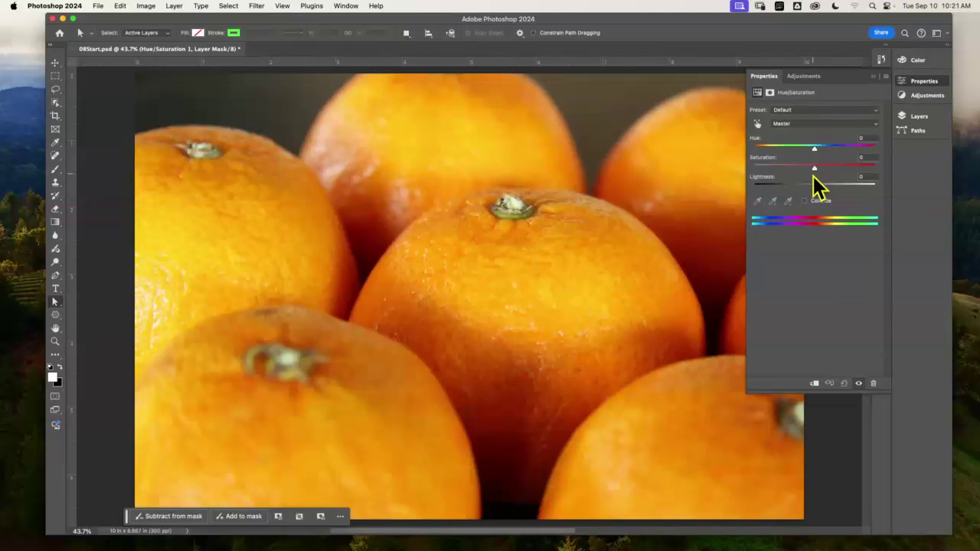
left_click(869, 139)
type("17")
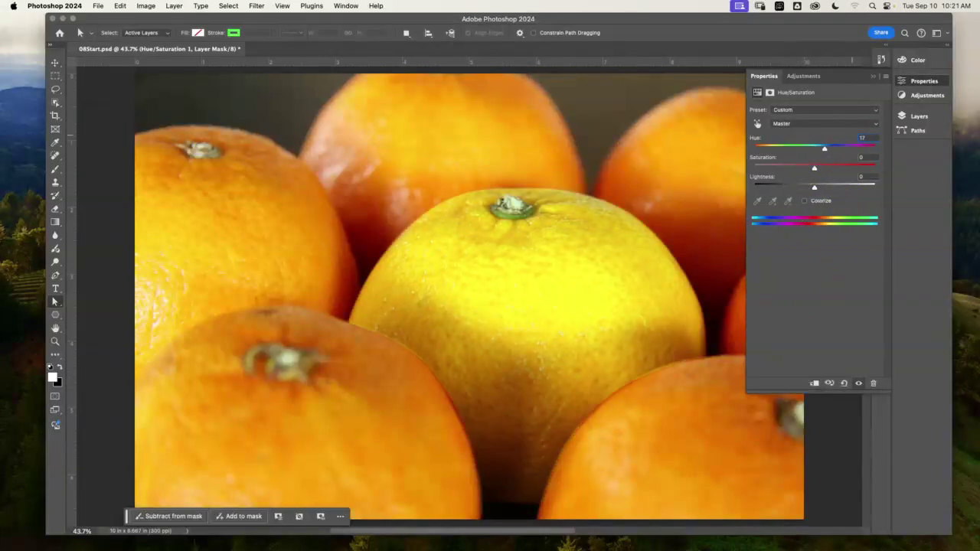
Try the Colorize option on the Hue/Saturation adjustment and switch it off again.
left_click(805, 200)
left_click(806, 202)
left_click(805, 201)
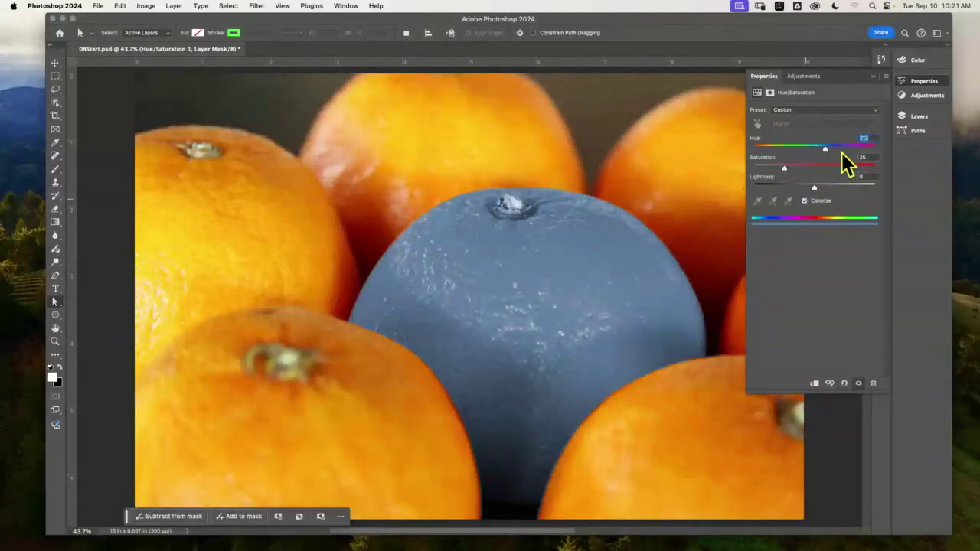
left_click(807, 202)
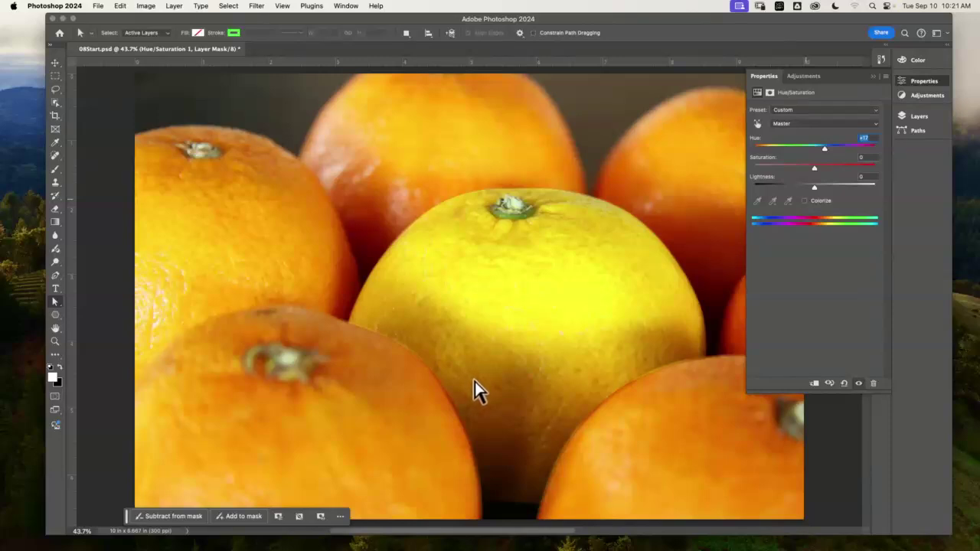
Try colorizing the central orange with hue 109, saturation 40 and lightness -4, and restore the uncolorized hue of 17.
mouse_move(823, 153)
left_mouse_down()
mouse_move(745, 153)
mouse_move(865, 153)
mouse_move(841, 153)
mouse_move(852, 168)
mouse_move(848, 158)
mouse_move(813, 161)
left_mouse_up()
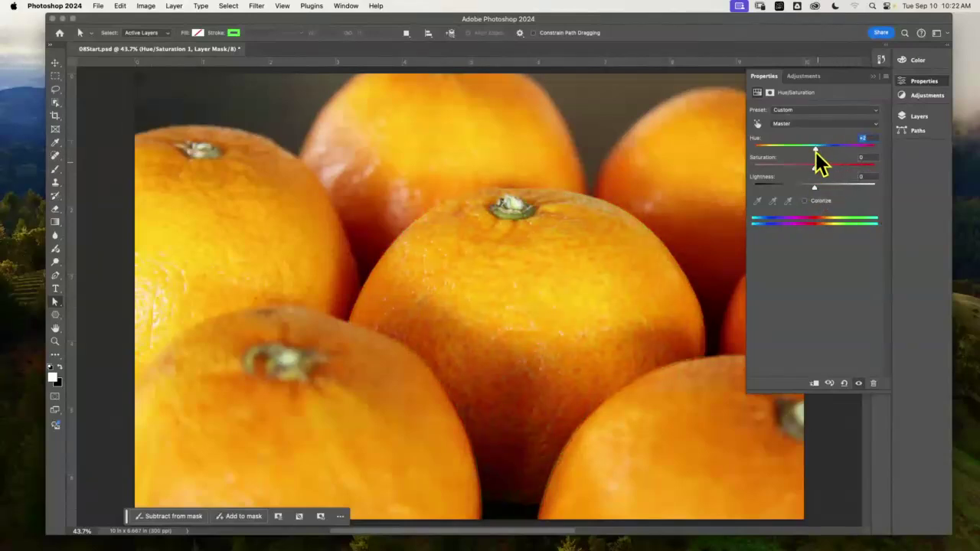
left_click(803, 200)
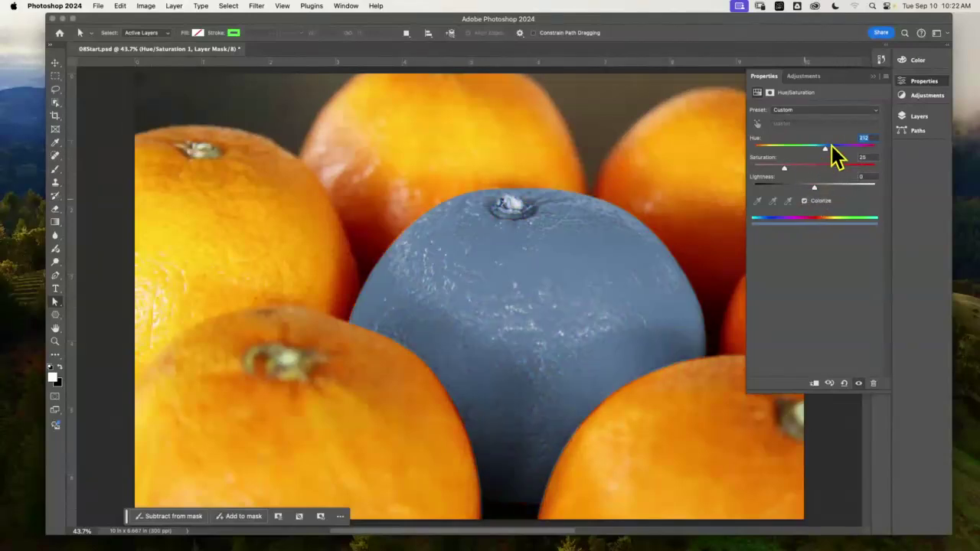
left_click_drag(832, 150, 838, 149)
left_click_drag(813, 187, 790, 150)
left_click_drag(826, 188, 812, 187)
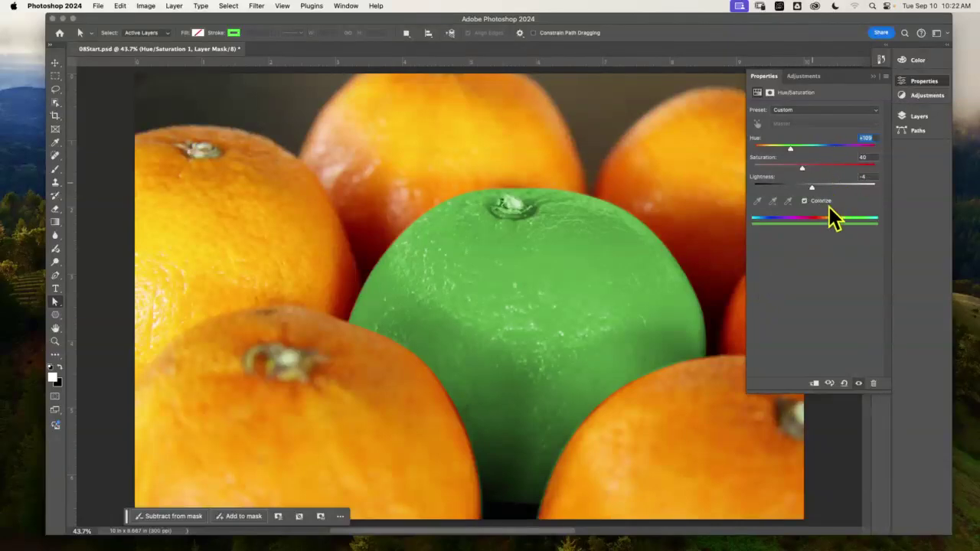
left_click(804, 201)
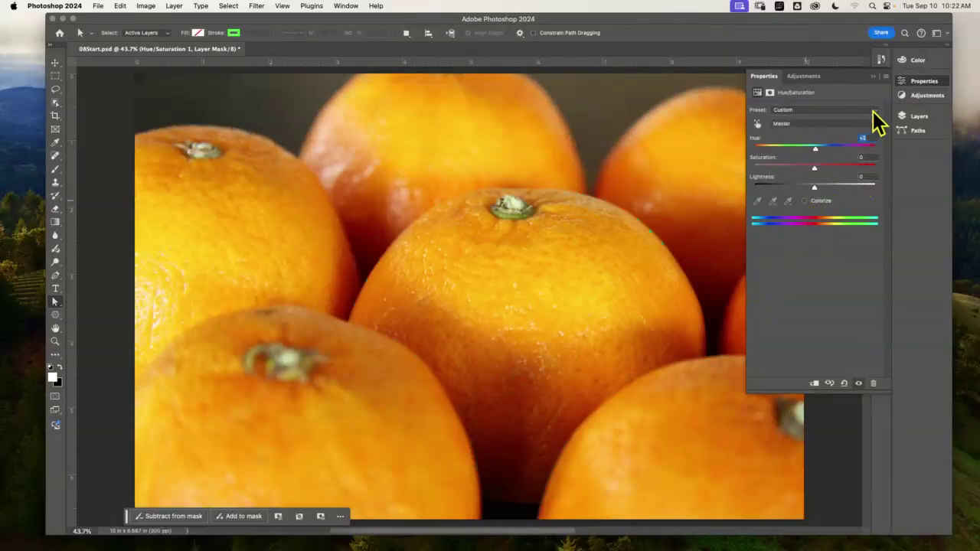
type("17")
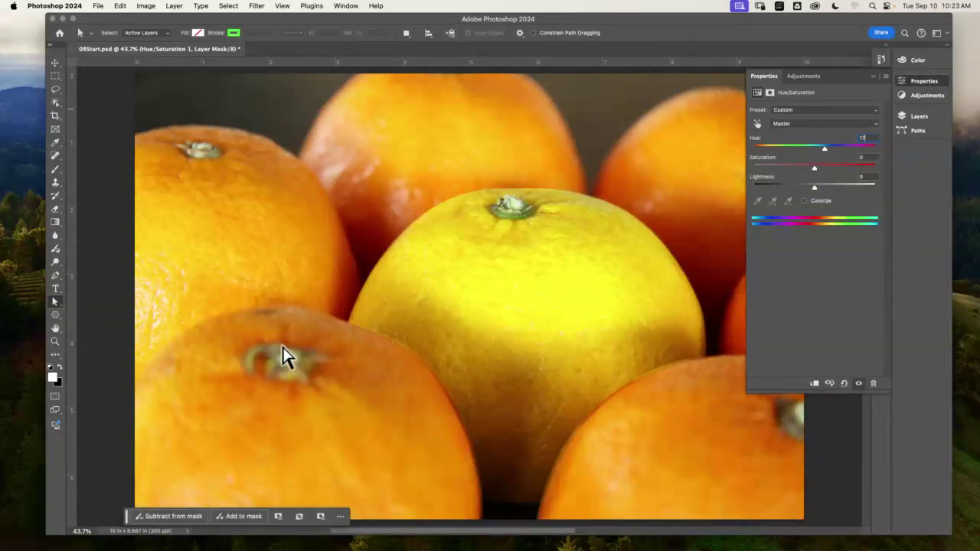
Examine the recoloured orange's edges up close for color fringes against the neighbouring oranges and the background.
left_click(56, 342)
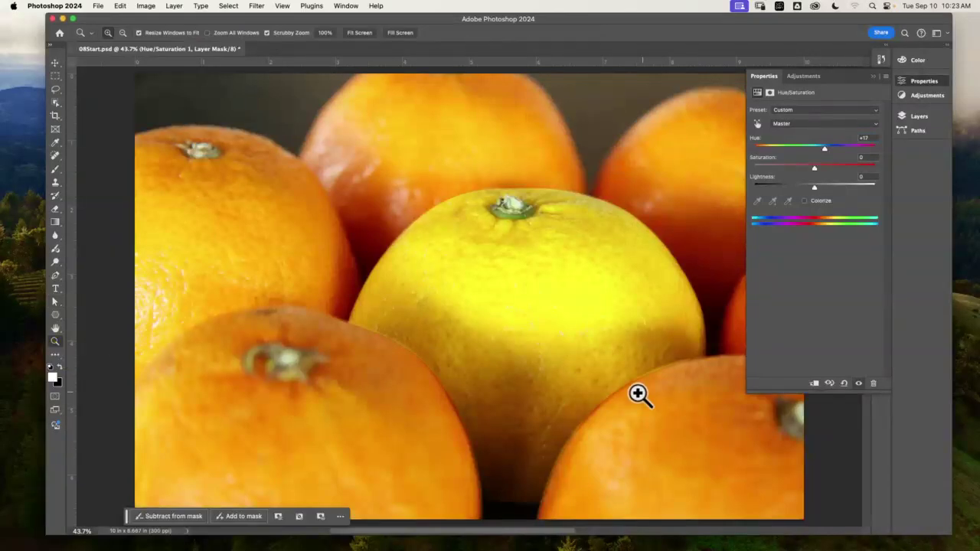
left_click_drag(639, 393, 496, 337)
key("space")
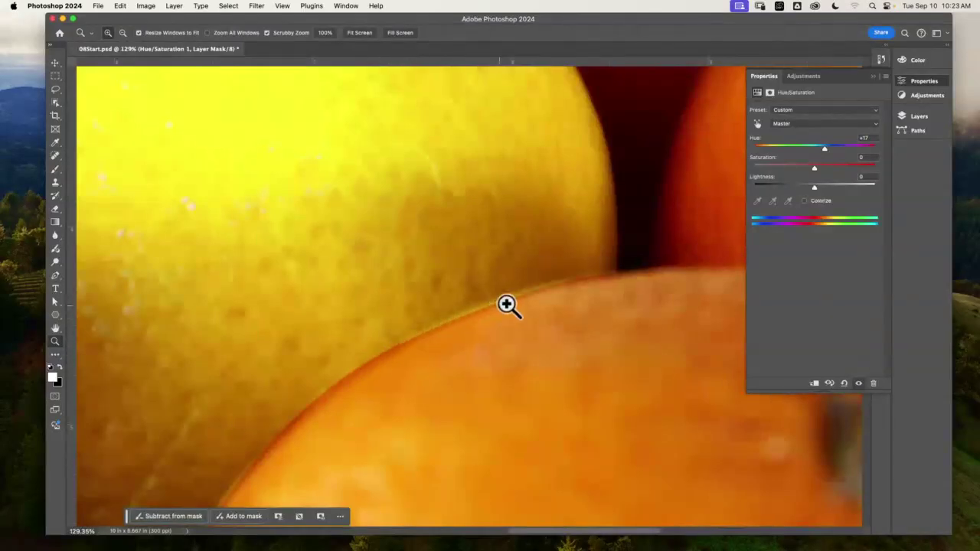
left_click_drag(433, 308, 465, 320)
left_click_drag(345, 360, 393, 344)
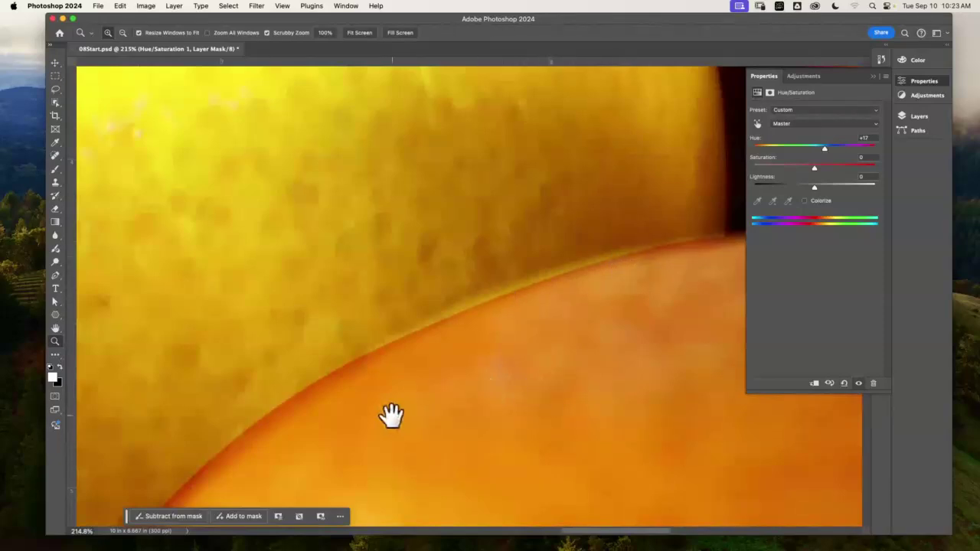
left_click_drag(390, 415, 431, 349)
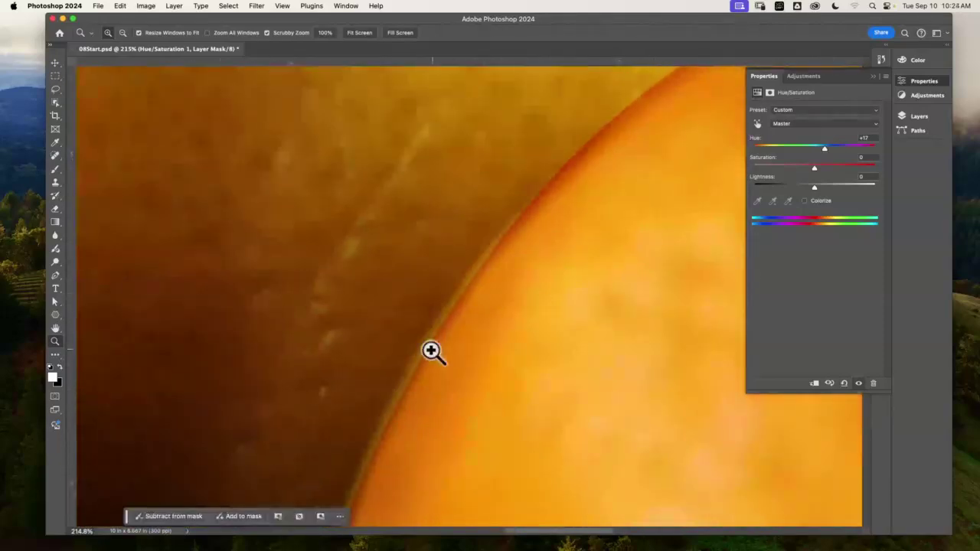
left_click_drag(441, 383, 400, 370)
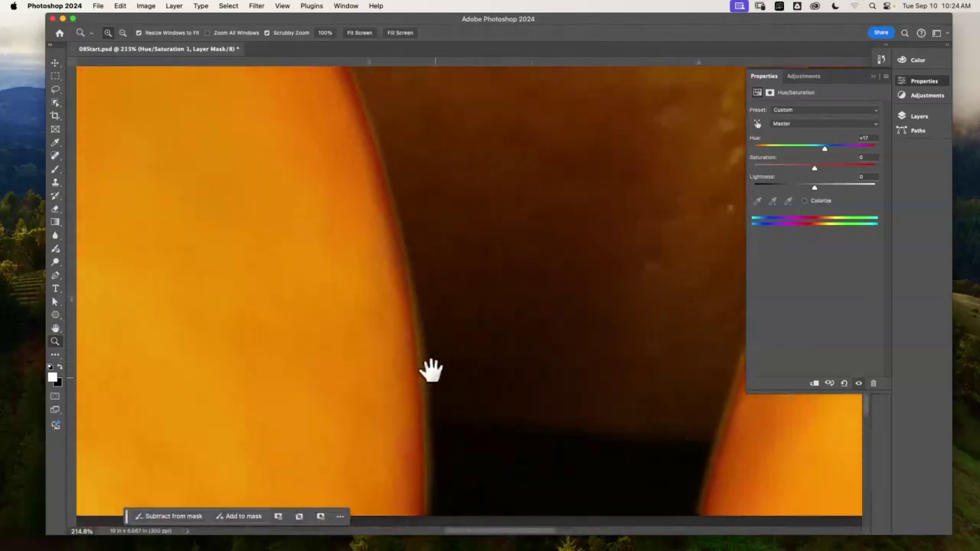
left_click_drag(466, 321, 450, 370)
scroll(449, 370, "up", 15)
scroll(433, 361, "left", 10)
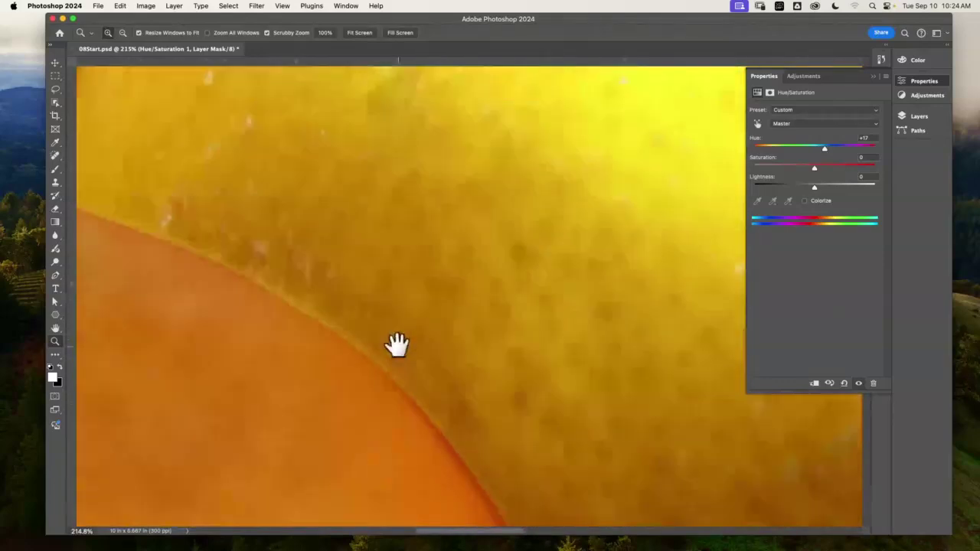
scroll(308, 294, "left", 2)
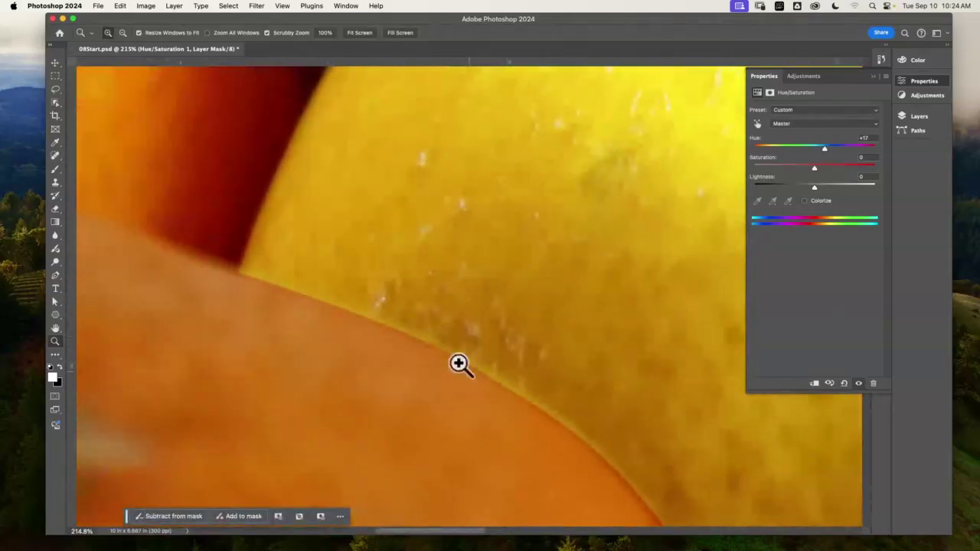
scroll(337, 326, "up", 10)
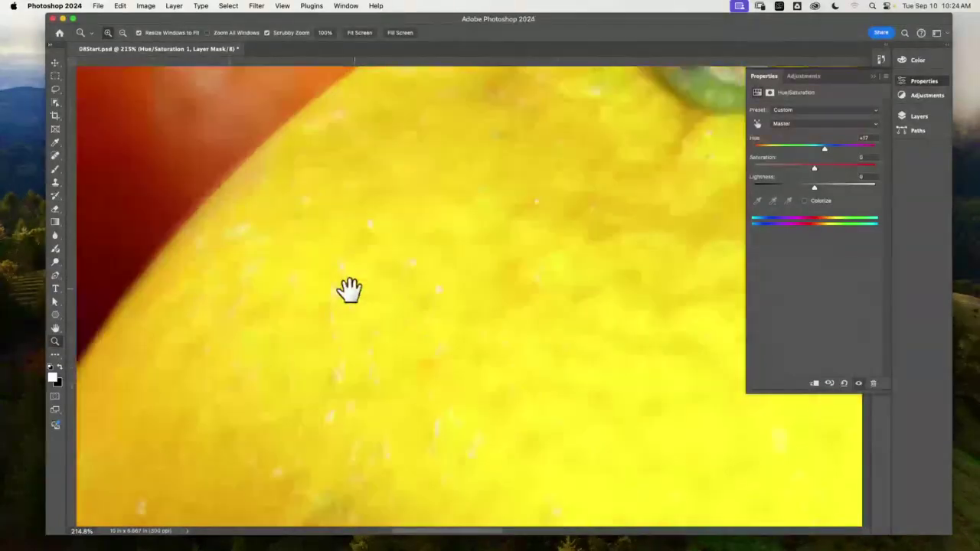
scroll(320, 366, "right", 10)
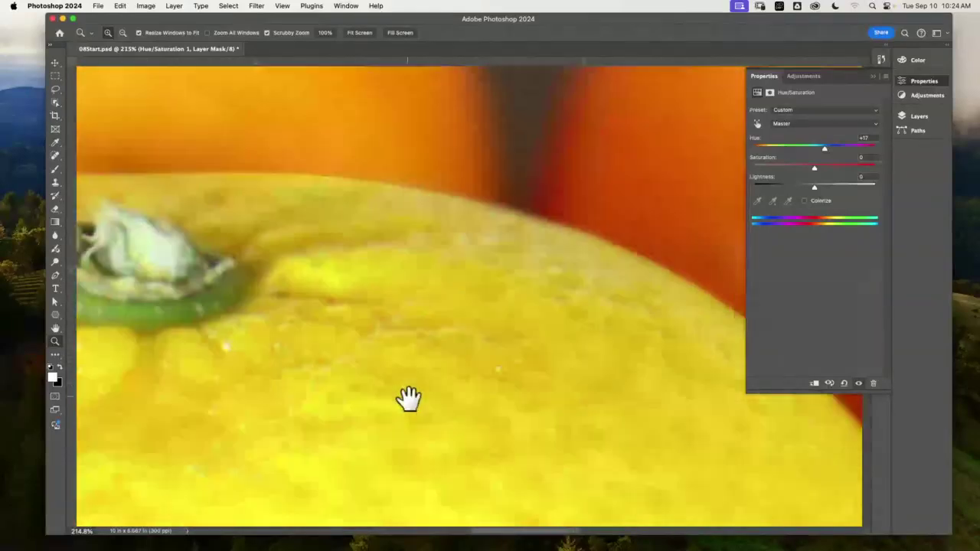
key("super+0")
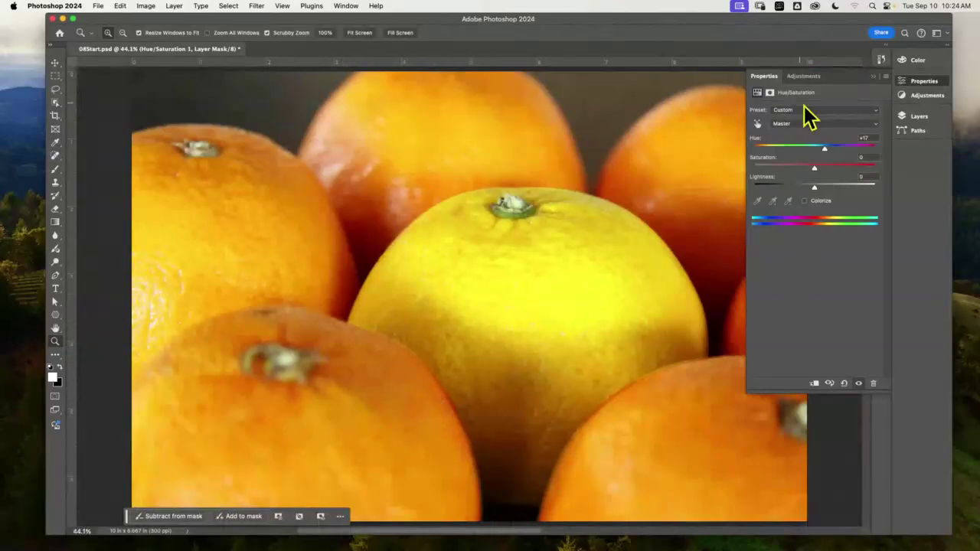
Hide the Hue/Saturation adjustment layer and display the Lime path on the image.
left_click(810, 77)
left_click(935, 117)
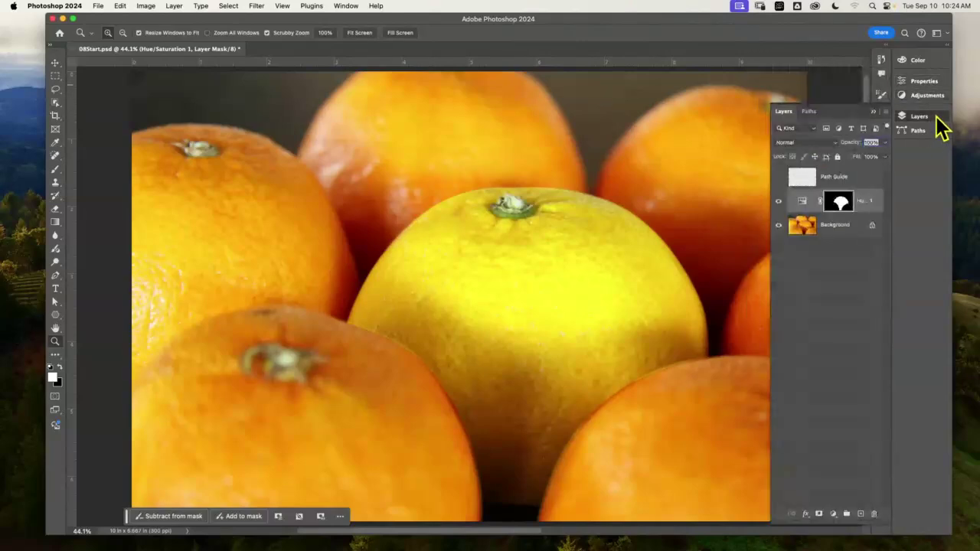
left_click(778, 201)
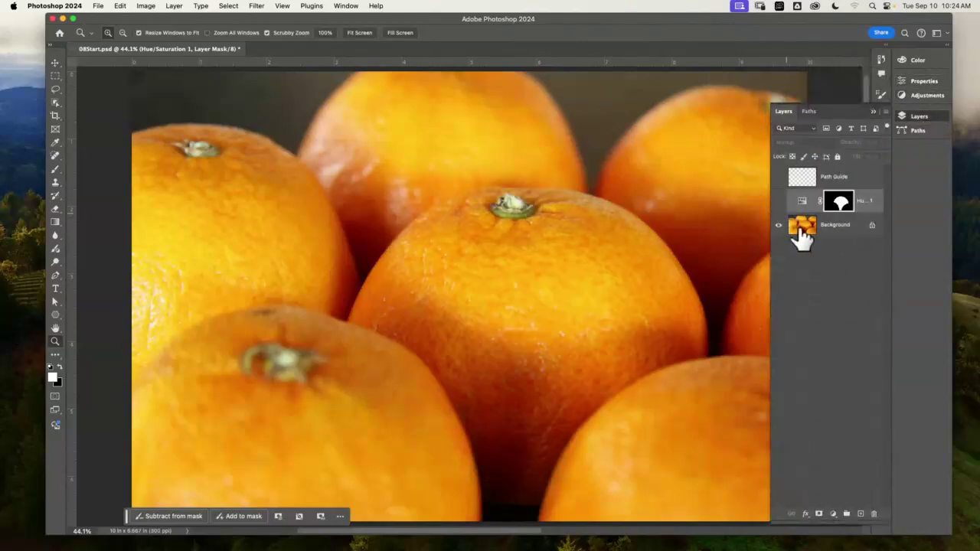
left_click(809, 112)
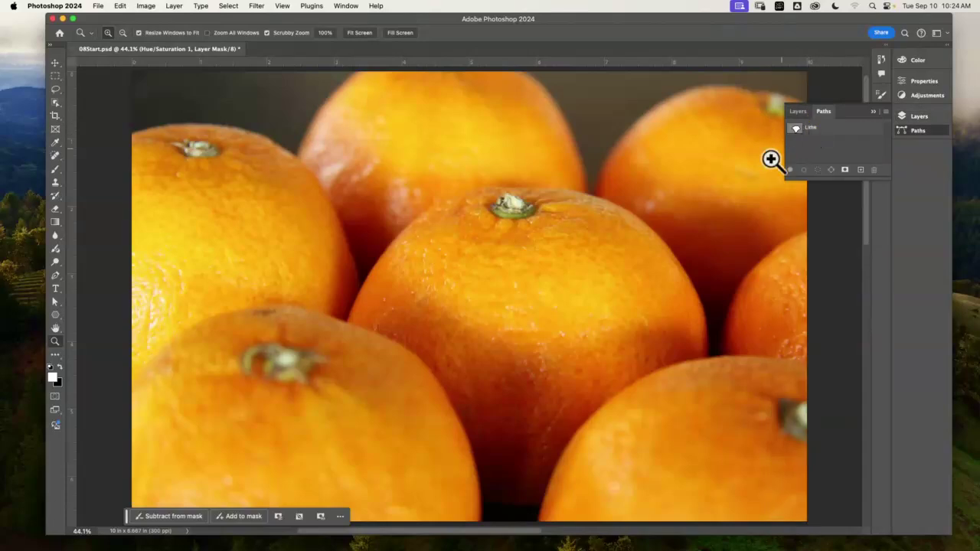
left_click(797, 129)
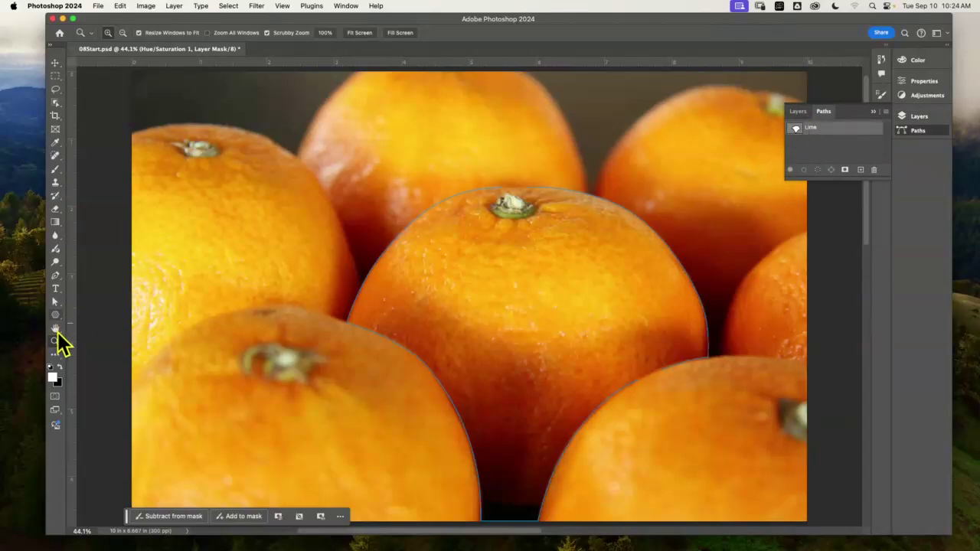
Nudge the Lime path's anchor points along the front-left orange onto the central orange's side, down to the image's lower edge.
left_click_drag(385, 354, 470, 329)
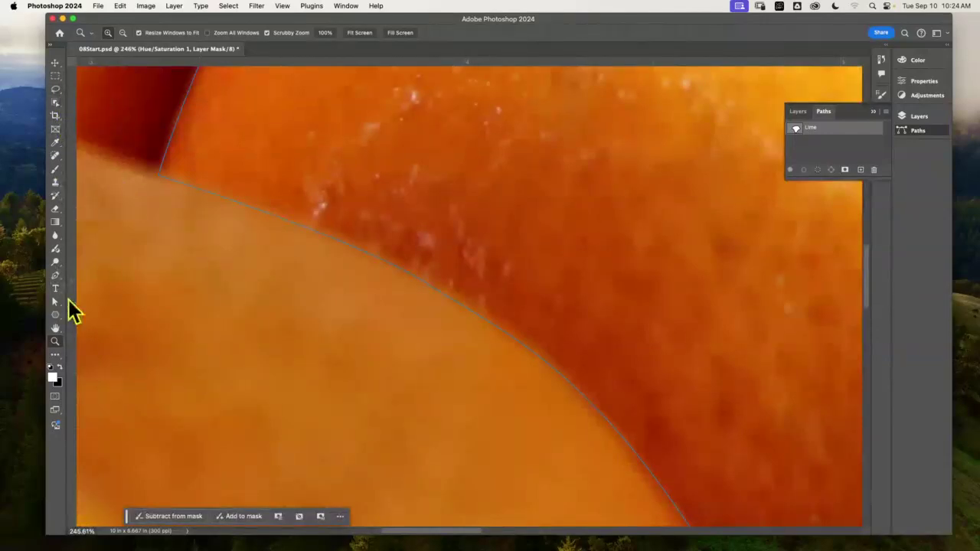
left_click(54, 301)
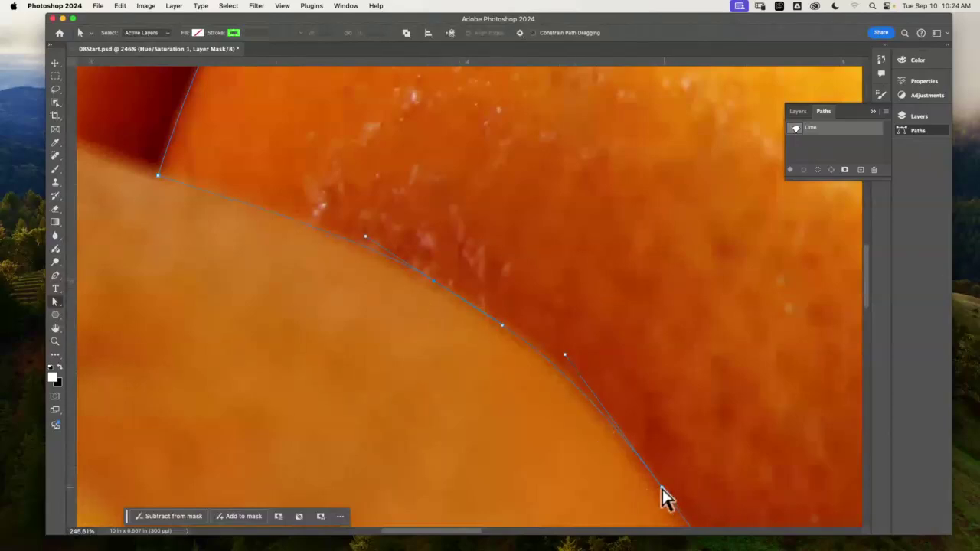
left_click_drag(693, 355, 658, 350)
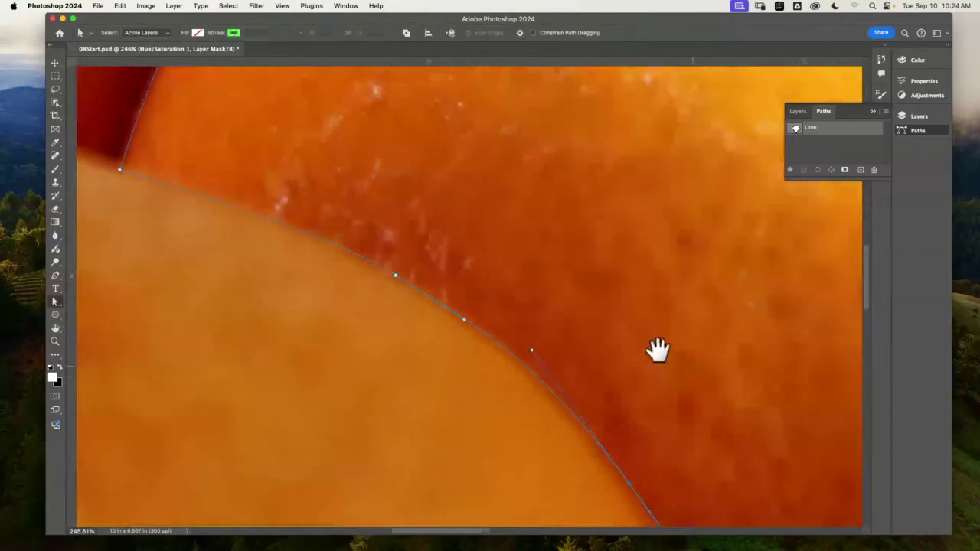
scroll(659, 350, "down", 10)
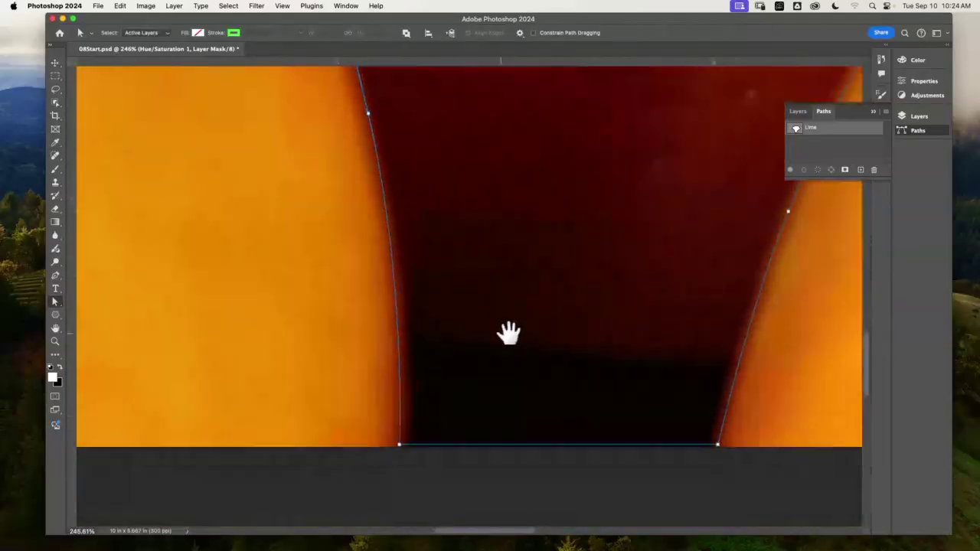
scroll(509, 333, "right", 2)
left_click_drag(387, 445, 401, 445)
left_click_drag(360, 117, 372, 116)
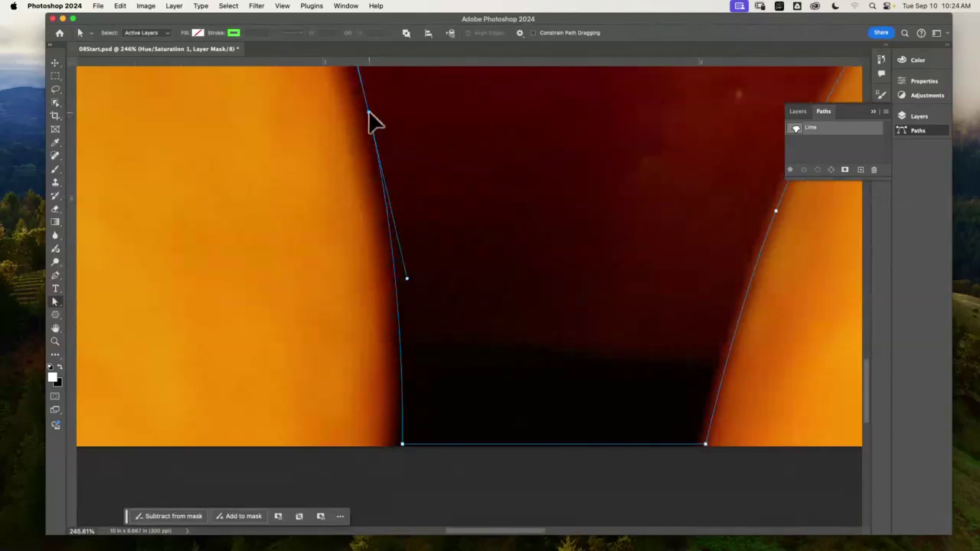
Move the Lime path's anchor points along the front-right orange slightly inward onto the central orange.
left_click_drag(781, 222, 722, 306)
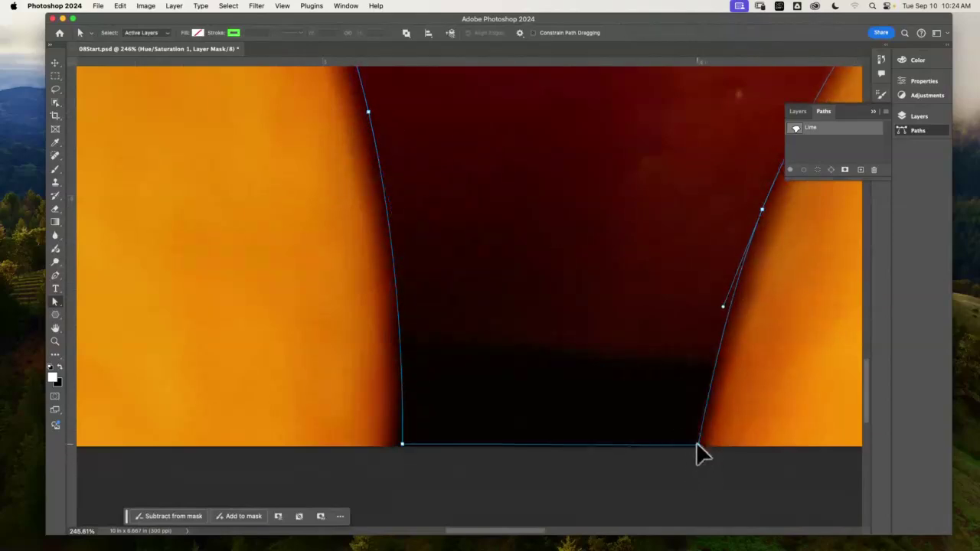
left_click_drag(751, 352, 722, 372)
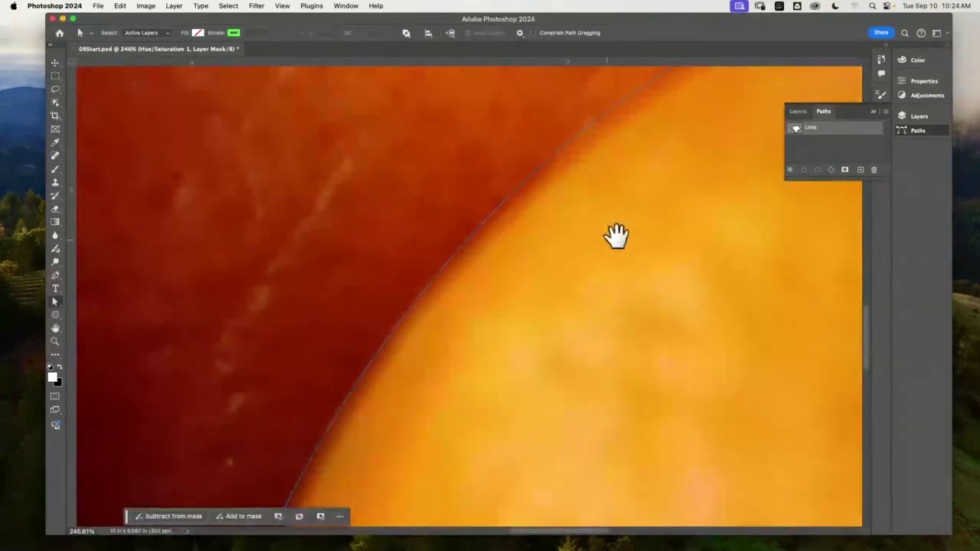
left_click_drag(616, 236, 483, 341)
left_click_drag(528, 192, 532, 182)
left_click_drag(662, 221, 432, 375)
Refine the Lime path's anchor points up the central orange's right side and over its upper-right curve.
left_click_drag(583, 290, 603, 367)
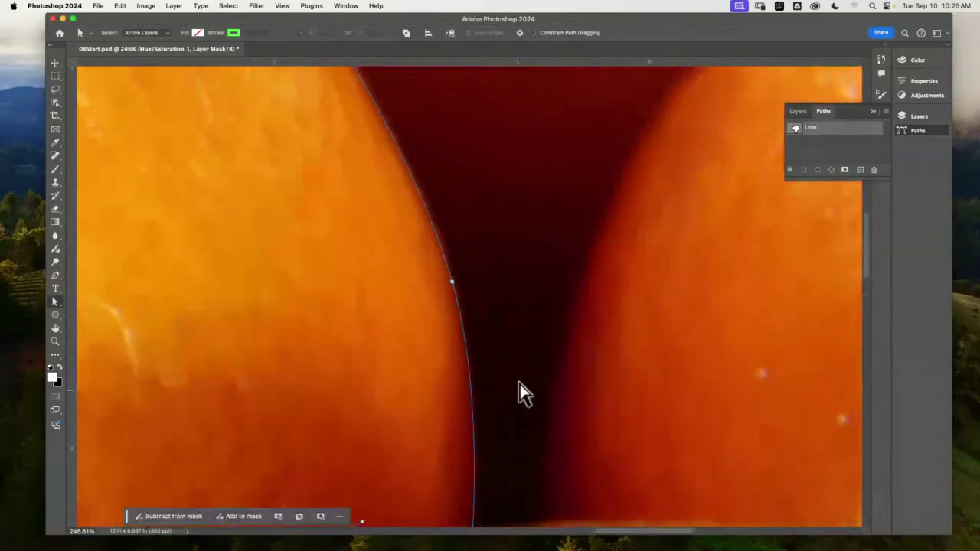
left_click_drag(518, 239, 538, 268)
left_click_drag(473, 310, 477, 309)
left_click_drag(506, 245, 500, 271)
left_click_drag(403, 182, 409, 176)
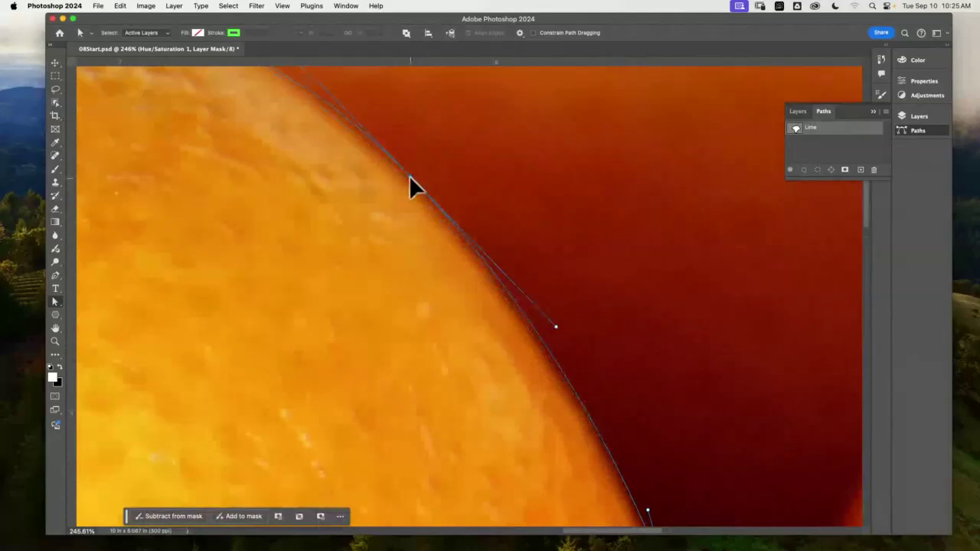
left_click_drag(442, 146, 284, 257)
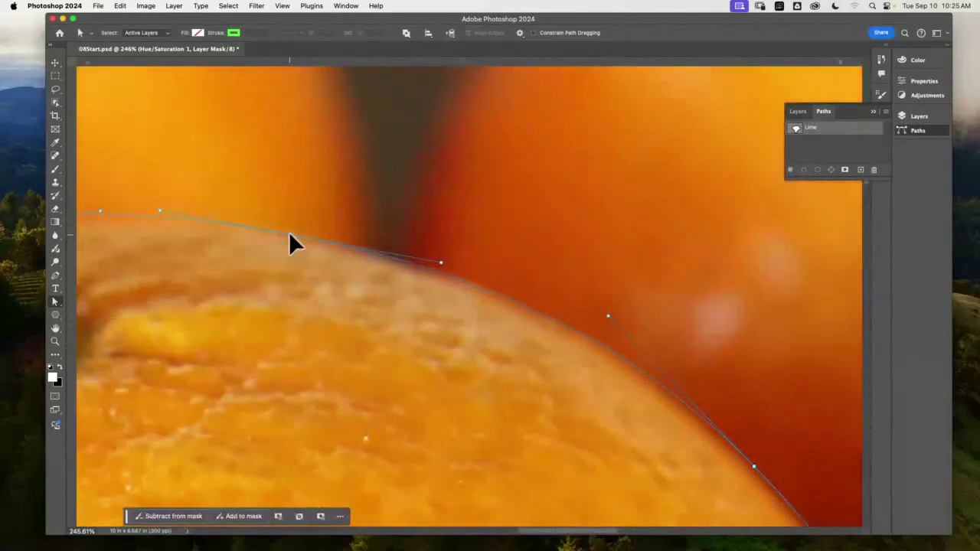
Shift the Lime path's anchor on the central orange's upper-left curve and its corner at the front-left orange slightly outward.
scroll(459, 191, "left", 10)
scroll(347, 216, "left", 15)
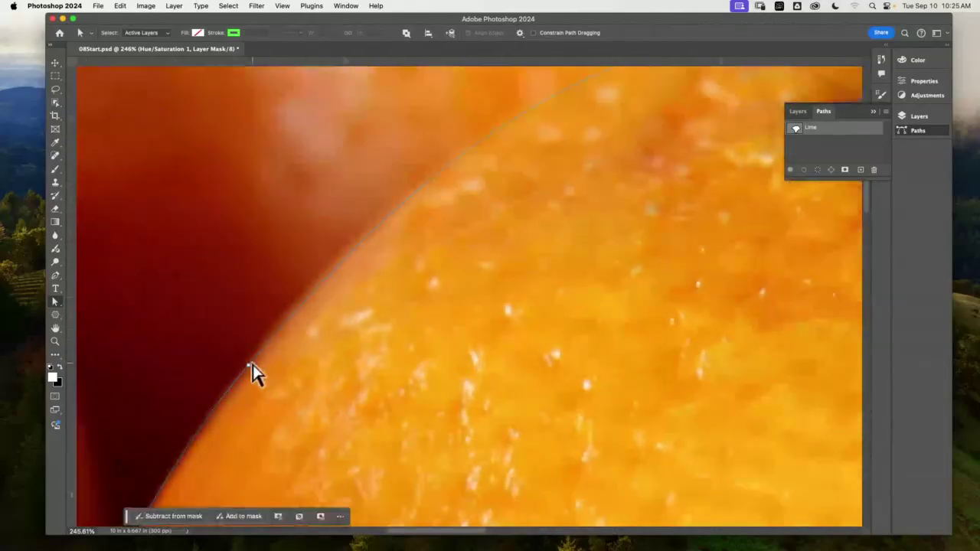
left_click(247, 365)
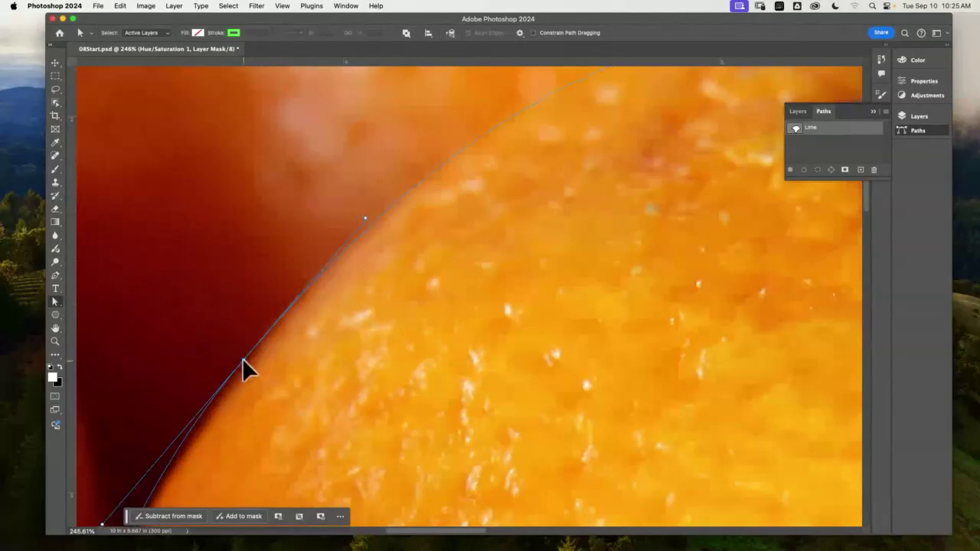
scroll(302, 400, "down", 8)
scroll(301, 400, "left", 7)
scroll(434, 260, "down", 10)
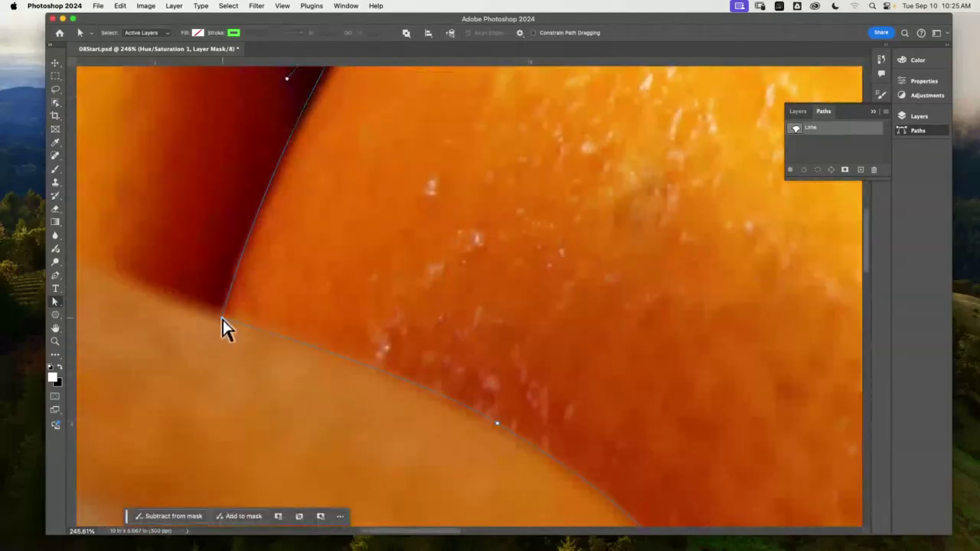
left_click(218, 314)
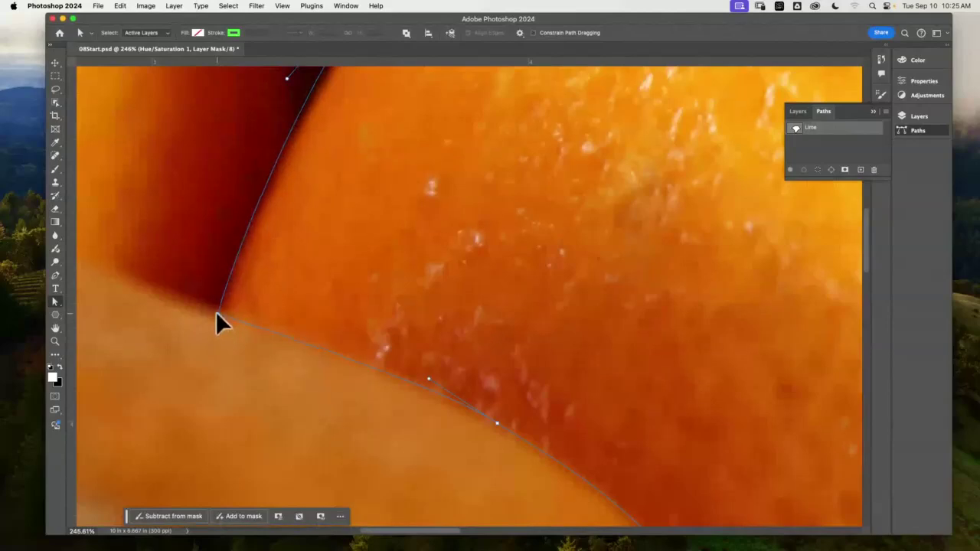
Load the refined Lime path as a selection and show the layer list.
key("super+0")
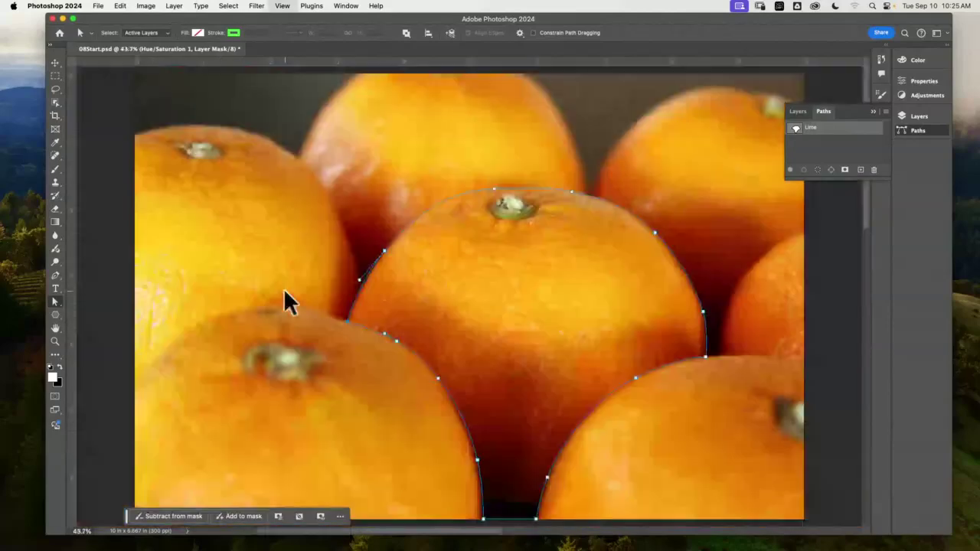
left_click(817, 169)
left_click(798, 112)
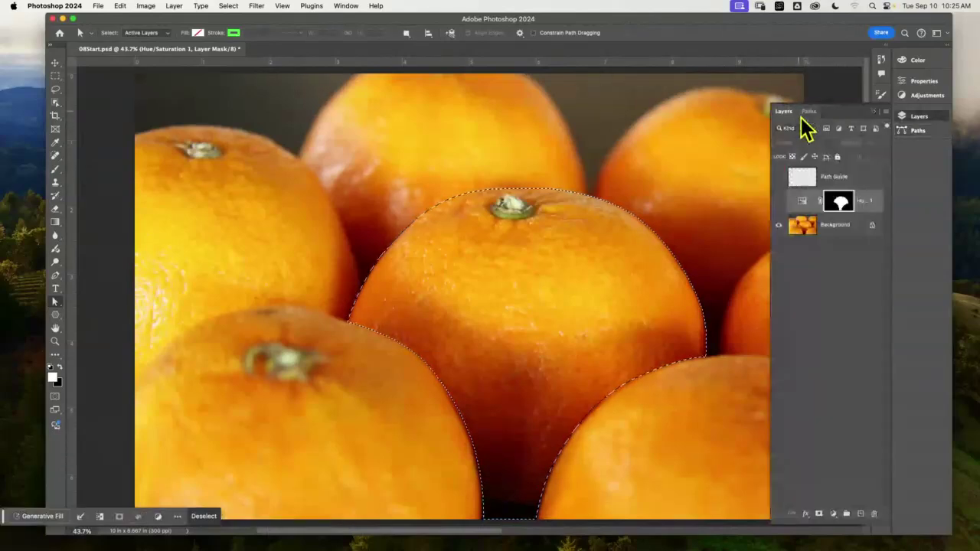
Add an empty layer, and from the loaded selection create a Hue/Saturation adjustment directly above the Background with hue 17.
left_click(859, 514)
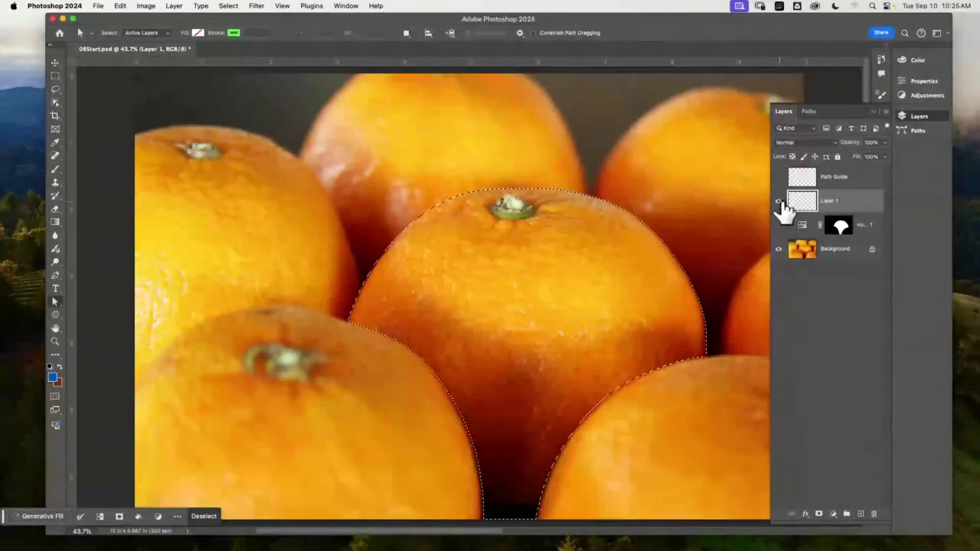
left_click(849, 254)
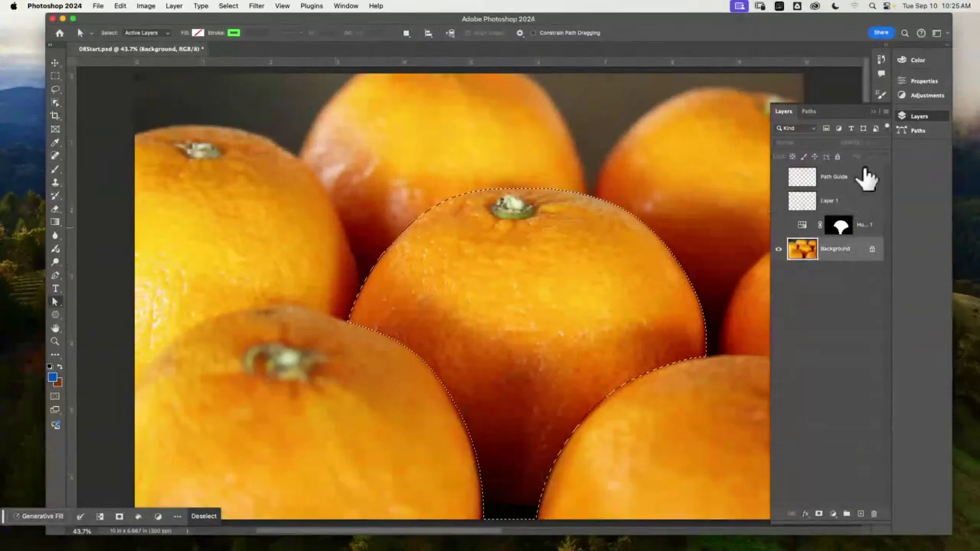
left_click(913, 99)
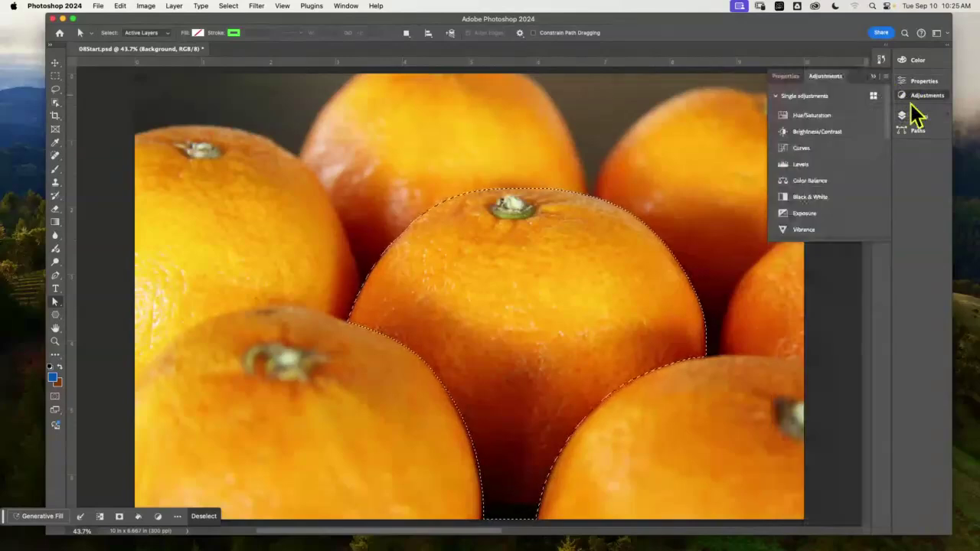
left_click(817, 116)
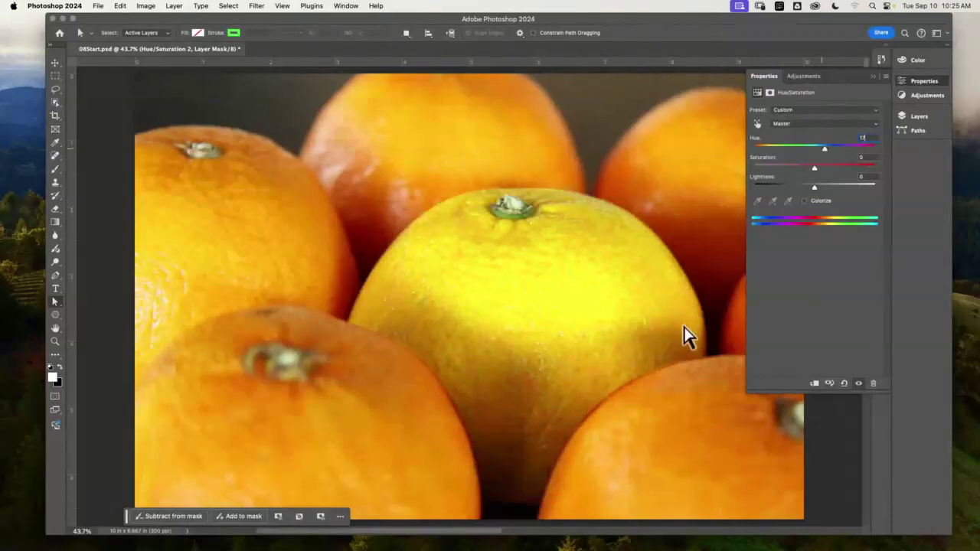
left_click(873, 77)
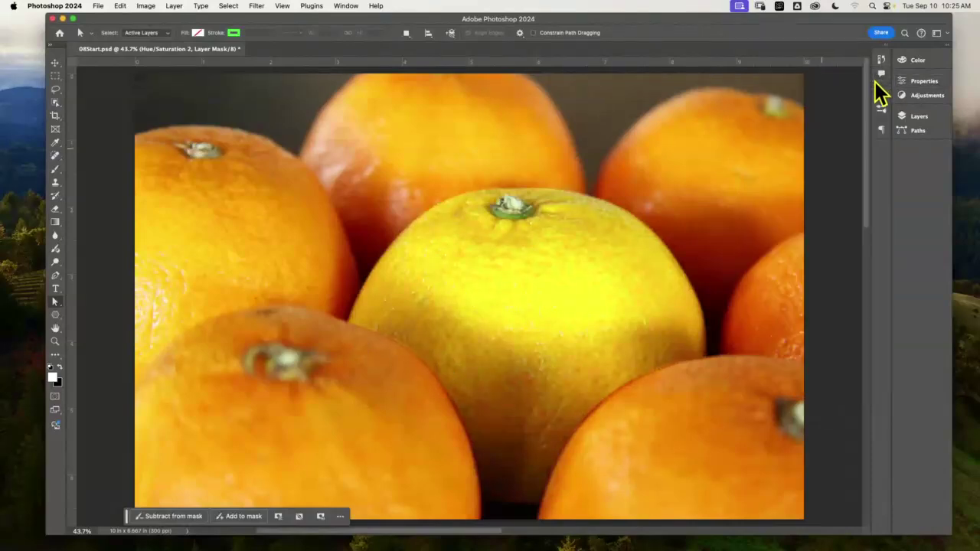
Compare the old and new Hue/Saturation adjustments on the central orange by alternately showing and hiding each layer.
left_click(917, 116)
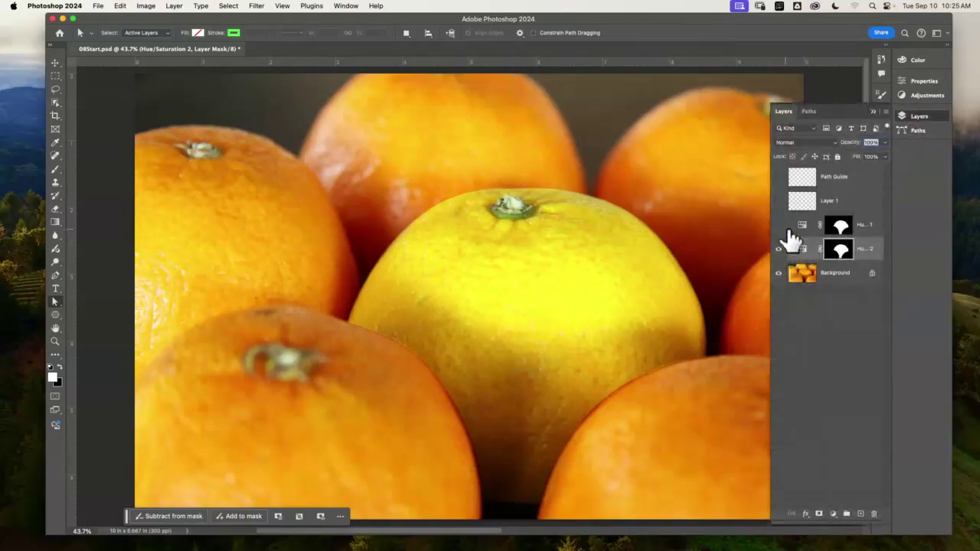
left_click(779, 248)
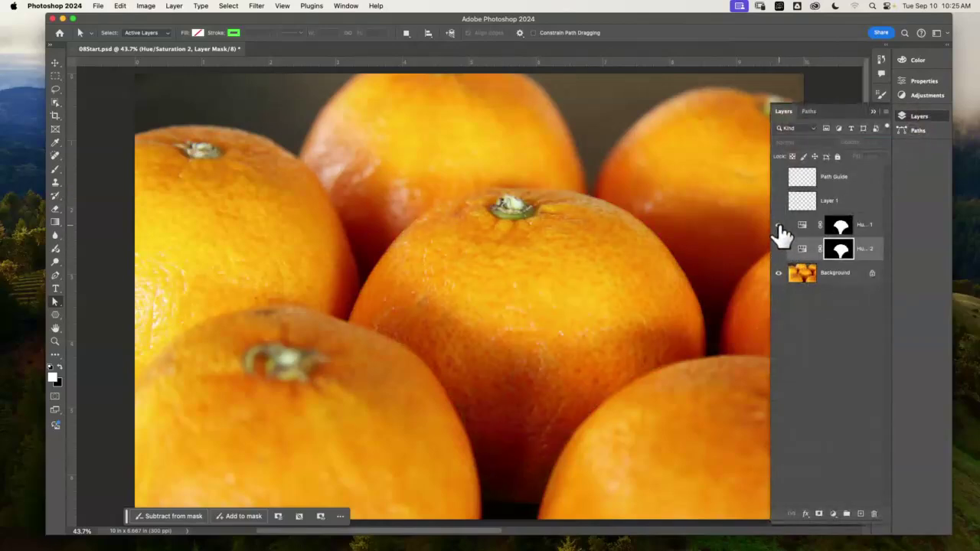
left_click(779, 226)
left_click(778, 226)
left_click(780, 249)
left_click(779, 249)
left_click(779, 227)
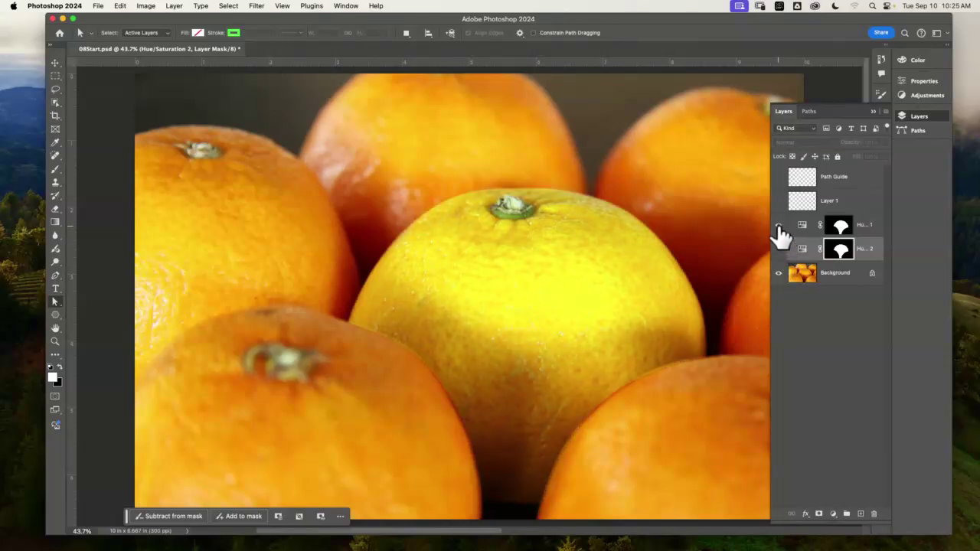
left_click(779, 249)
left_click(780, 227)
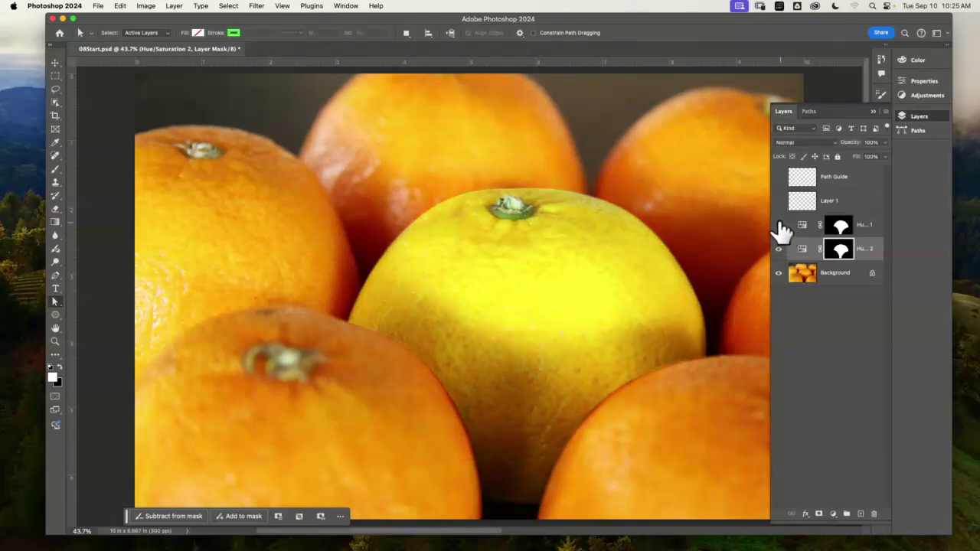
Show the Hue/Saturation 1 layer, hide Hue/Saturation 2, and make Hue/Saturation 1 the active layer.
left_click(779, 229)
left_click(779, 246)
left_click(784, 228)
left_click(779, 227)
left_click(779, 248)
left_click(780, 249)
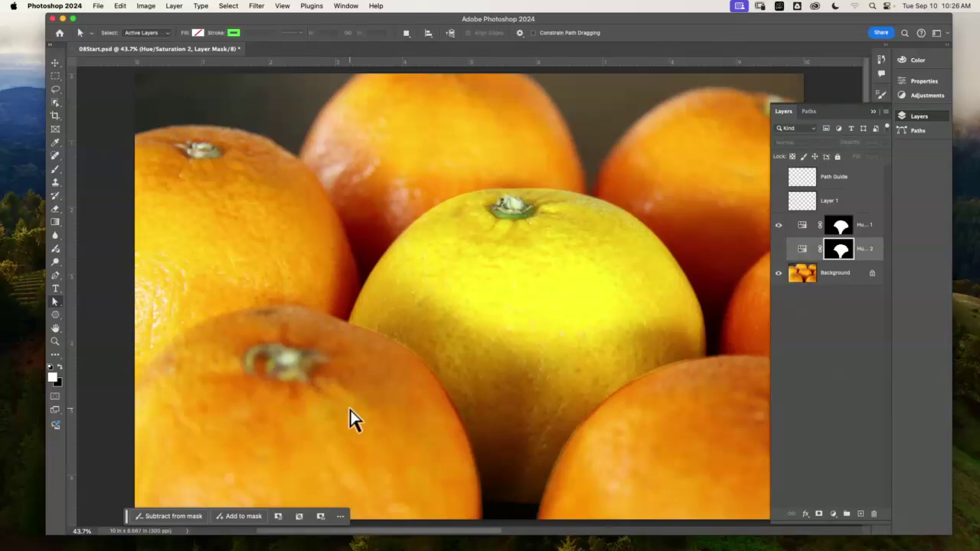
left_click(864, 225)
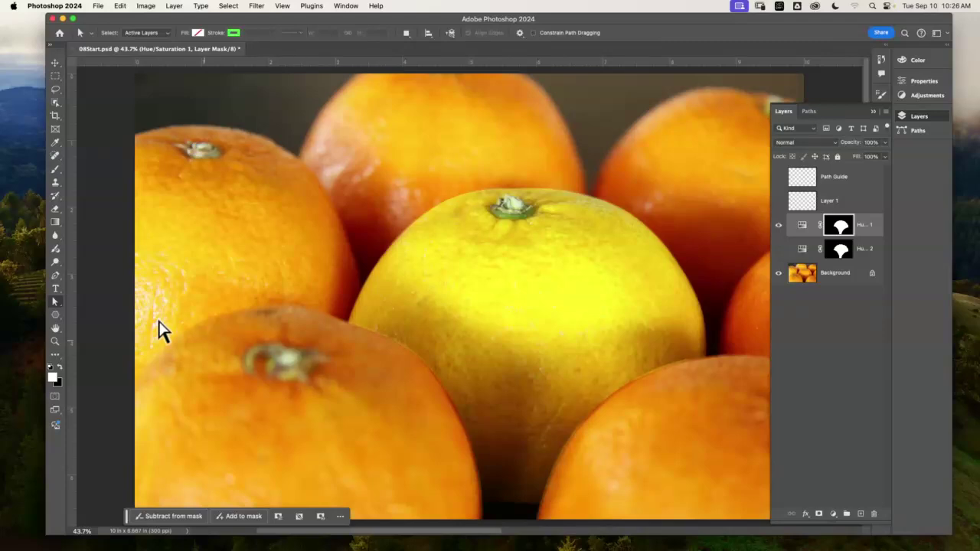
Activate the Horizontal Type tool and set its font to Arial Bold.
right_click(57, 292)
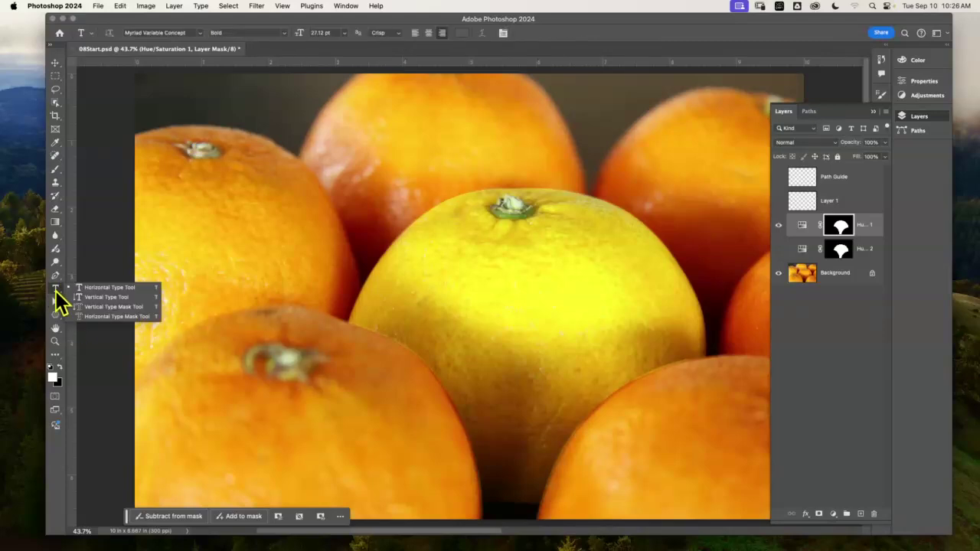
left_click(93, 284)
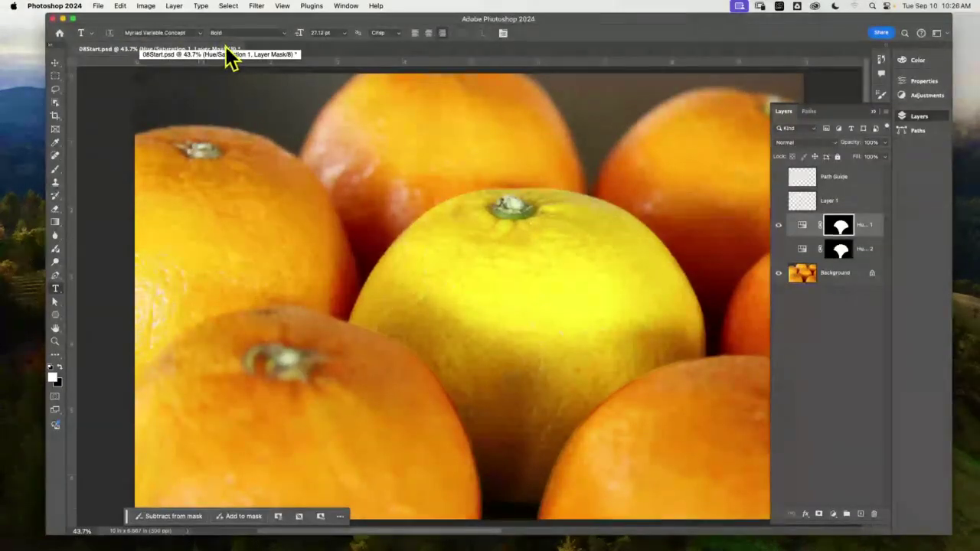
left_click(199, 33)
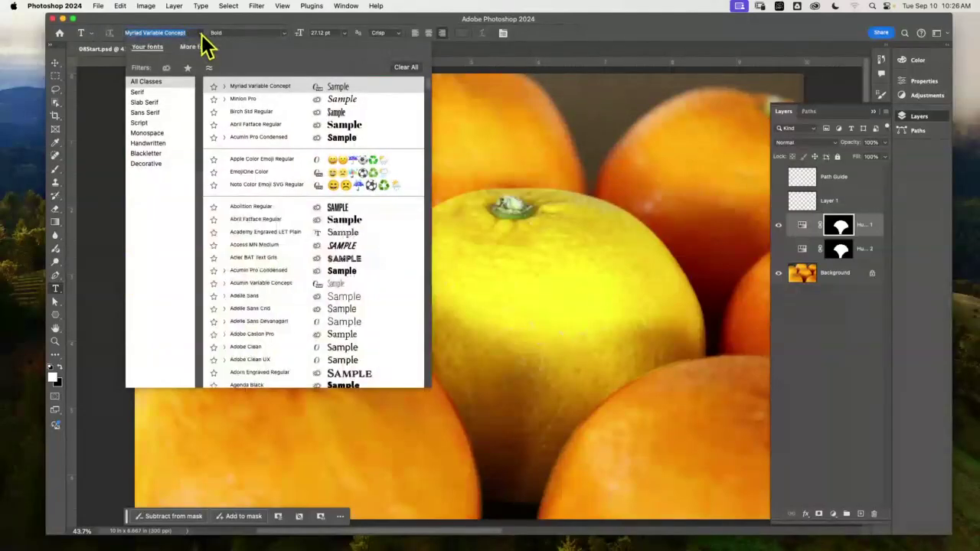
left_click(231, 33)
left_click(202, 38)
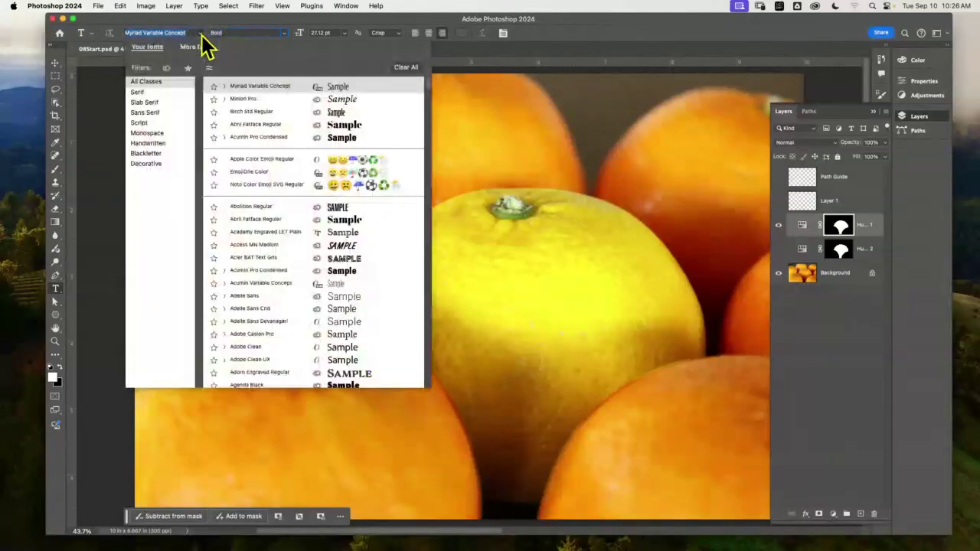
scroll(427, 85, "down", 5)
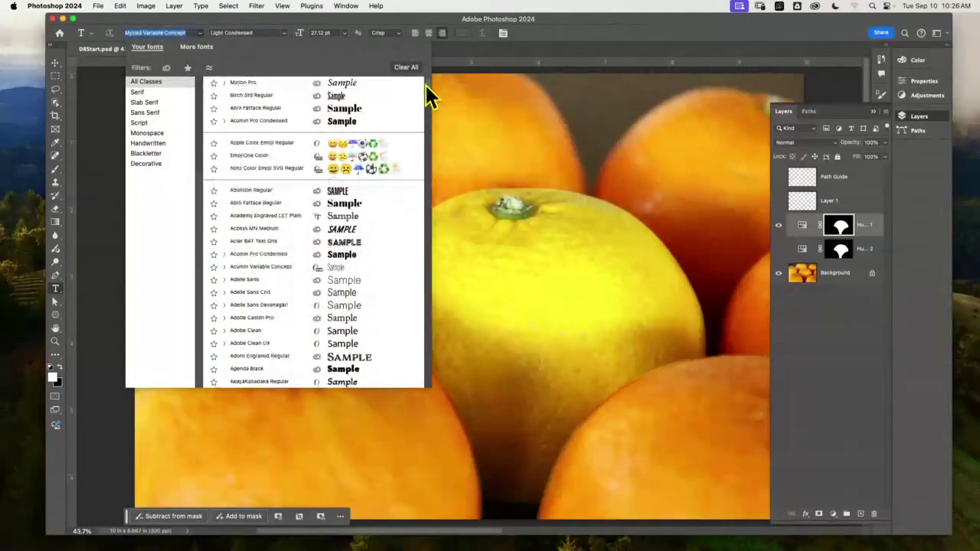
scroll(427, 95, "down", 3)
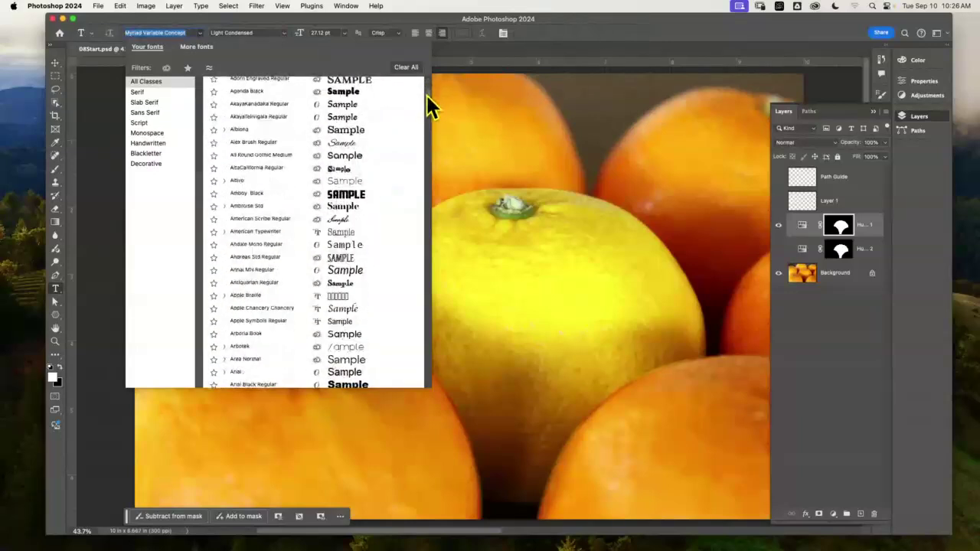
scroll(427, 98, "up", 10)
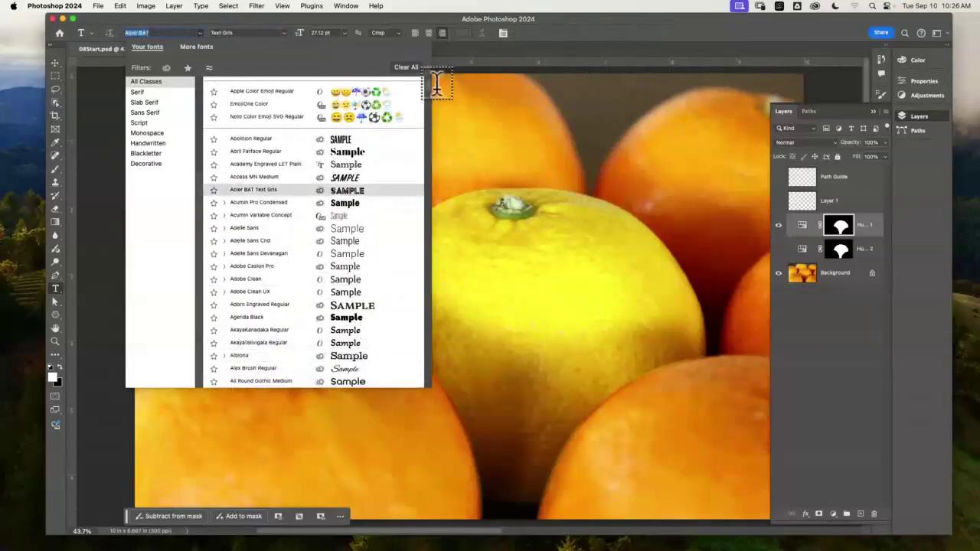
scroll(428, 91, "down", 3)
scroll(428, 95, "down", 5)
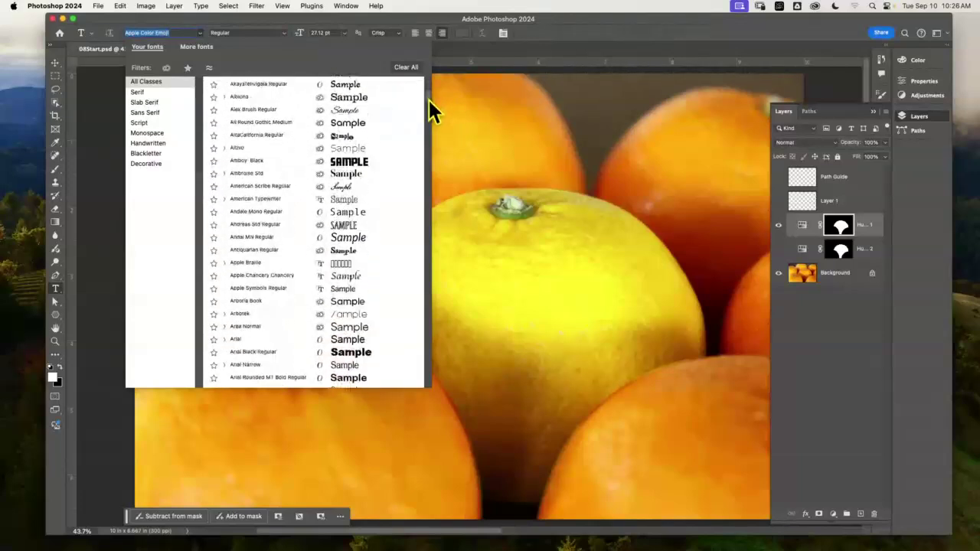
scroll(429, 107, "down", 1)
scroll(429, 99, "up", 8)
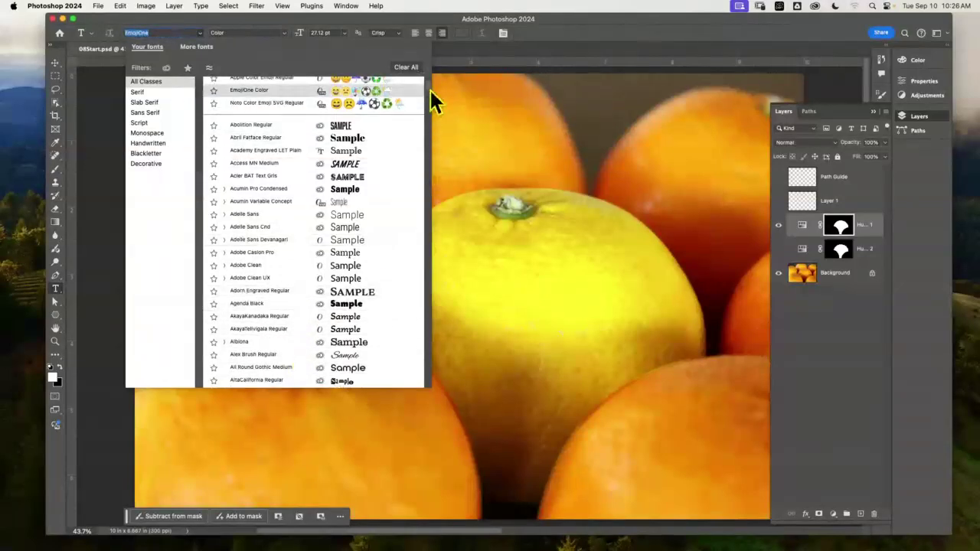
scroll(429, 88, "down", 5)
scroll(427, 95, "down", 4)
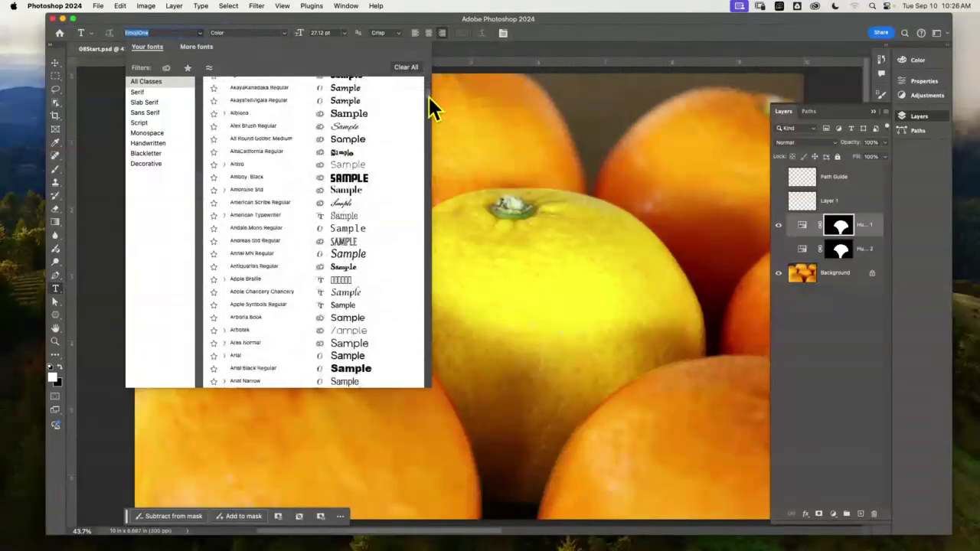
scroll(430, 100, "up", 7)
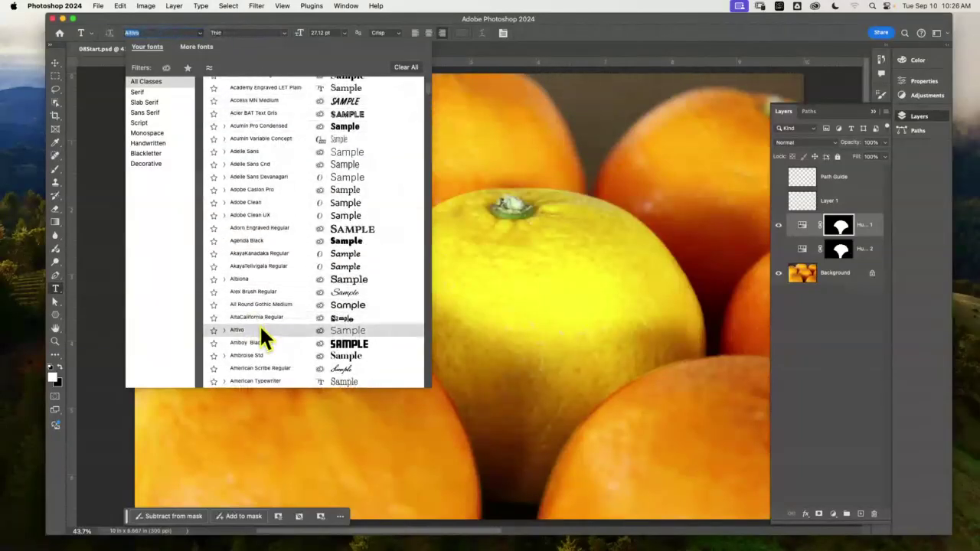
scroll(260, 318, "up", 3)
scroll(264, 306, "down", 5)
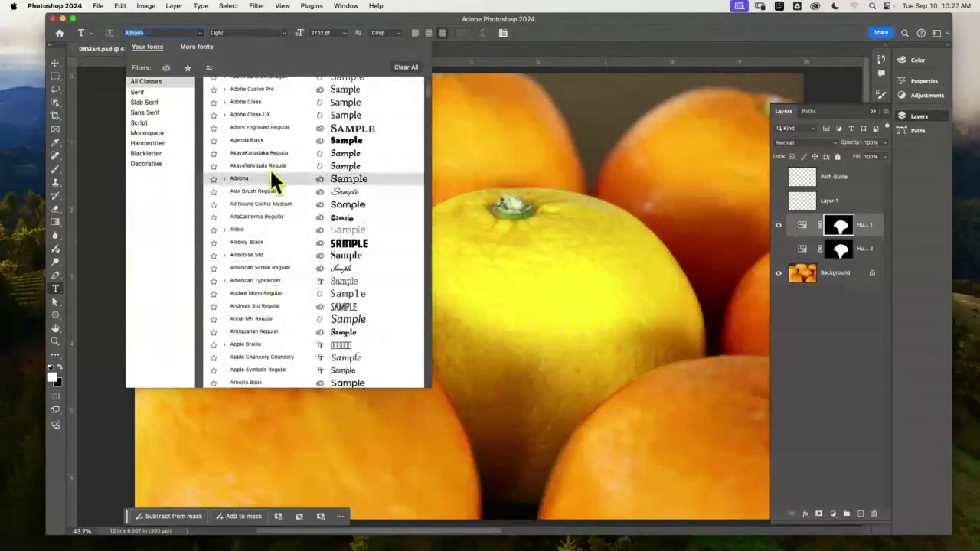
scroll(263, 241, "down", 5)
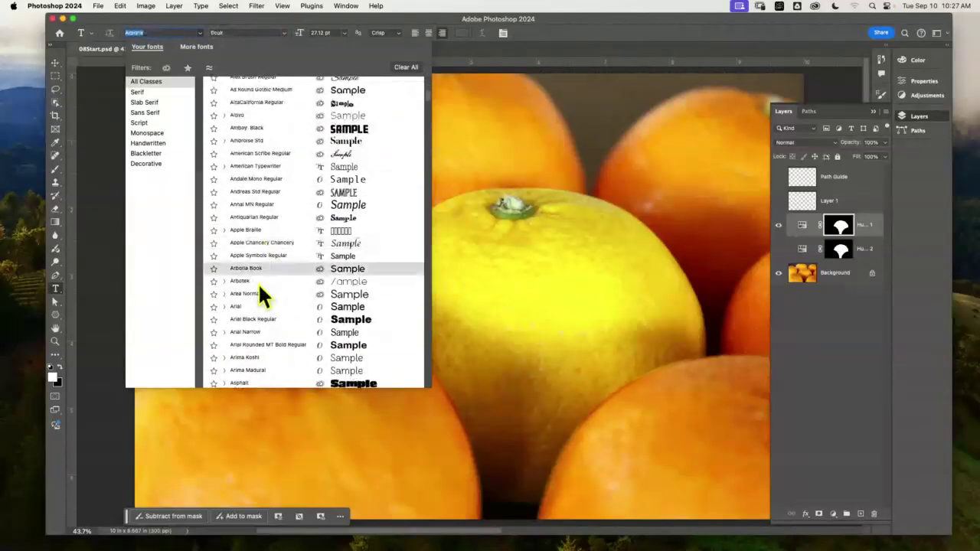
left_click(223, 306)
left_click(252, 344)
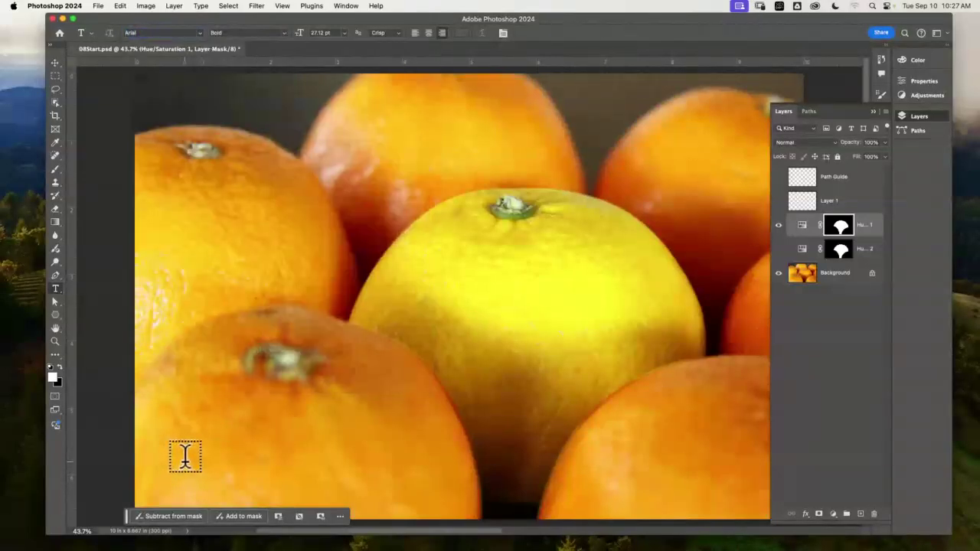
Set the type to right alignment with white as the text colour, and collapse the layer list.
left_click(334, 32)
key("Return")
left_click(442, 32)
left_click(467, 35)
left_click_drag(693, 422, 575, 321)
left_click(823, 346)
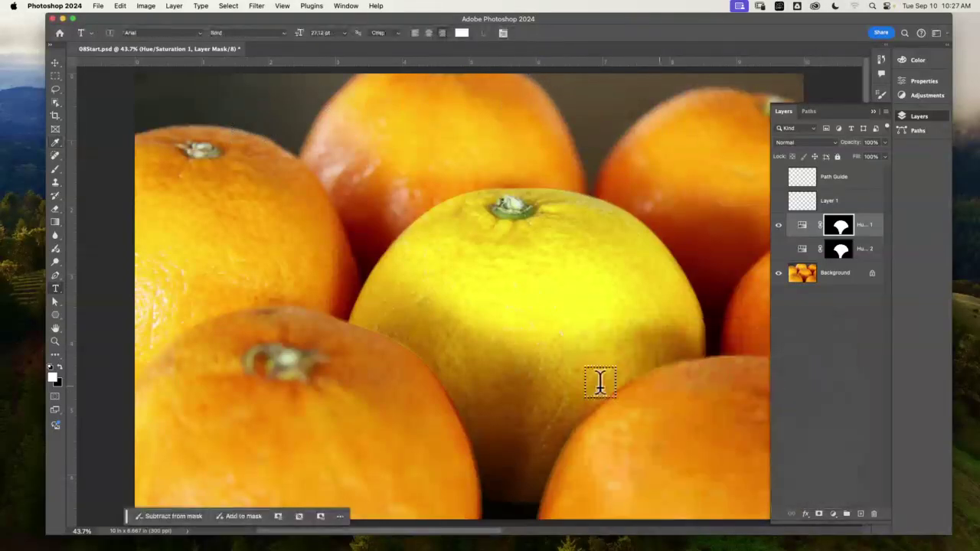
left_click(873, 116)
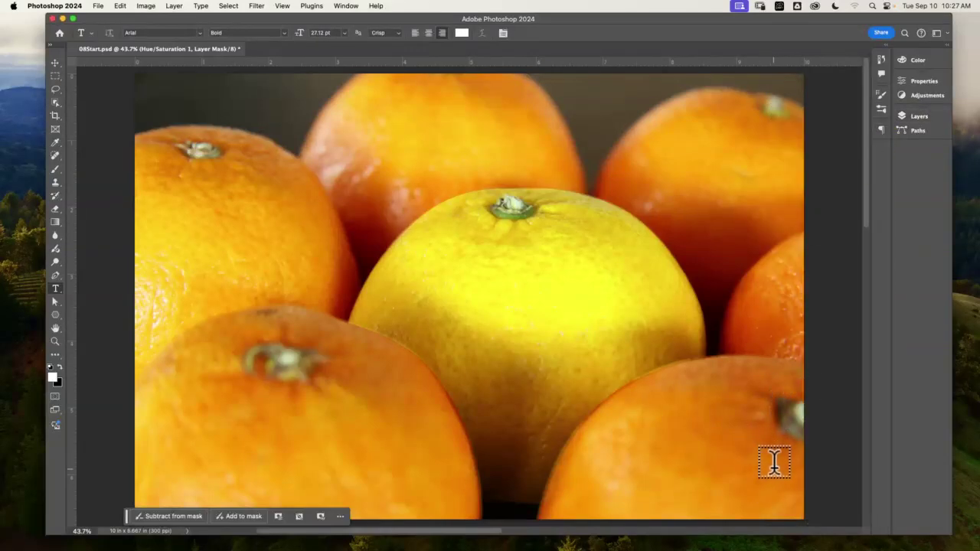
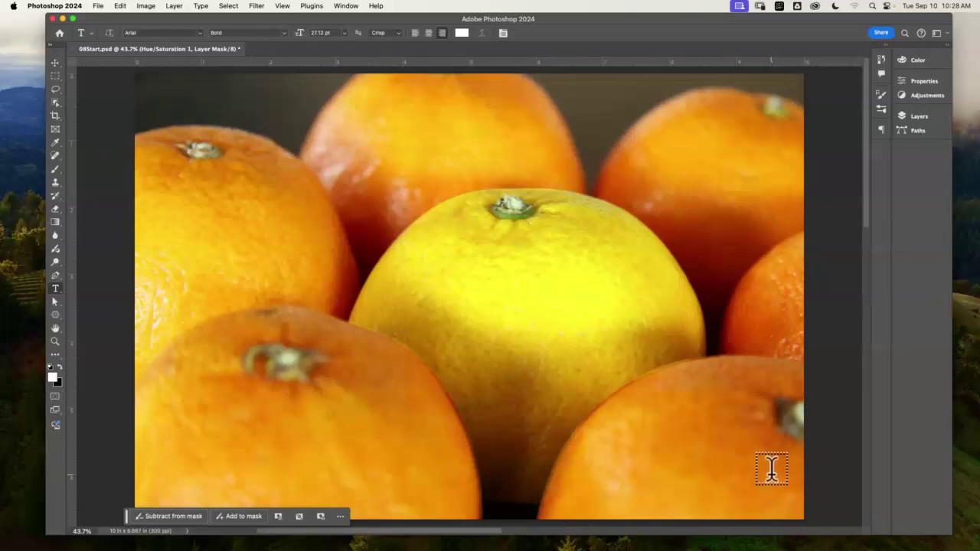
Start a text line low on the front-right orange with the letters CI and set its font size to 55 pt.
left_click(771, 468)
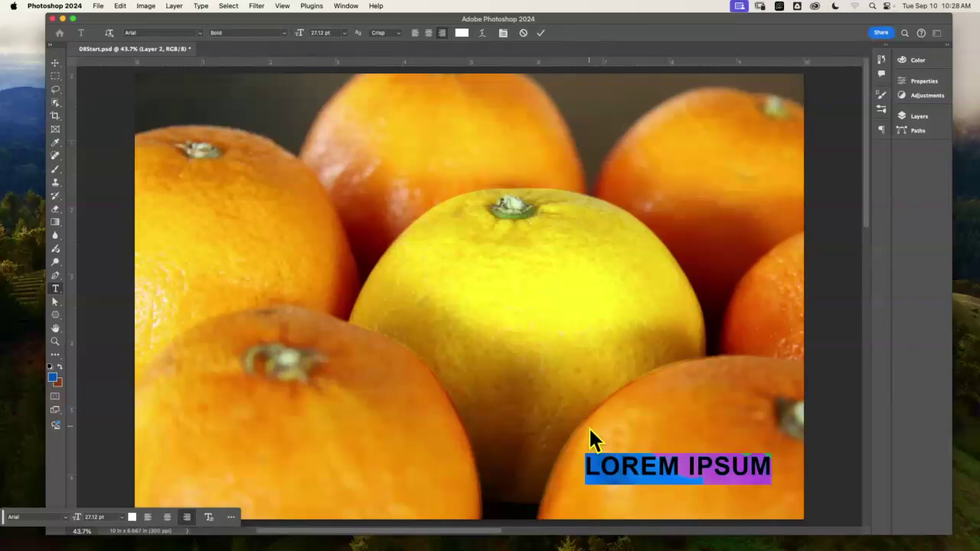
type("Cl")
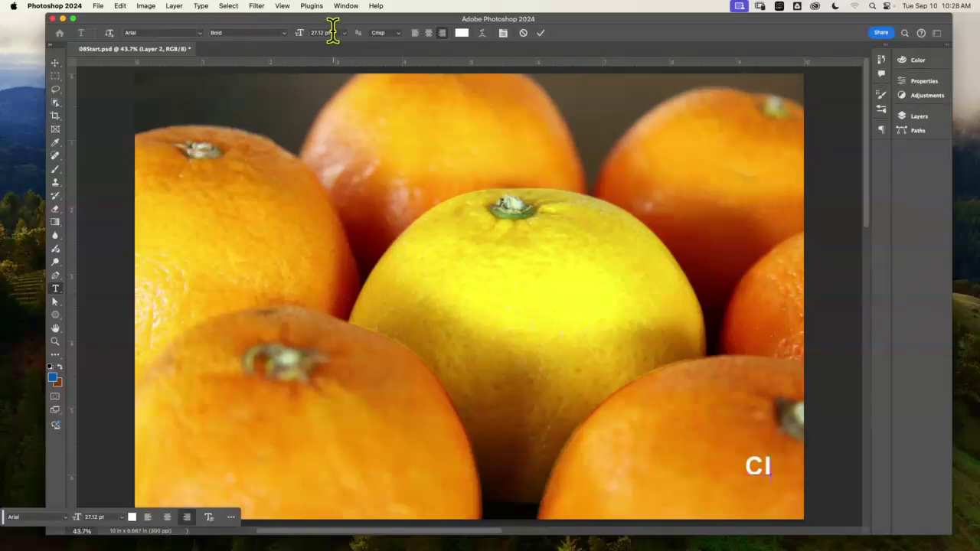
left_click_drag(768, 466, 742, 466)
left_click(335, 34)
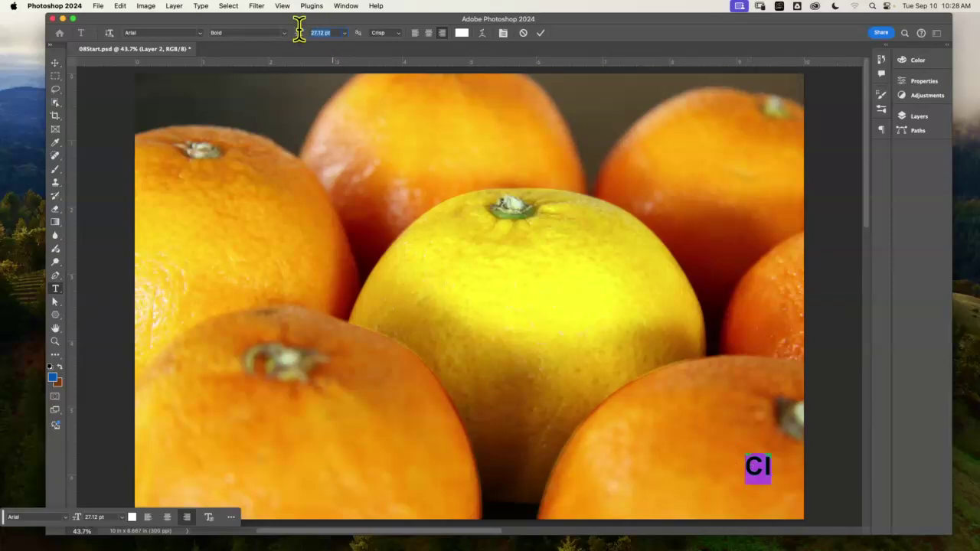
type("55")
key("Return")
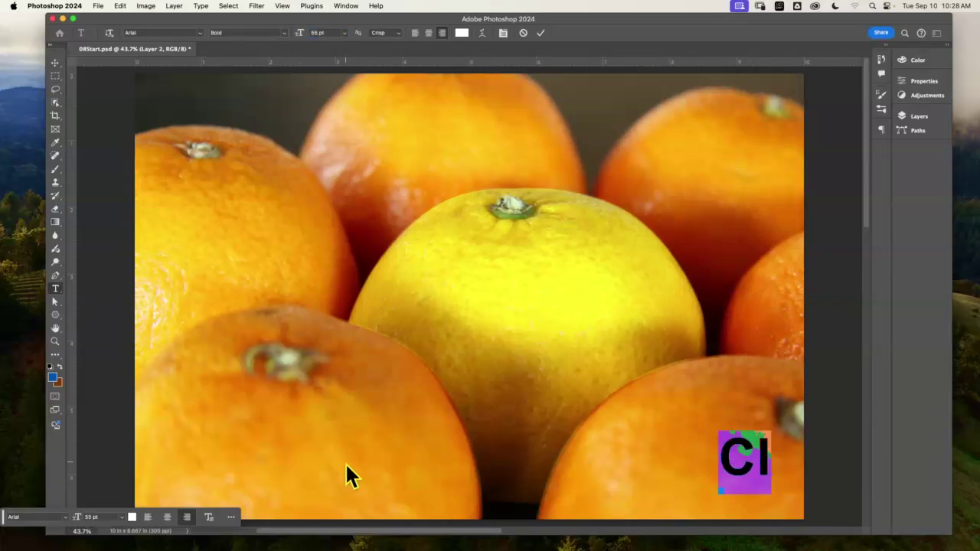
Continue the text line on the front-right orange so it reads CIRTUS LANE.
left_click(735, 440)
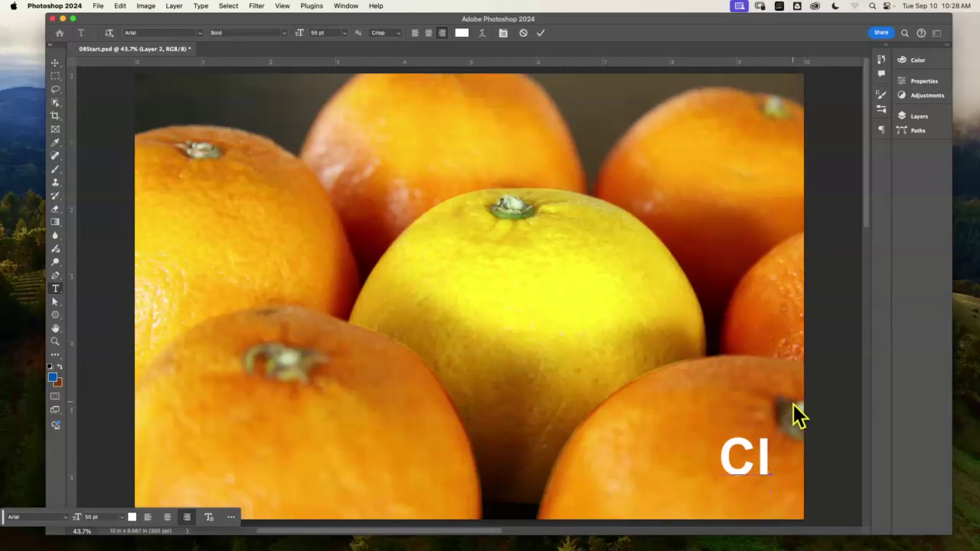
type("RTUS")
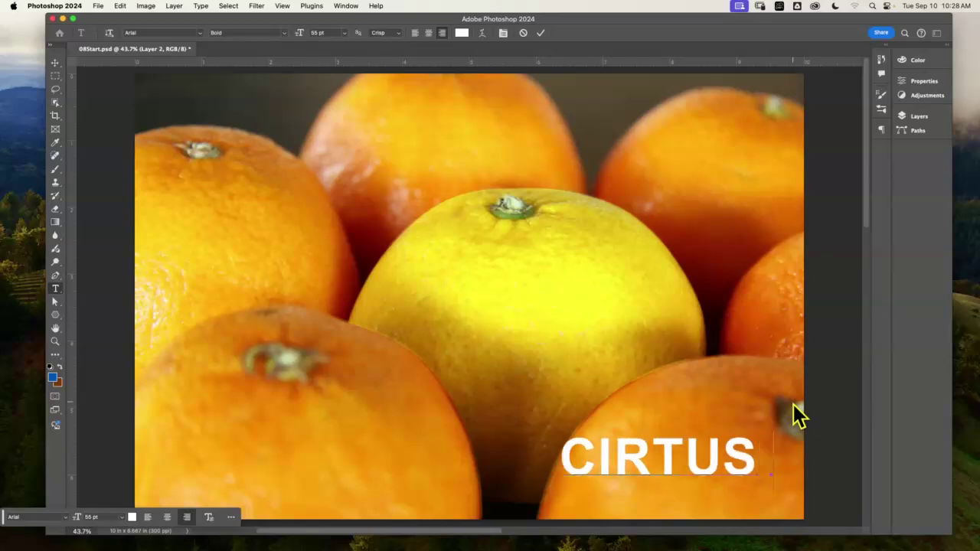
type(" LANE")
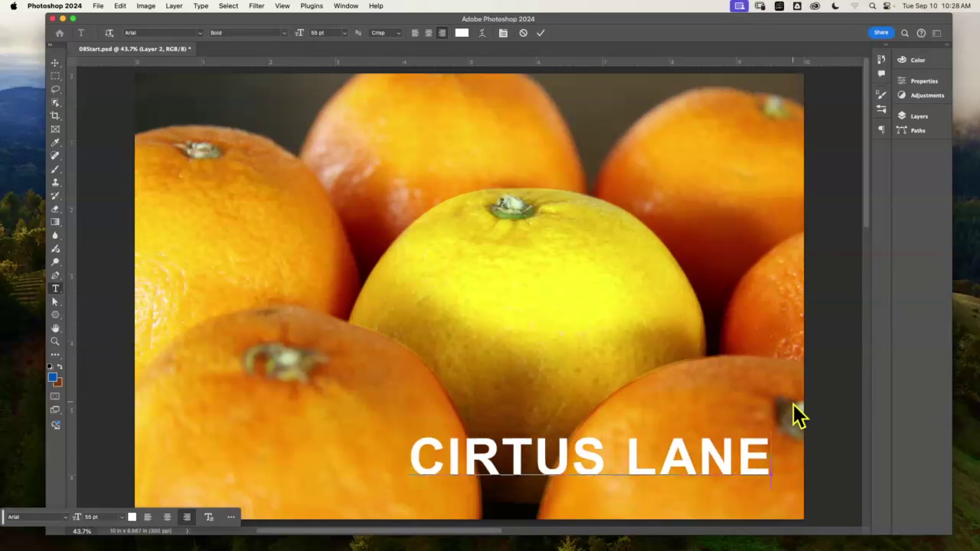
Complete the title line so it reads CIRTUS LANE FARMS and commit the text.
type(" FAR")
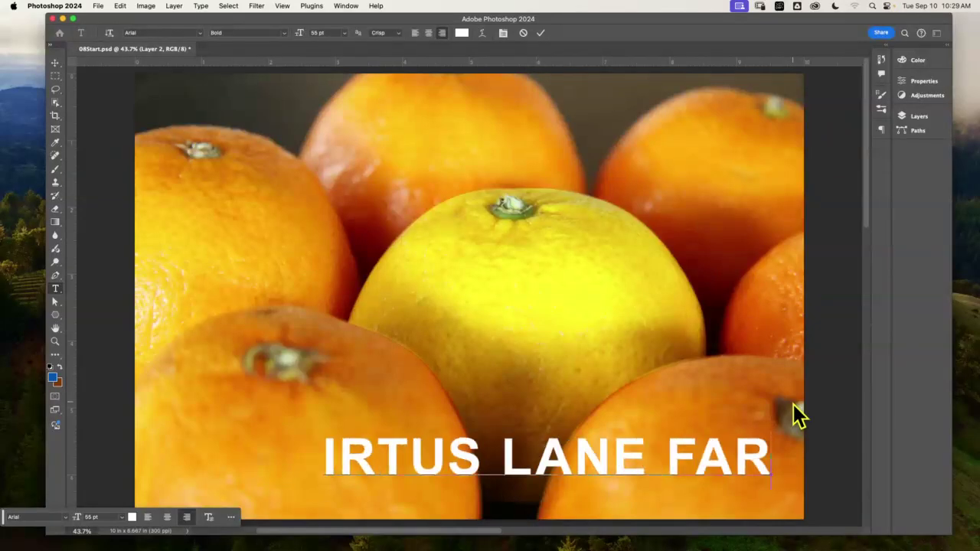
type("MS")
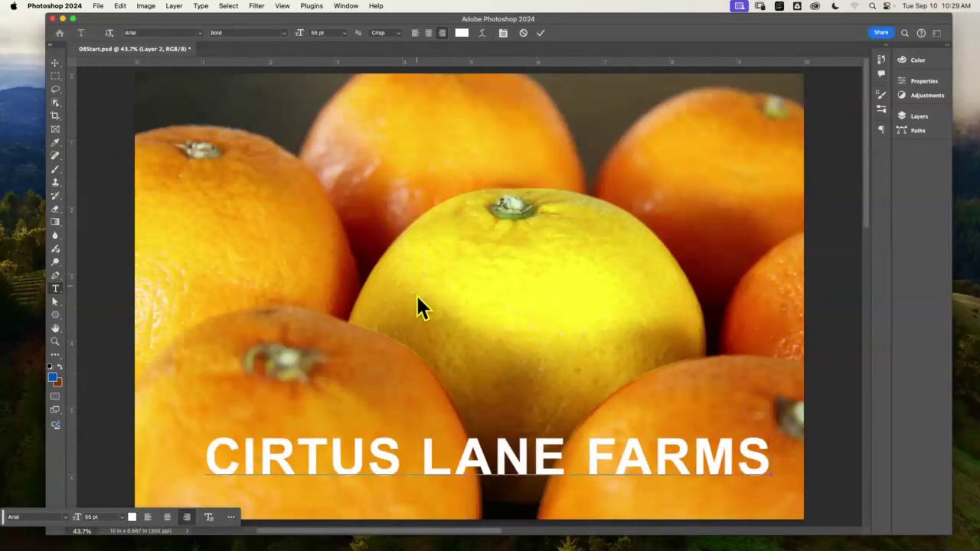
left_click(55, 62)
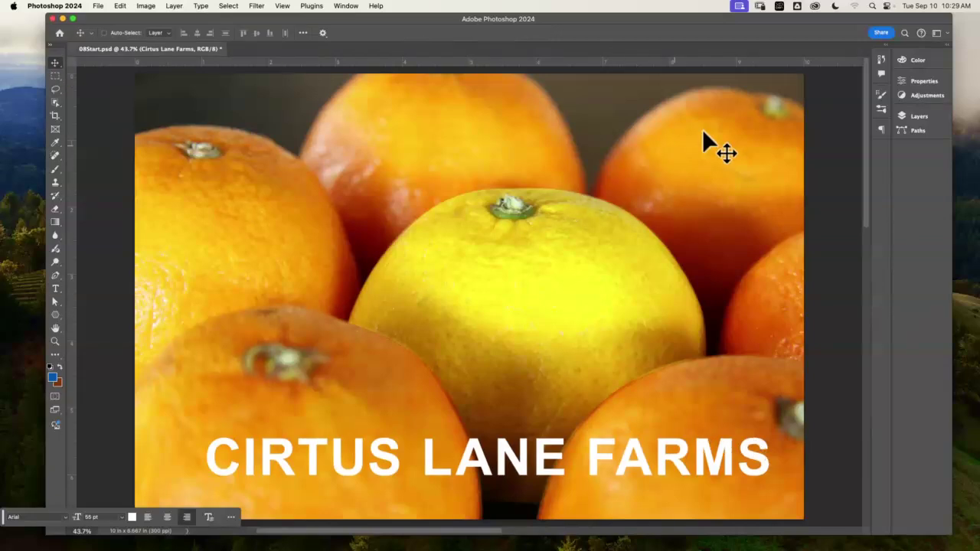
Show the Character settings and set the title's tracking to -25.
left_click(346, 8)
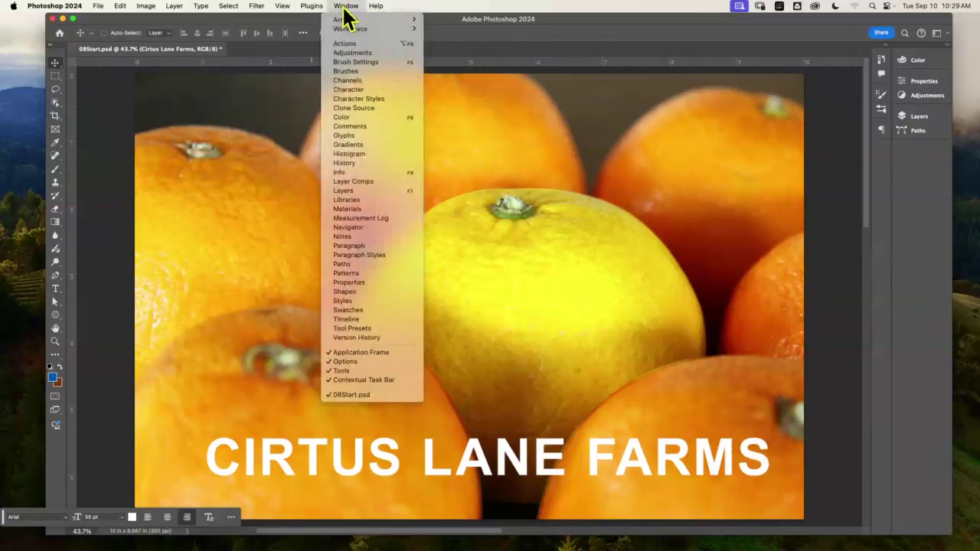
mouse_move(205, 9)
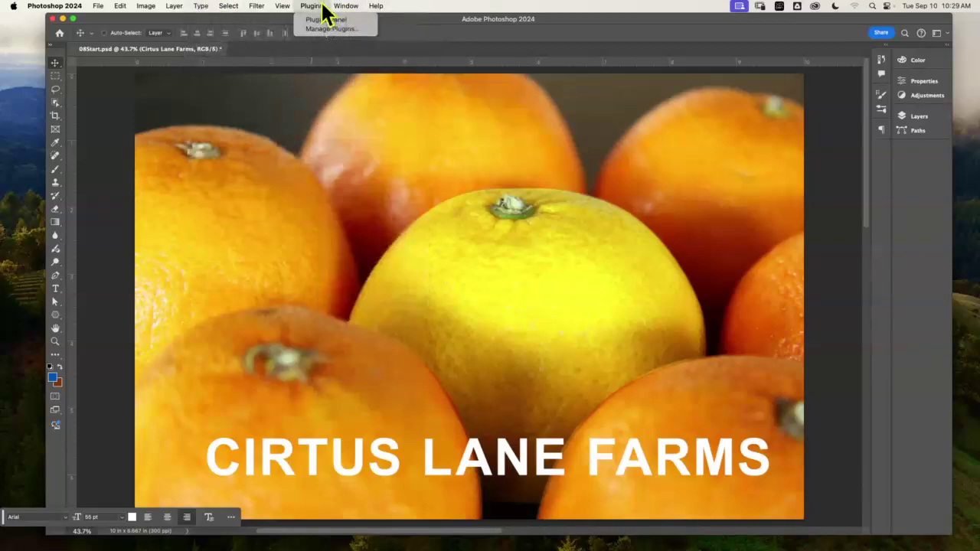
mouse_move(352, 11)
left_click(367, 88)
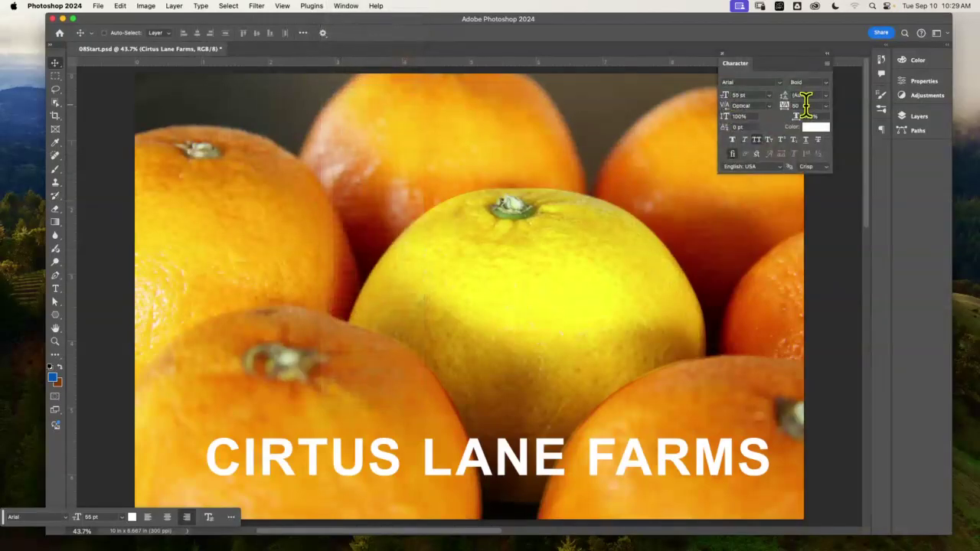
left_click(788, 104)
key("BackSpace")
type("-25")
key("Return")
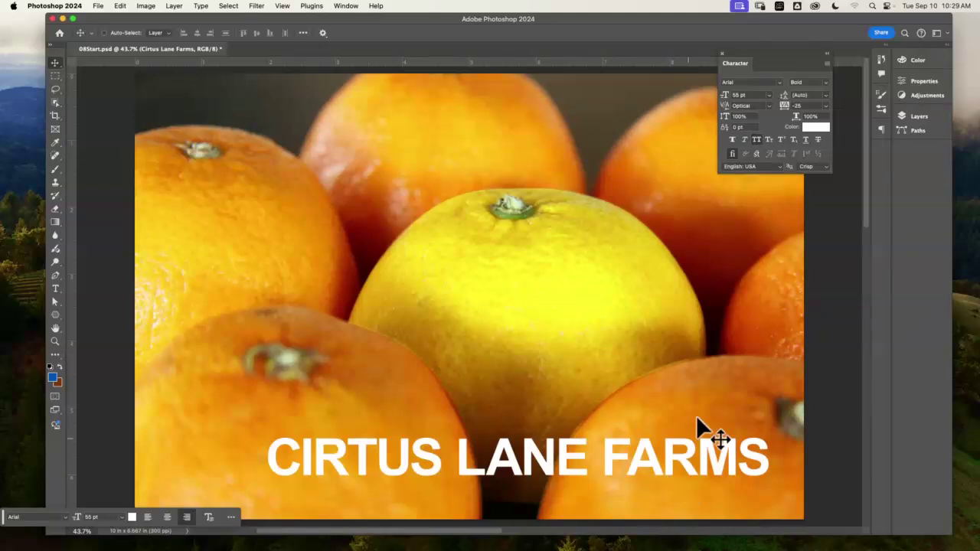
Compare the title with All Caps off and on, leaving All Caps on.
left_click(757, 141)
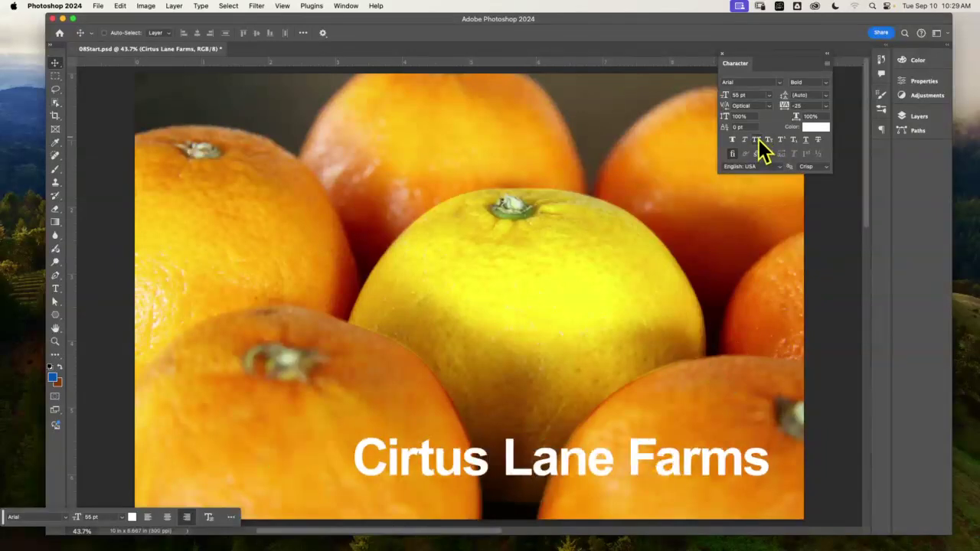
left_click(757, 141)
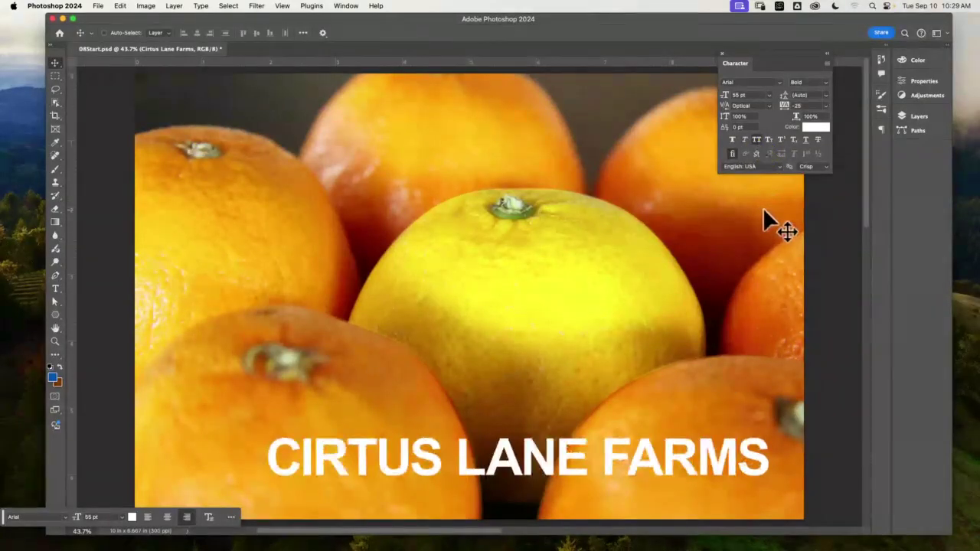
left_click(757, 140)
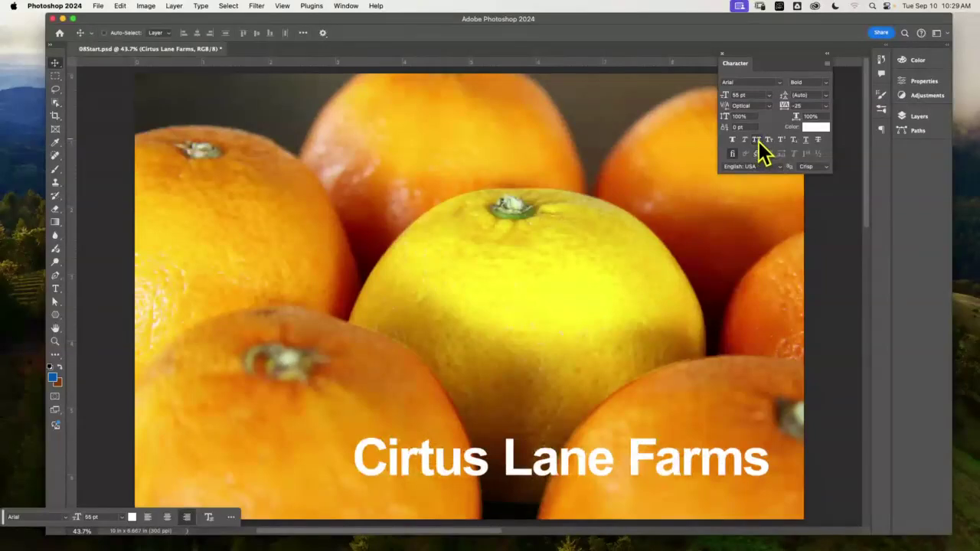
left_click(757, 140)
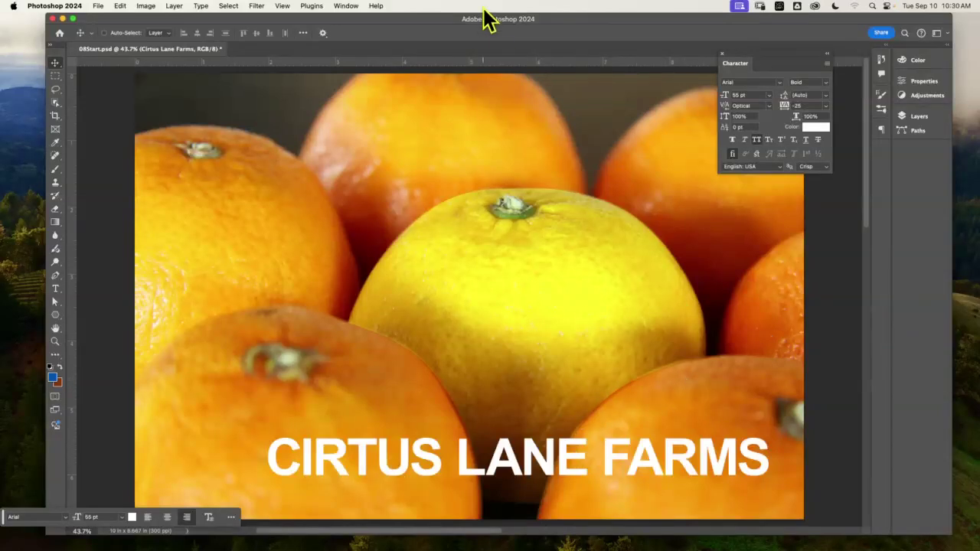
Place the layered-petal blossom from the Flowers shape set beside the start of the title, on the front-left orange.
left_click(344, 6)
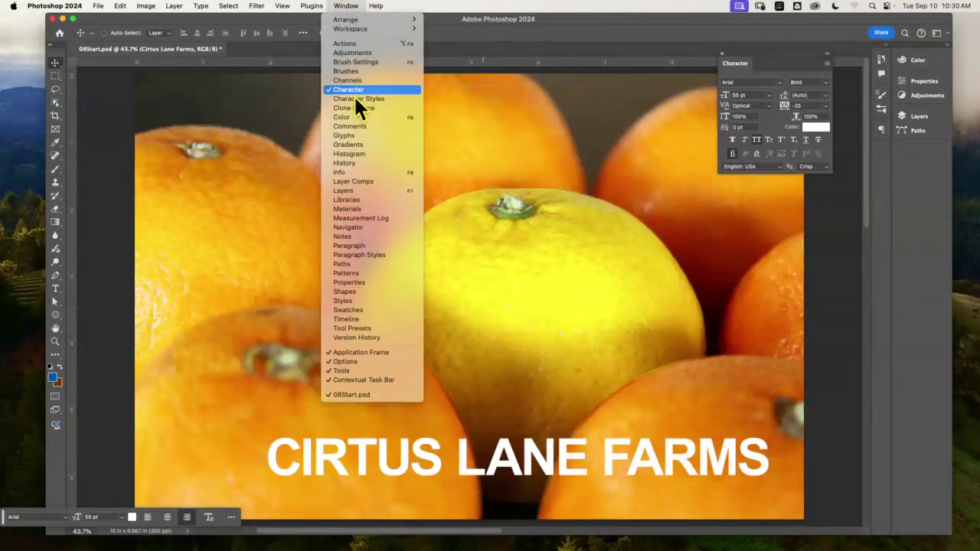
left_click(351, 291)
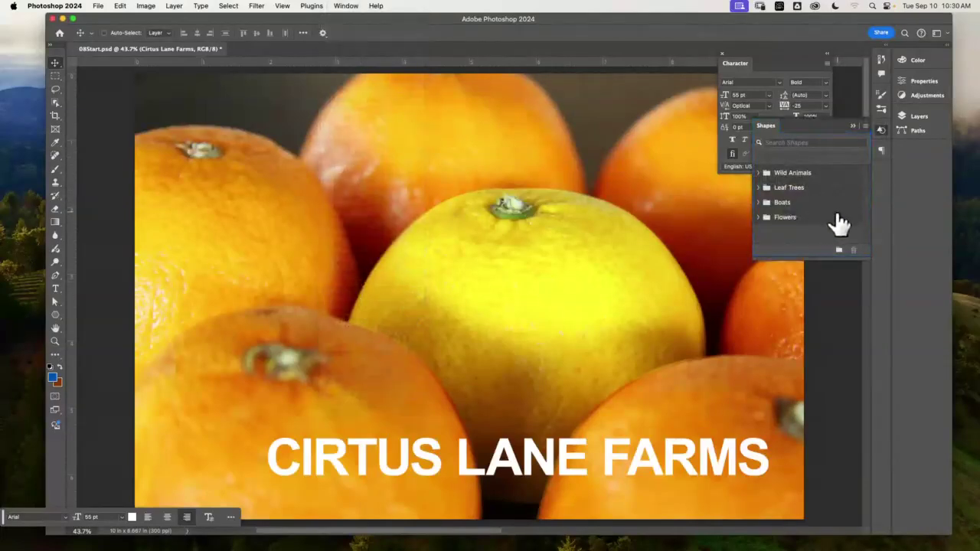
left_click(758, 216)
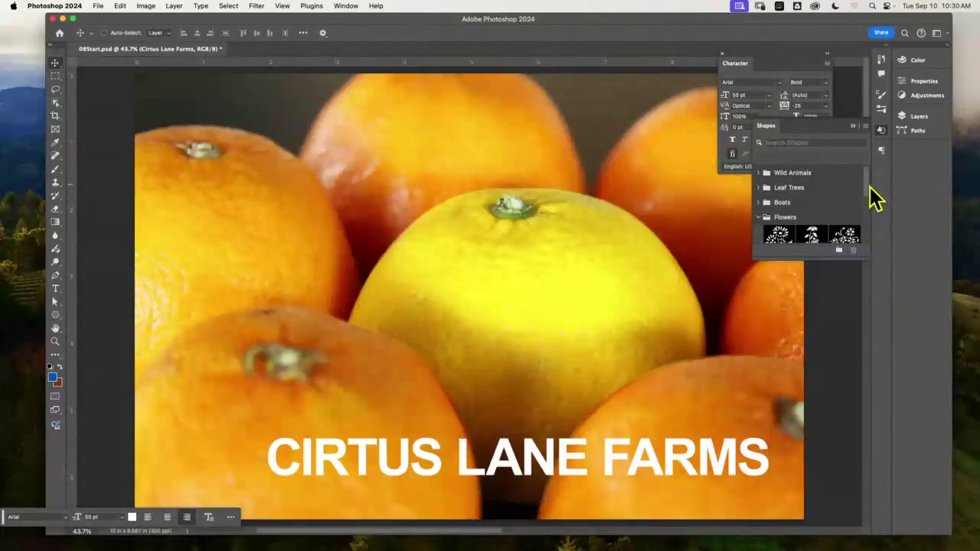
left_click_drag(868, 197, 868, 247)
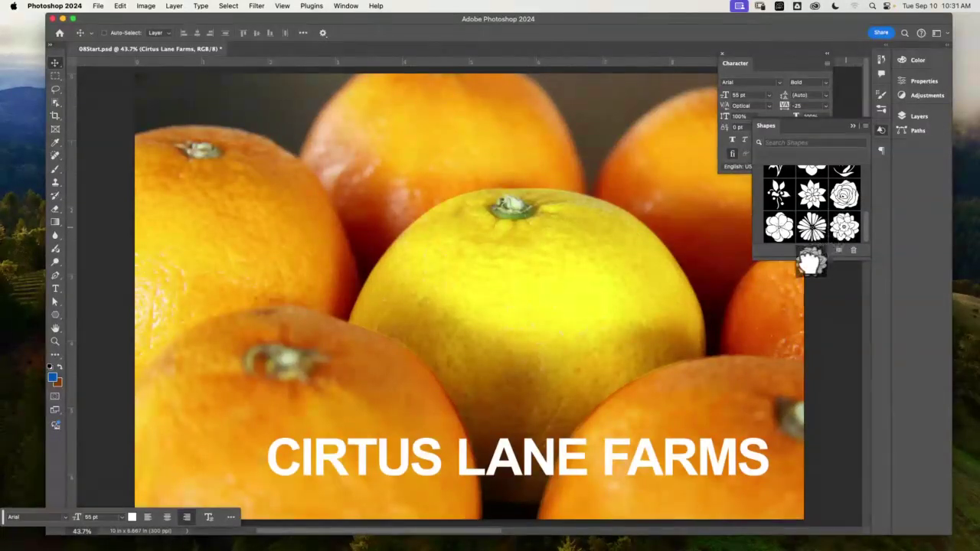
left_click_drag(836, 241, 226, 430)
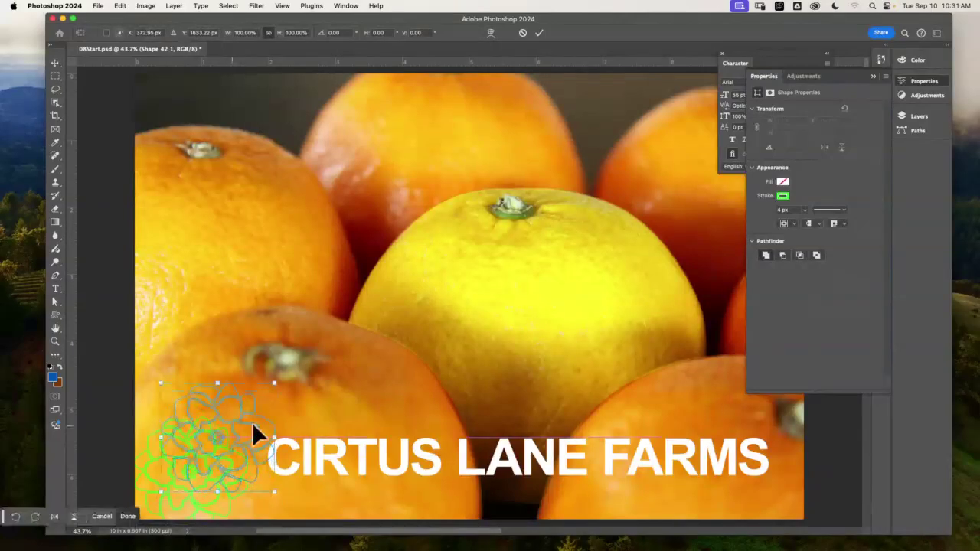
Scale the flower shape proportionally to about 92% and position it just before the title's first letter.
left_click_drag(274, 380, 270, 411)
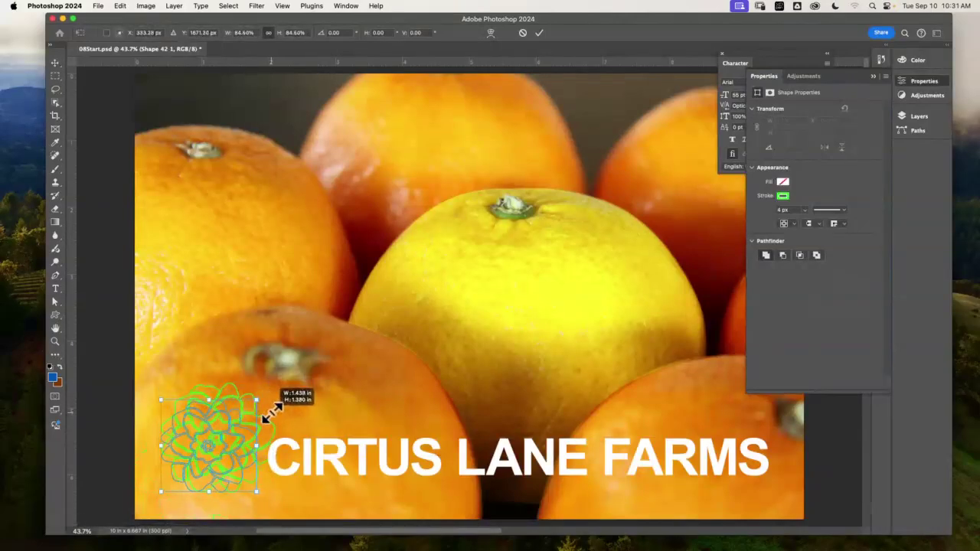
mouse_move(272, 411)
left_mouse_down()
mouse_move(283, 404)
mouse_move(271, 400)
left_mouse_up()
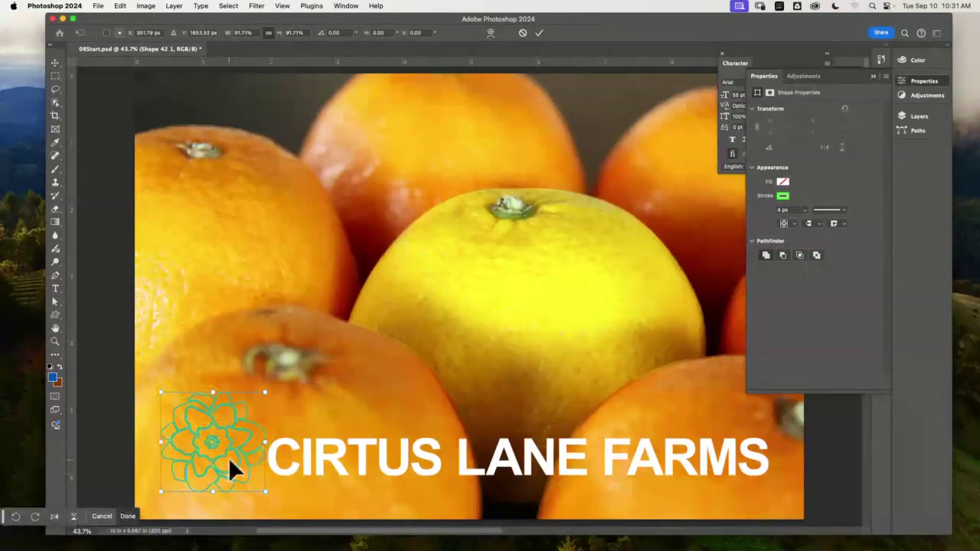
left_click_drag(234, 446, 226, 449)
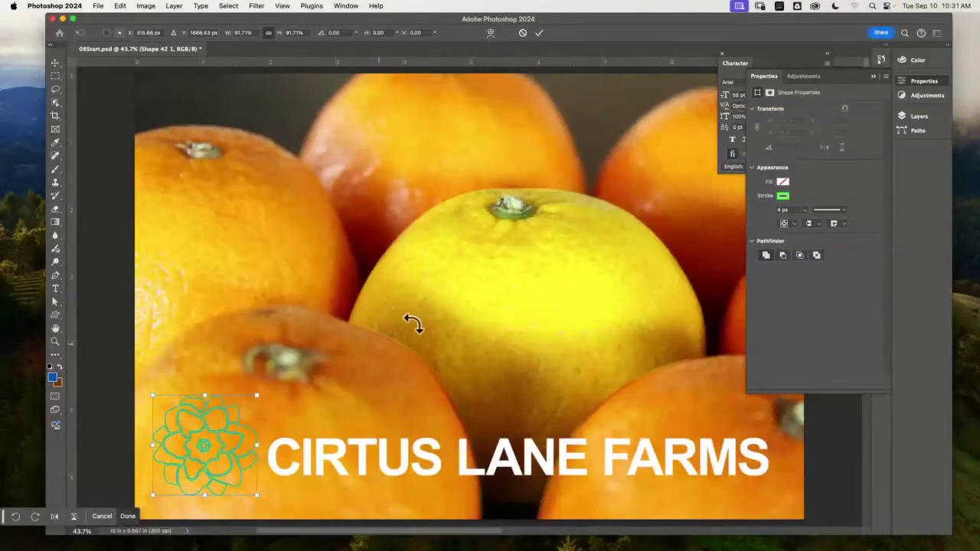
Commit the flower's transform and rename its layer as Flower.
left_click(919, 116)
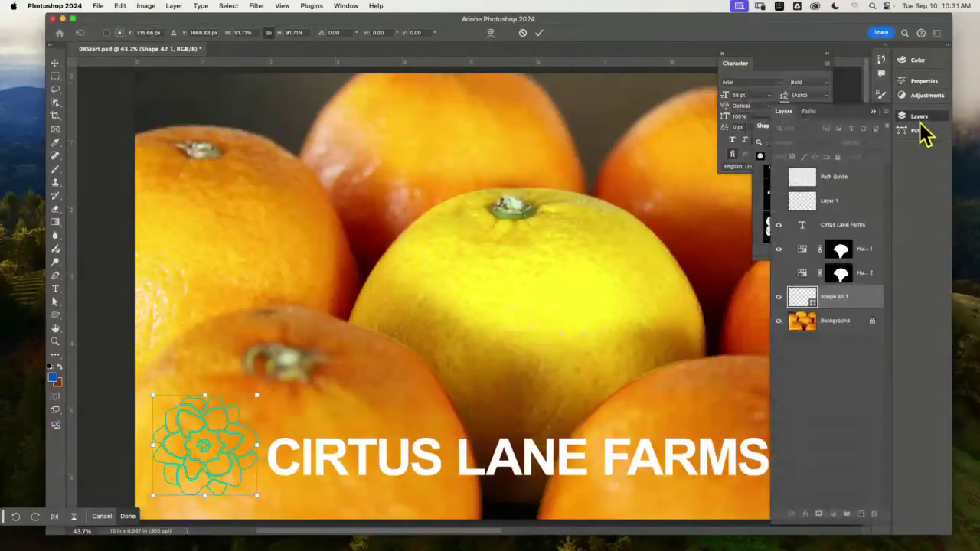
double_click(836, 299)
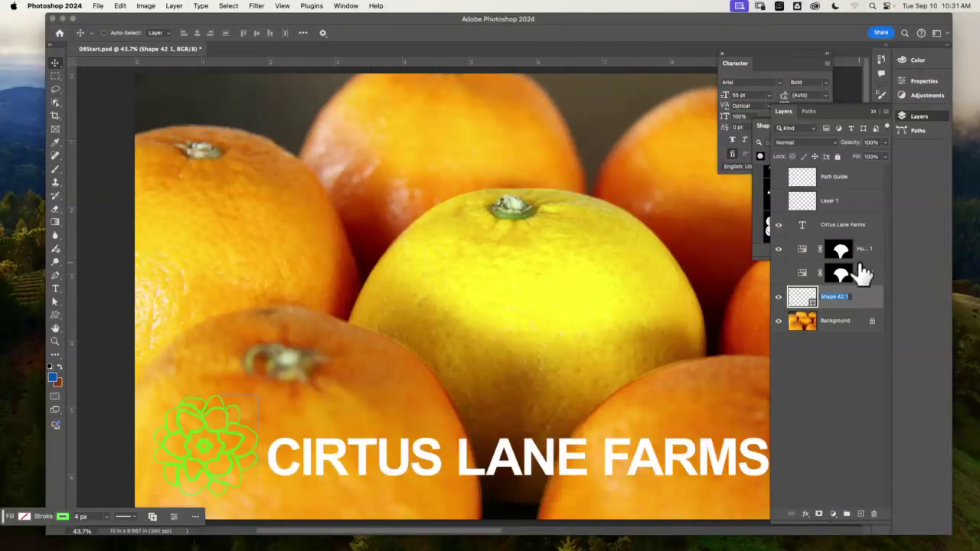
type("Flower")
key("Return")
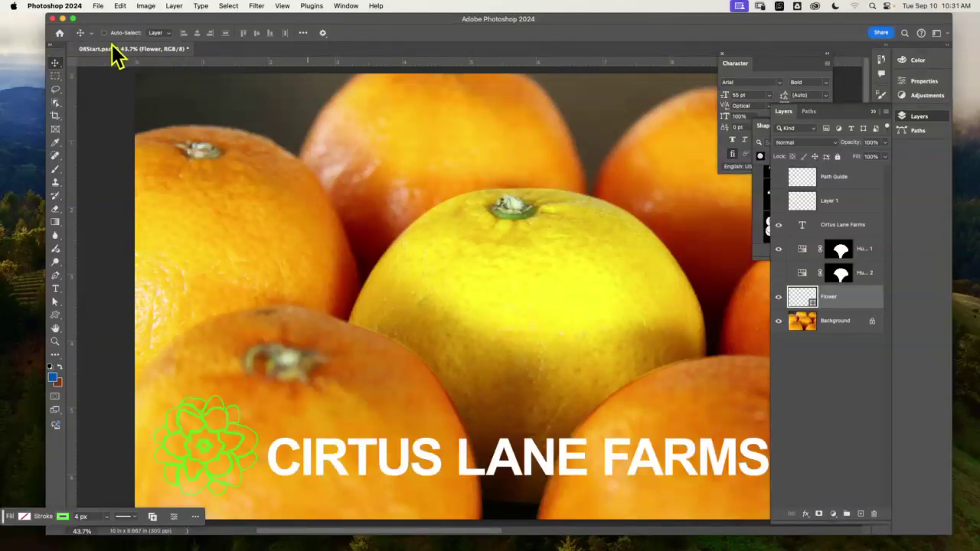
Enable transform controls and layer bounds on hover for the Move tool, keeping the other two display options on.
left_click(303, 33)
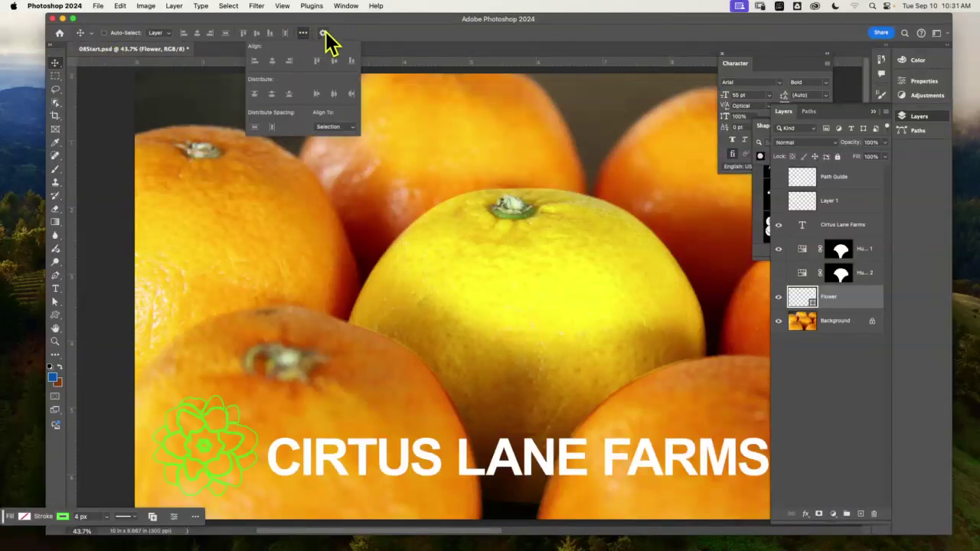
left_click(323, 33)
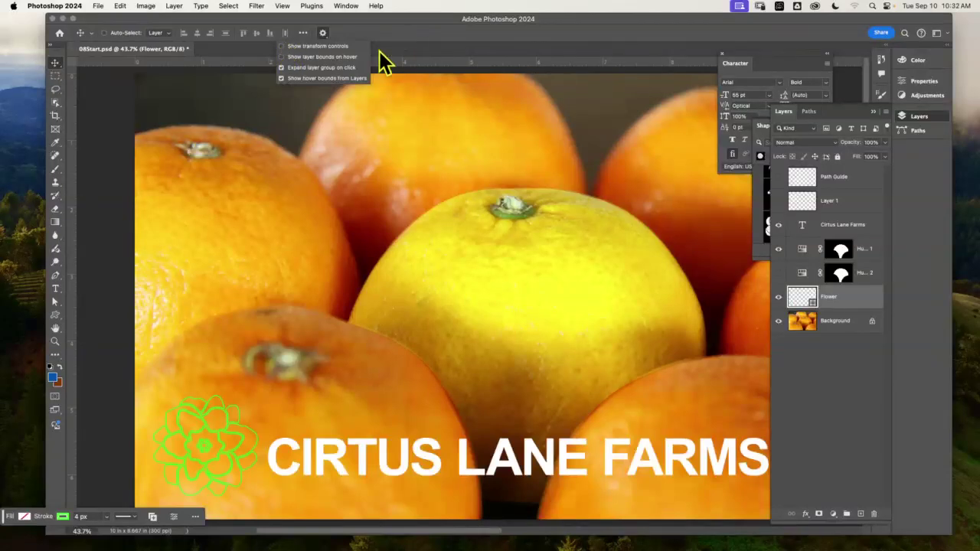
left_click(433, 33)
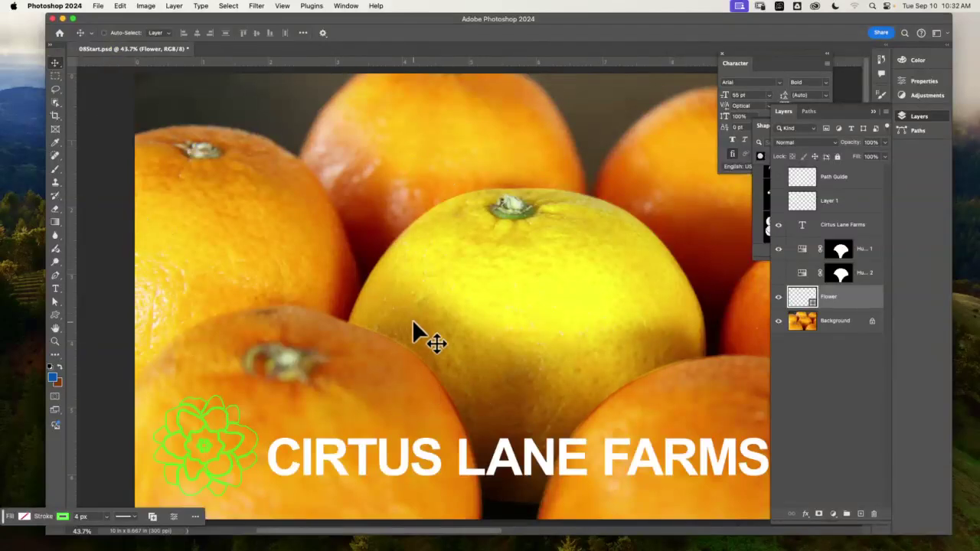
left_click(322, 33)
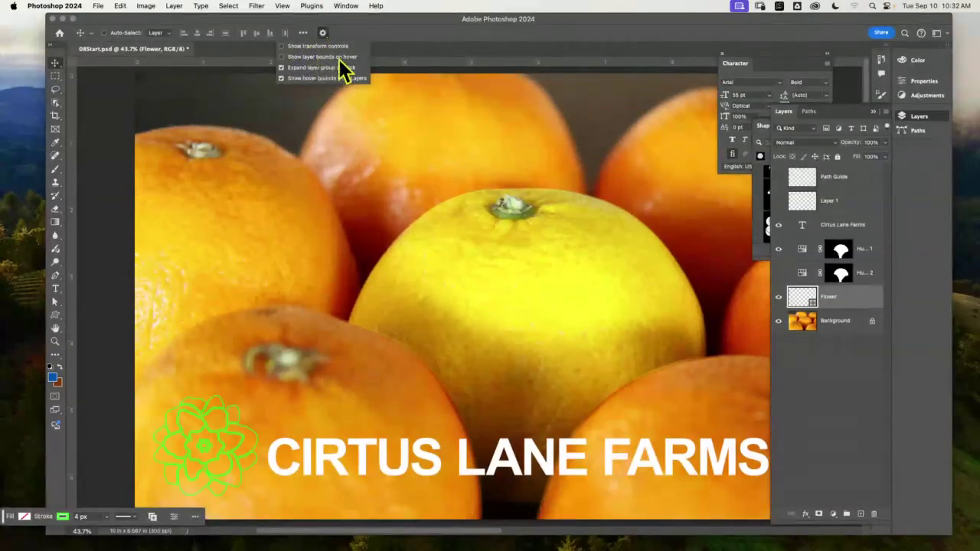
left_click(283, 68)
left_click(295, 77)
left_click(282, 46)
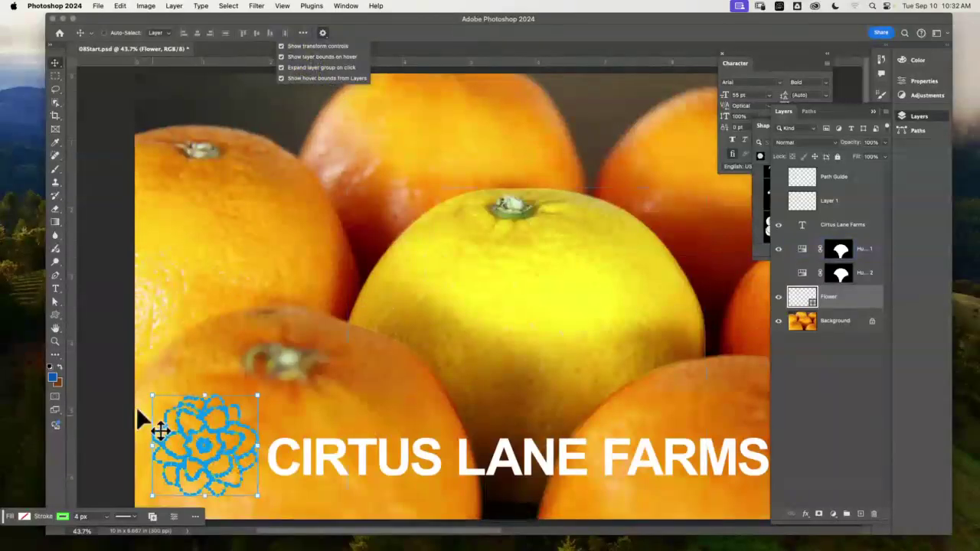
Examine the transform boxes and hover bounds of the Flower, Hue/Saturation 1, Path Guide and title layers with the Move tool.
left_click(55, 341)
left_click_drag(113, 388, 223, 416)
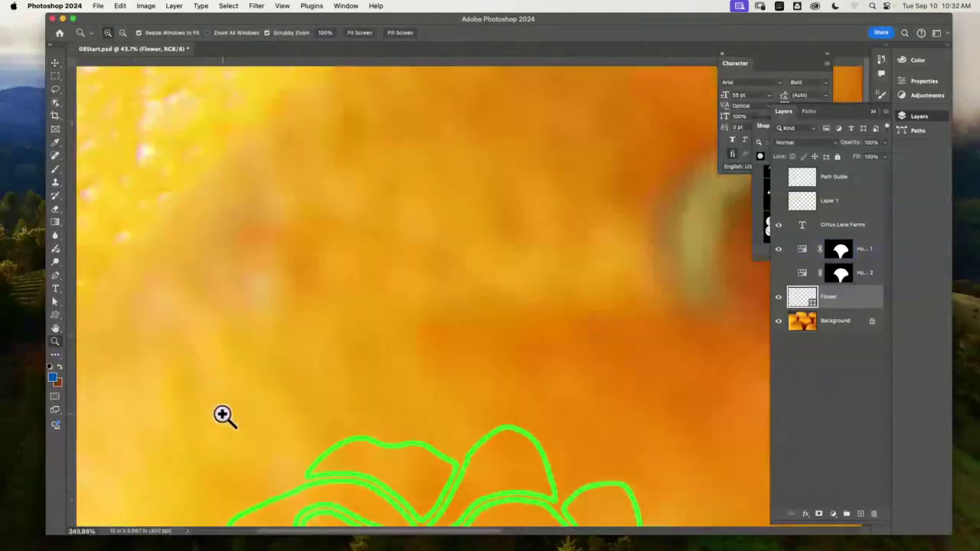
mouse_move(469, 373)
left_mouse_down()
mouse_move(451, 365)
mouse_move(510, 346)
mouse_move(367, 279)
mouse_move(306, 277)
left_mouse_up()
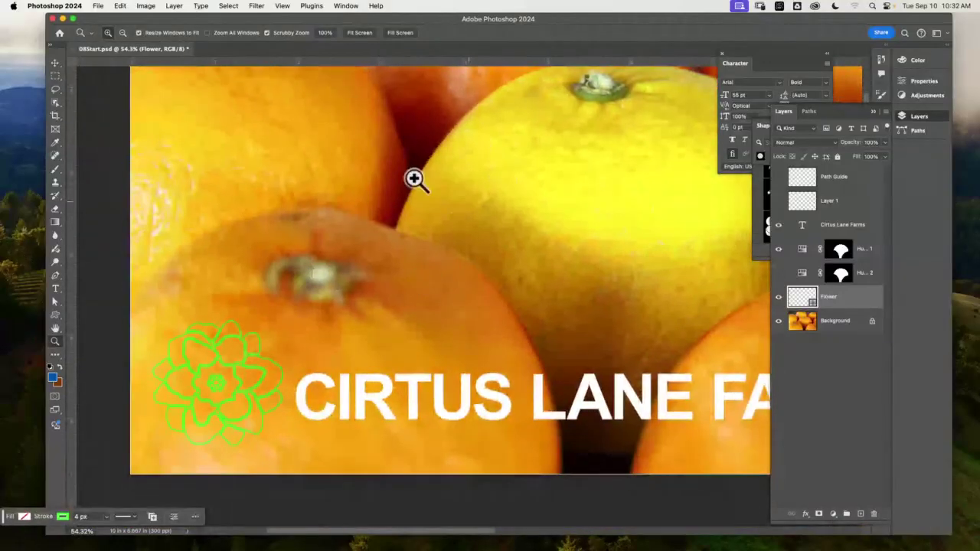
left_click(56, 64)
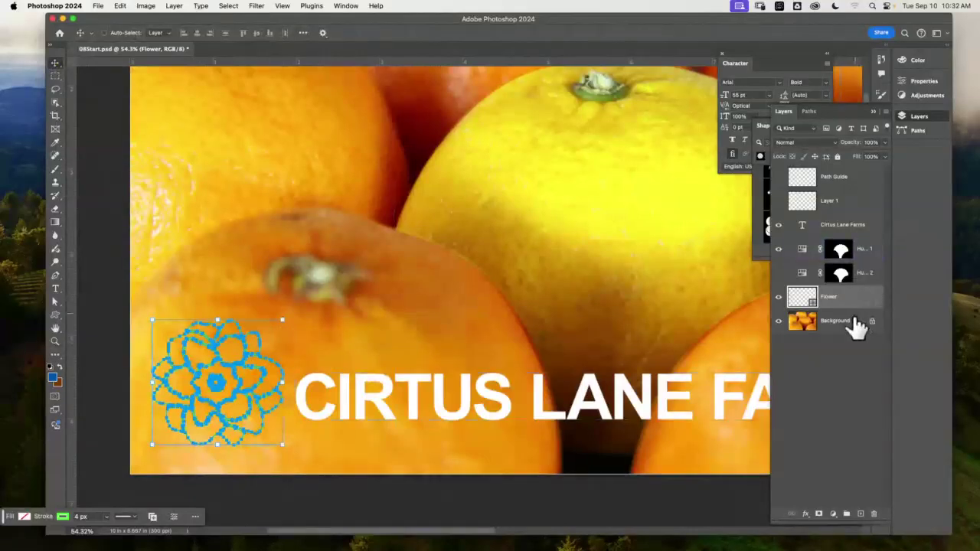
left_click(868, 251)
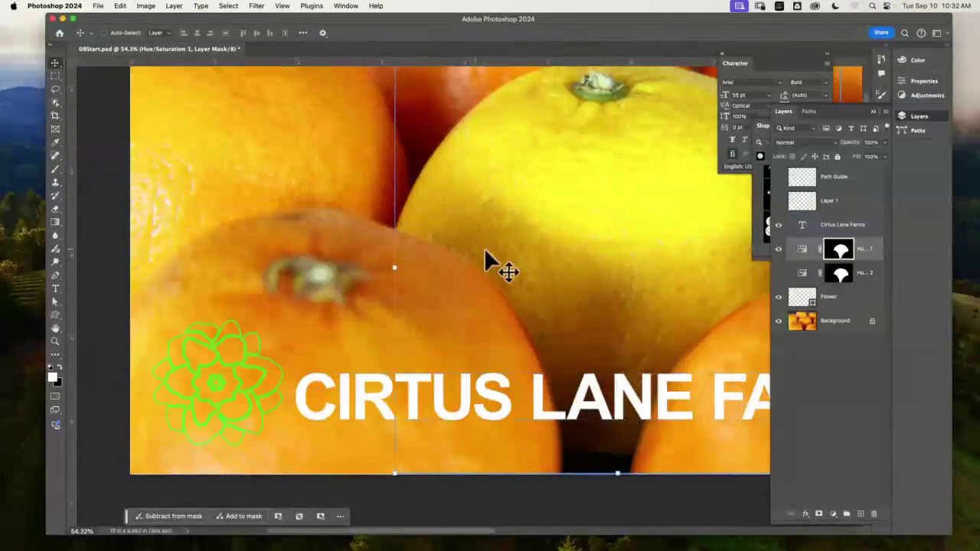
key("super+0")
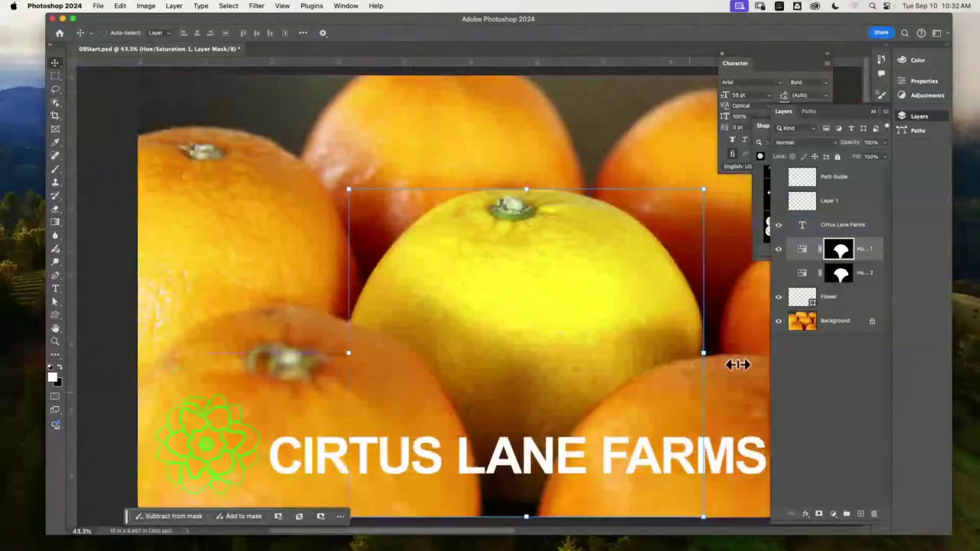
left_click(867, 182)
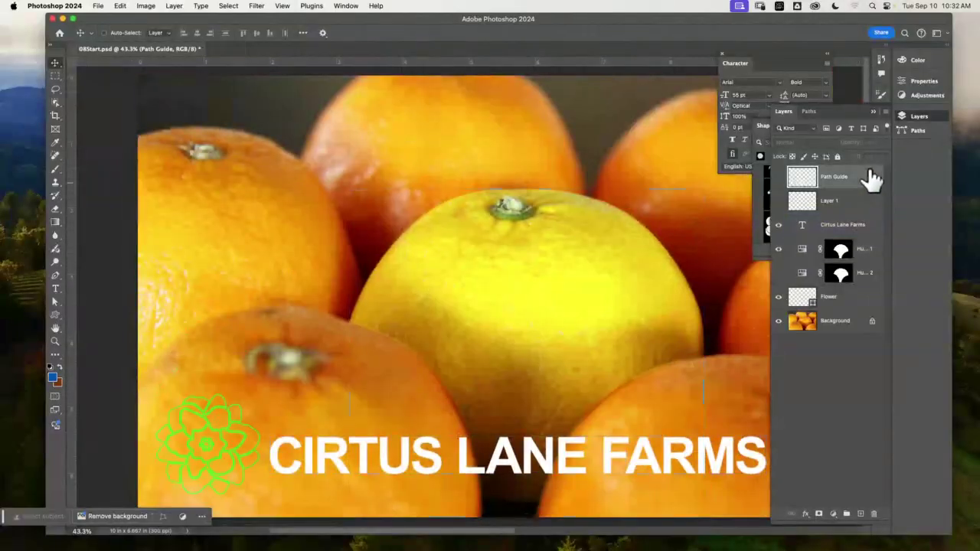
left_click(864, 251)
left_click(860, 230, "shift")
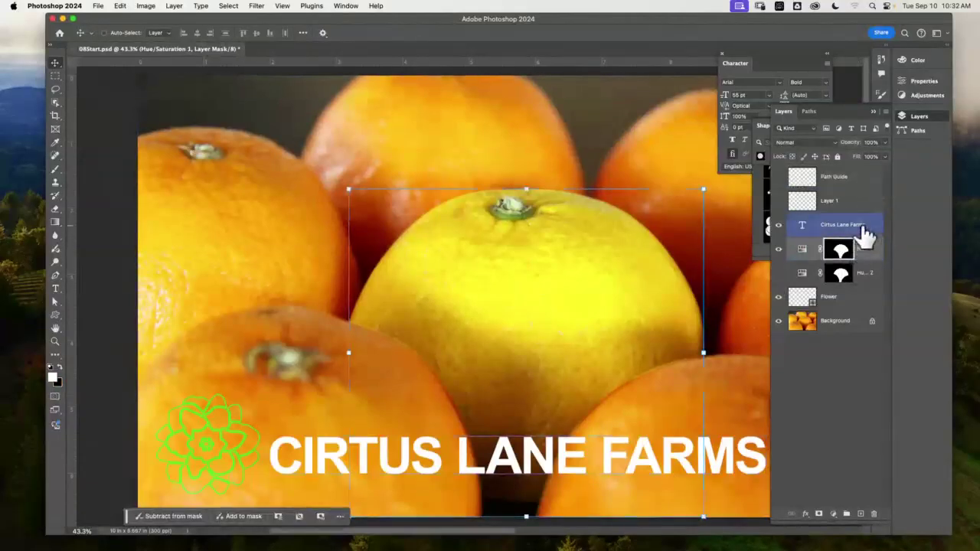
left_click(529, 470)
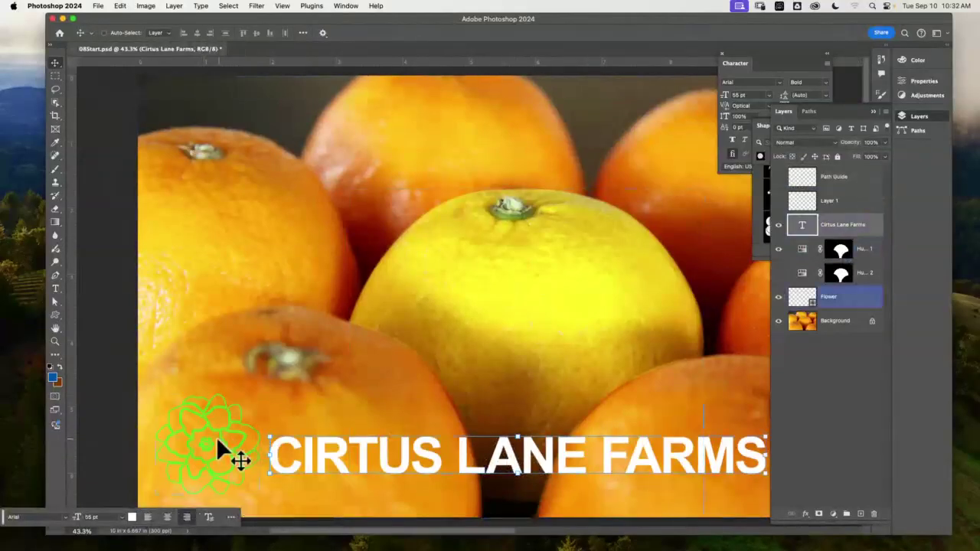
With the Flower layer selected, turn off the Move tool's transform controls and layer bounds on hover, and turn transform controls back on.
left_click(857, 298)
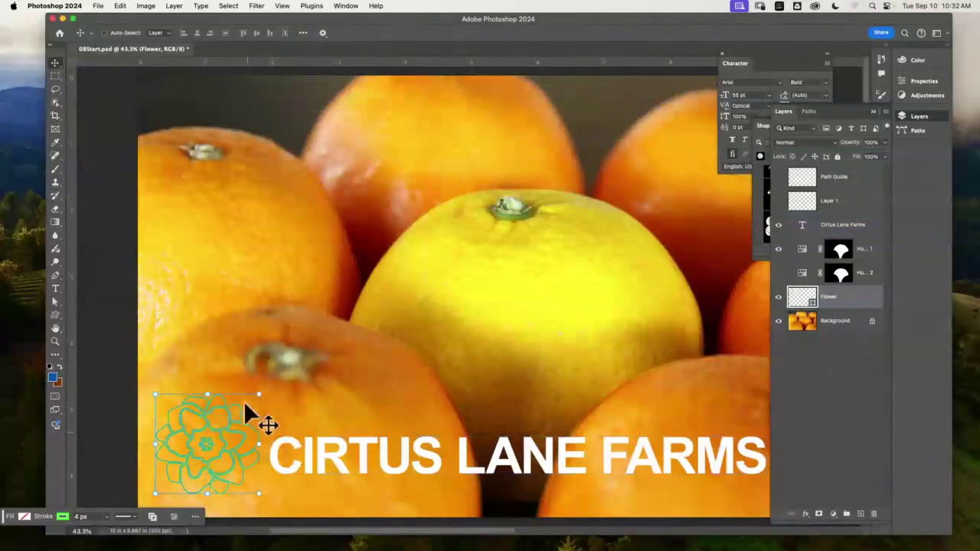
left_click(322, 33)
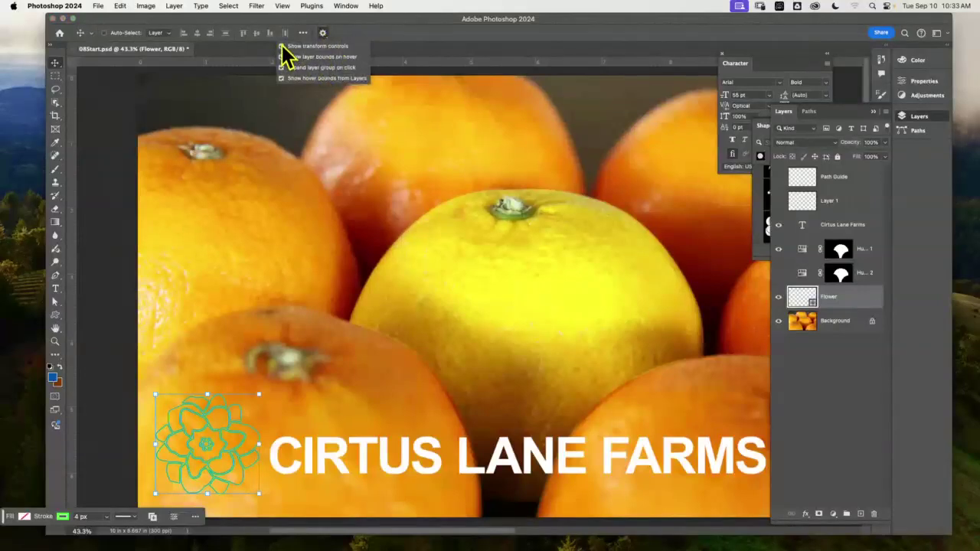
left_click(281, 46)
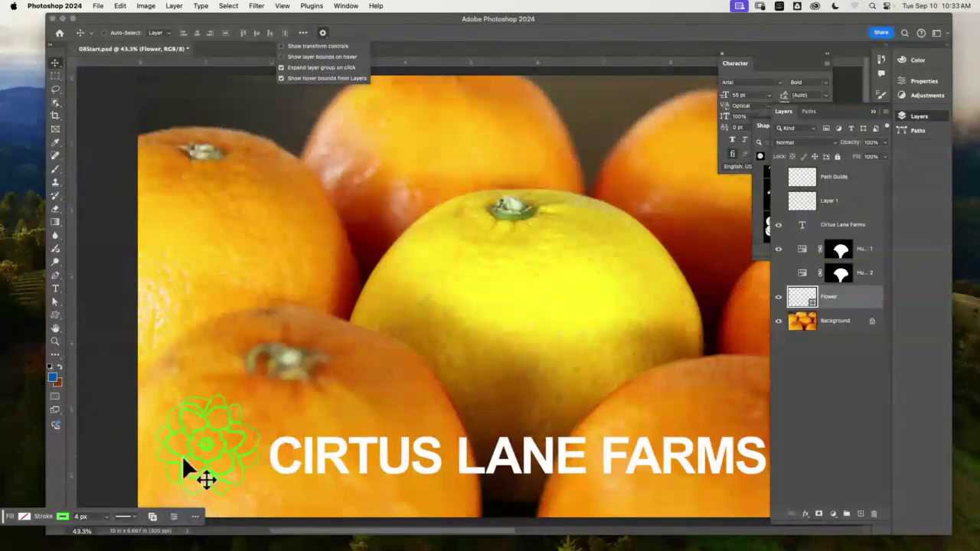
left_click(283, 46)
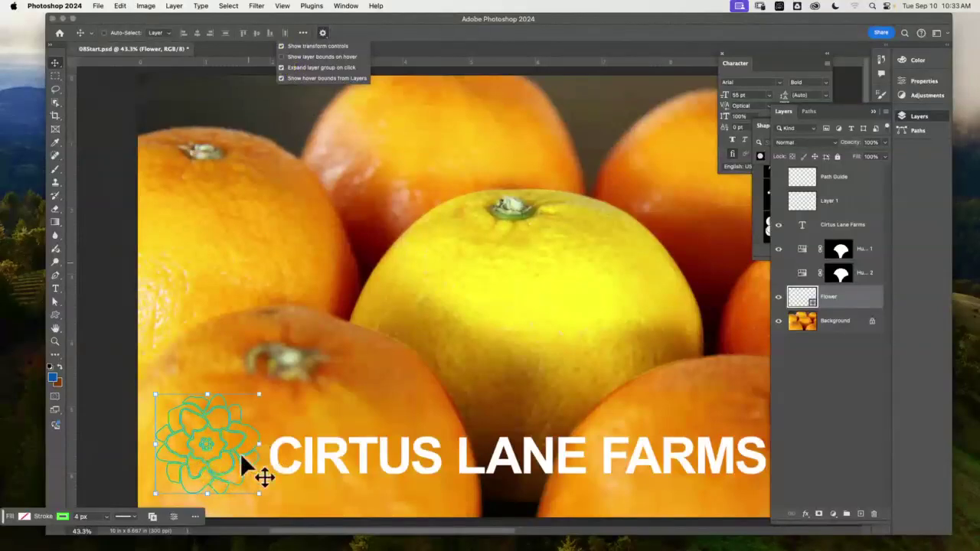
Re-enable layer bounds on hover for the Move tool and deselect all layers.
left_click(303, 33)
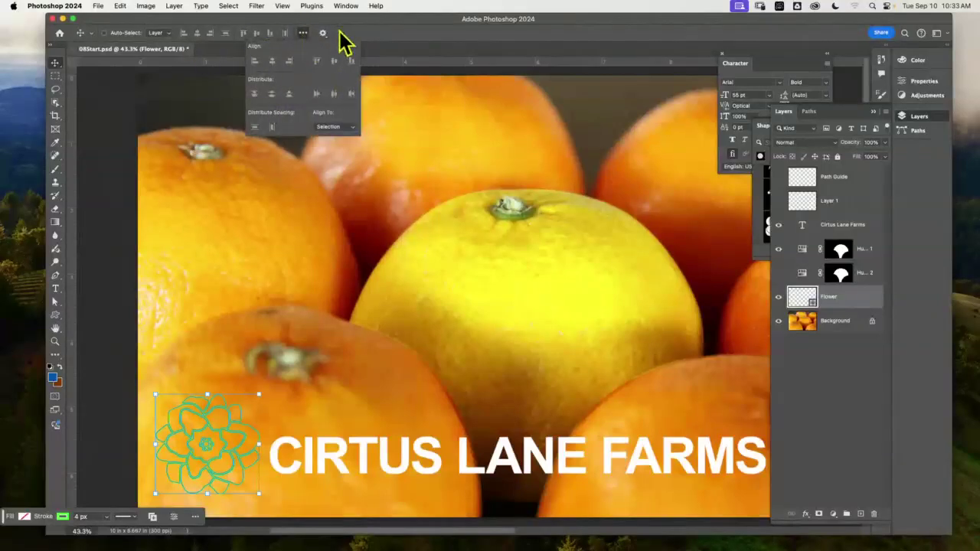
left_click(322, 33)
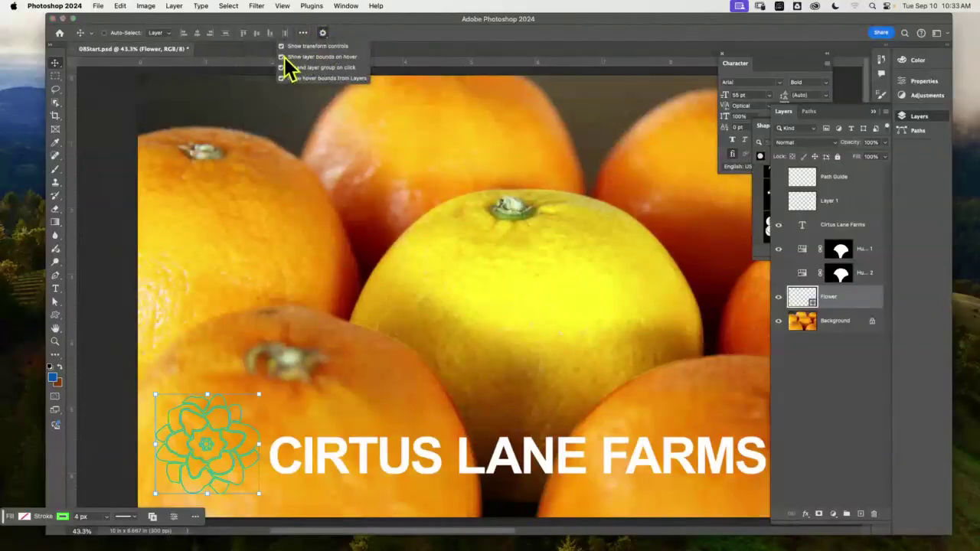
left_click(839, 441)
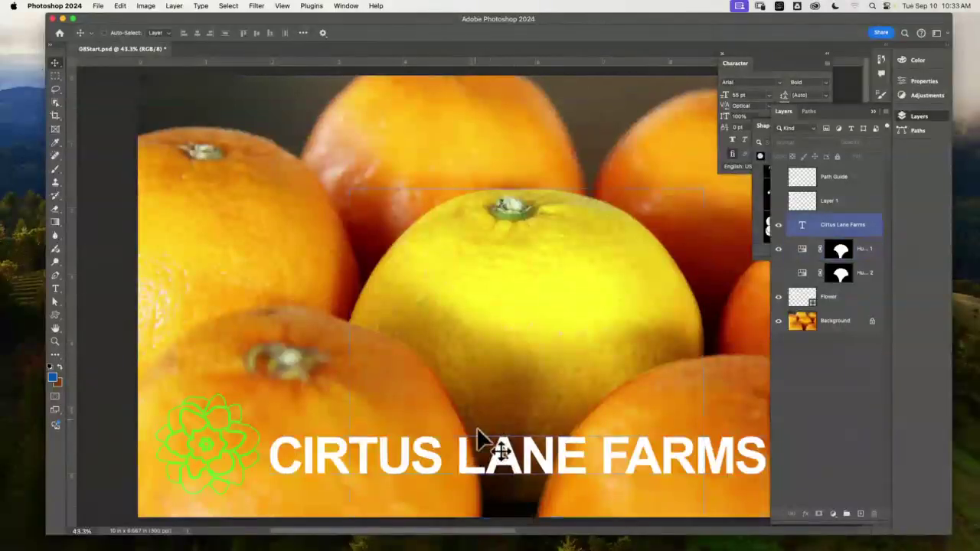
Select the Flower layer and activate the Path Selection tool for editing its shape.
left_click(322, 34)
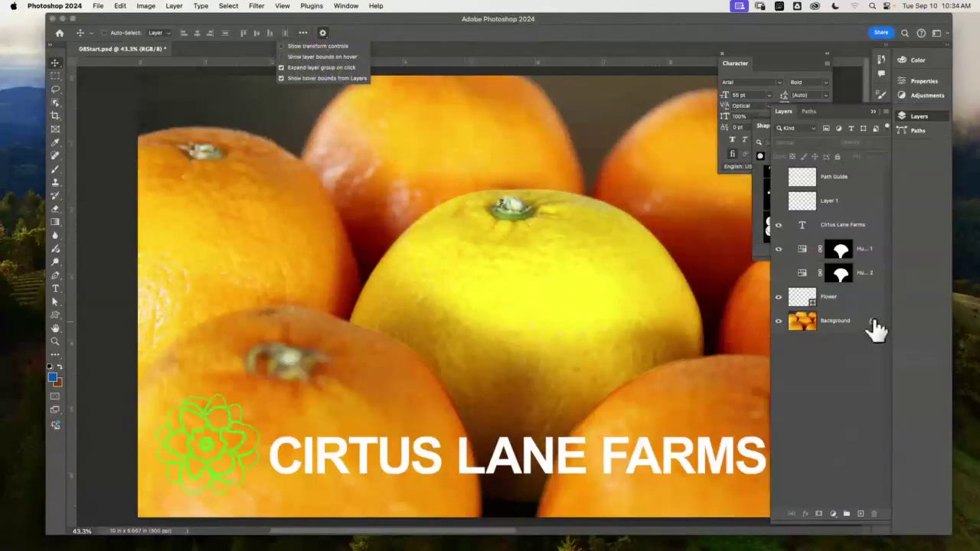
left_click(853, 301)
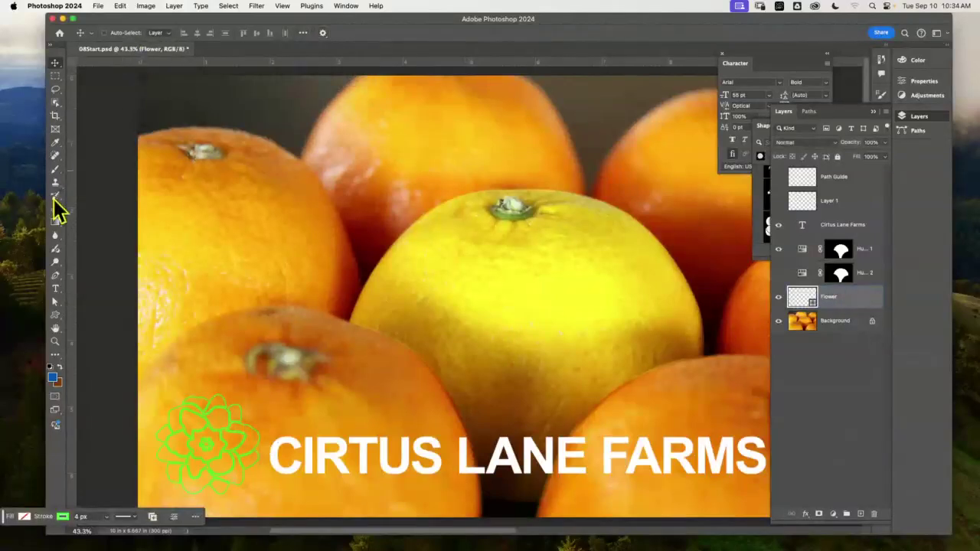
left_click(55, 275)
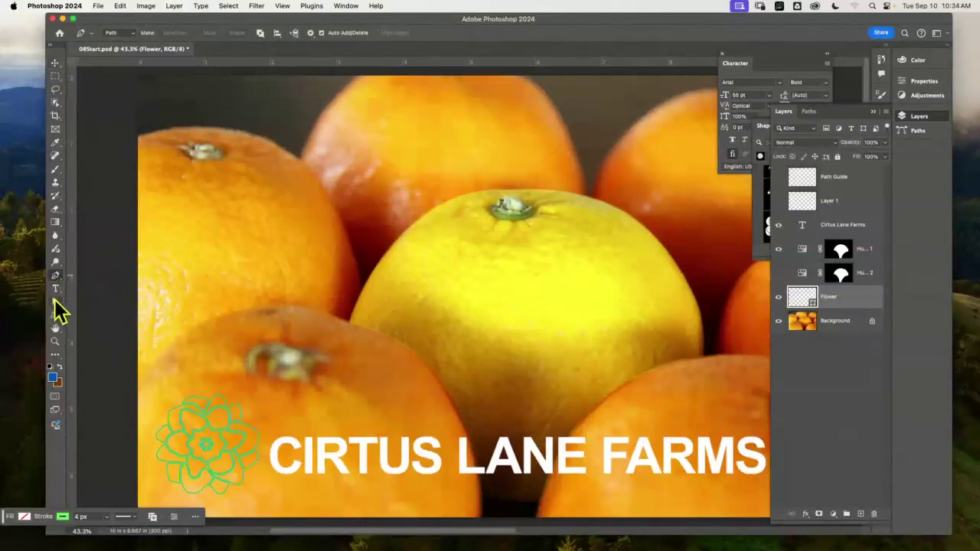
left_click(56, 303)
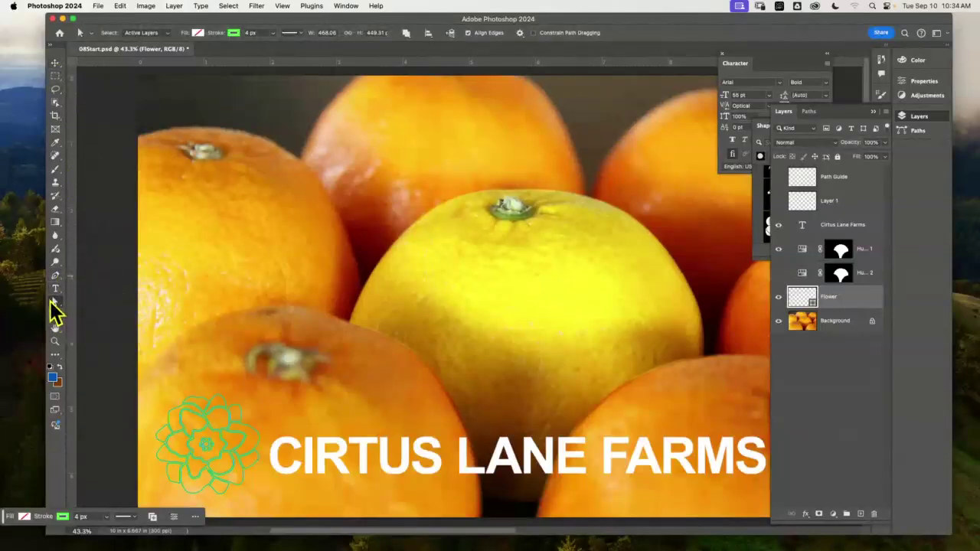
right_click(55, 303)
left_click(98, 310)
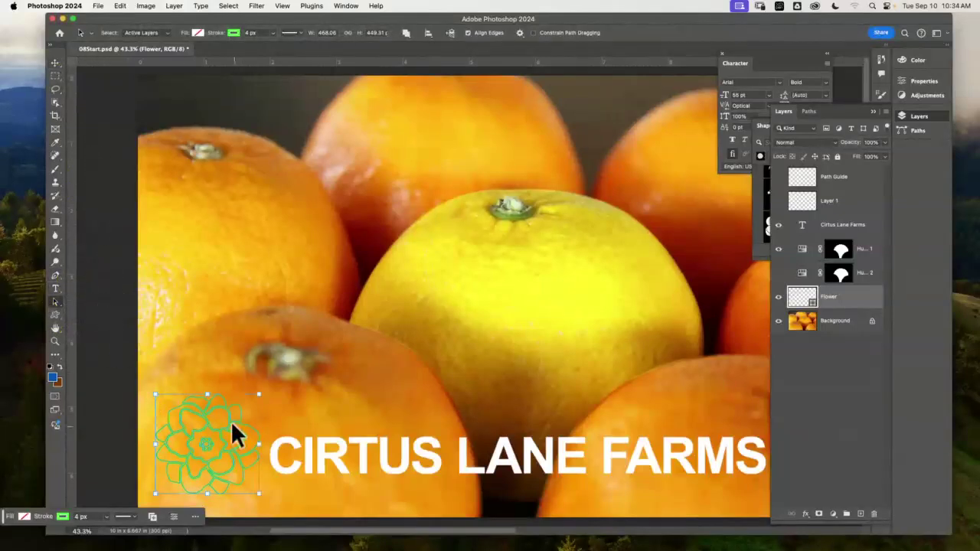
left_click(55, 276)
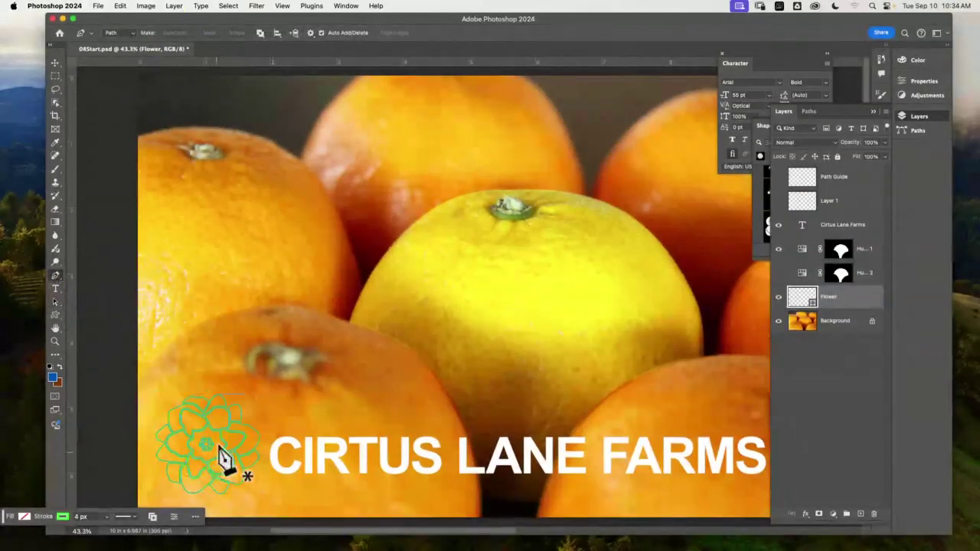
left_click(57, 303)
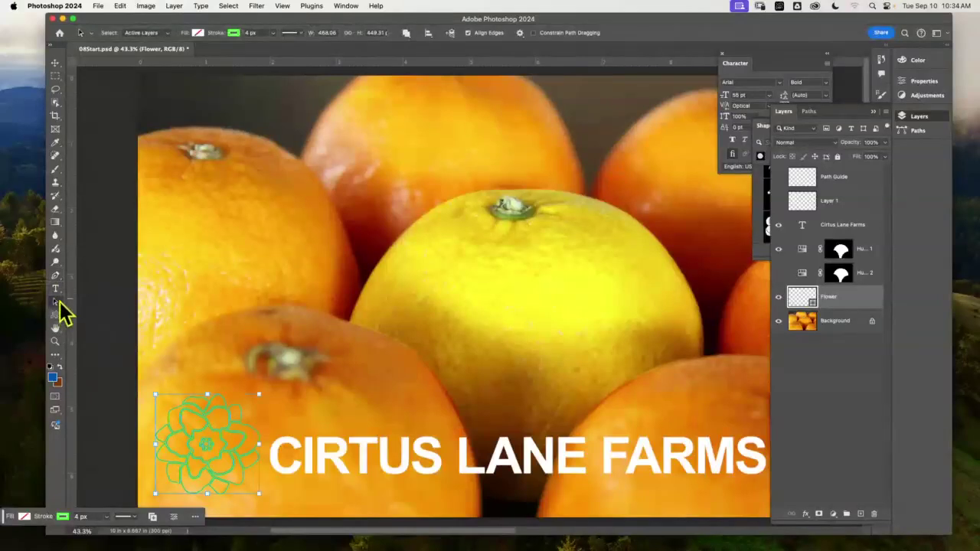
Fill the flower shape with yellow from the CMYK swatches and remove its stroke.
left_click(198, 33)
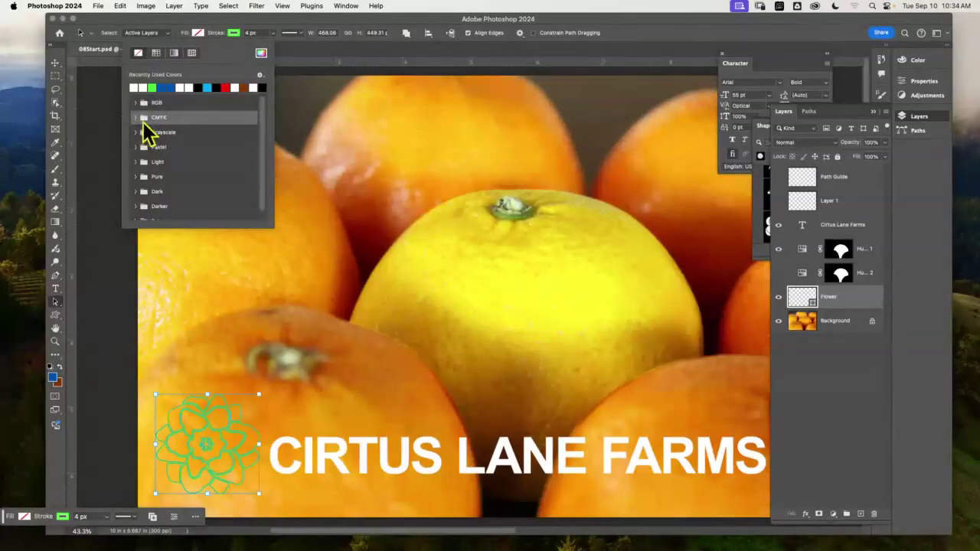
left_click(134, 117)
left_click(154, 130)
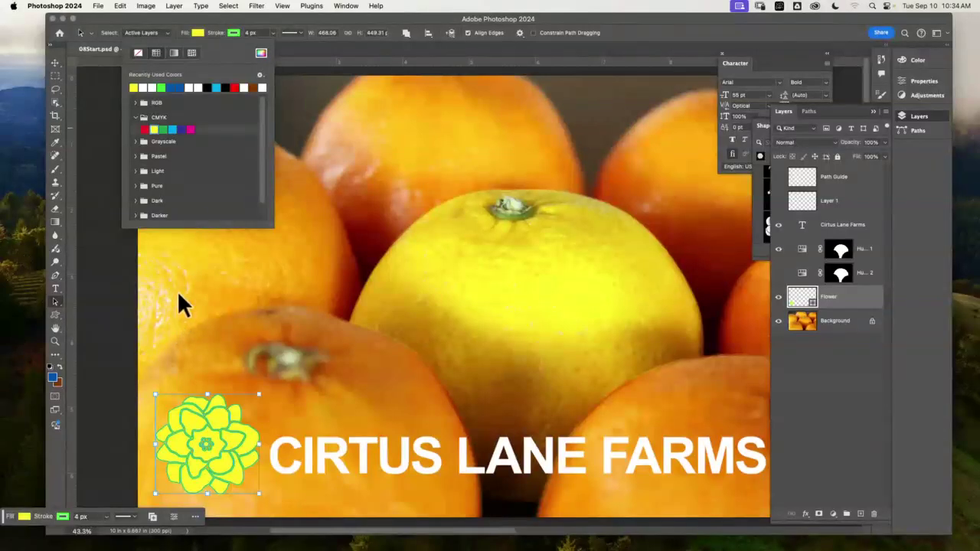
left_click(234, 33)
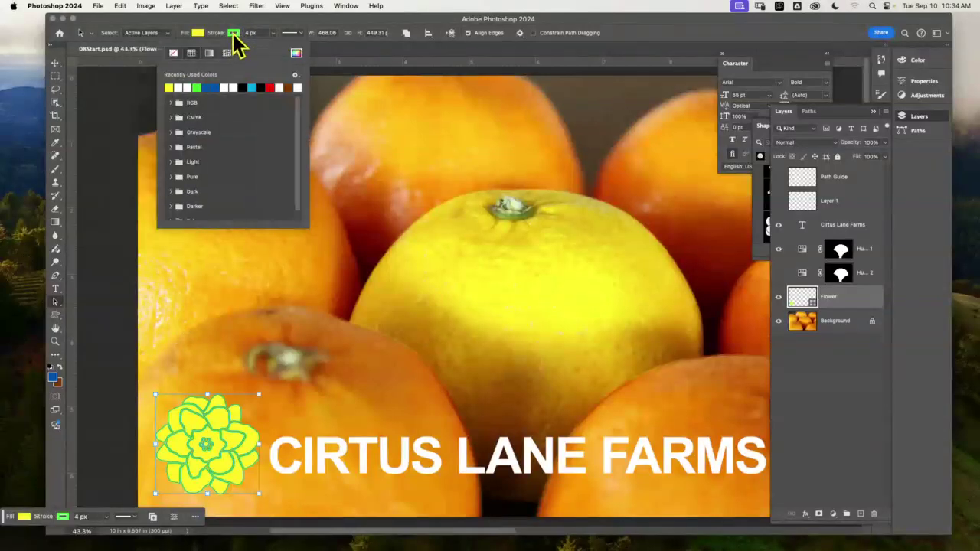
left_click(173, 53)
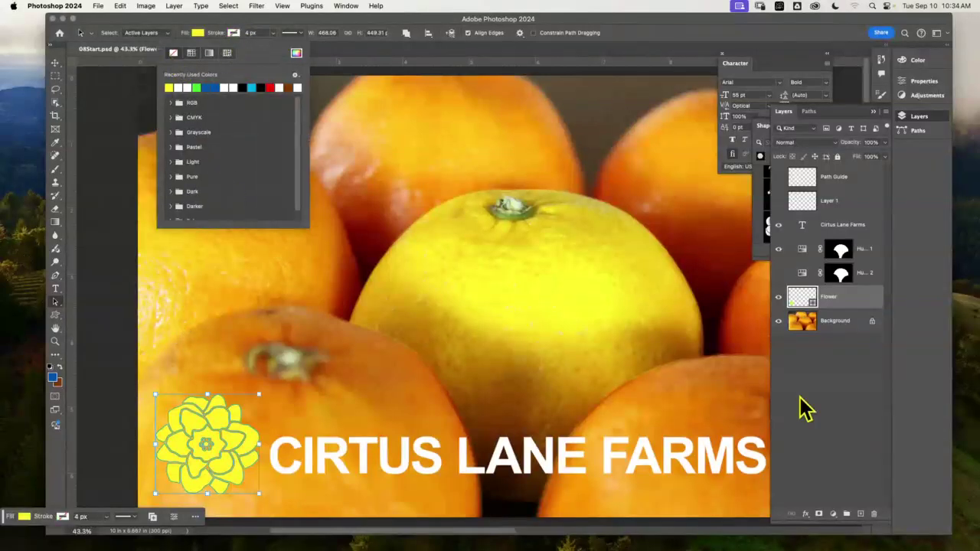
left_click(838, 413)
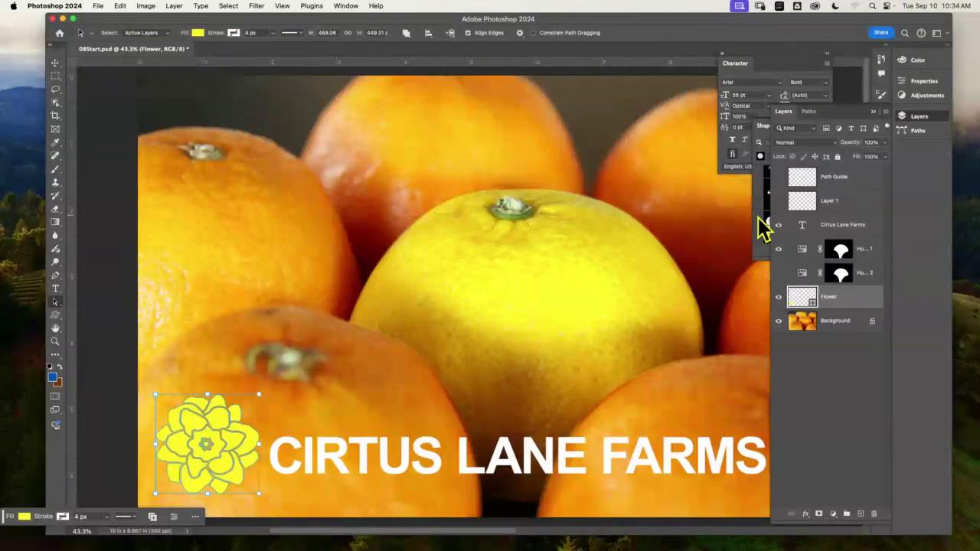
Fit the image in view and close 08Start.psd without saving the changes.
key("super+0")
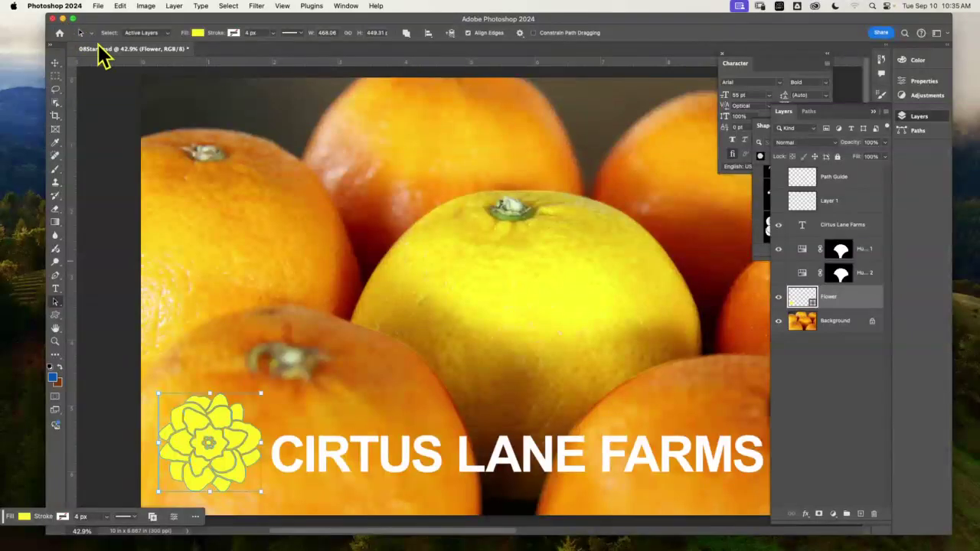
left_click(75, 49)
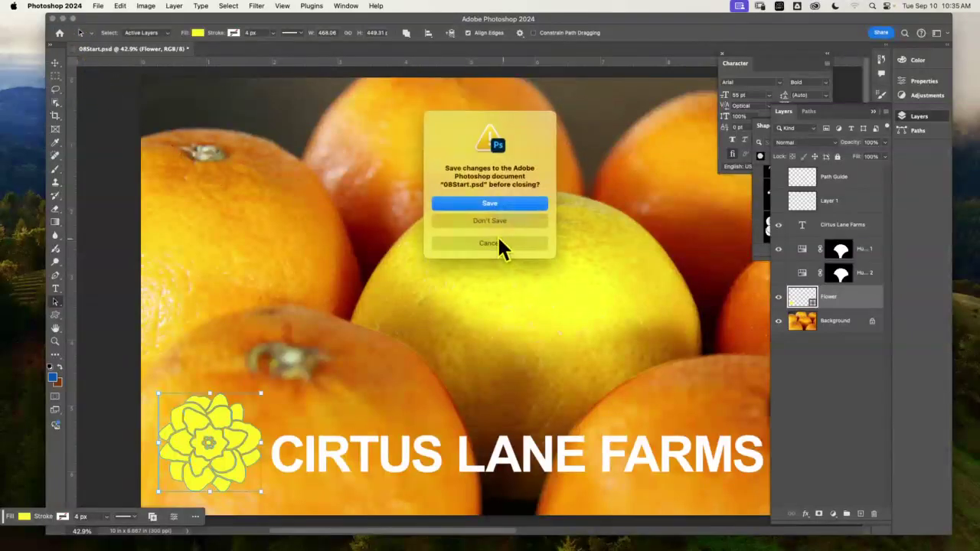
left_click(511, 220)
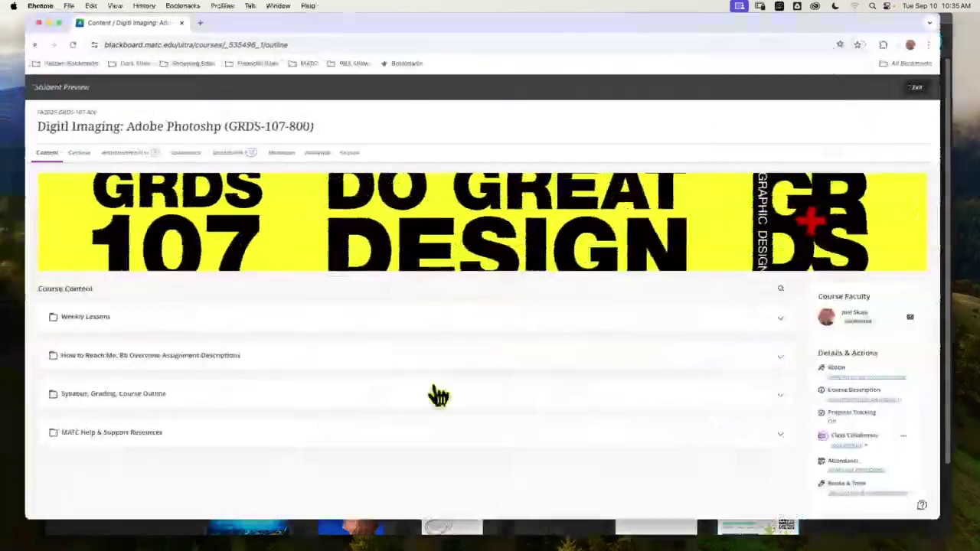
In the Chrome course page, expand Weekly Lessons, Week 04: Parts 01 and 02, and Week 04 Part 01: Vector Drawing Techniques.
left_click(474, 327)
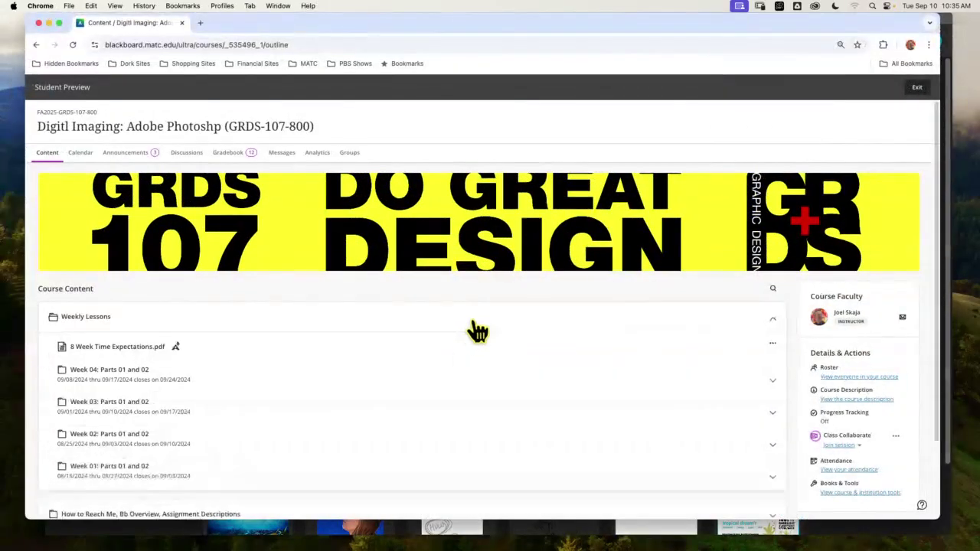
scroll(444, 314, "down", 3)
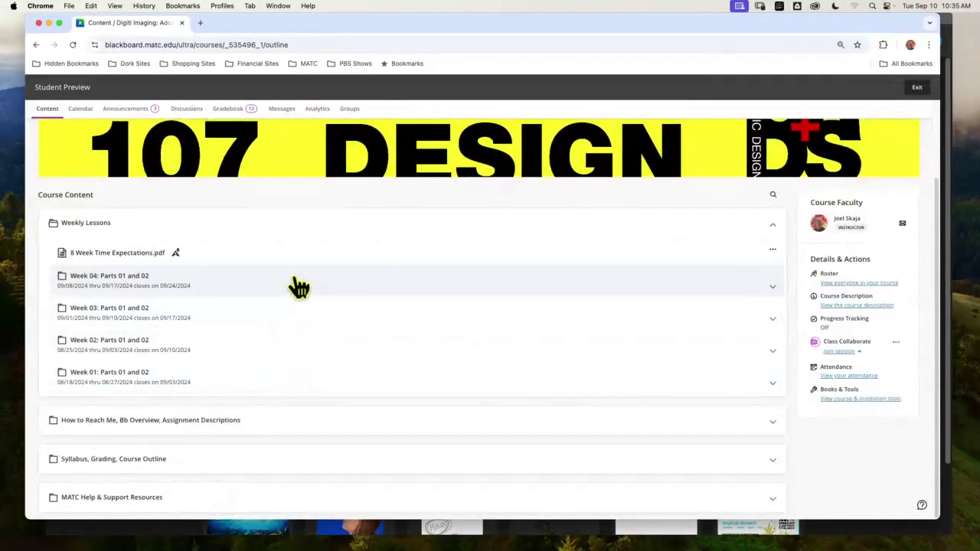
left_click(296, 288)
scroll(378, 290, "down", 1)
scroll(378, 287, "down", 1)
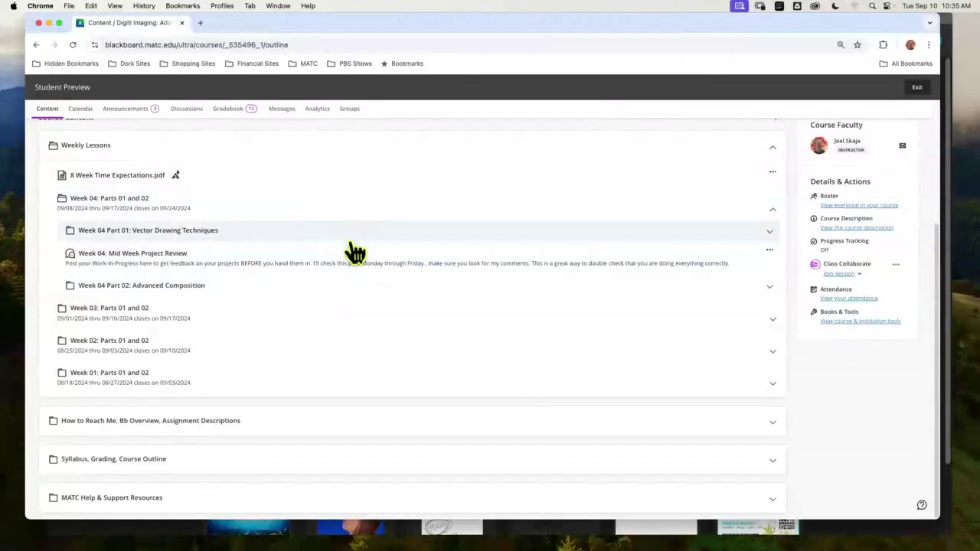
left_click(353, 239)
scroll(352, 253, "down", 2)
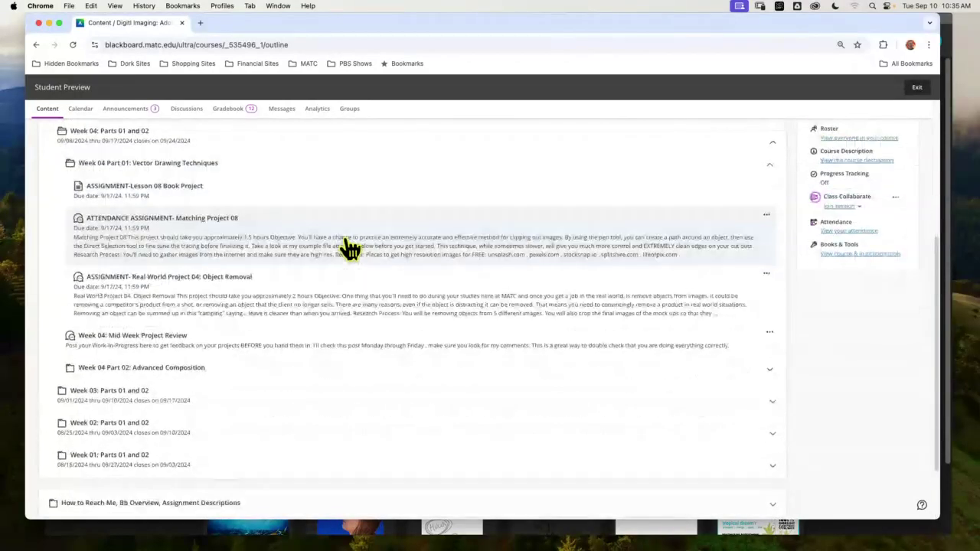
View and close the Matching Project 08 assignment, and expand Week 04 Part 02: Advanced Composition to review its items.
left_click(348, 243)
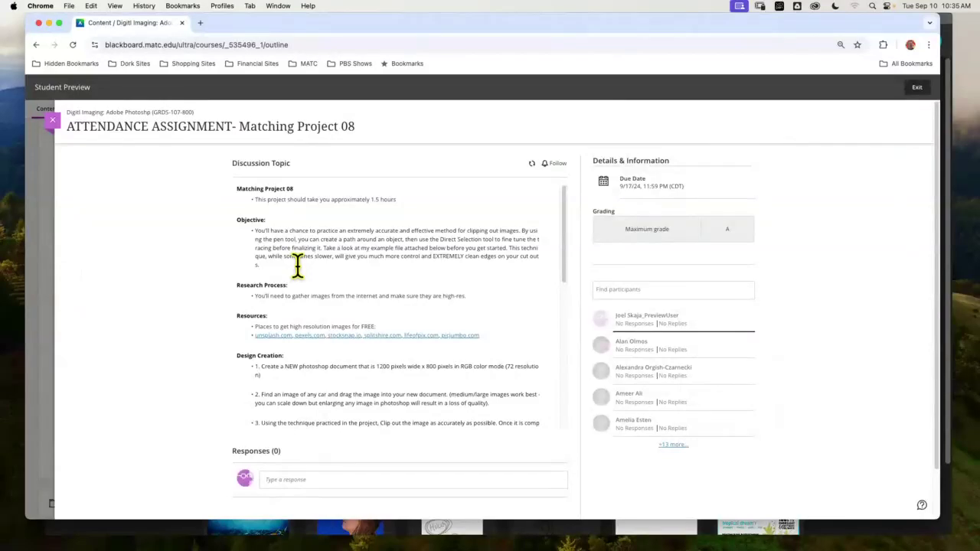
left_click(53, 121)
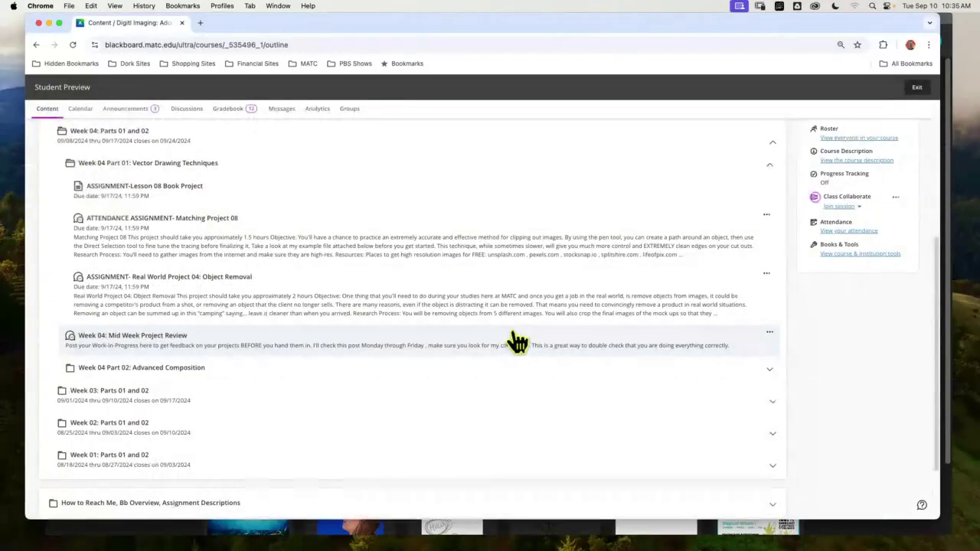
left_click(494, 369)
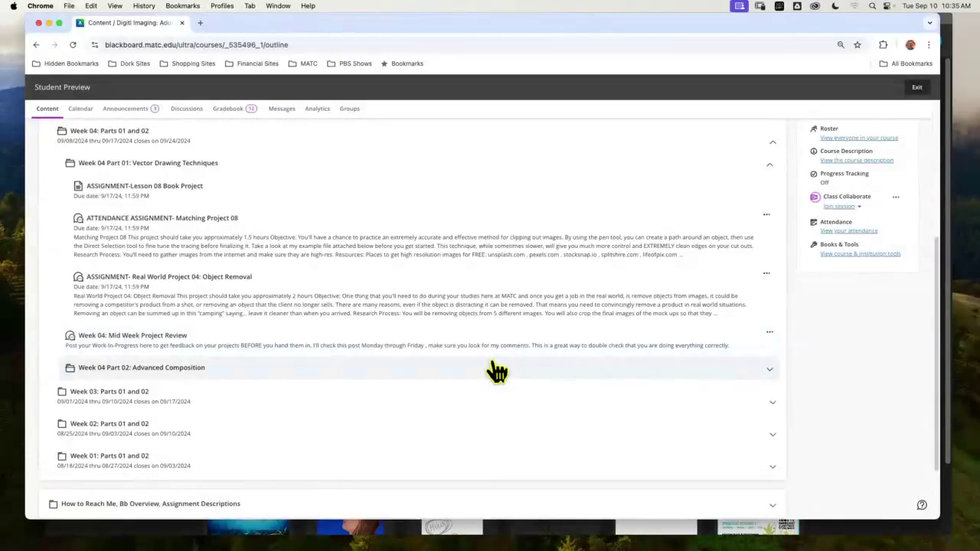
scroll(496, 372, "down", 1)
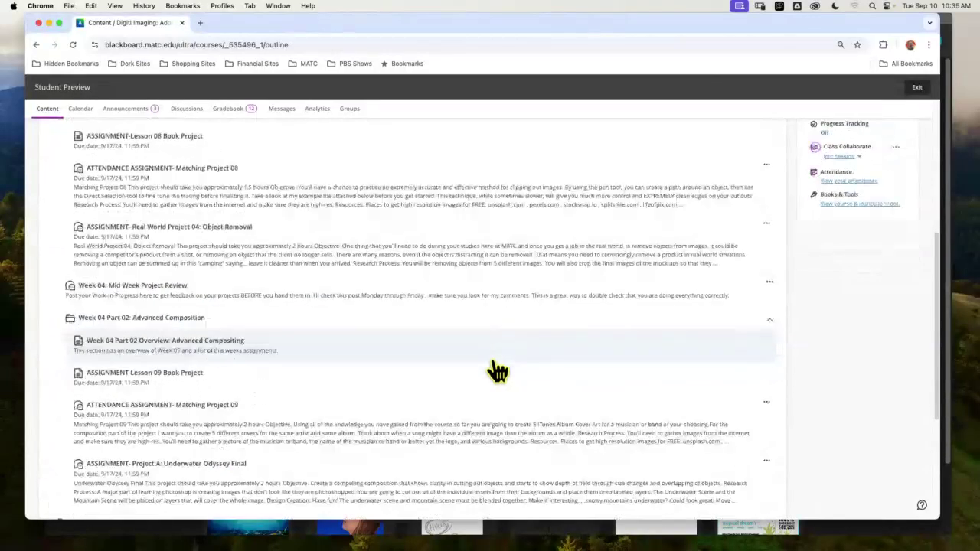
scroll(383, 278, "up", 2)
Open the Matching Project 08 assignment, review its instructions, and open the attached example file.
left_click(388, 277)
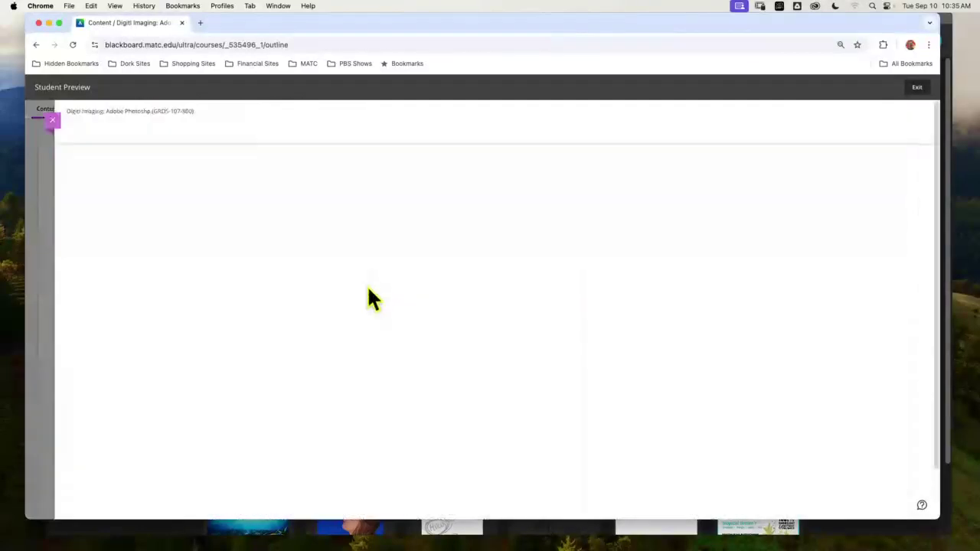
scroll(451, 348, "down", 1)
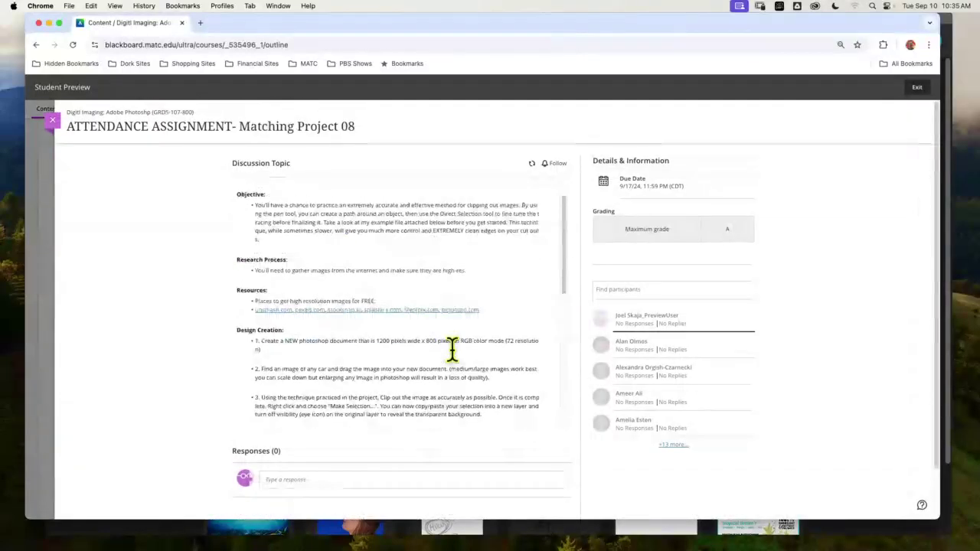
scroll(458, 344, "up", 1)
scroll(468, 340, "down", 8)
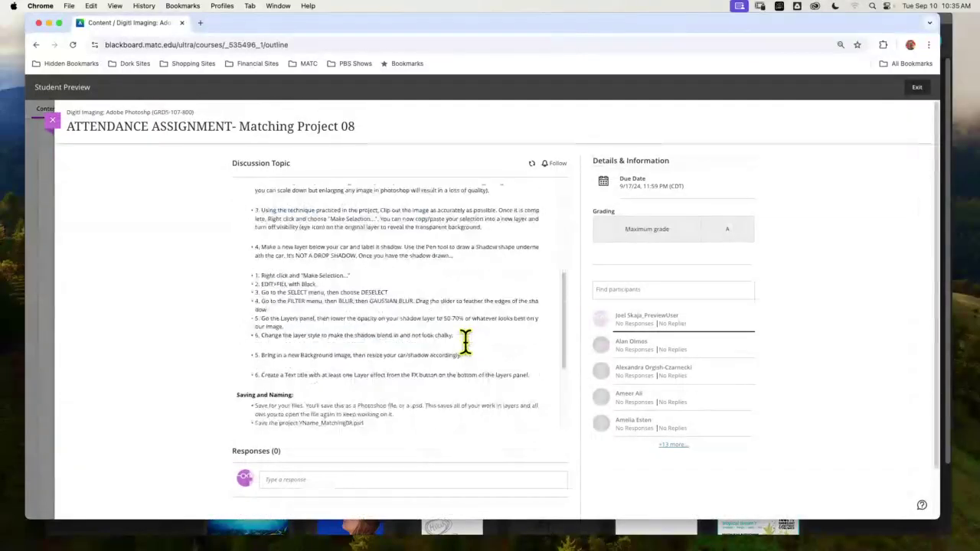
scroll(459, 344, "down", 6)
left_click(413, 369)
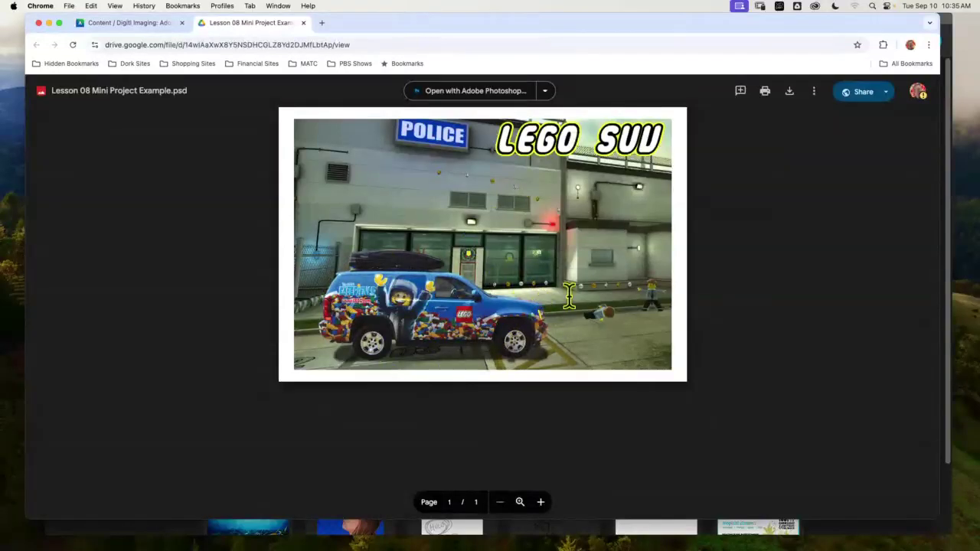
Download Lesson 08 Mini Project Example.psd from Google Drive and minimize the browser window.
left_click(789, 91)
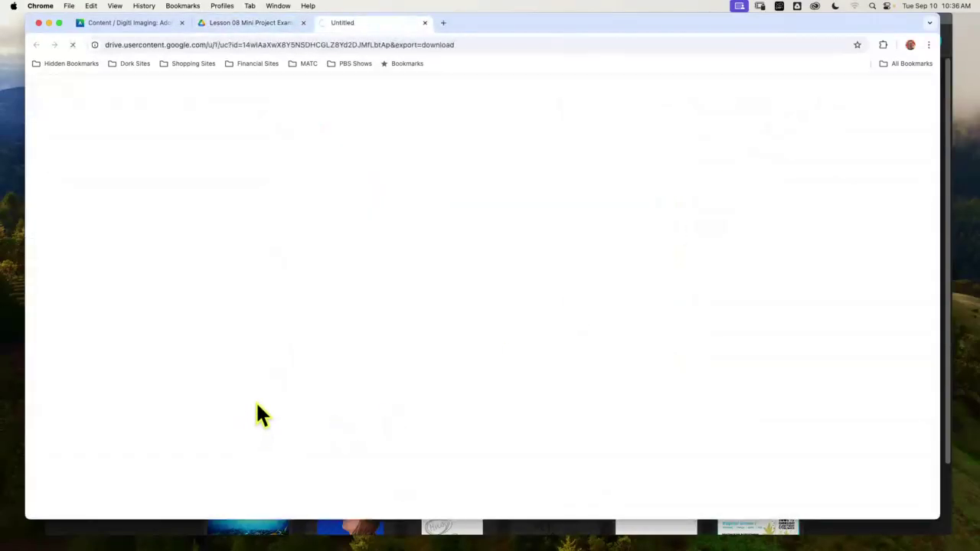
left_click(243, 24)
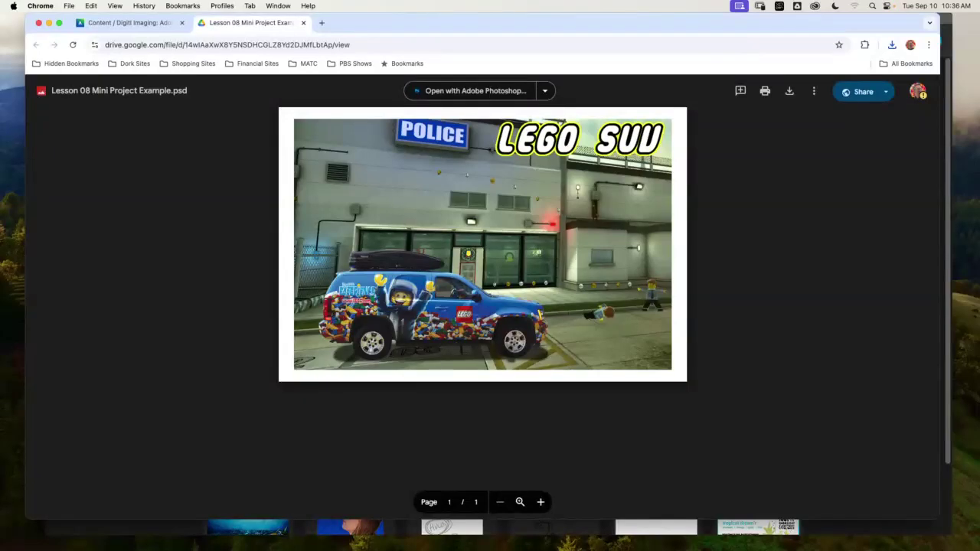
left_click(49, 22)
Switch to Photoshop and open Lesson 08 Mini Project Example.psd from the Downloads folder.
left_click(150, 36)
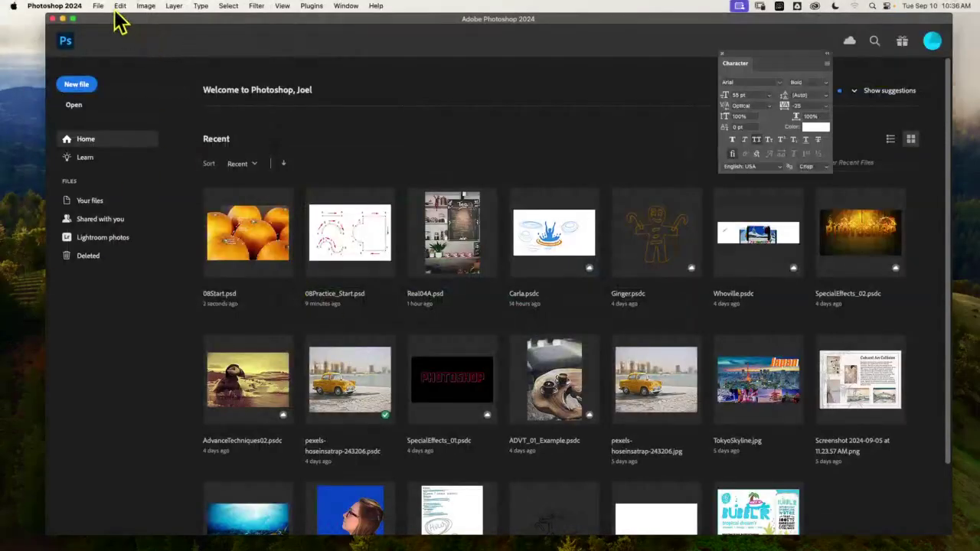
left_click(99, 7)
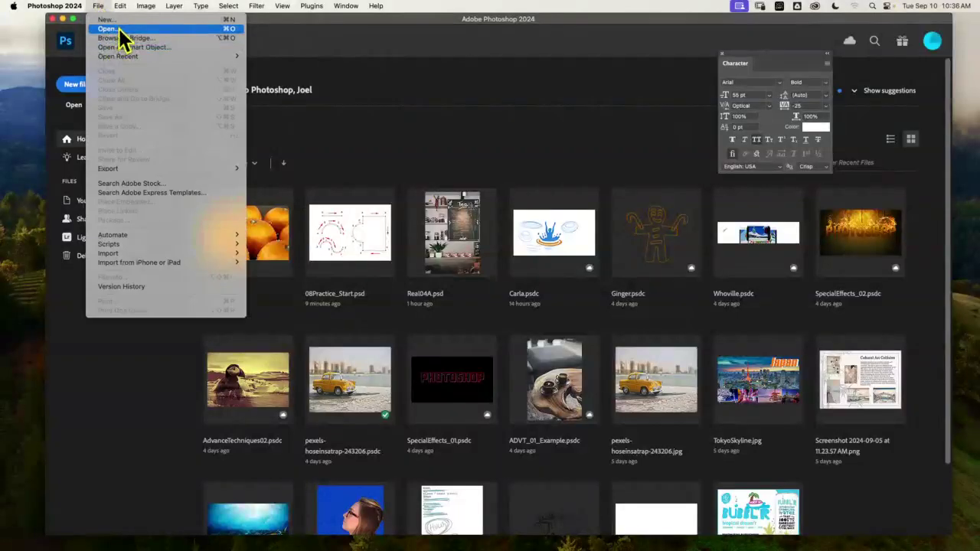
left_click(118, 28)
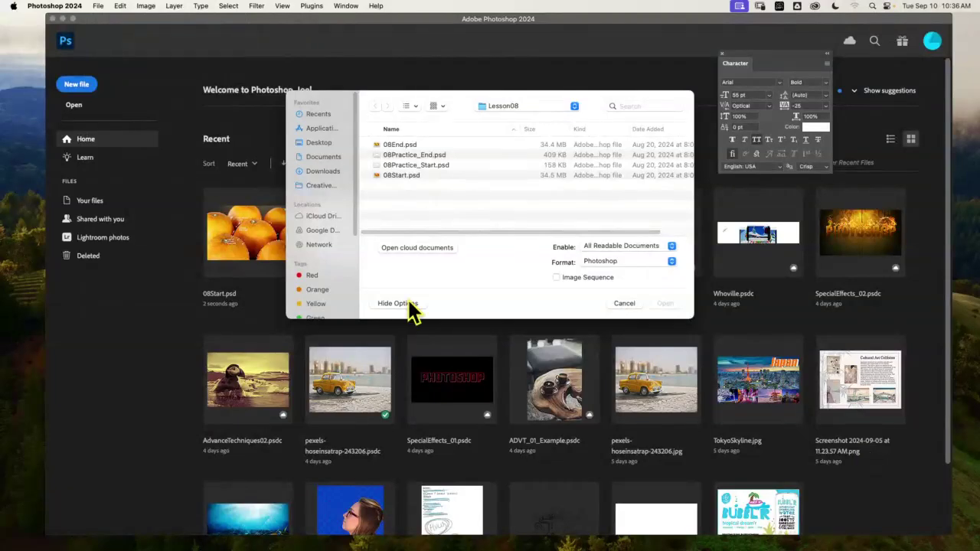
left_click(327, 170)
left_click(418, 145)
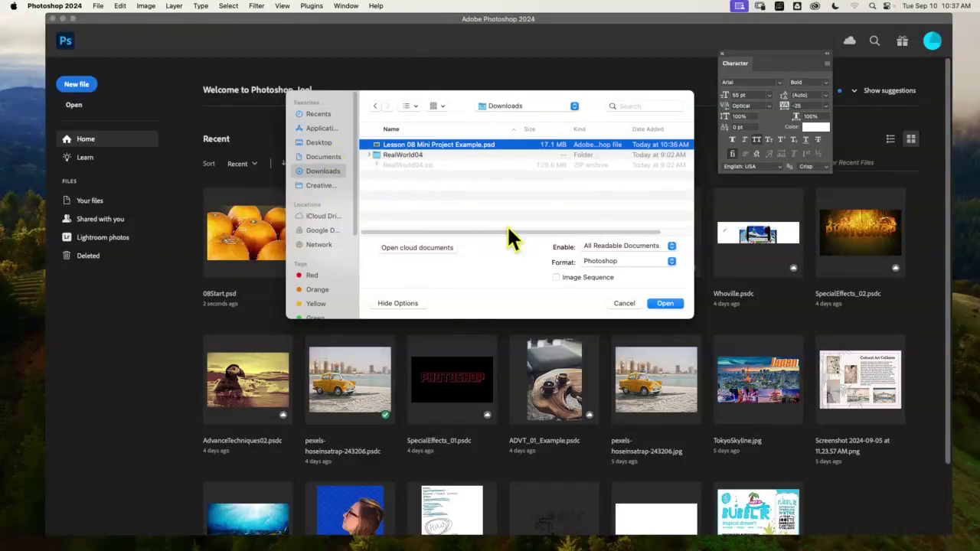
left_click(664, 303)
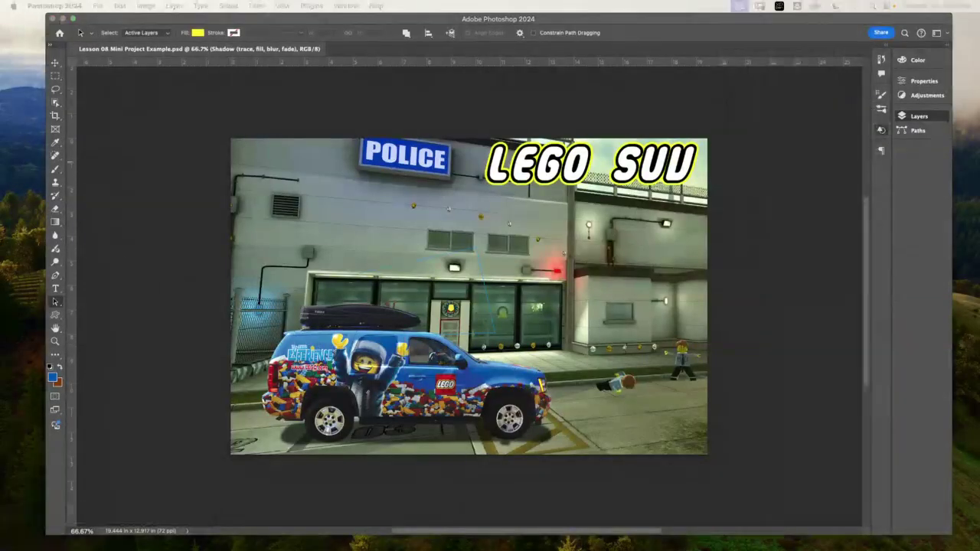
Switch to Chrome and bring up Google image results for "car images".
key("super+Tab")
double_click(194, 143)
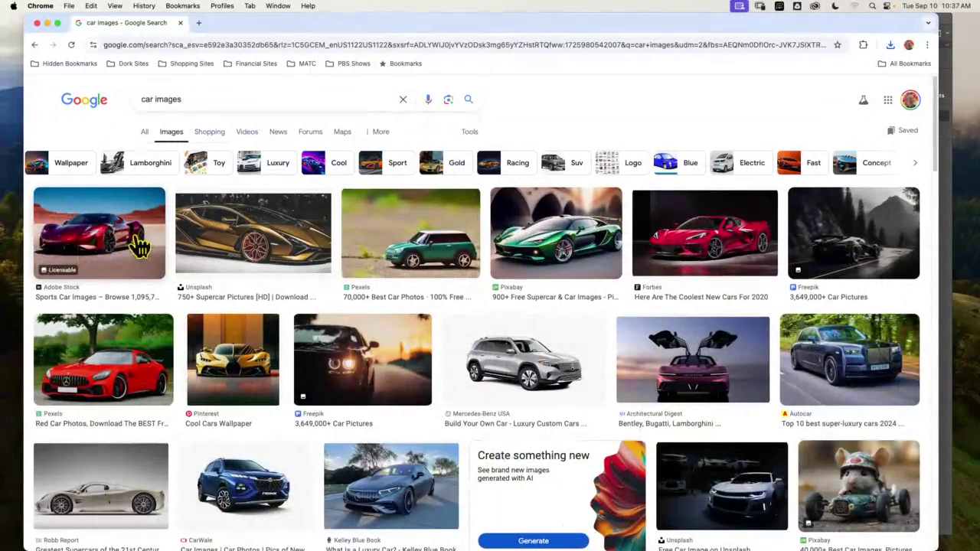
Preview the red Adobe Stock sports car image and compare its angle with the LEGO SUV example in Photoshop.
left_click(138, 278)
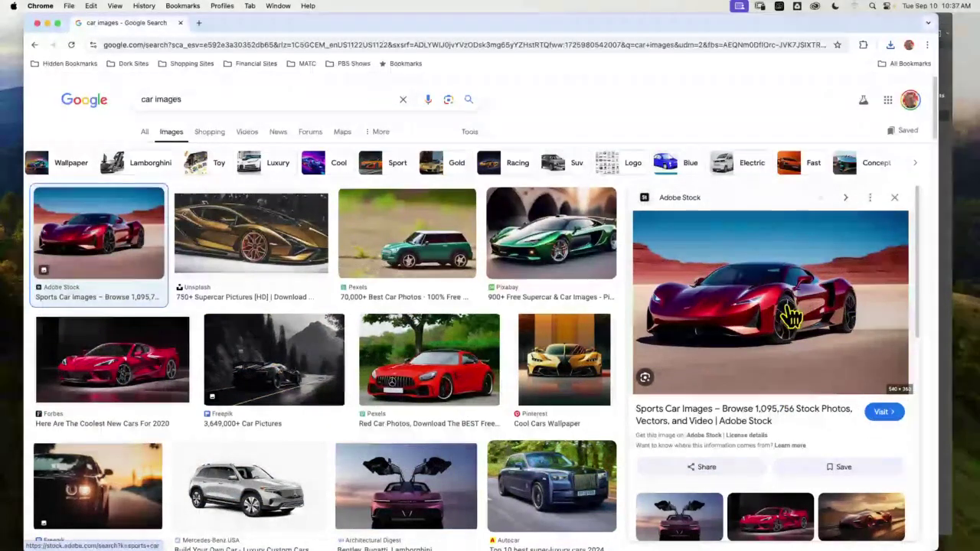
left_click_drag(843, 29, 328, 35)
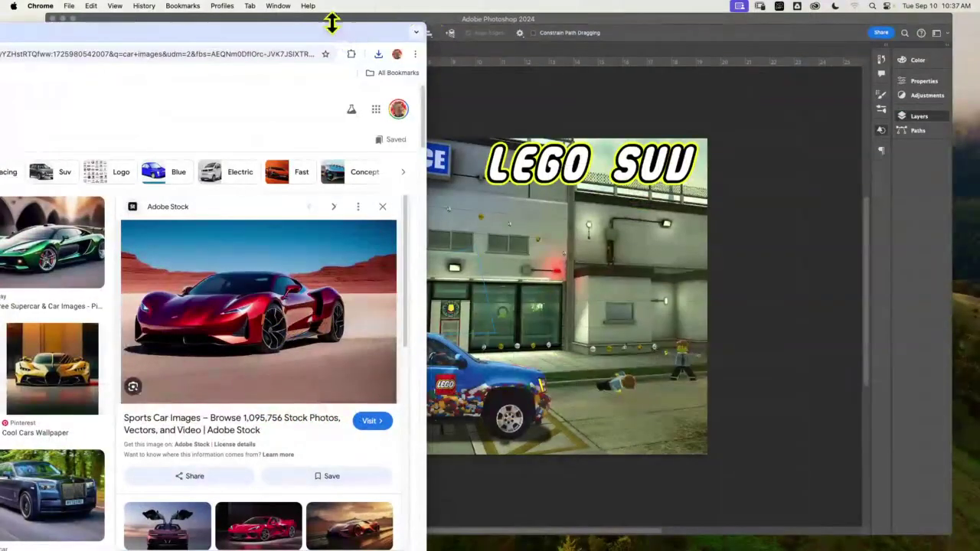
left_click_drag(333, 23, 842, 14)
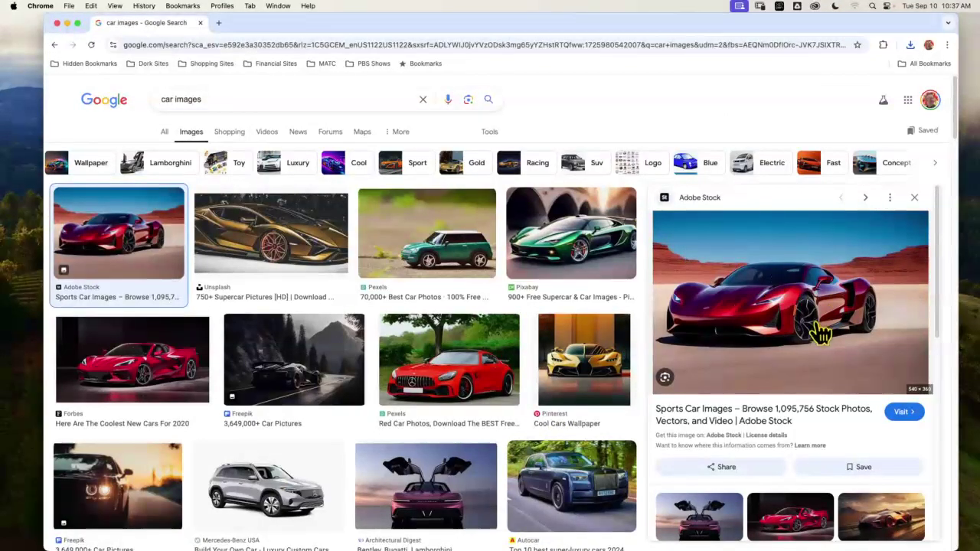
Open pexels.com in a new browser tab.
left_click(218, 23)
type("pe")
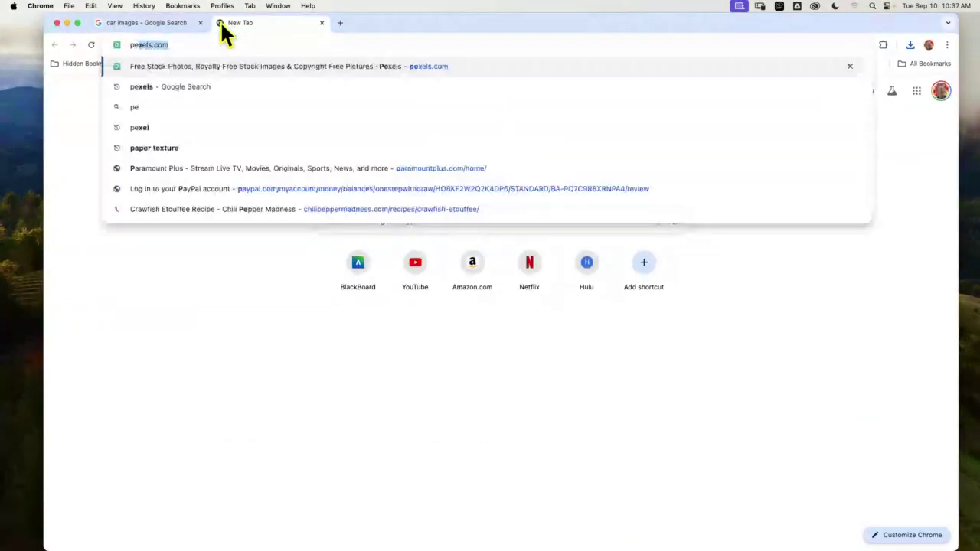
key("Return")
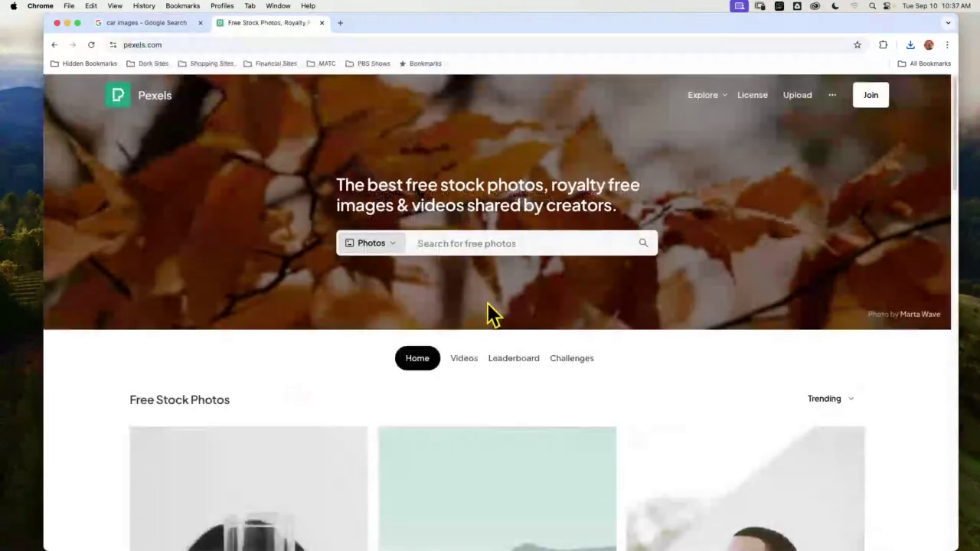
Search Pexels for "city backdrops" photos and look through the results.
left_click(423, 244)
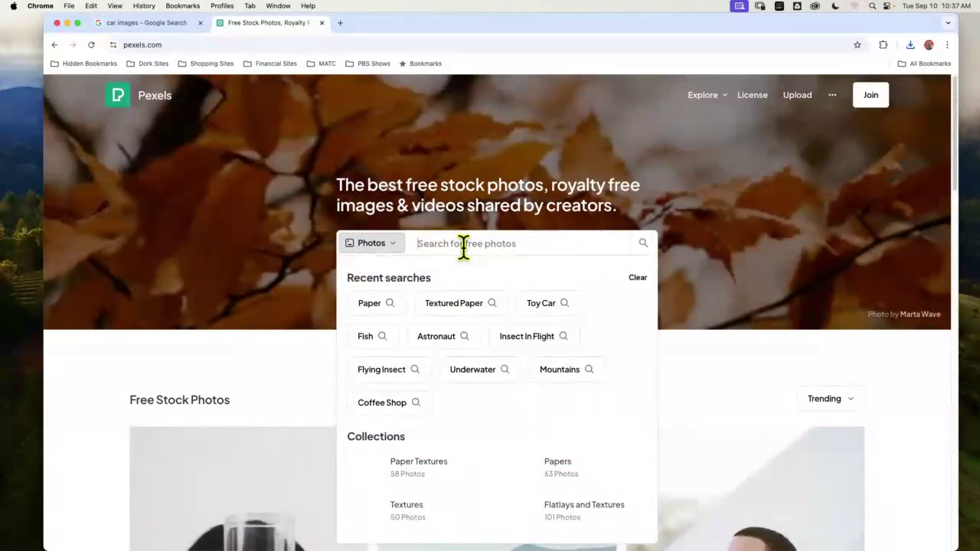
type("city")
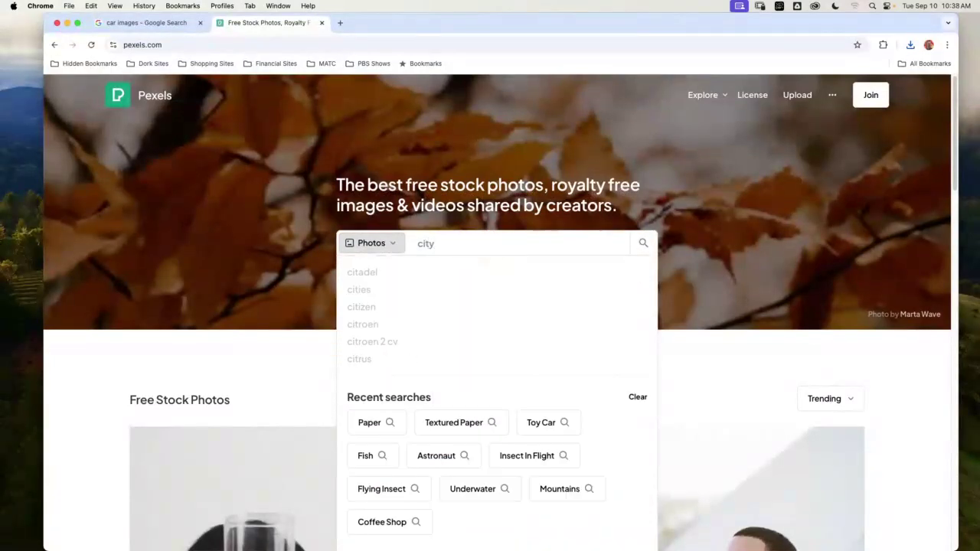
type(" backdr")
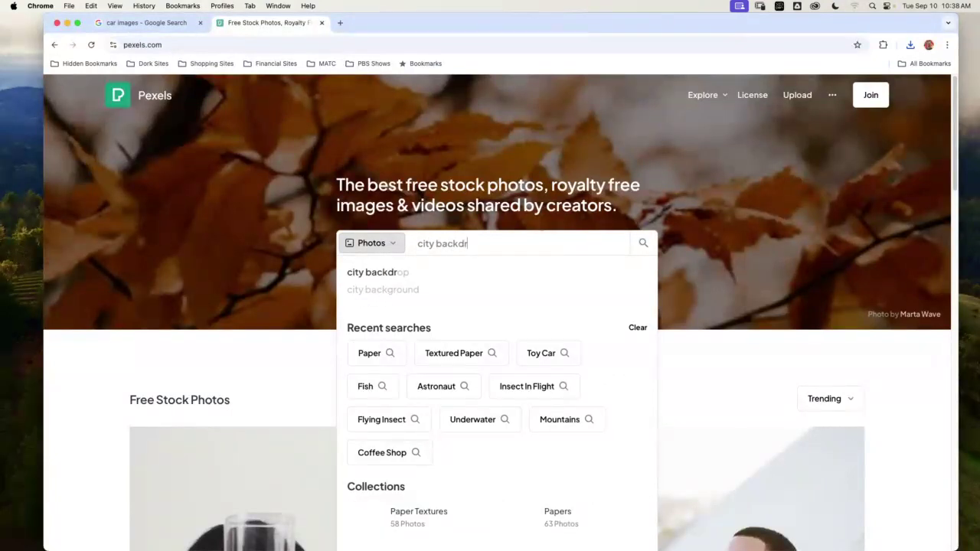
type("ops")
key("Return")
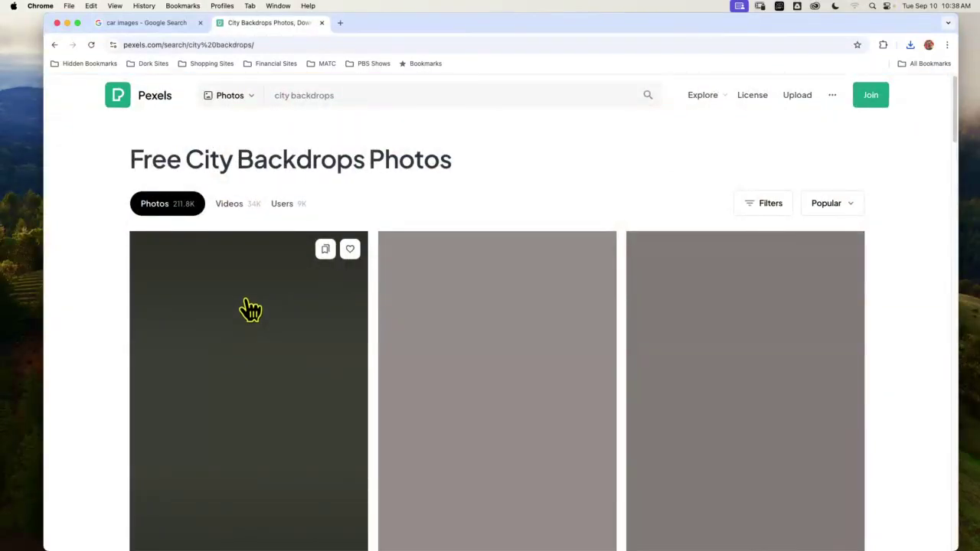
scroll(255, 314, "down", 3)
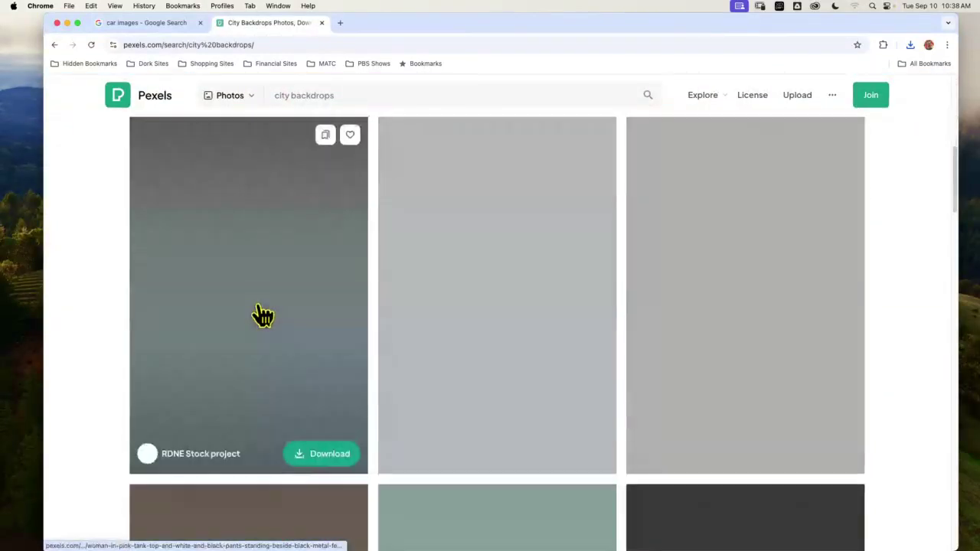
scroll(260, 315, "up", 2)
scroll(261, 314, "up", 1)
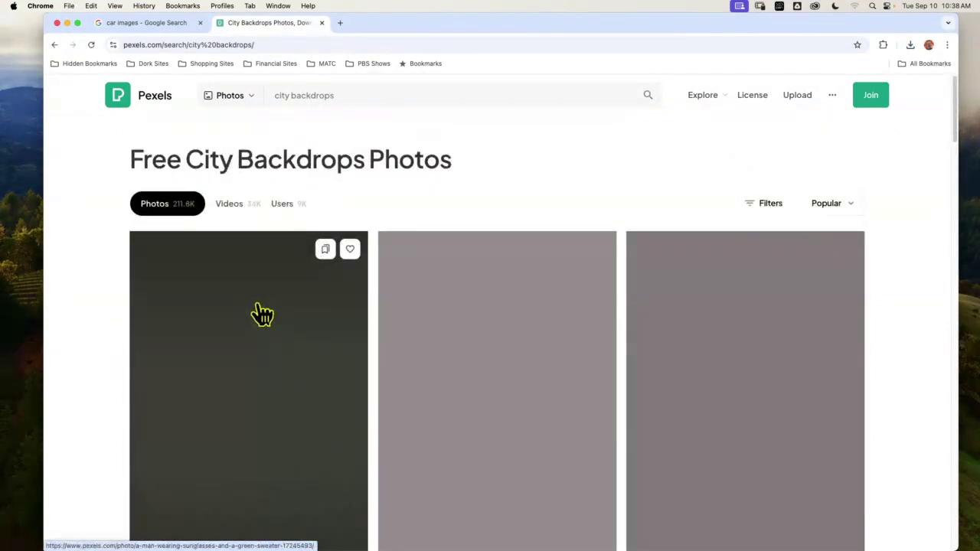
Shorten the Pexels photo search to "city" and run it.
left_click(345, 95)
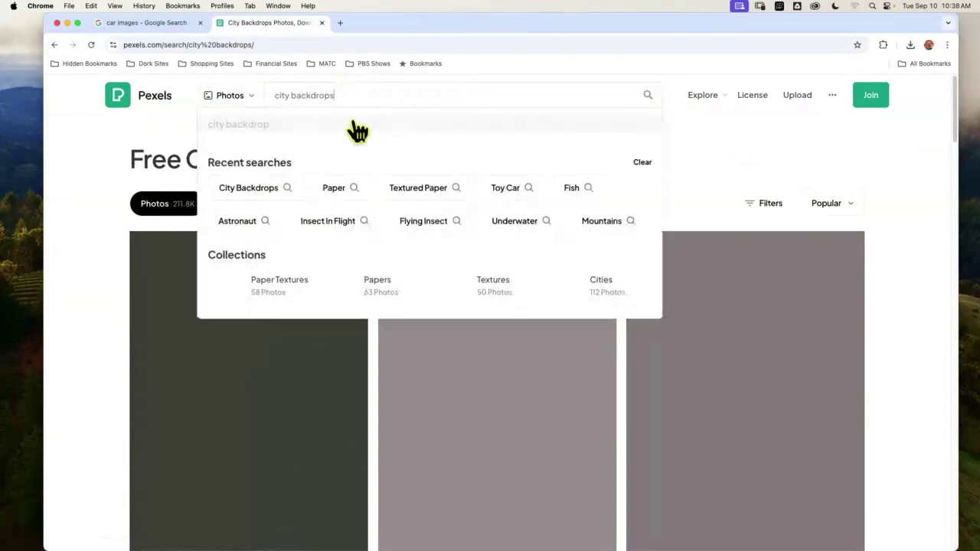
key("BackSpace")
key("BackSpace")
key("BackSpace")
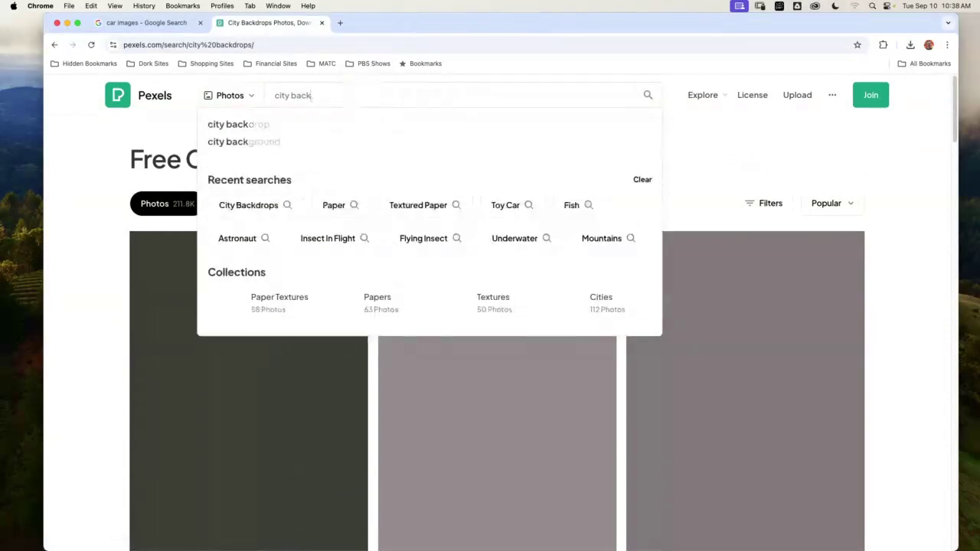
key("BackSpace")
key("BackSpace")
key("BackSpace")
key("BackSpace")
key("BackSpace")
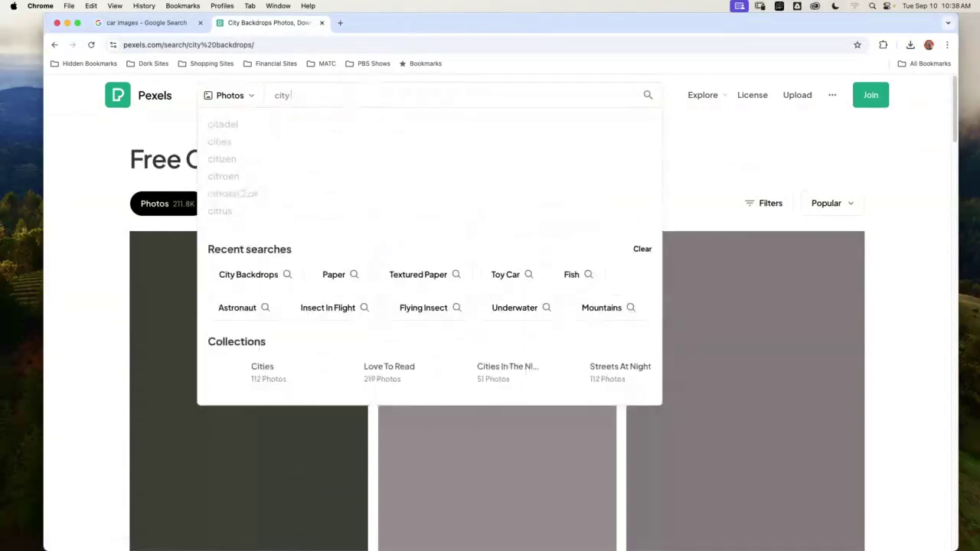
key("Return")
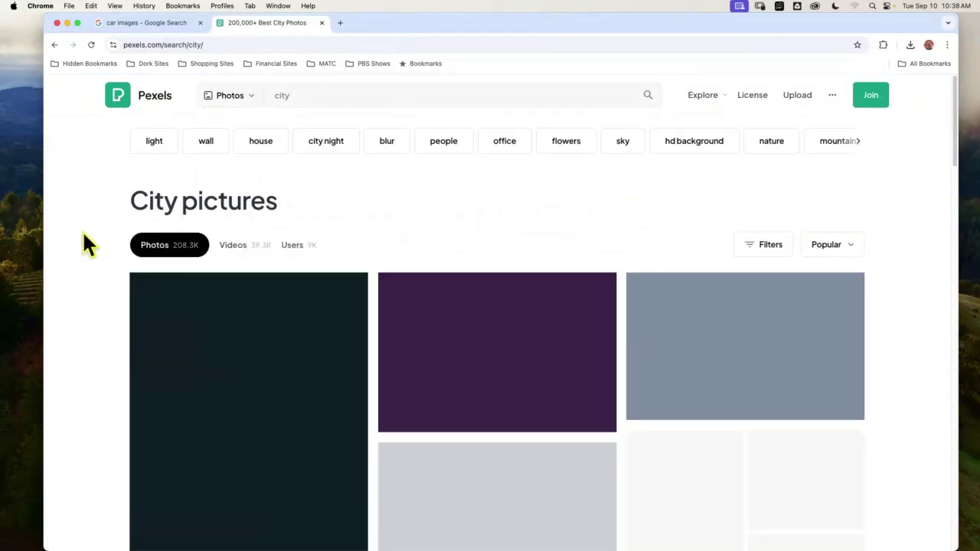
Reload the Pexels city results page and browse the photos for a suitable street background.
scroll(85, 235, "down", 10)
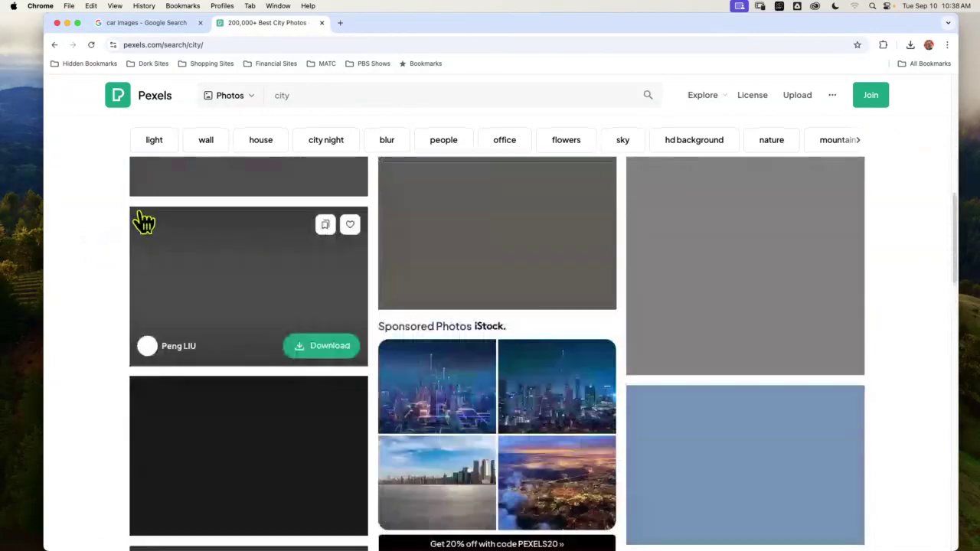
left_click(91, 45)
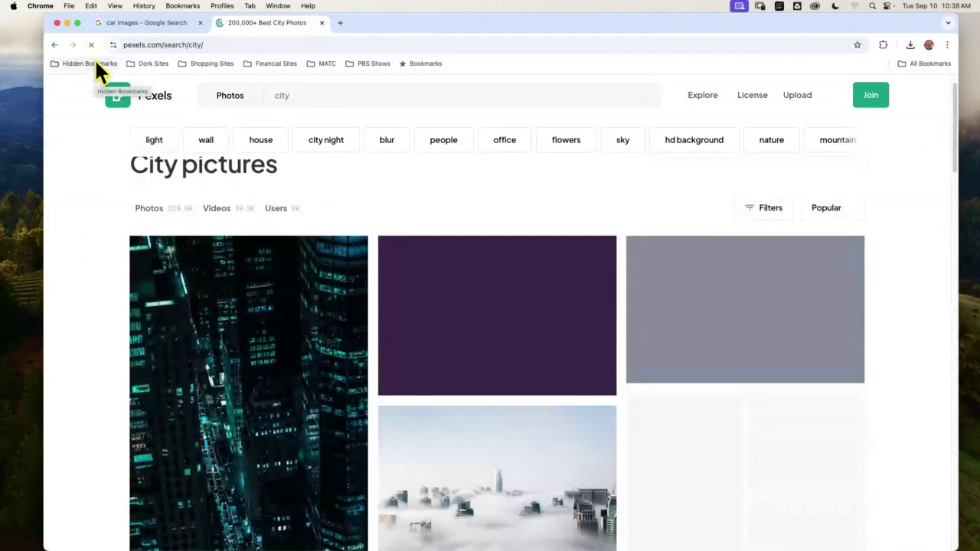
scroll(167, 374, "down", 2)
scroll(135, 346, "down", 5)
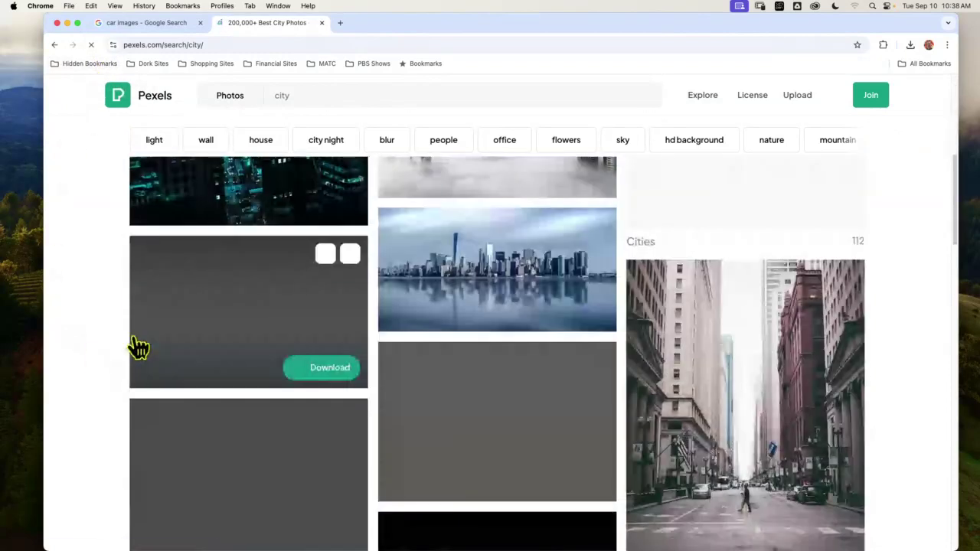
scroll(140, 345, "down", 4)
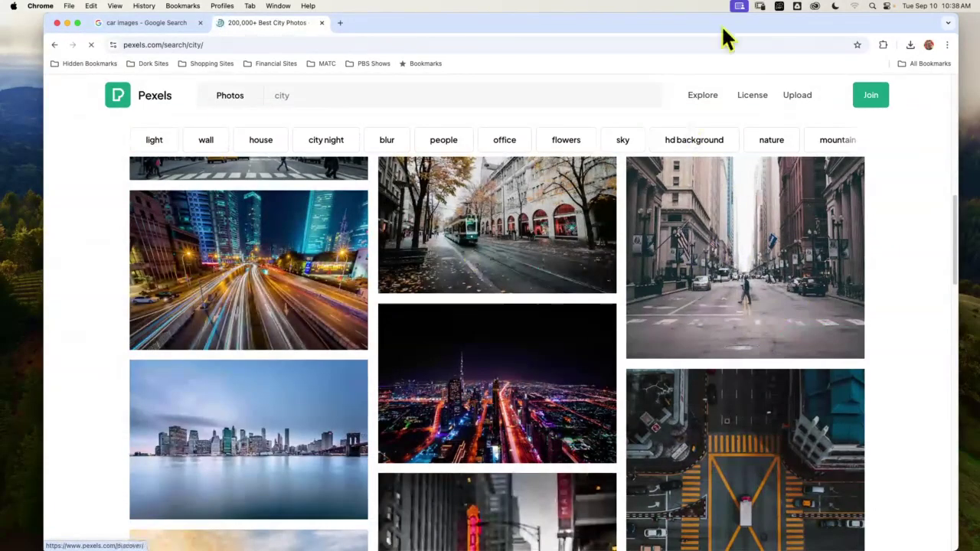
Compare the red sports car in the Google image results with the Pexels city street photos and the Photoshop example.
left_click_drag(727, 26, 226, 40)
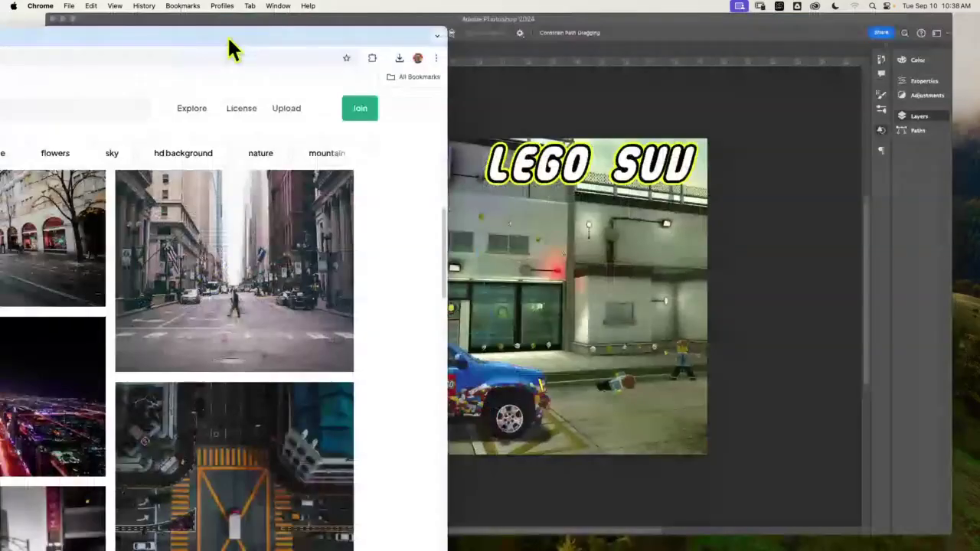
double_click(227, 35)
left_click(124, 23)
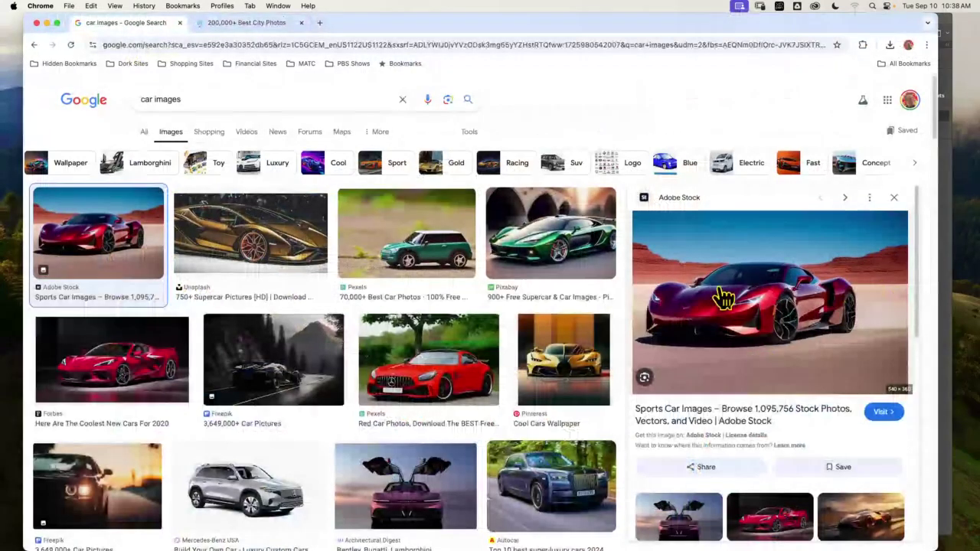
left_click(252, 23)
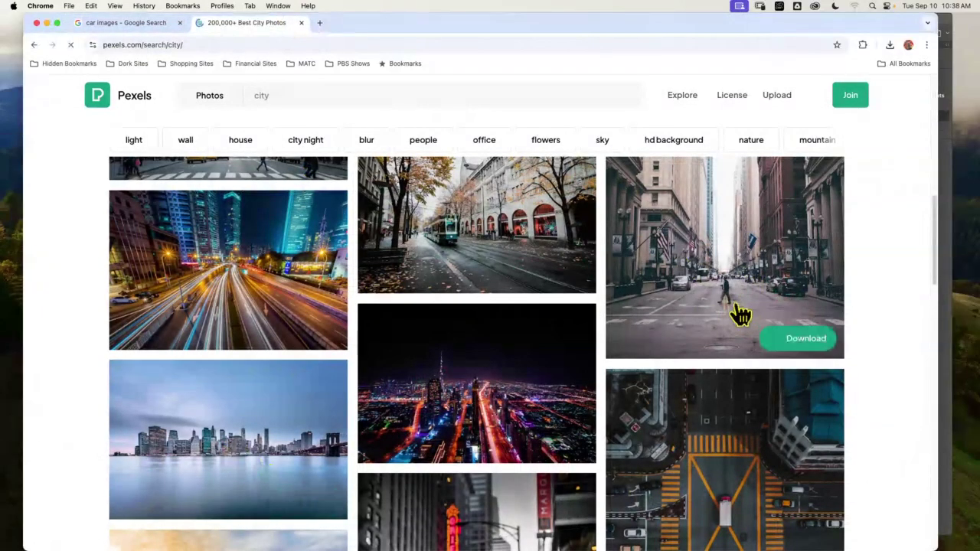
scroll(742, 306, "down", 1)
scroll(749, 302, "up", 1)
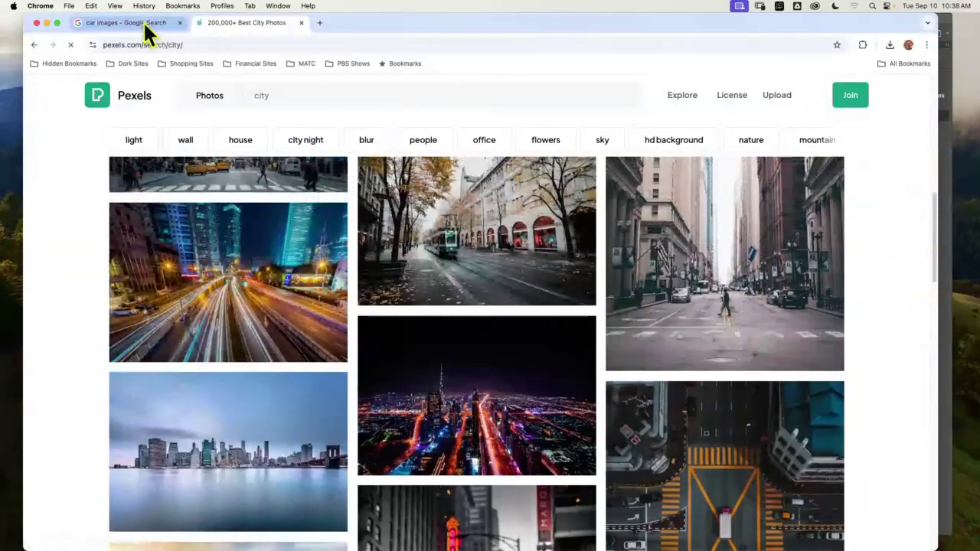
left_click(150, 30)
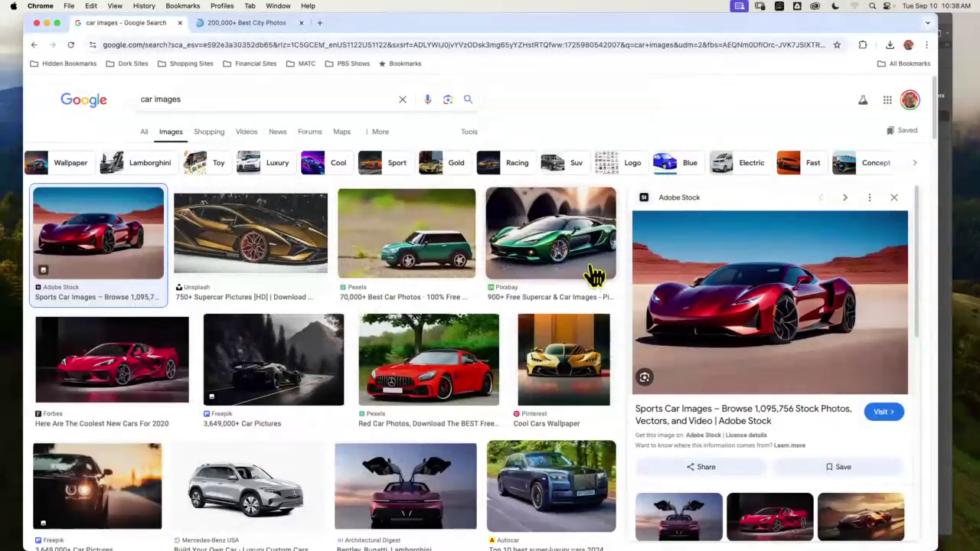
left_click(258, 24)
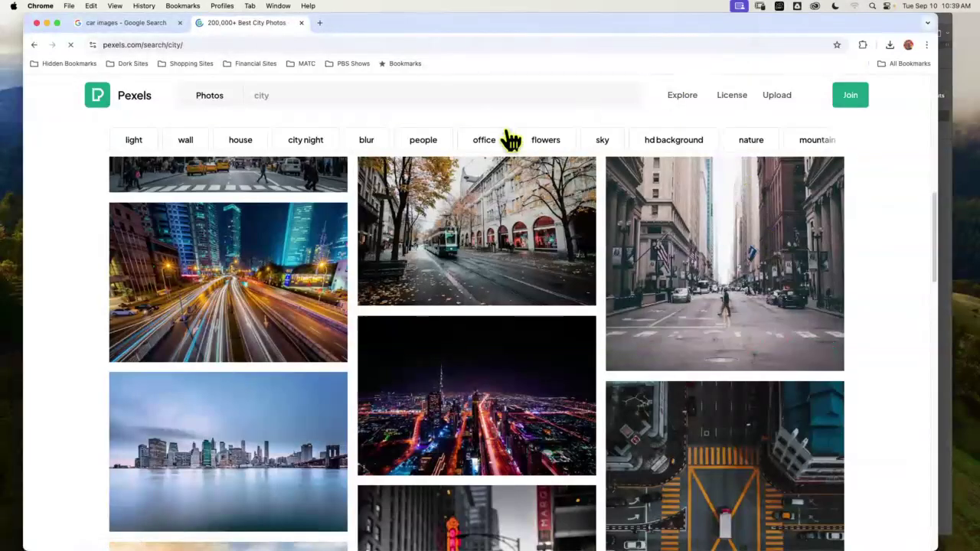
left_click(133, 29)
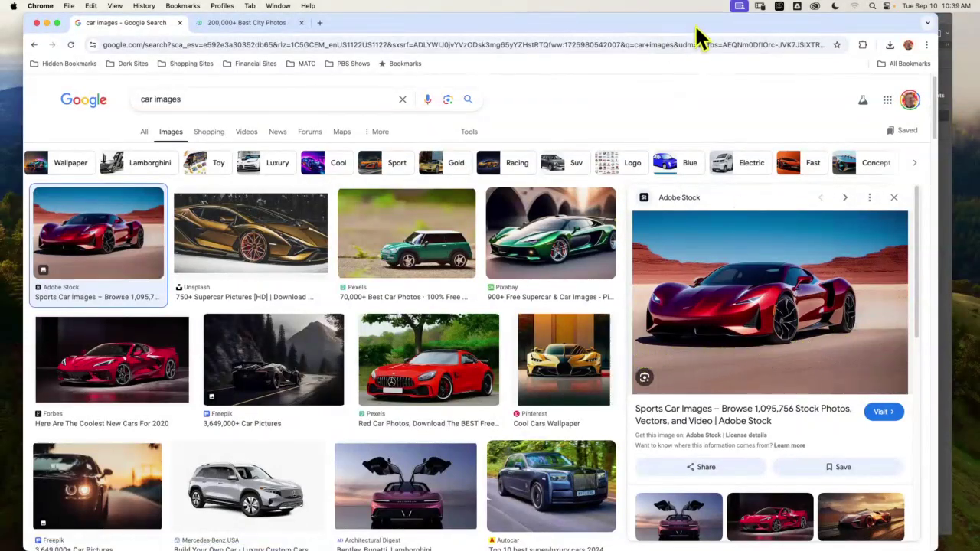
Check the LEGO SUV example in Photoshop, then return to Chrome and preview the green Mini image from Pexels.
left_click_drag(695, 39, 431, 92)
key("super+h")
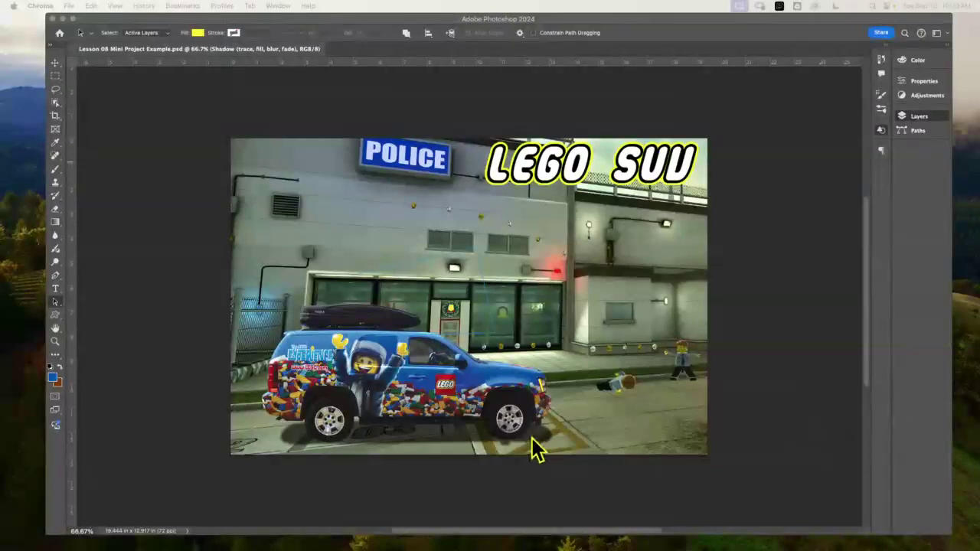
key("super+Tab")
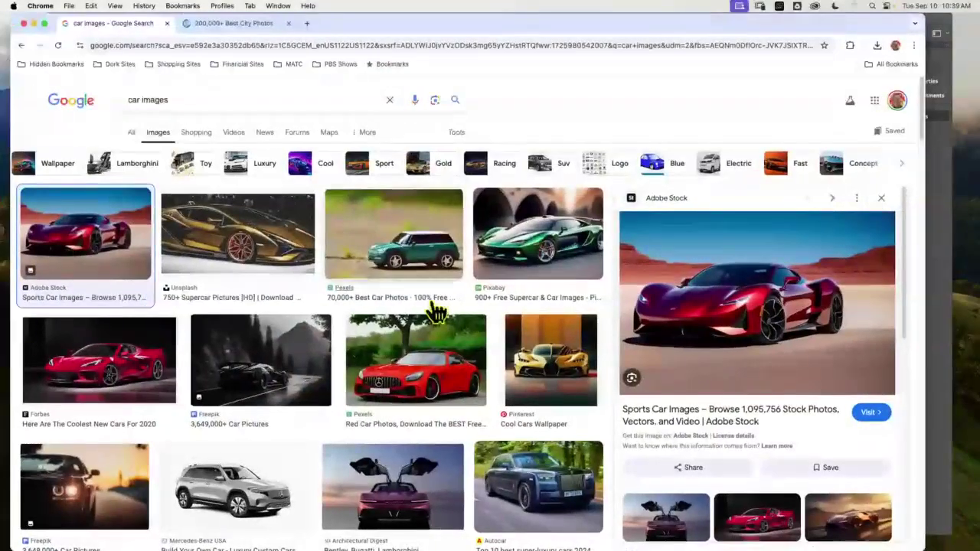
left_click_drag(419, 255, 420, 261)
left_click(421, 261)
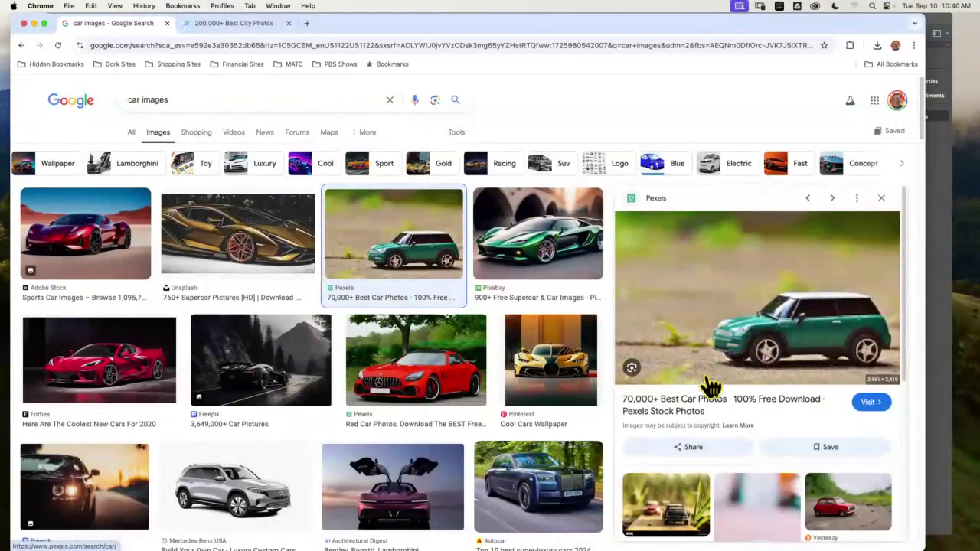
Switch to Photoshop and isolate the Truck layer in the Pen Tool Clip group by hiding the other layers.
left_click_drag(603, 24, 496, 42)
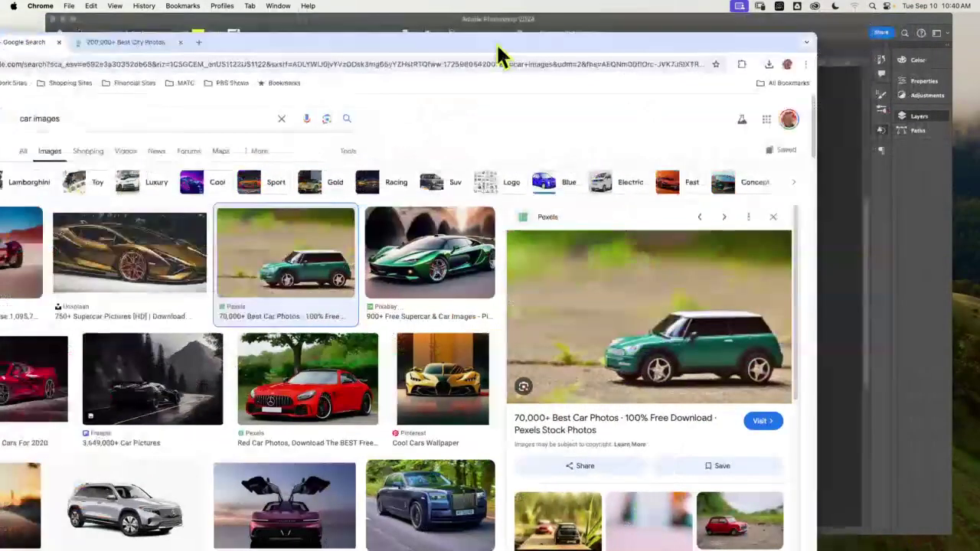
key("super+h")
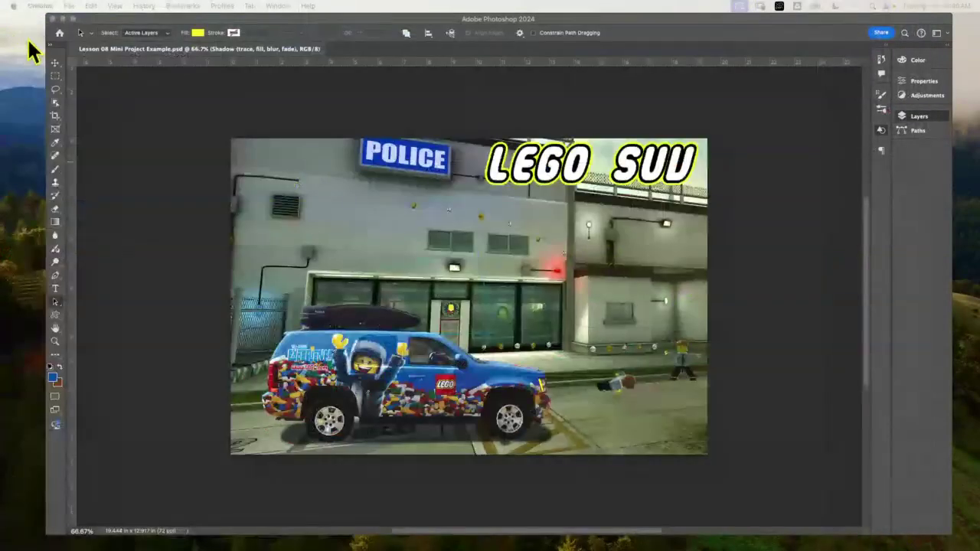
left_click(218, 67)
left_click_drag(784, 290, 782, 196)
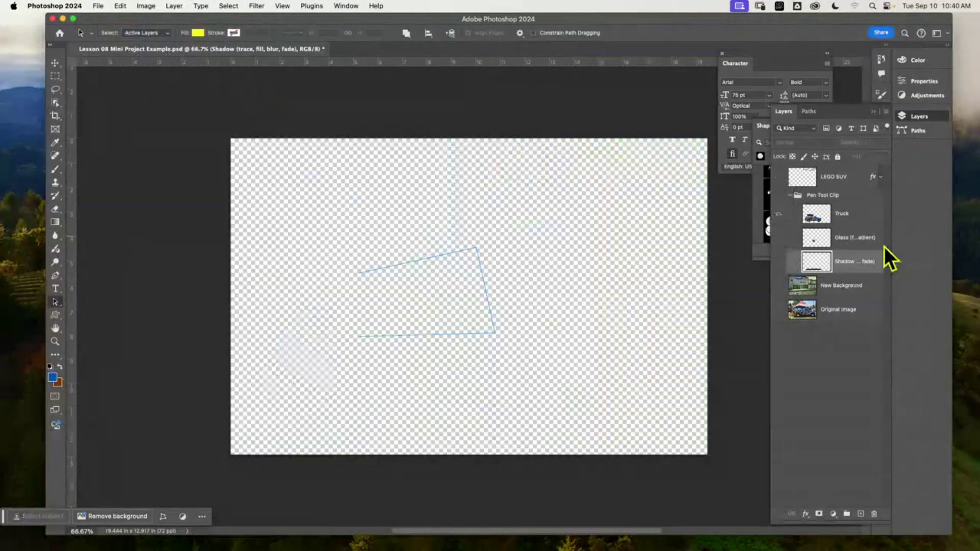
left_click(869, 222)
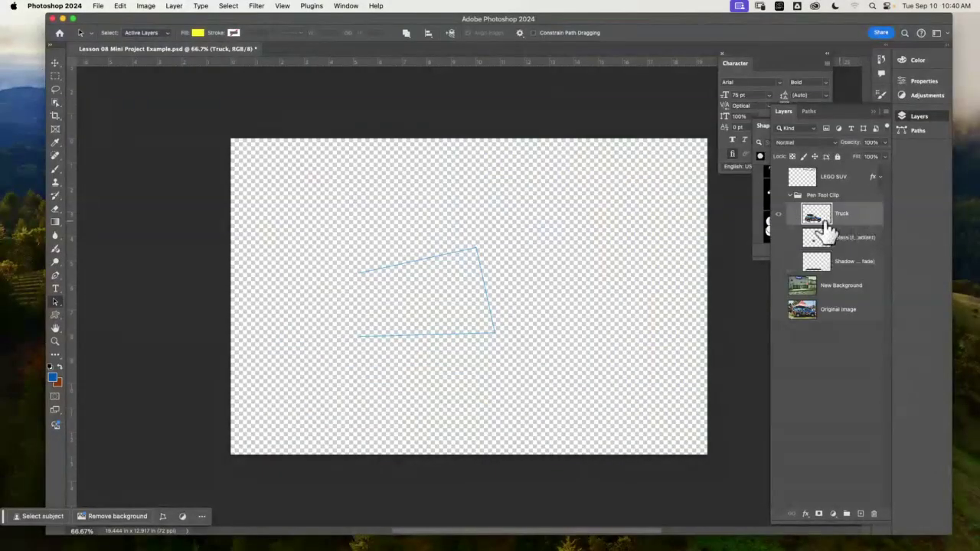
left_click(778, 195)
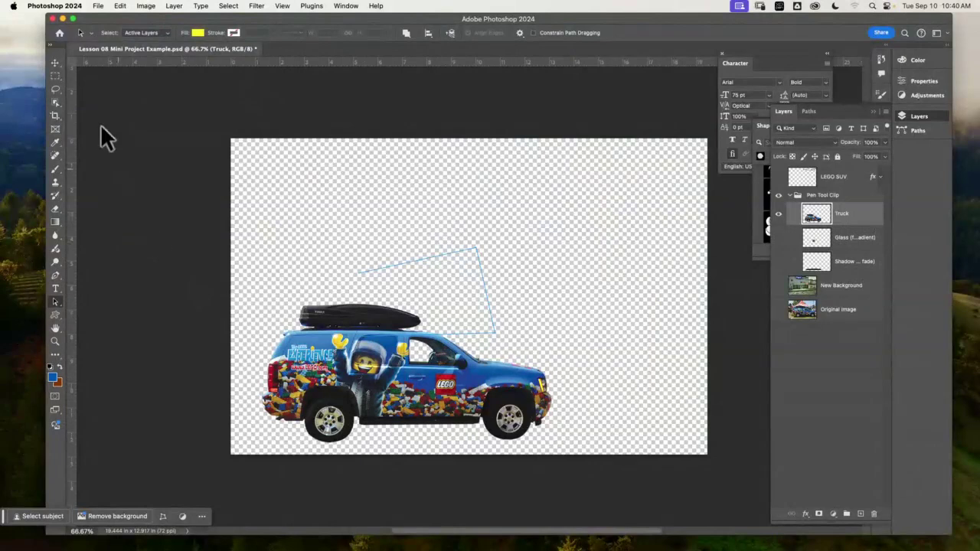
Move the truck cutout up and slightly right, toward the middle of the canvas.
left_click(56, 63)
left_click_drag(466, 378, 509, 290)
key("super")
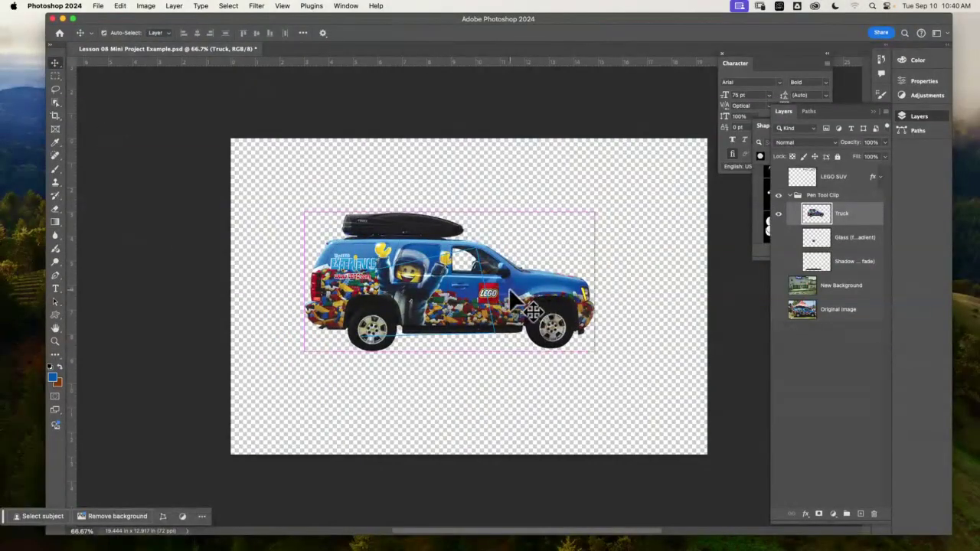
Add a Drop Shadow style to the Truck layer with 95% opacity, 45 px distance and 29% spread.
key("super+equal")
key("super+equal")
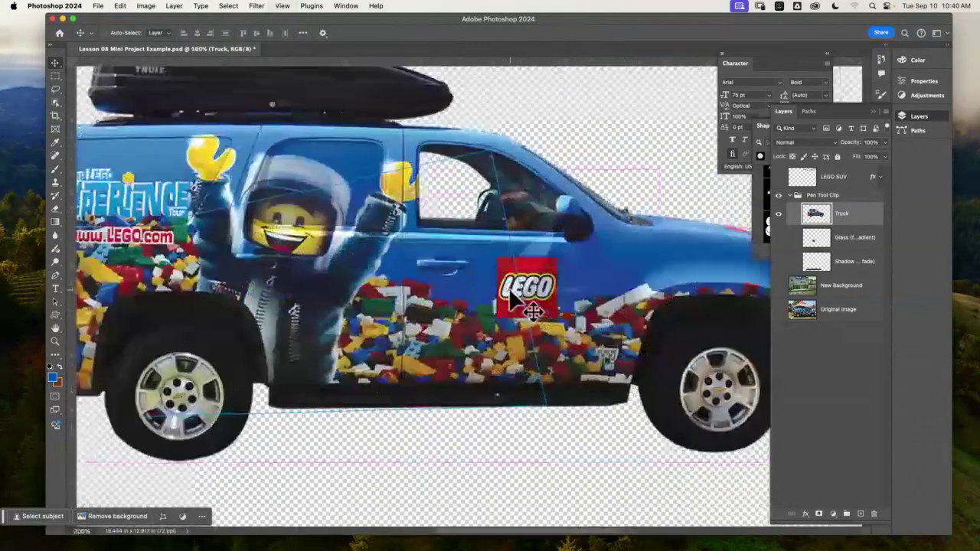
key("super+minus")
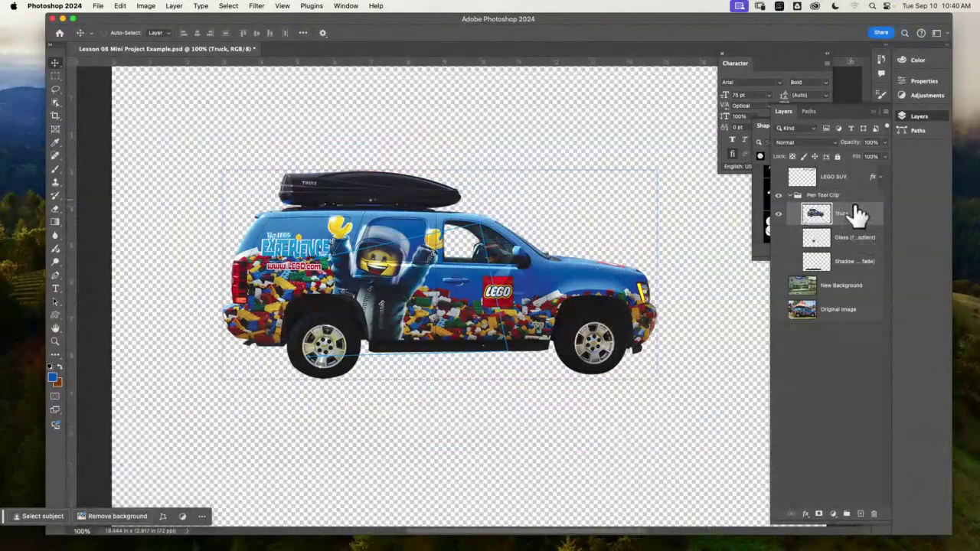
double_click(864, 219)
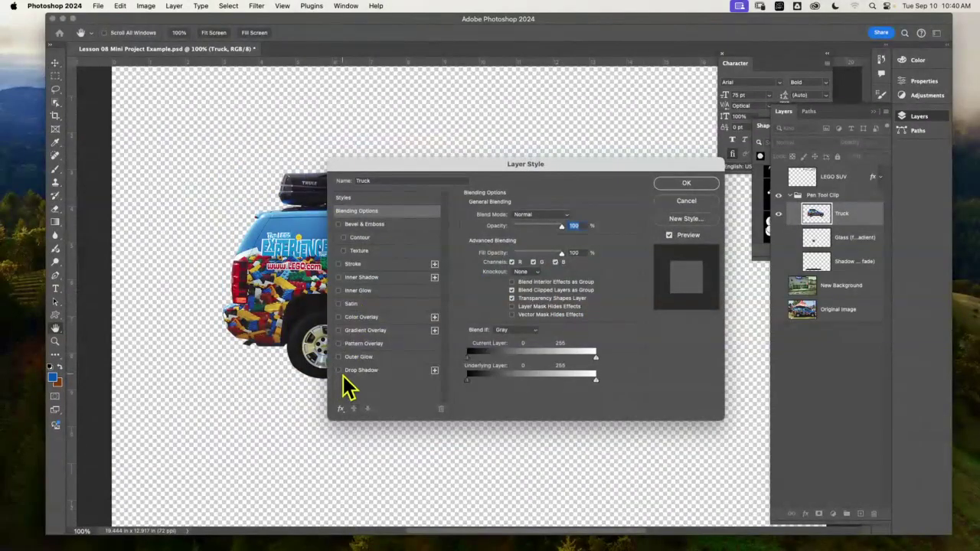
left_click_drag(588, 169, 698, 136)
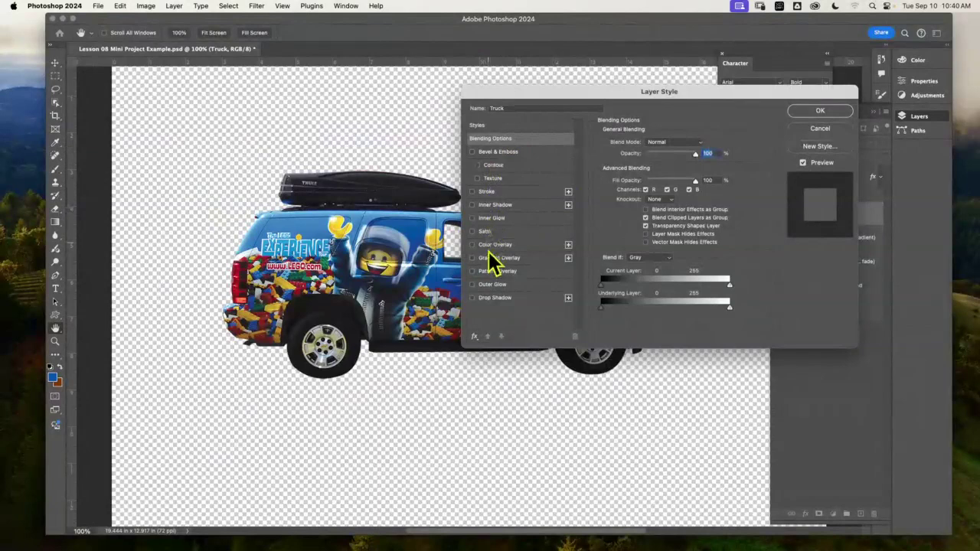
left_click(472, 298)
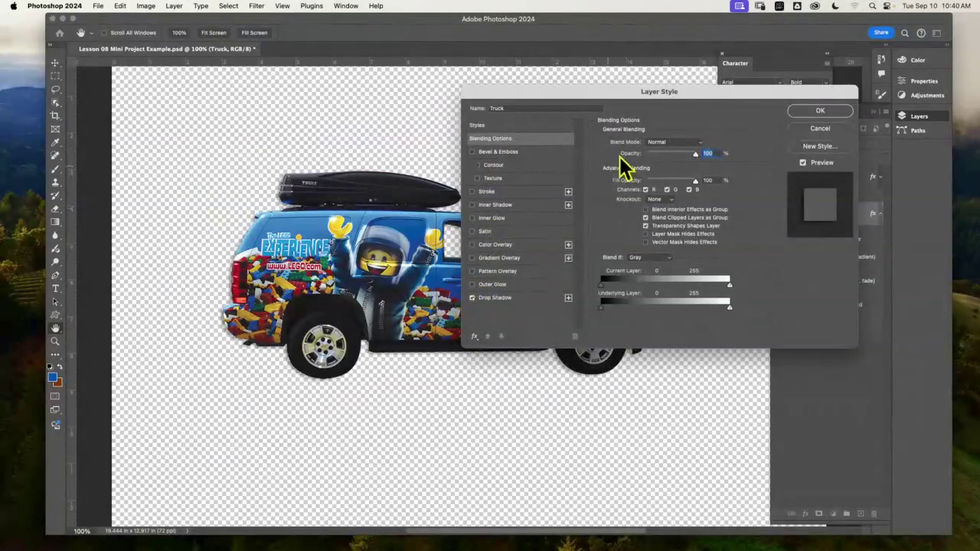
left_click(536, 298)
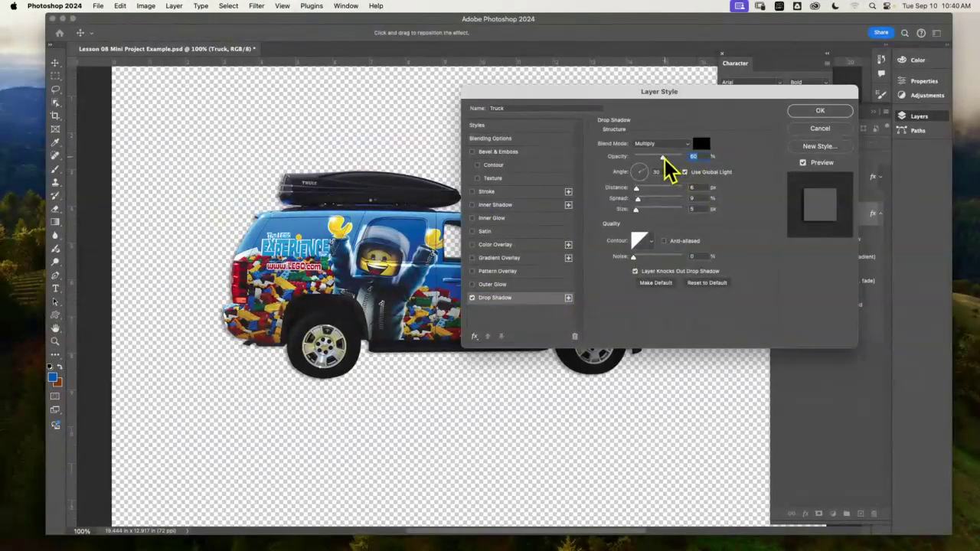
mouse_move(640, 193)
left_mouse_down()
mouse_move(657, 204)
mouse_move(647, 199)
left_mouse_up()
left_click_drag(662, 156, 680, 156)
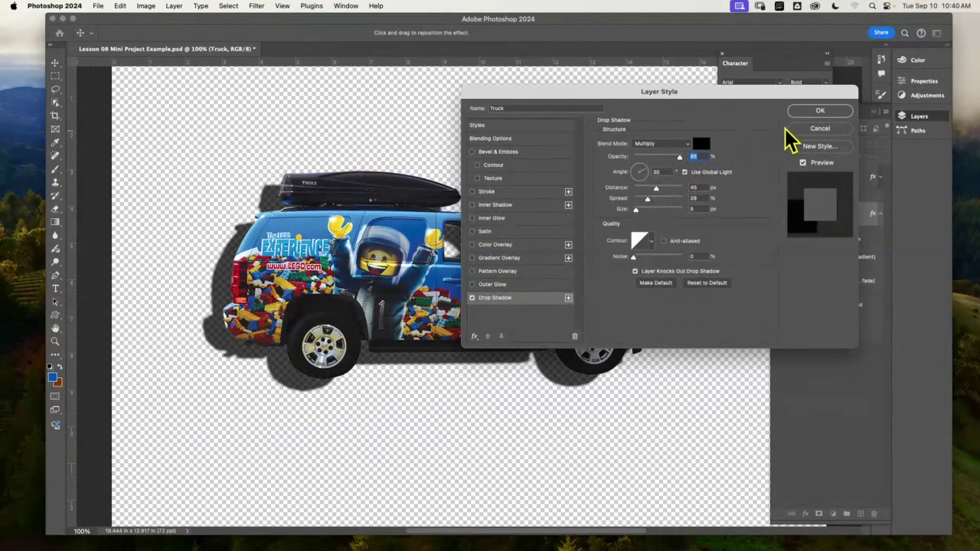
left_click(822, 113)
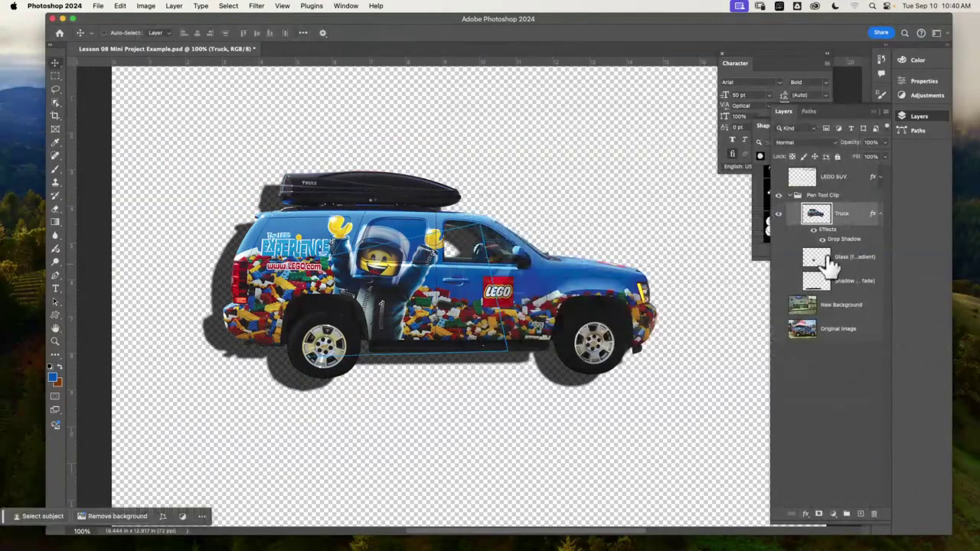
Show the New Background layer and place the truck on the pavement in front of the police building with its layer effects hidden.
left_click(778, 305)
left_click_drag(533, 377, 588, 465)
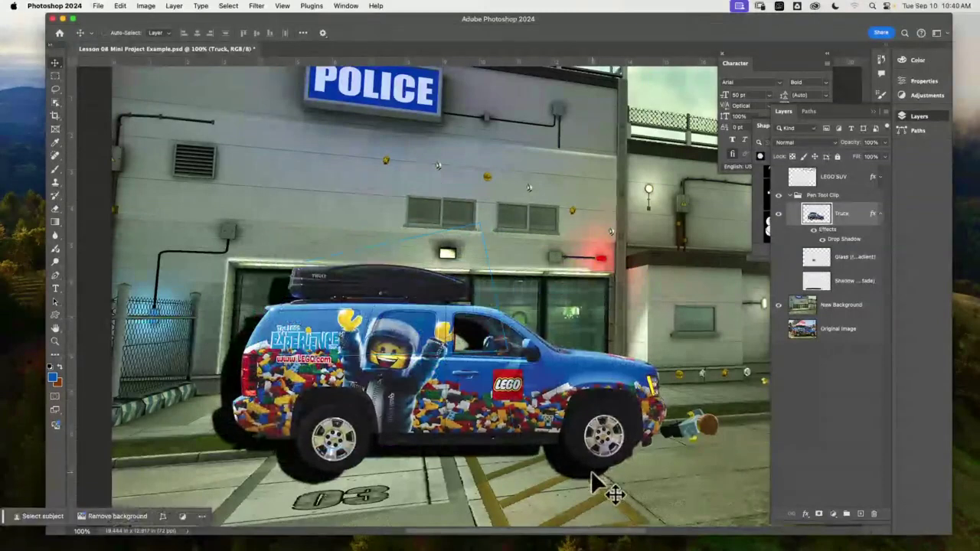
left_click_drag(613, 359, 601, 412)
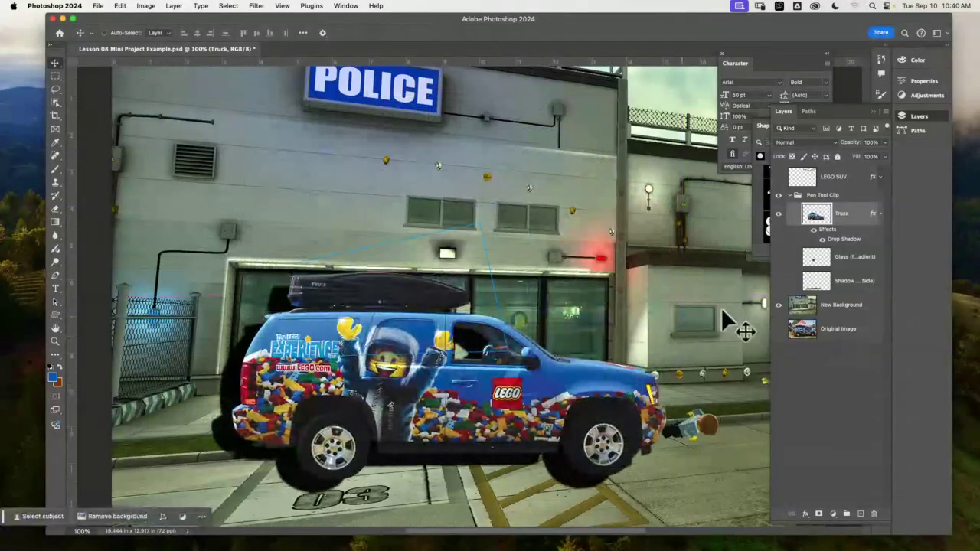
left_click(820, 230)
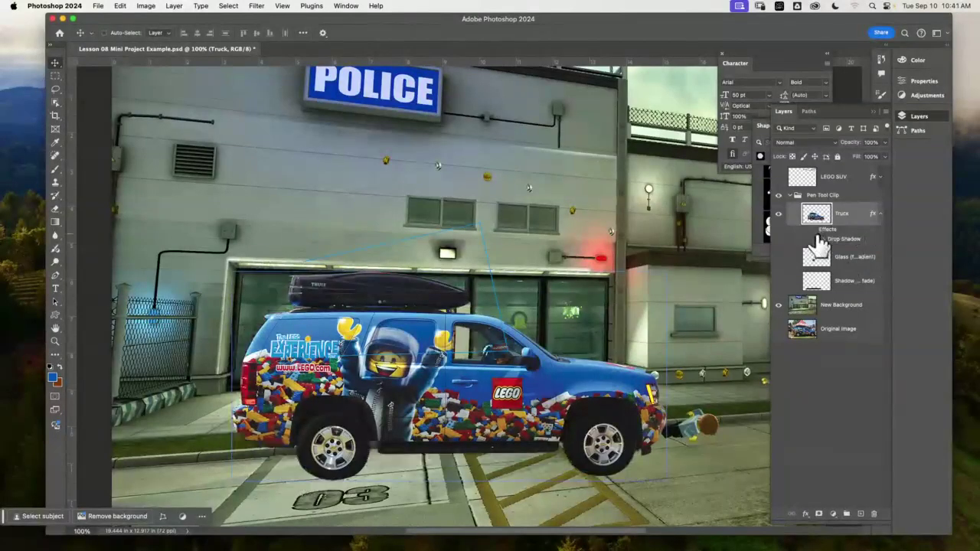
mouse_move(605, 398)
left_mouse_down()
mouse_move(567, 409)
mouse_move(589, 413)
mouse_move(613, 383)
mouse_move(620, 402)
mouse_move(534, 417)
mouse_move(612, 400)
mouse_move(598, 403)
left_mouse_up()
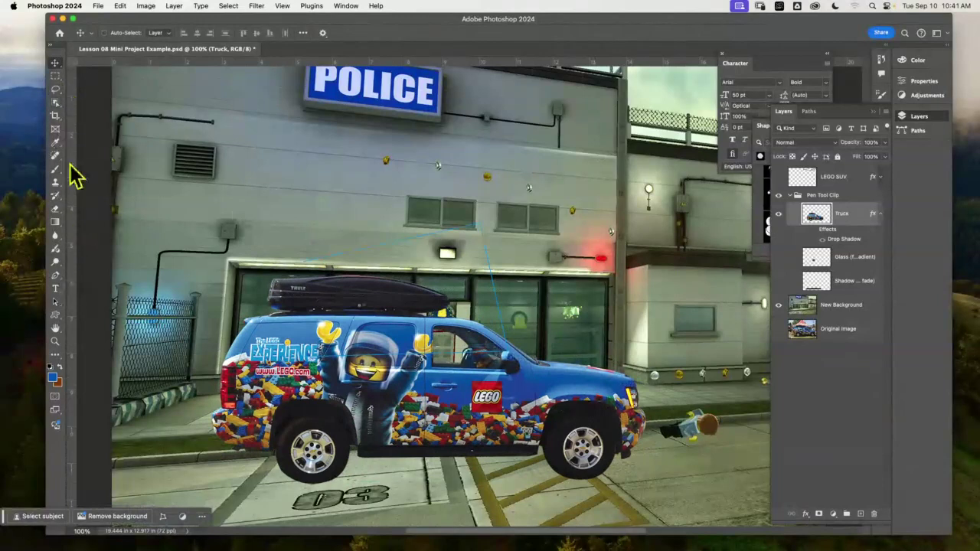
Enable transform controls for the Move tool and rotate the truck about 4.2° counterclockwise to follow the parking lines.
left_click(303, 33)
left_click(322, 32)
left_click(319, 46)
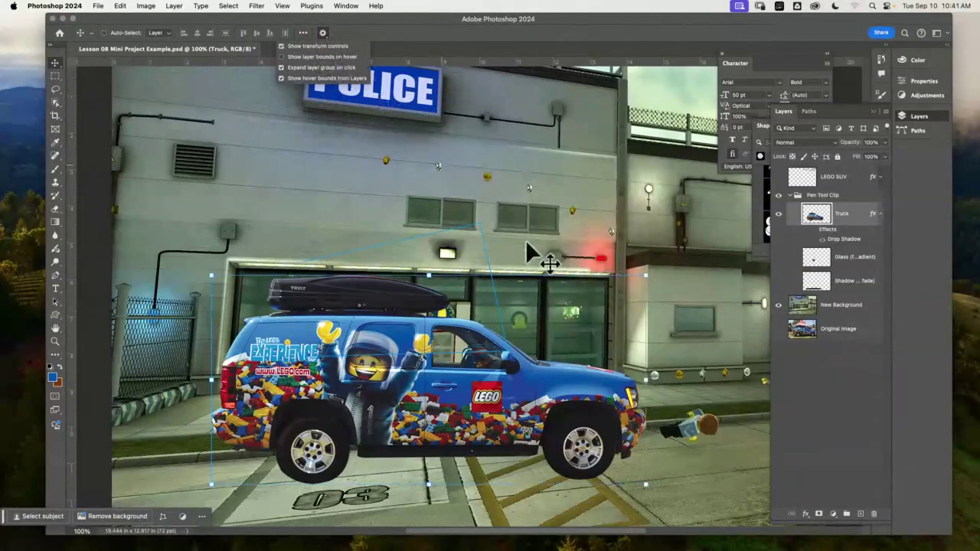
left_click_drag(654, 269, 654, 248)
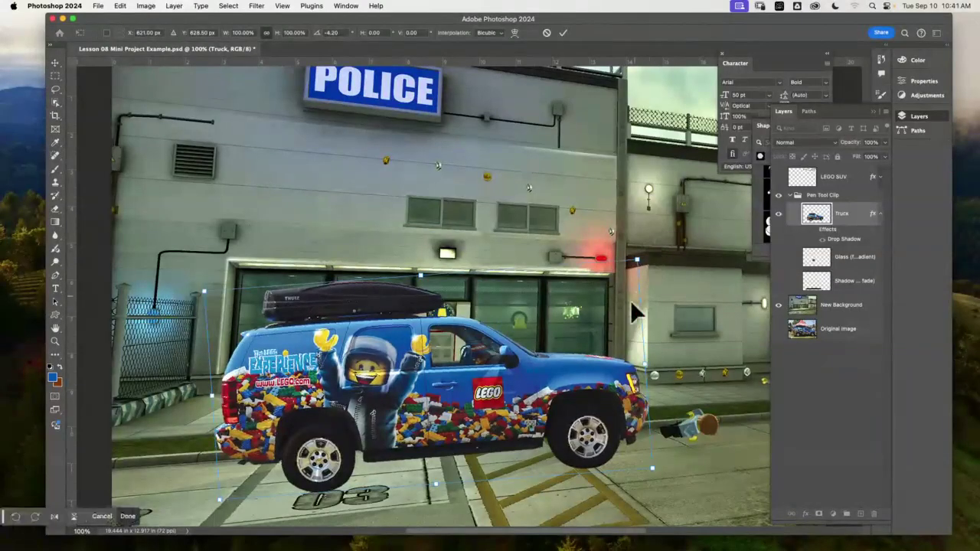
key("Return")
Create a new empty layer and place it directly beneath the Truck layer.
left_click_drag(564, 394, 582, 285)
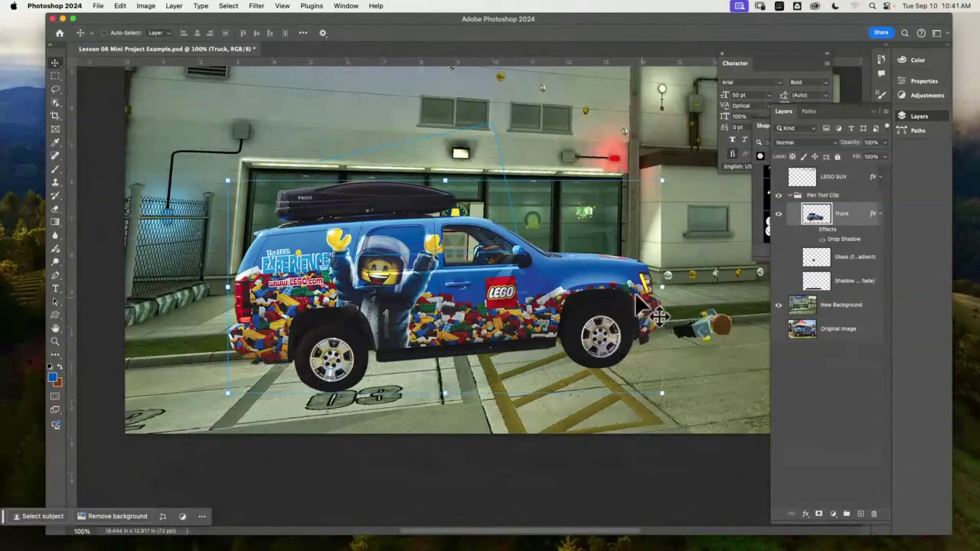
left_click(860, 514)
left_click_drag(870, 224, 860, 273)
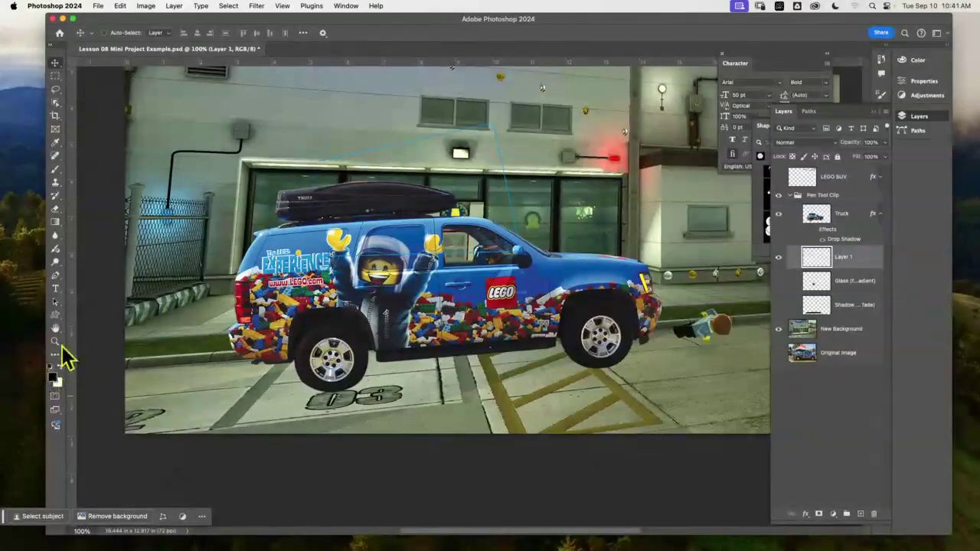
Paint a black shadow on the ground beneath the truck using a soft 49 px brush with 0% hardness.
left_click(57, 169)
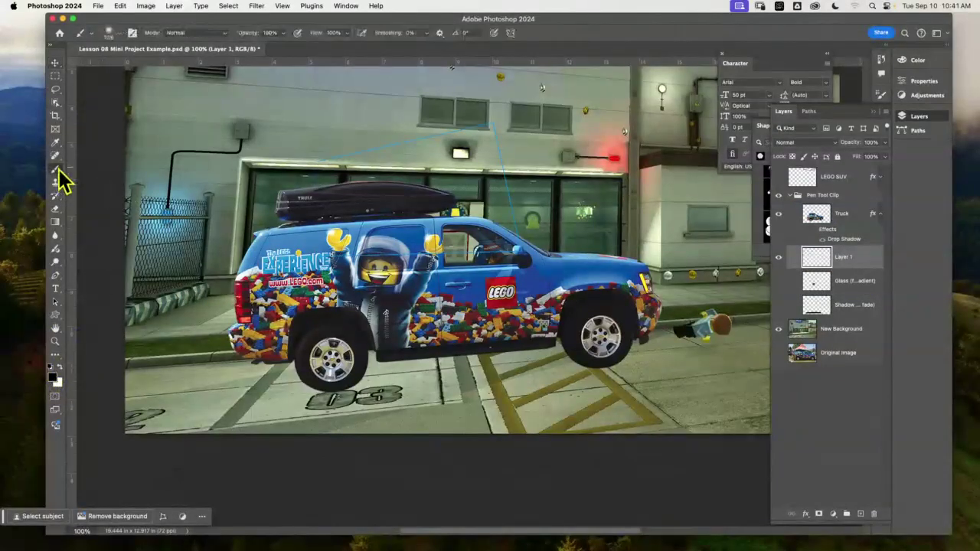
left_click(111, 35)
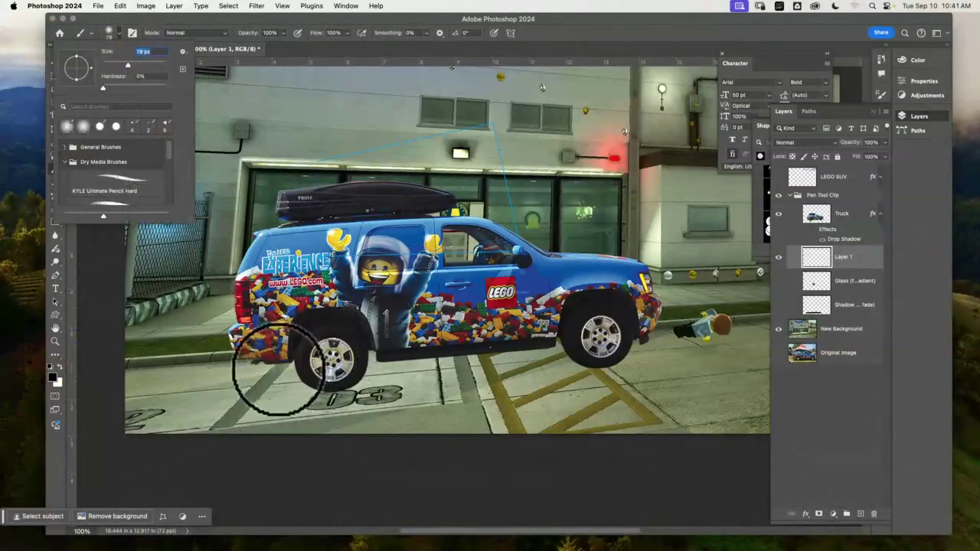
left_click(127, 66)
left_click(117, 66)
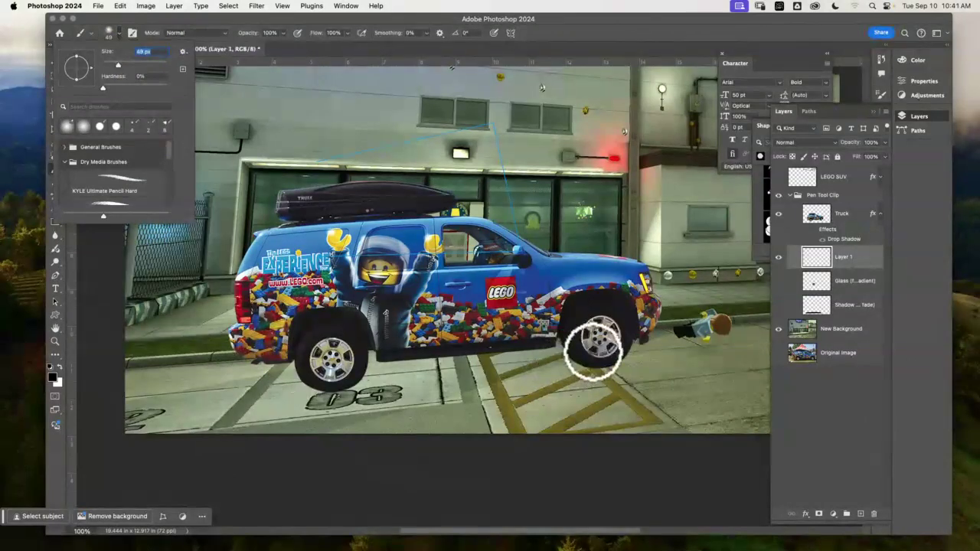
left_click(593, 342)
mouse_move(514, 360)
left_mouse_down()
mouse_move(416, 350)
mouse_move(243, 372)
mouse_move(617, 365)
mouse_move(593, 357)
mouse_move(460, 368)
mouse_move(324, 355)
mouse_move(236, 376)
mouse_move(582, 369)
mouse_move(332, 354)
mouse_move(256, 368)
mouse_move(291, 375)
mouse_move(321, 356)
mouse_move(332, 376)
mouse_move(274, 375)
mouse_move(374, 361)
mouse_move(582, 356)
mouse_move(376, 360)
mouse_move(240, 379)
mouse_move(322, 356)
mouse_move(225, 376)
mouse_move(489, 342)
mouse_move(623, 297)
mouse_move(580, 317)
mouse_move(331, 375)
mouse_move(385, 394)
mouse_move(409, 365)
mouse_move(483, 393)
mouse_move(478, 377)
mouse_move(477, 394)
mouse_move(396, 385)
mouse_move(385, 394)
mouse_move(411, 381)
left_mouse_up()
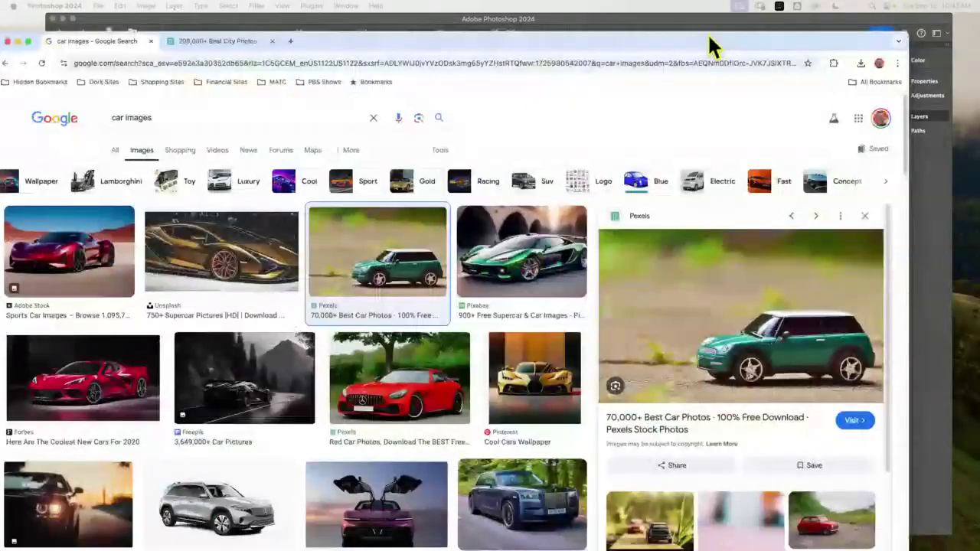
left_click_drag(709, 37, 772, 17)
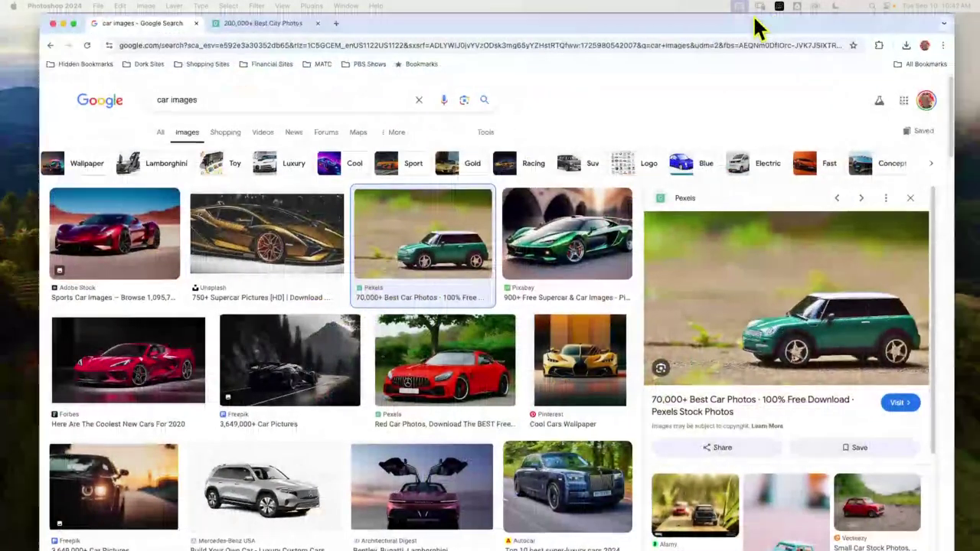
left_click_drag(753, 22, 680, 37)
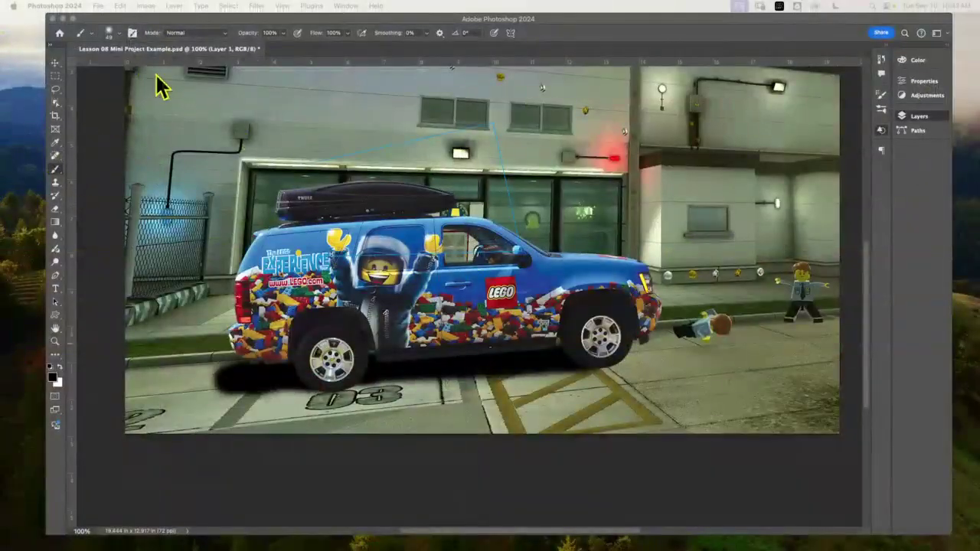
Set the painted shadow layer's blend mode to Multiply and its opacity to 50%.
left_click(918, 115)
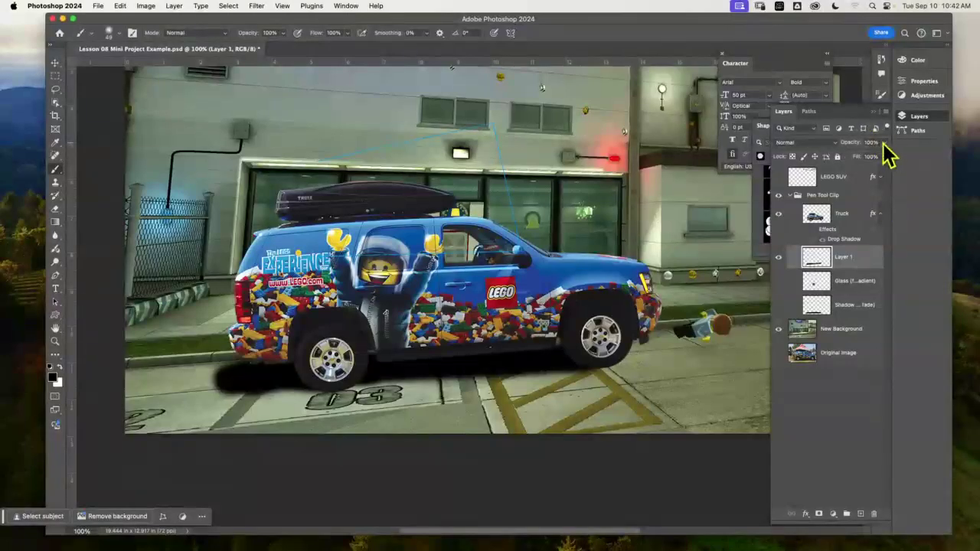
mouse_move(868, 155)
left_mouse_down()
mouse_move(858, 172)
mouse_move(875, 158)
left_mouse_up()
left_click(825, 143)
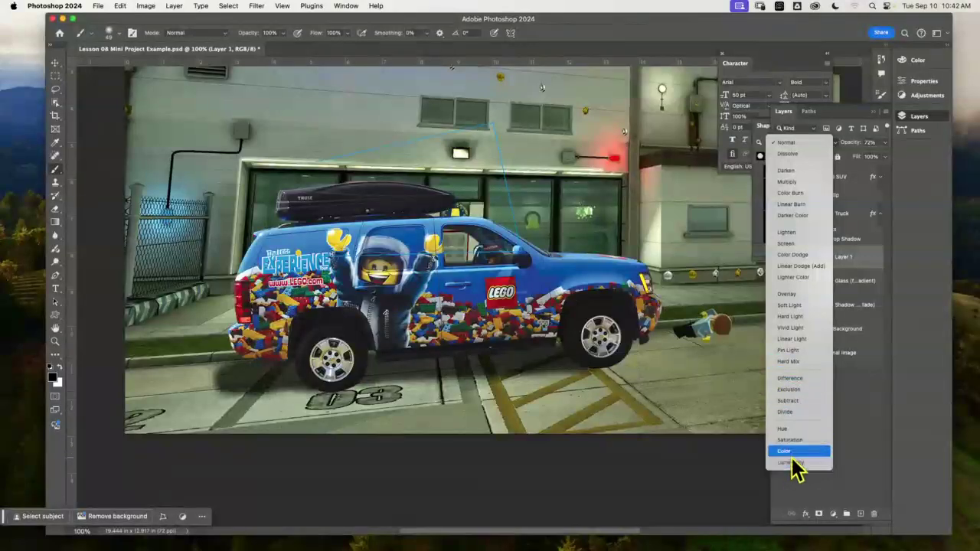
left_click(793, 194)
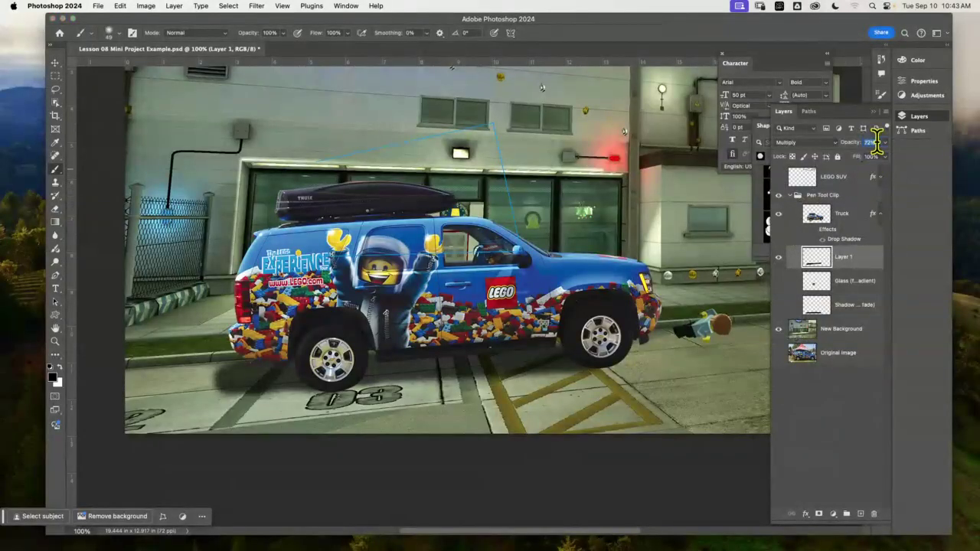
type("50")
key("Return")
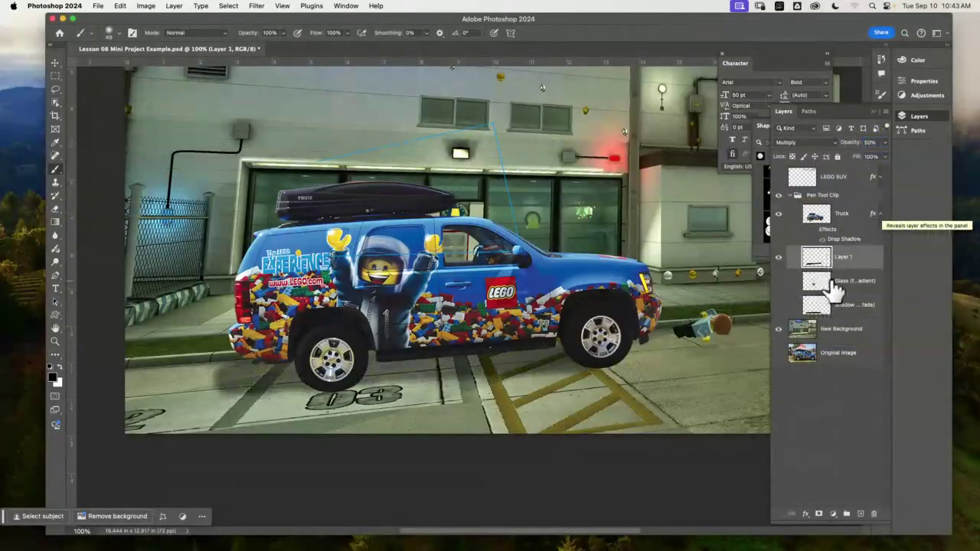
Duplicate the painted shadow layer and erase the copy's outer edges with a soft 62 px Eraser at 0% hardness.
left_click_drag(862, 264, 859, 513)
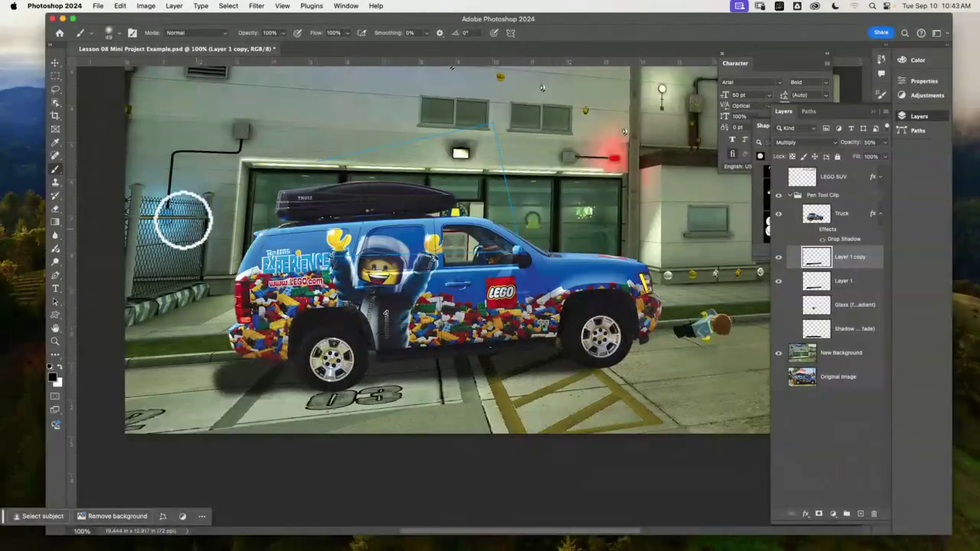
left_click(56, 210)
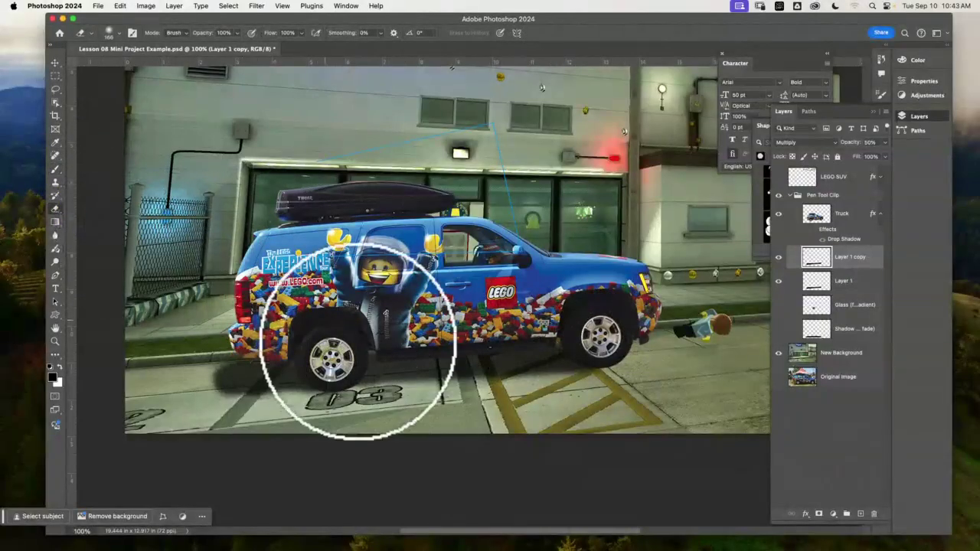
left_click(111, 33)
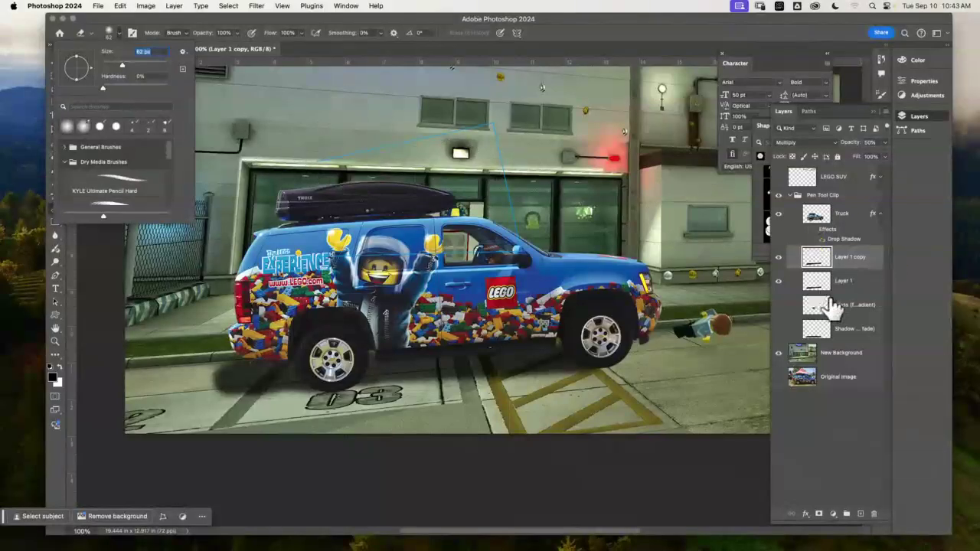
left_click(873, 262)
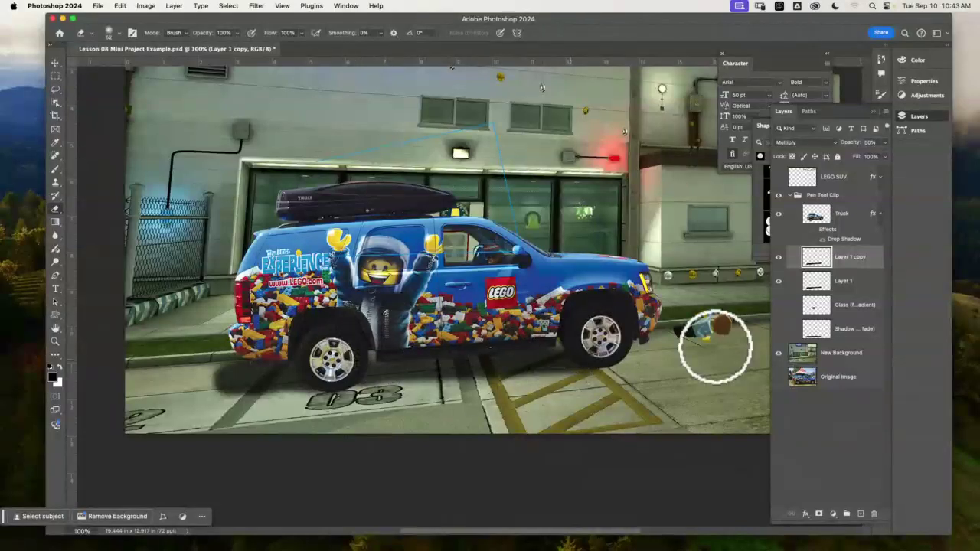
left_click(864, 284)
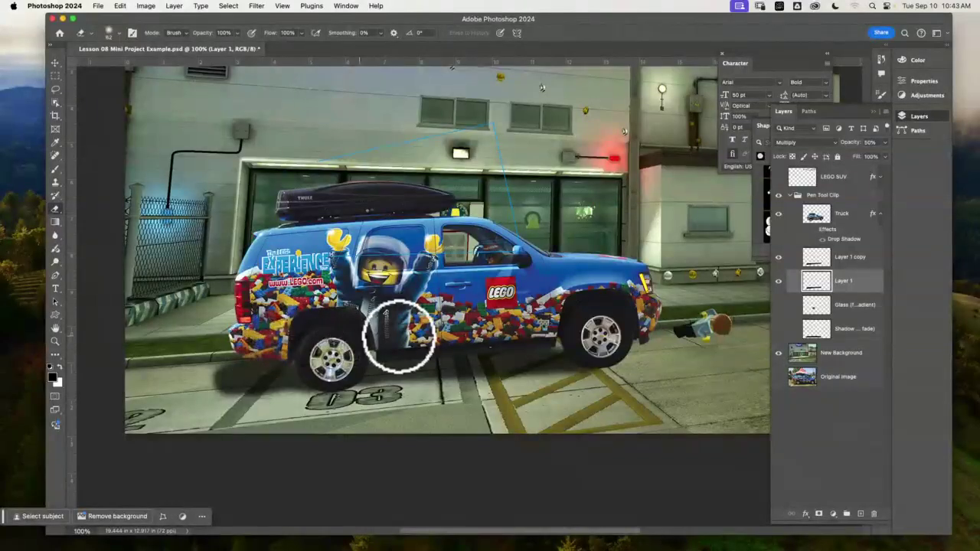
left_click(853, 258)
left_click_drag(278, 344, 291, 348)
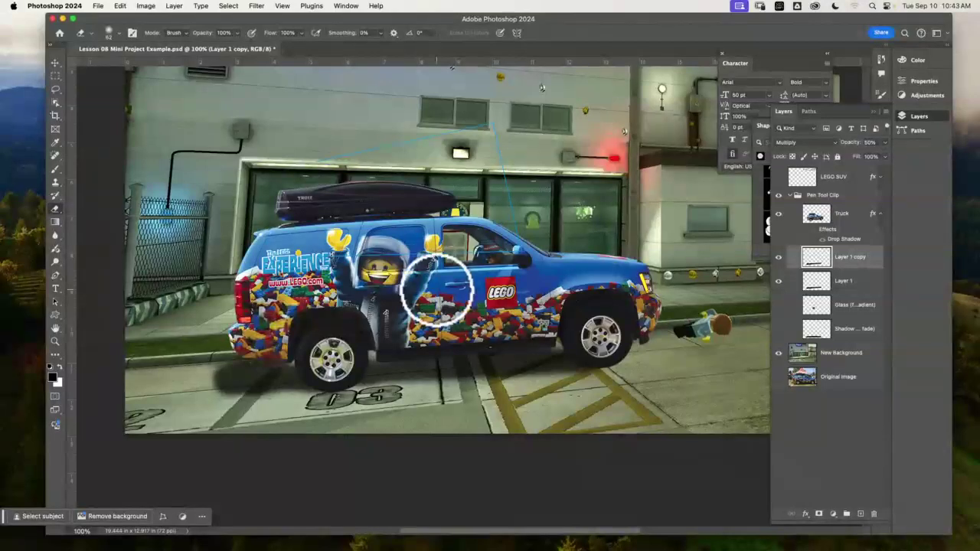
Select the Truck layer for moving and try to apply a Perspective transform to it.
key("super+0")
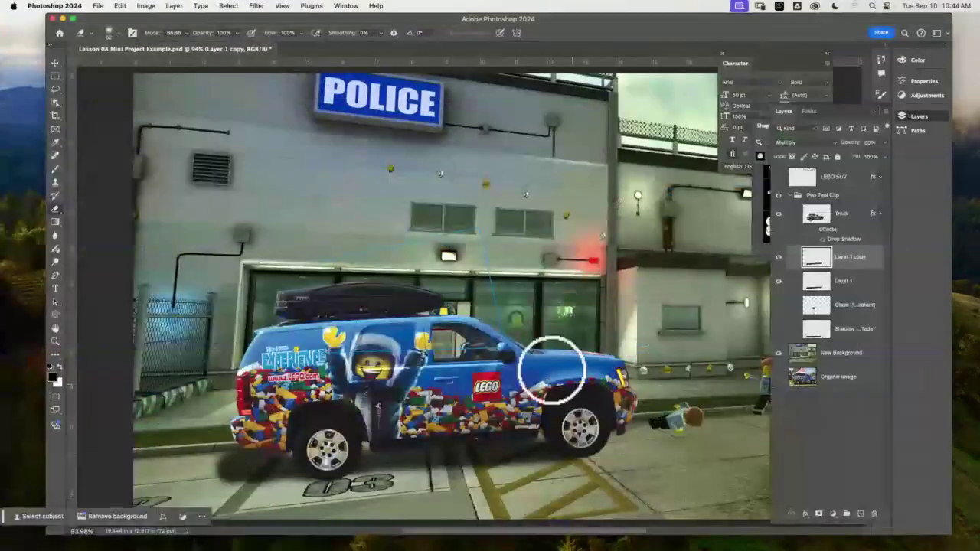
left_click(55, 62)
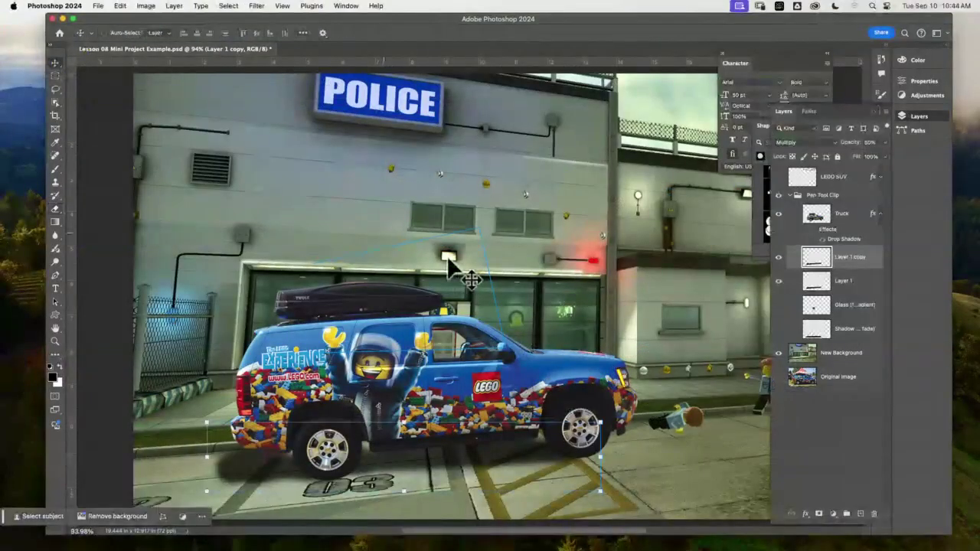
left_click(849, 215)
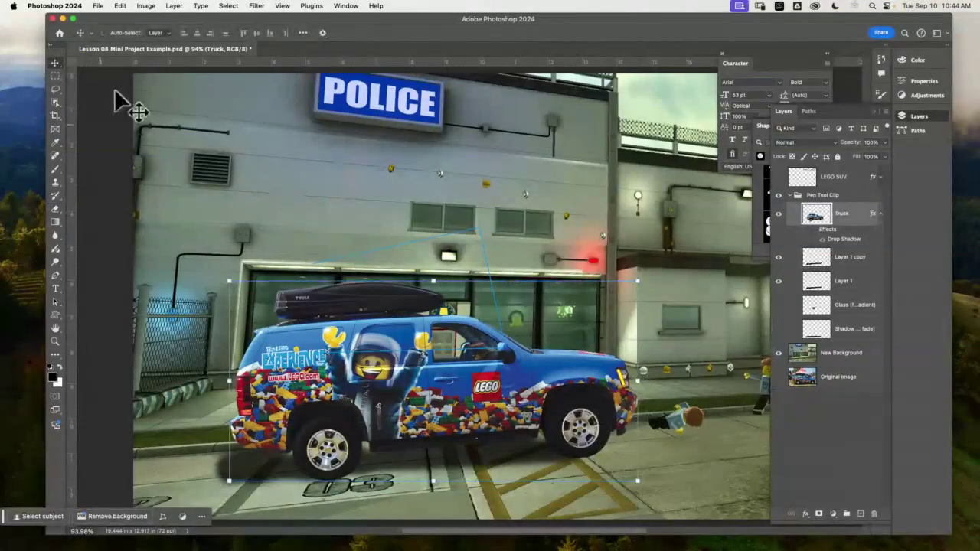
left_click(118, 6)
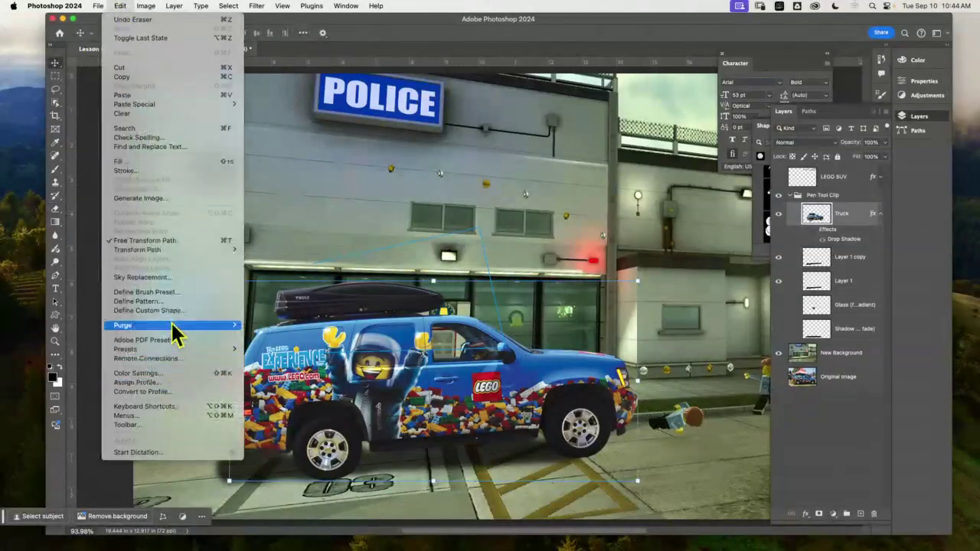
mouse_move(159, 254)
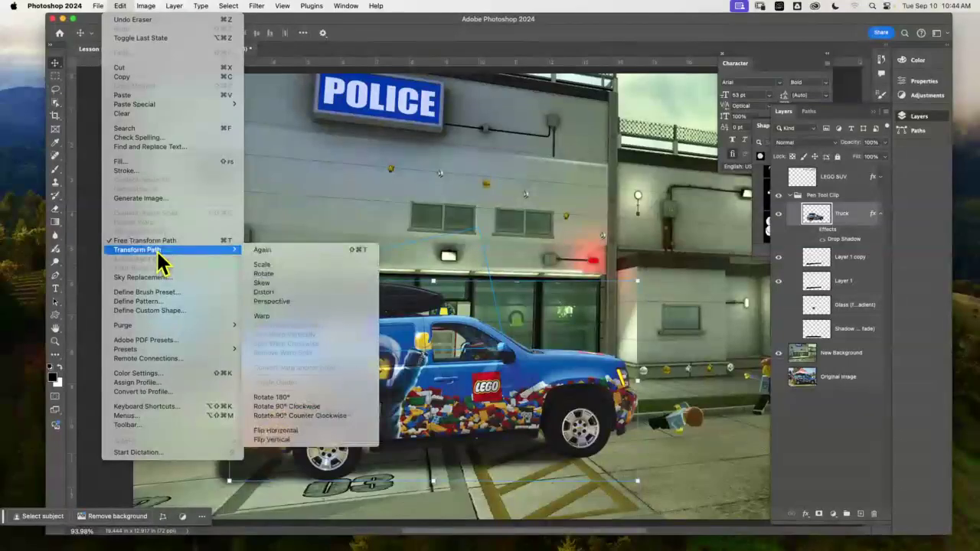
left_click(294, 305)
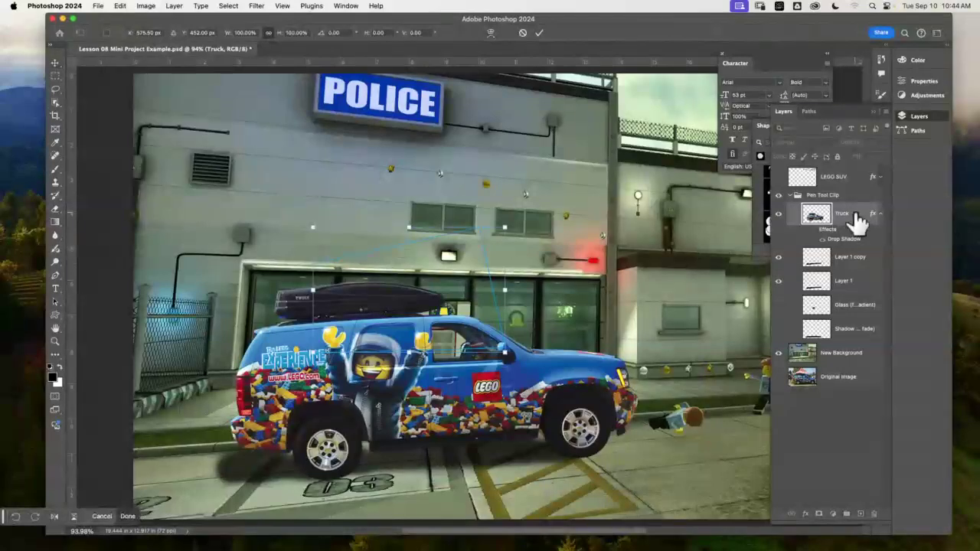
Delete the leftover work path so that transforms act on the Truck layer, and return to the layer list.
left_click(808, 112)
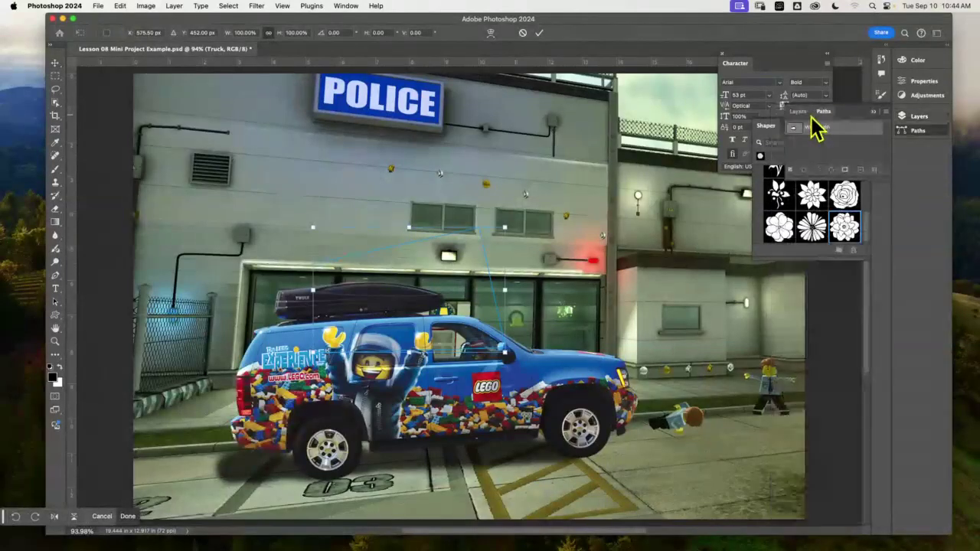
left_click(874, 169)
left_click(521, 201)
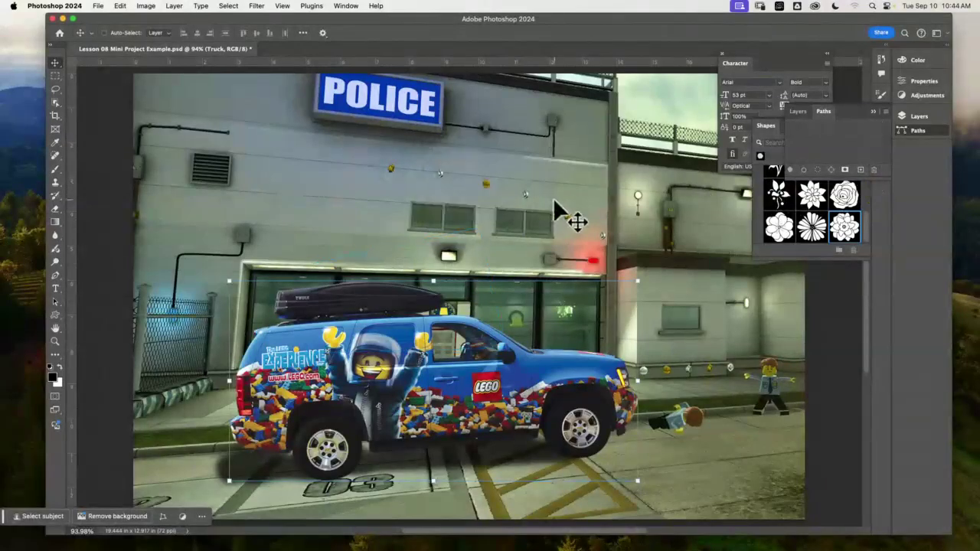
left_click(797, 111)
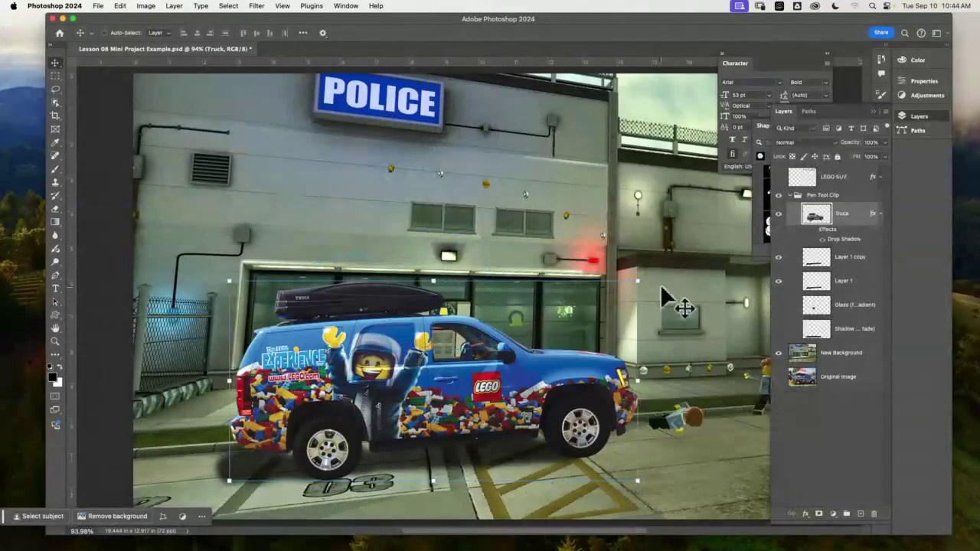
Distort the truck cutout into an angled perspective, narrowing its front end, and reposition it on the street.
mouse_move(637, 283)
left_mouse_down()
mouse_move(630, 278)
mouse_move(621, 316)
mouse_move(637, 282)
left_mouse_up()
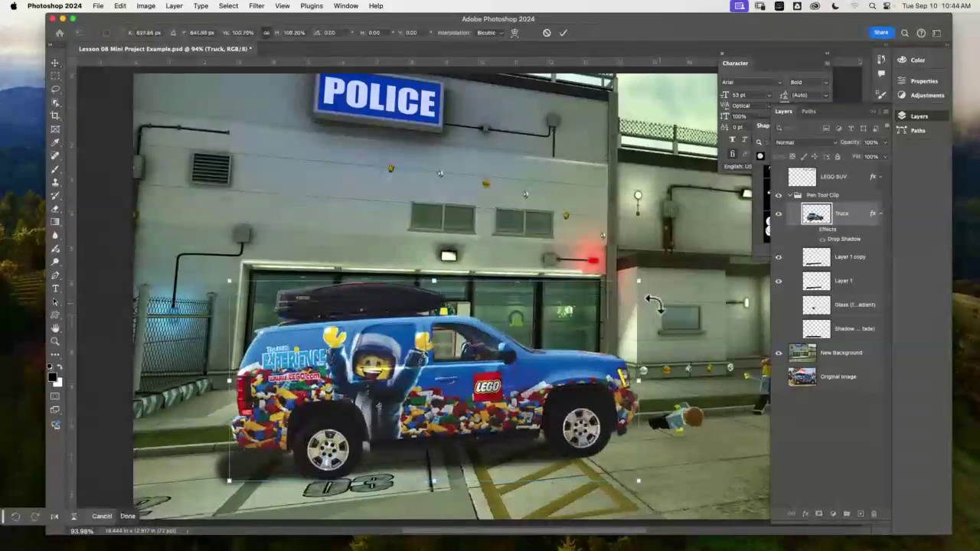
left_click(121, 6)
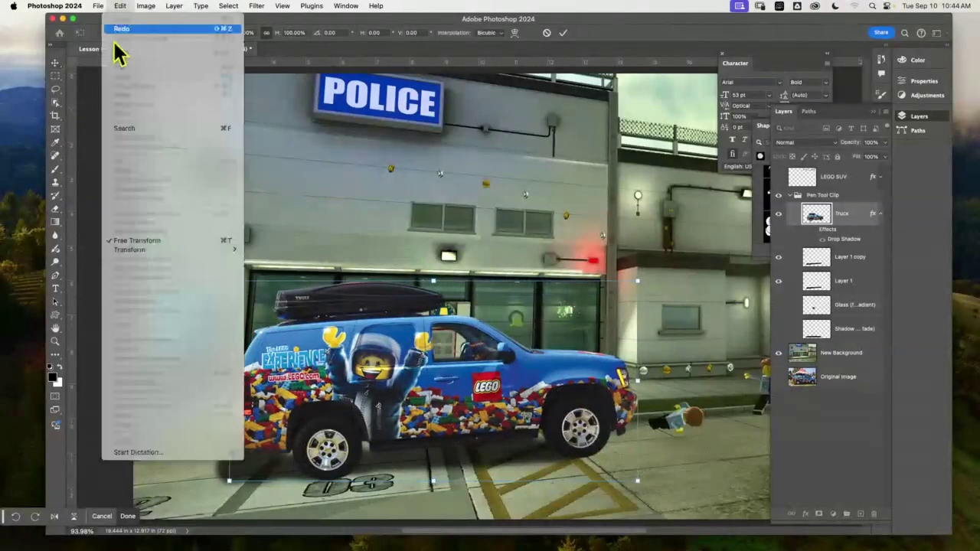
mouse_move(171, 261)
left_click(298, 290)
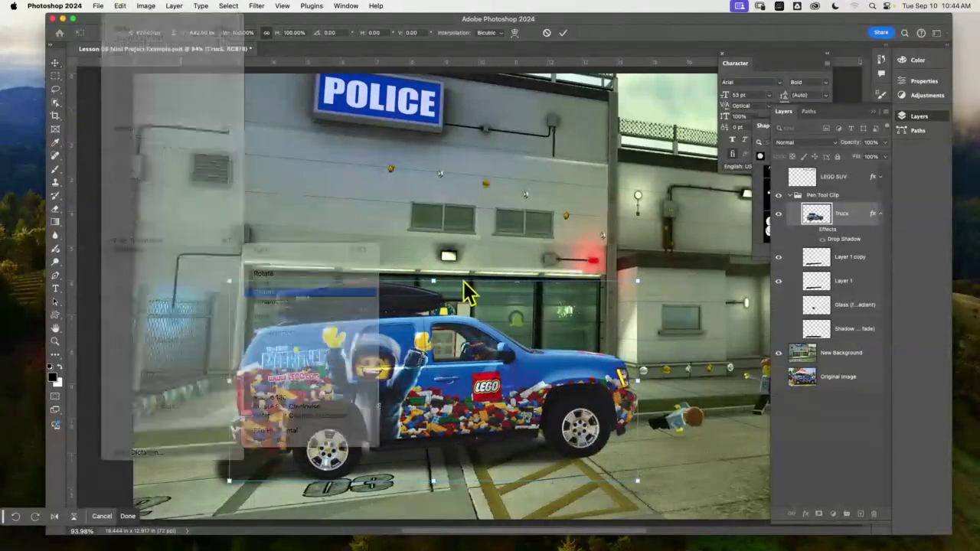
left_click_drag(638, 286, 620, 350)
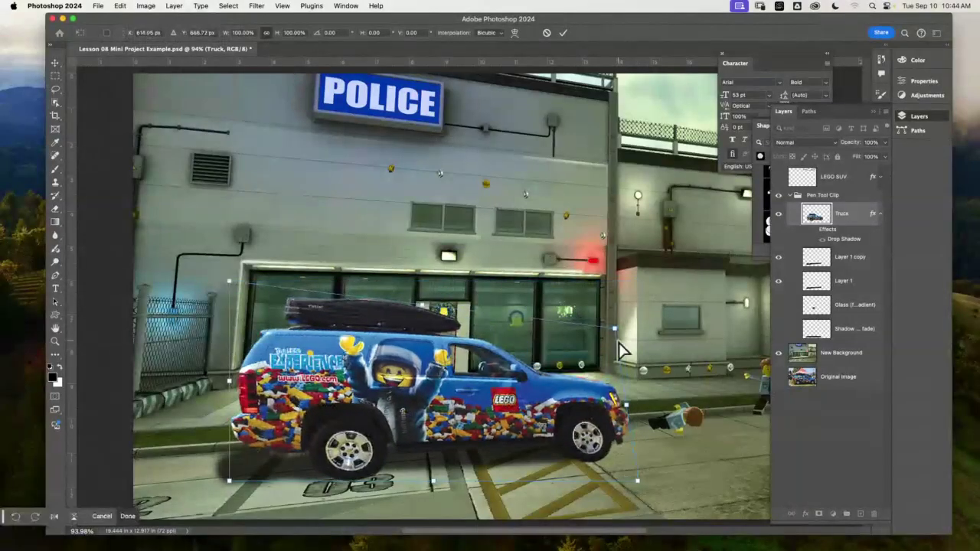
left_click_drag(635, 480, 466, 359)
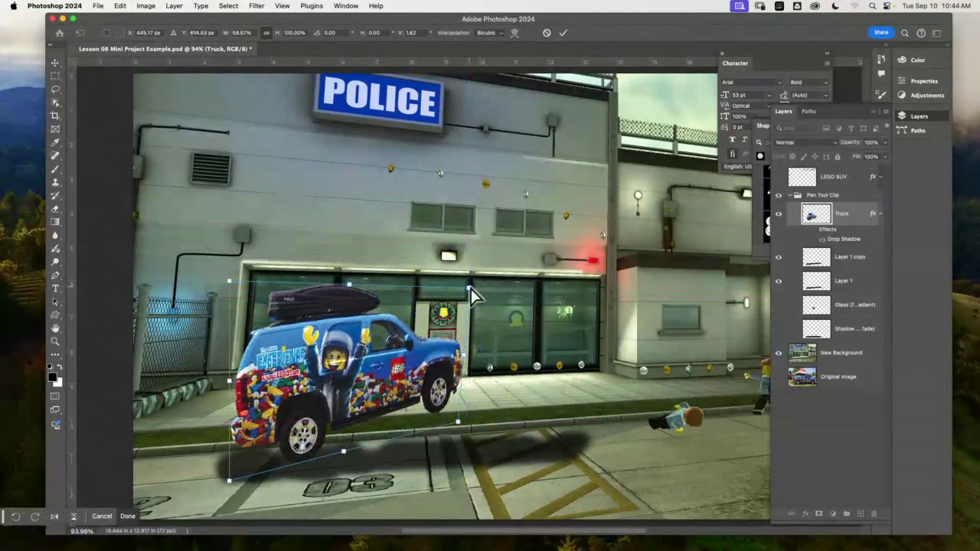
left_click_drag(469, 287, 456, 286)
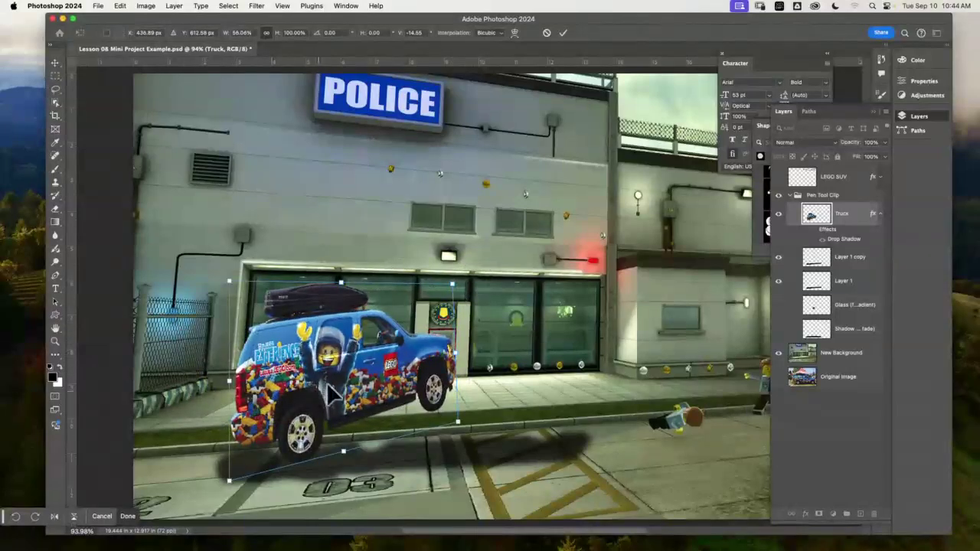
left_click_drag(396, 417, 542, 357)
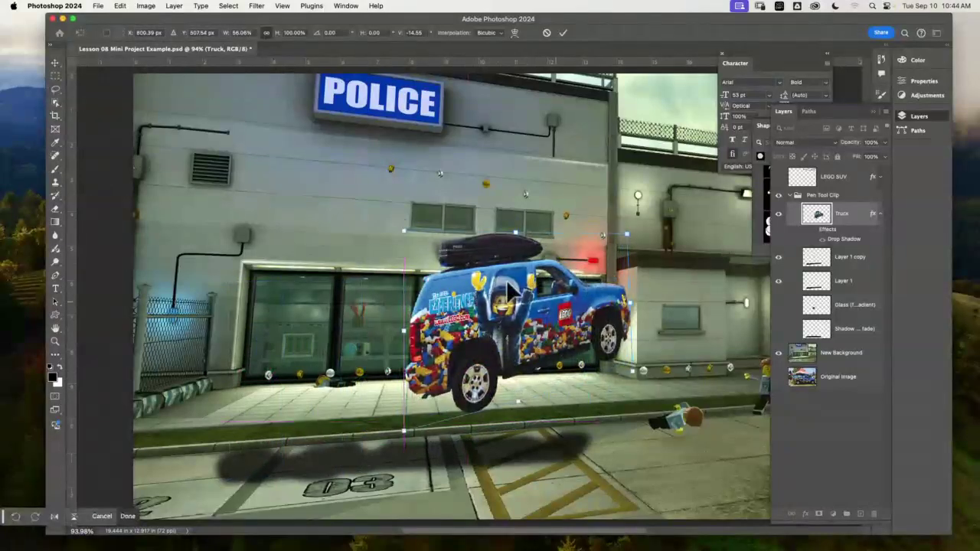
left_click_drag(580, 326, 444, 392)
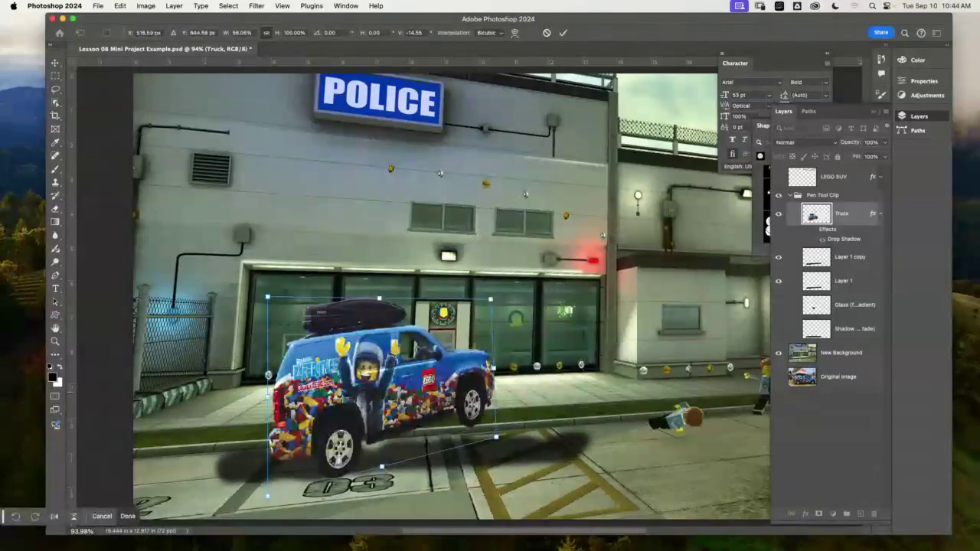
Check the car photos in Chrome, return to Photoshop, and distort the truck back to a wide side view over its shadow.
key("super+Tab")
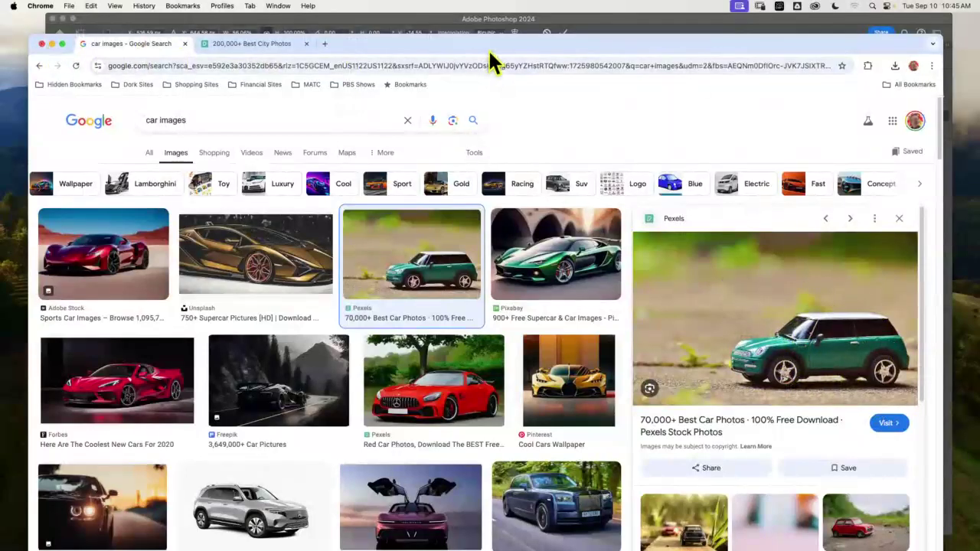
key("super+Tab")
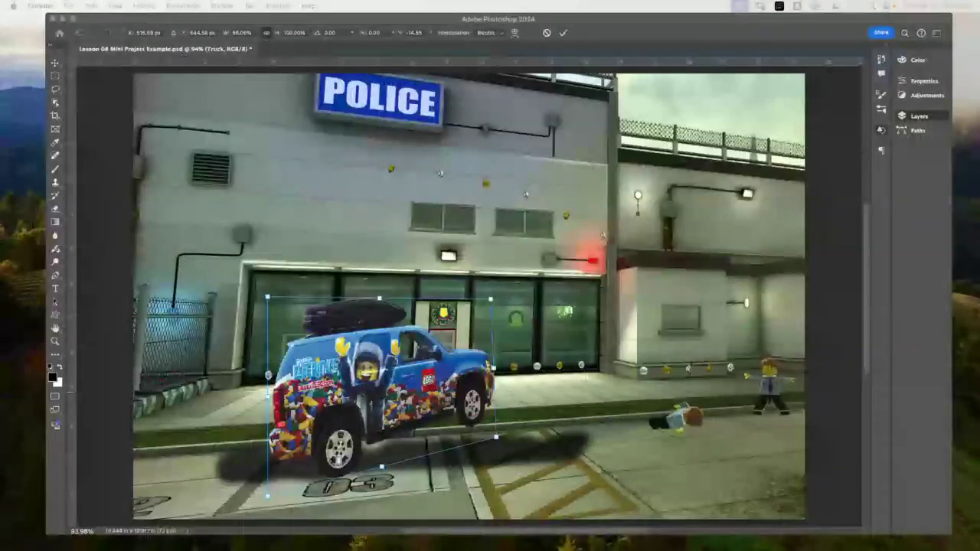
left_click_drag(390, 375, 368, 364)
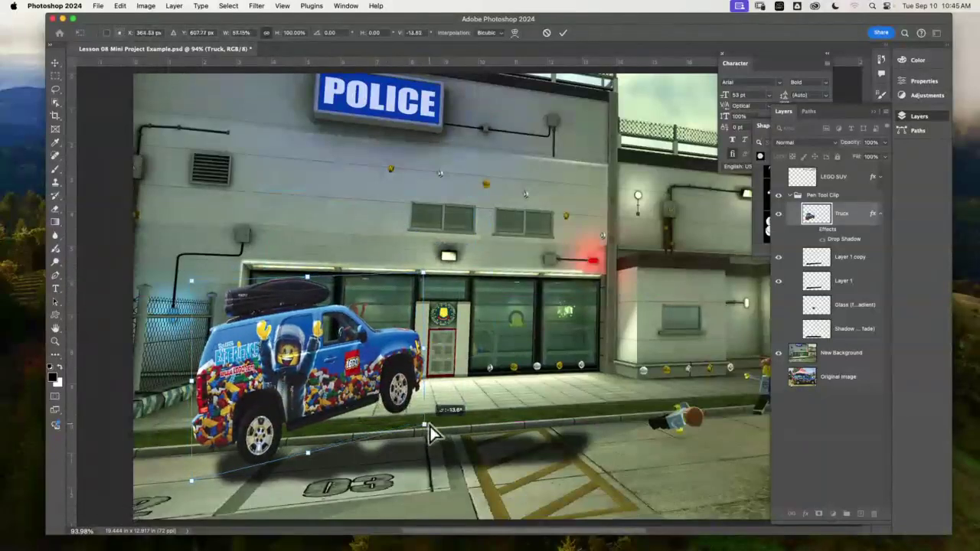
left_click_drag(430, 427, 498, 406)
left_click_drag(444, 364, 590, 378)
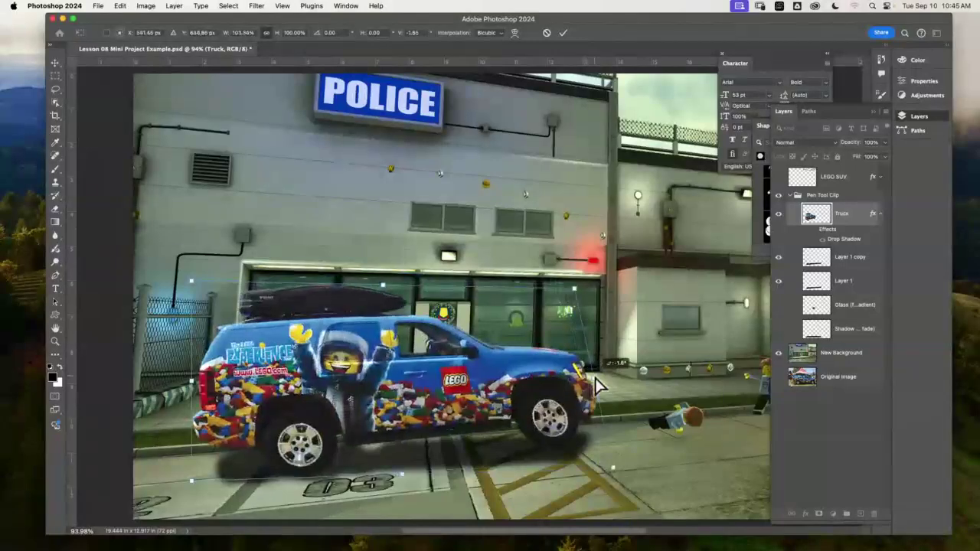
left_click_drag(581, 294, 607, 271)
mouse_move(600, 380)
left_mouse_down()
mouse_move(586, 383)
mouse_move(594, 385)
left_mouse_up()
mouse_move(374, 380)
left_mouse_down()
mouse_move(376, 370)
mouse_move(395, 390)
mouse_move(386, 379)
left_mouse_up()
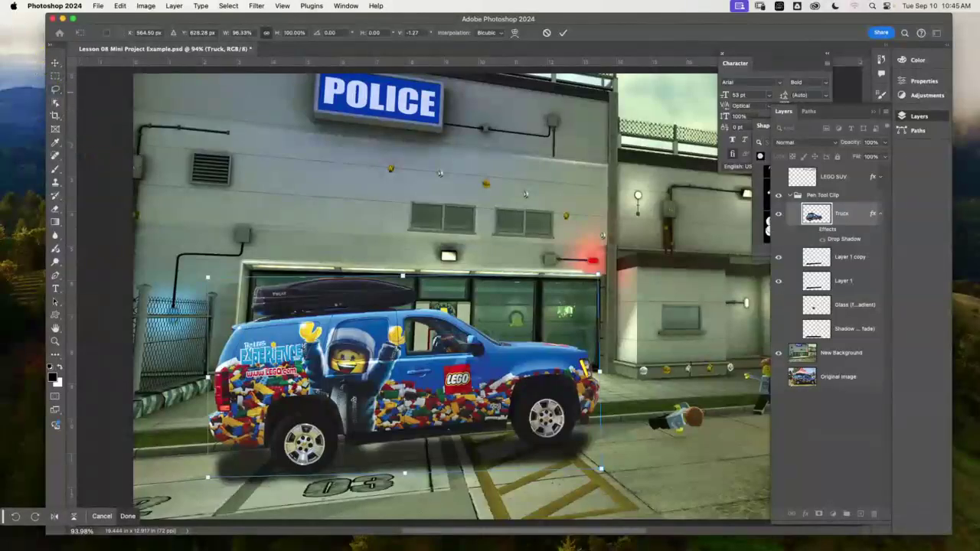
Switch to the Blackboard course in Chrome and open the Real World Project 04: Object Removal assignment.
left_click(63, 18)
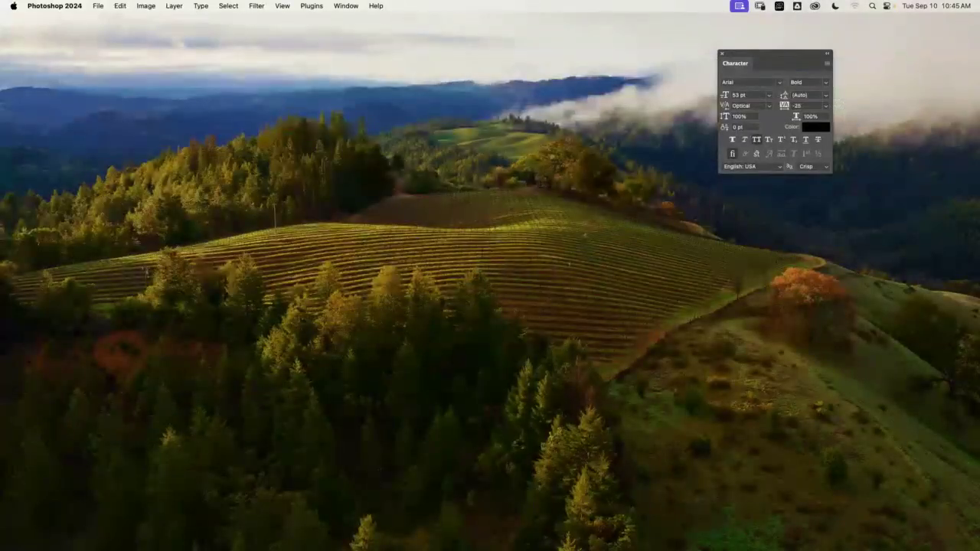
key("super+Tab")
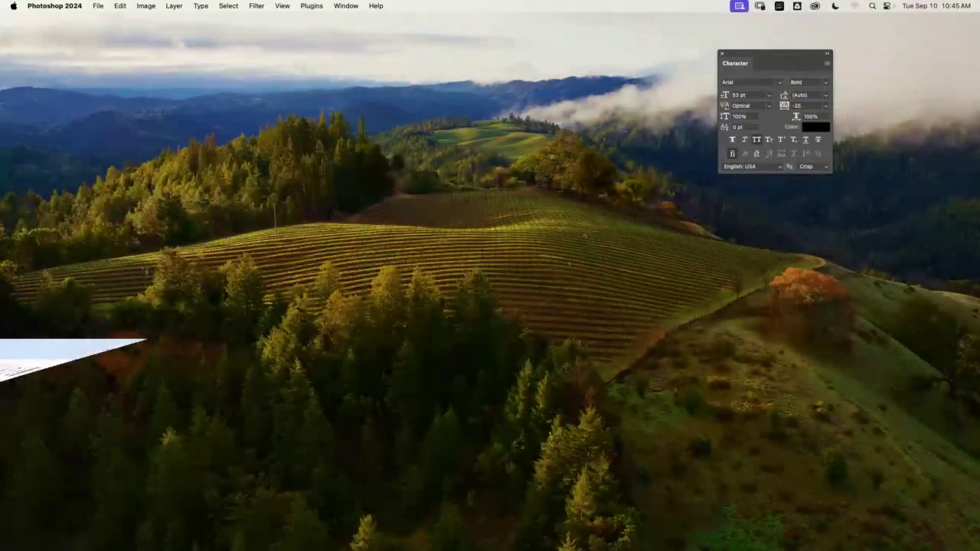
left_click(303, 23)
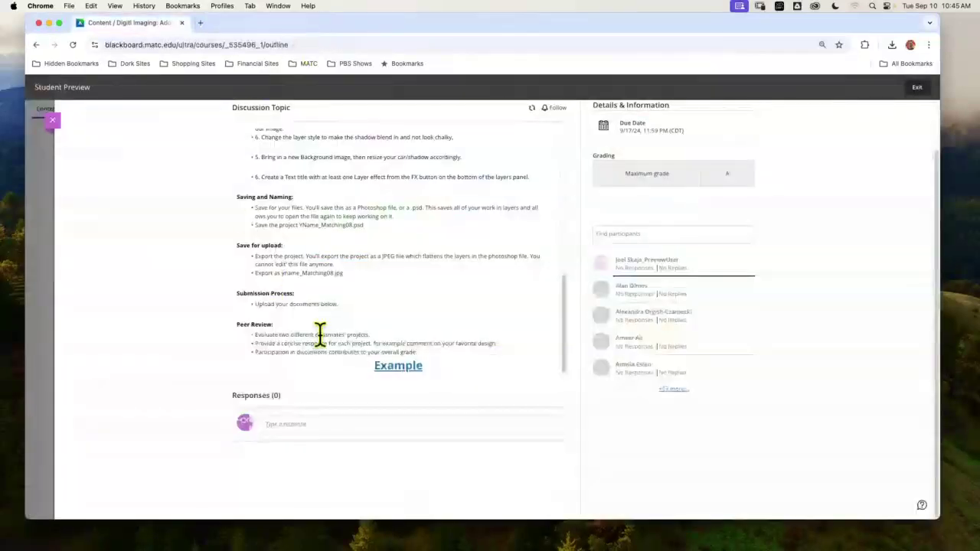
left_click(55, 123)
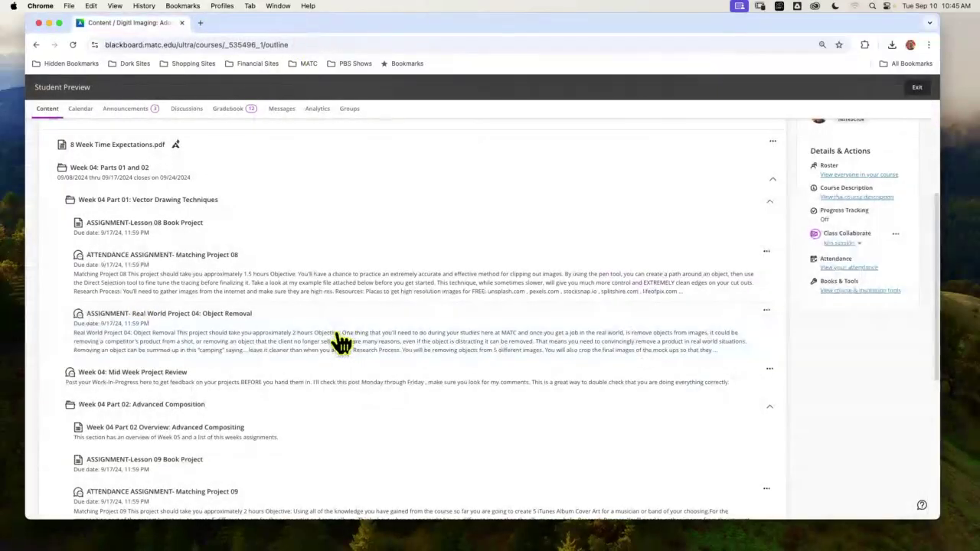
left_click(337, 342)
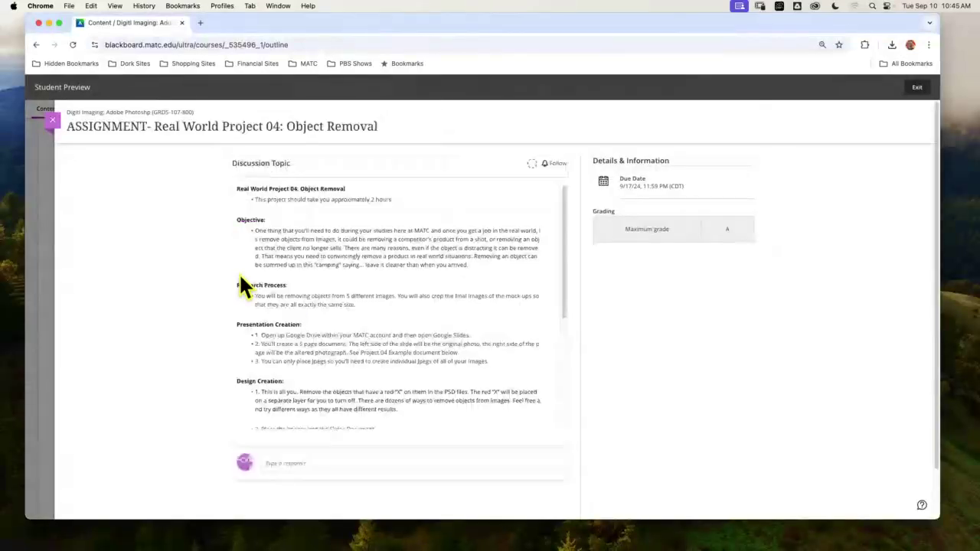
Open the Images for Project link at the end of the assignment instructions, and put the browser window away.
left_click_drag(567, 283, 426, 420)
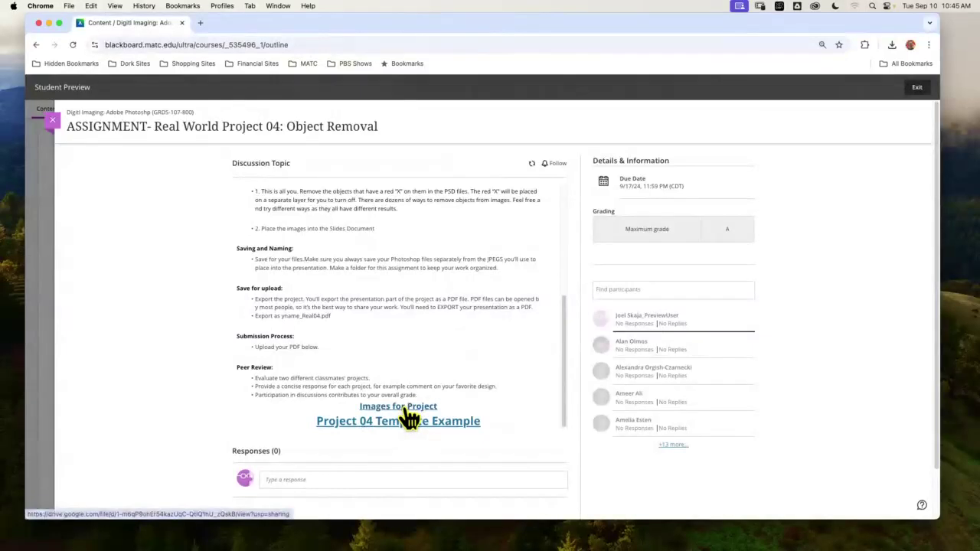
left_click(406, 408)
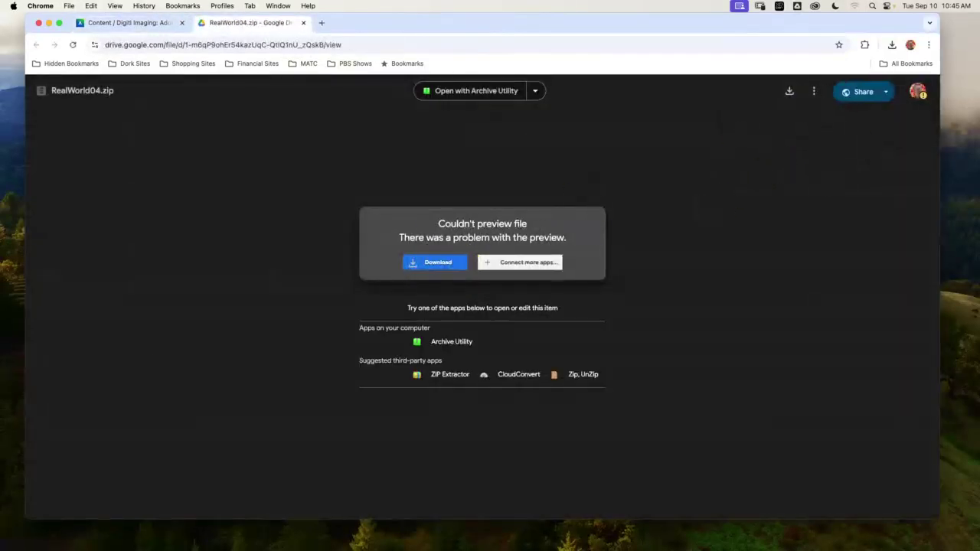
left_click(48, 22)
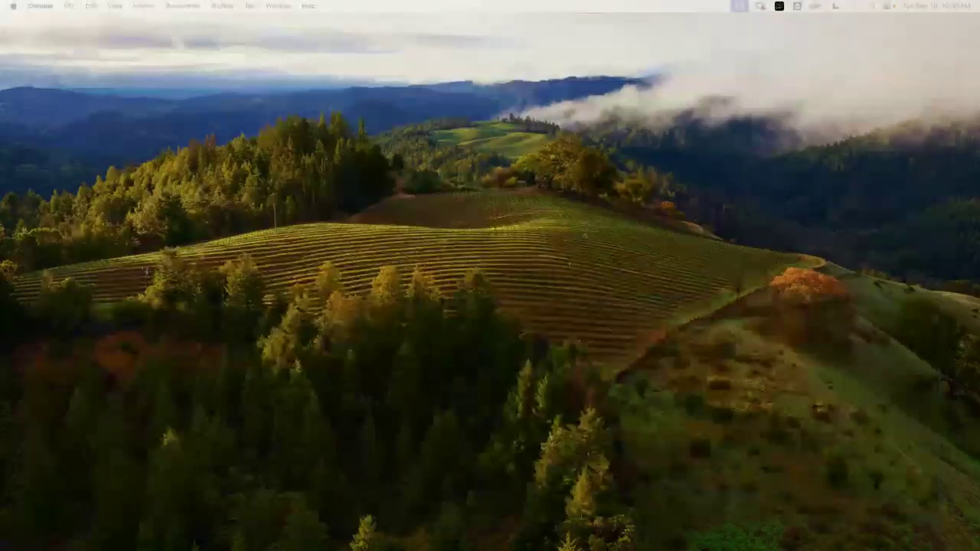
Switch back to Photoshop and close the Lesson 08 Mini Project Example document without saving.
key("super+Tab")
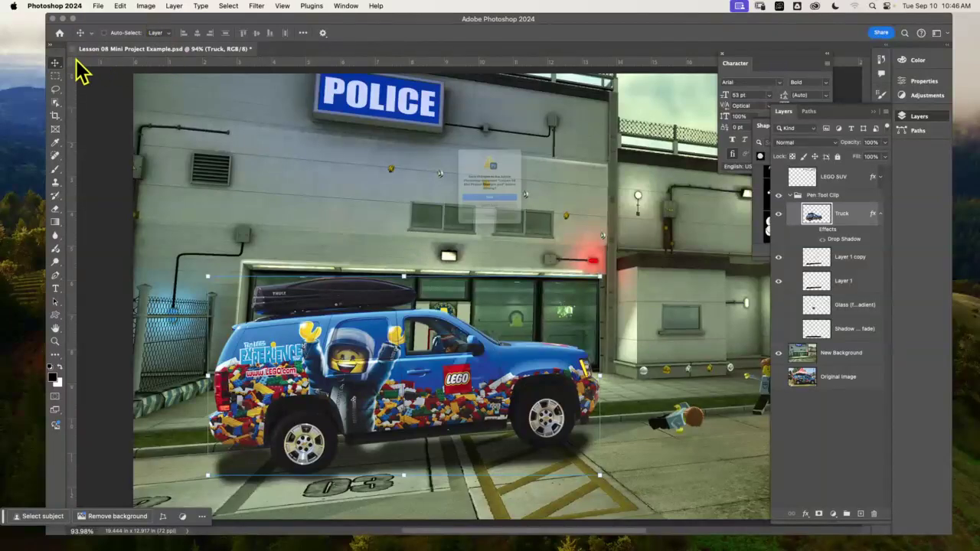
key("super+w")
left_click(487, 229)
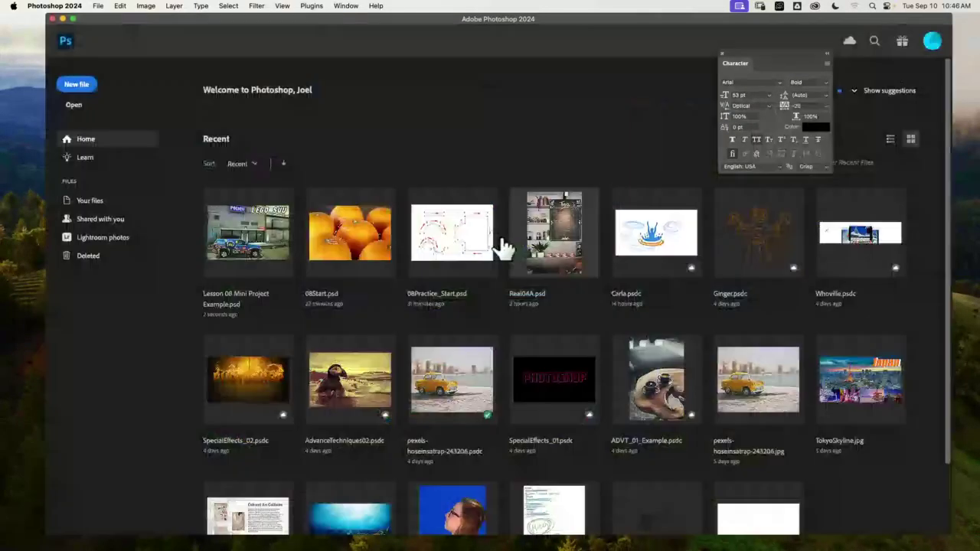
Open the recent file Real04A.psd and zoom in on the four teacups crossed out in red.
left_click(554, 241)
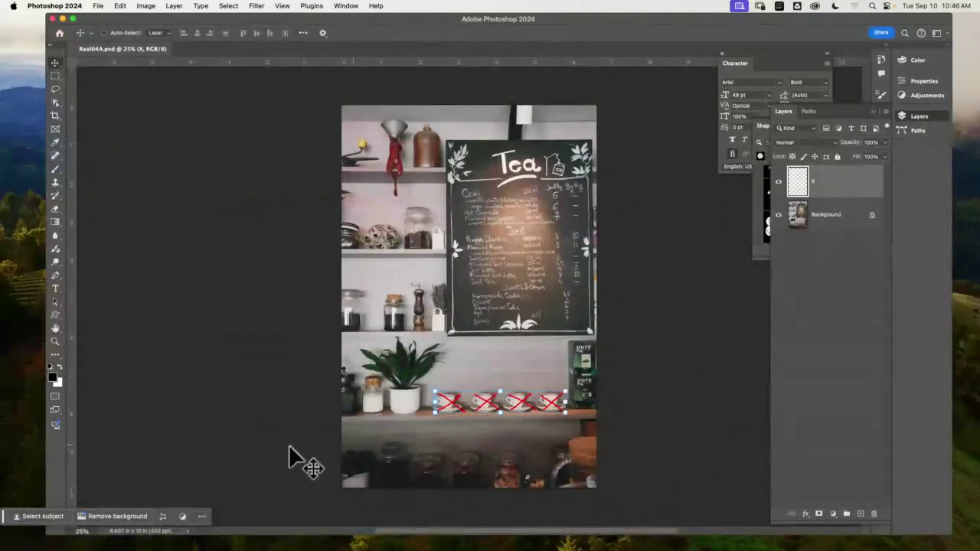
left_click(56, 341)
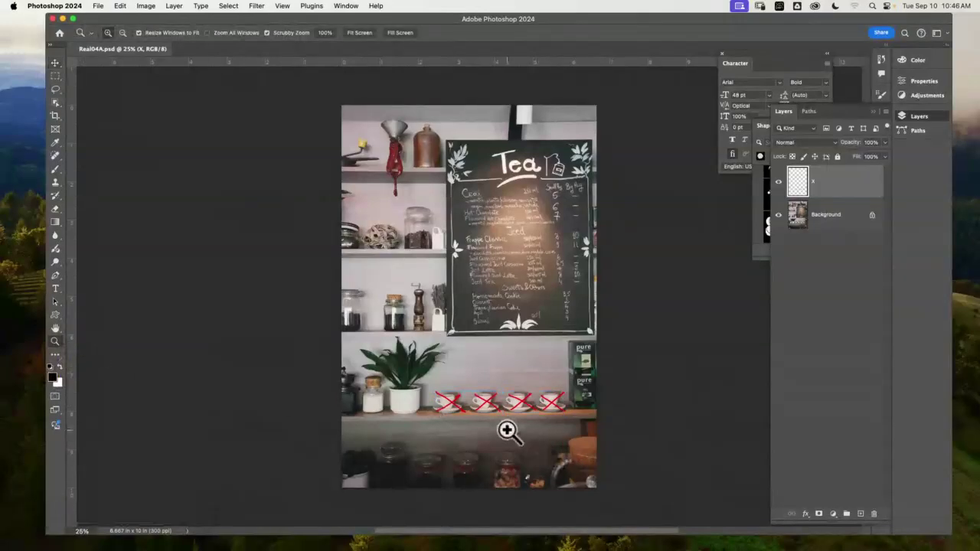
left_click_drag(507, 431, 533, 345)
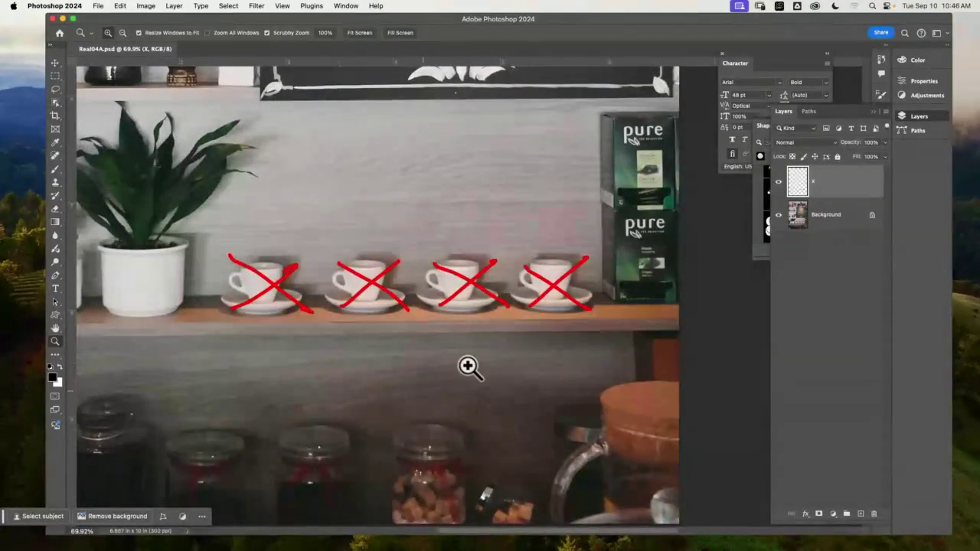
Hide the X layer with the red marks and make the Background layer active.
left_click(778, 181)
left_click(836, 218)
Outline the four teacups and the shelf around them with a Polygonal Lasso selection between the plant pot and the tea boxes.
left_click(55, 76)
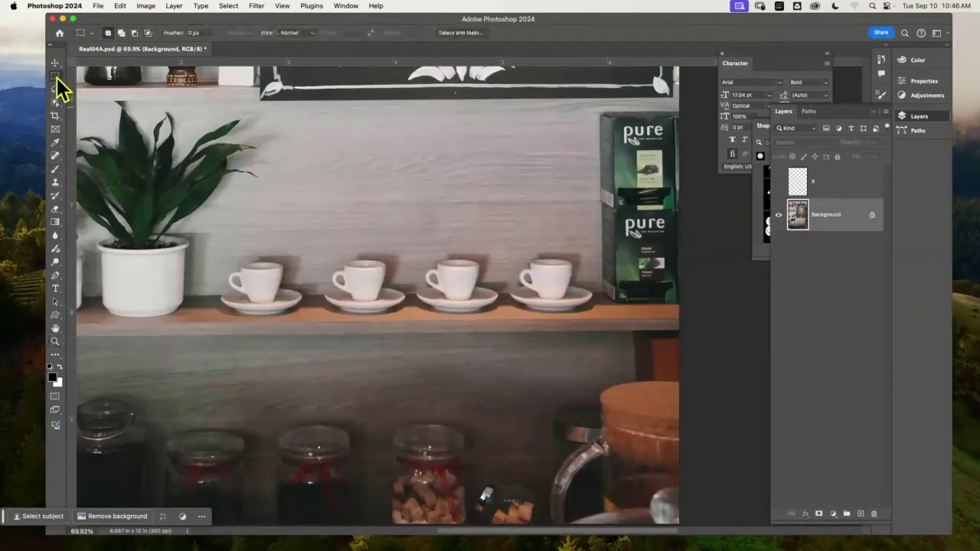
left_click(56, 89)
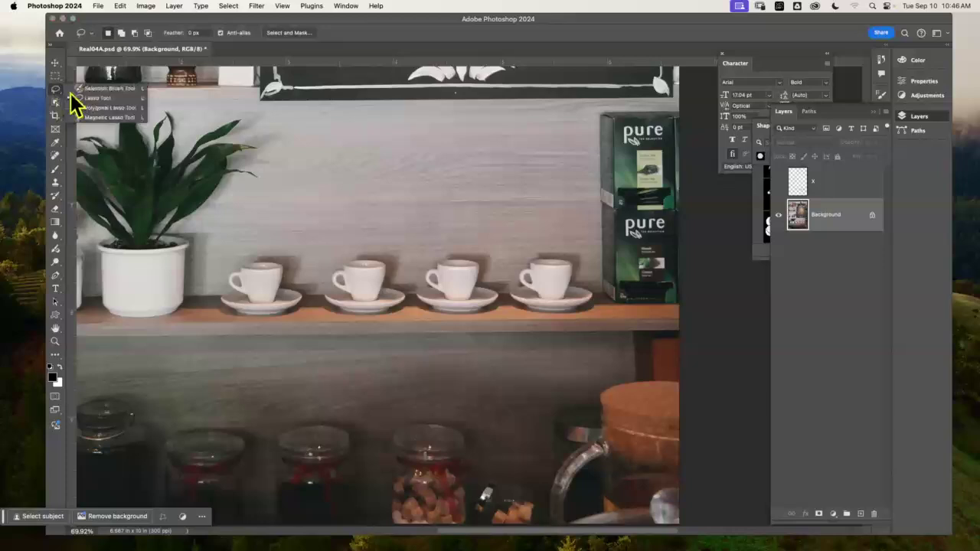
left_click(112, 108)
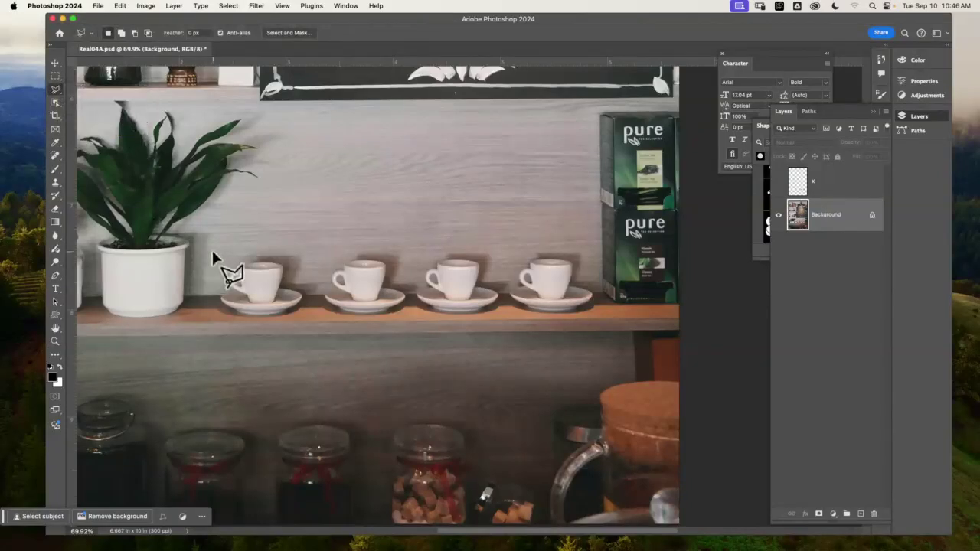
left_click(209, 245)
left_click(203, 320)
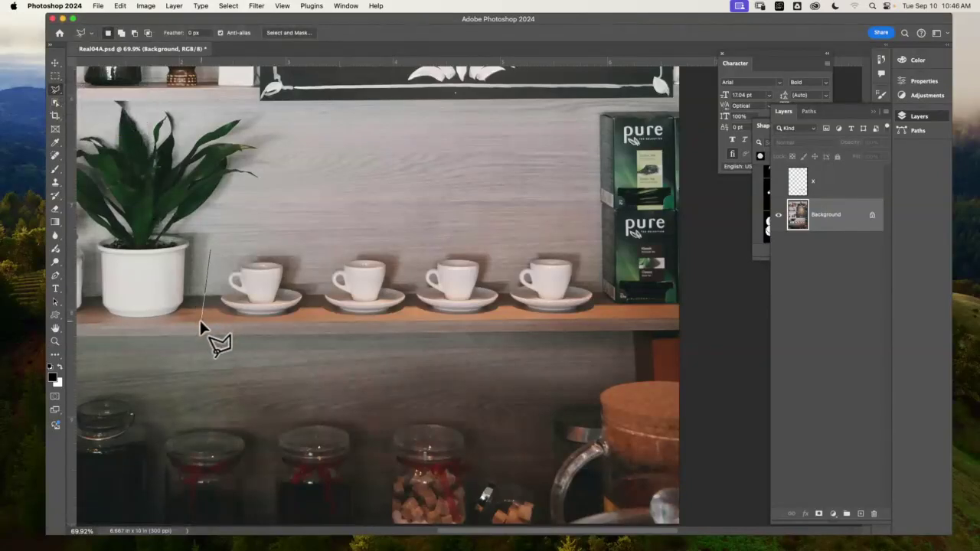
left_click(613, 322)
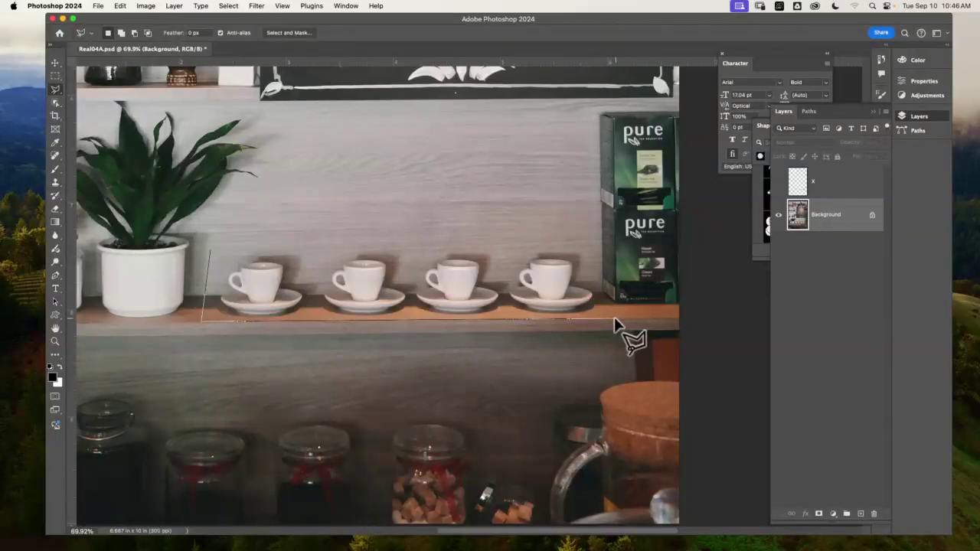
left_click(592, 233)
left_click(218, 232)
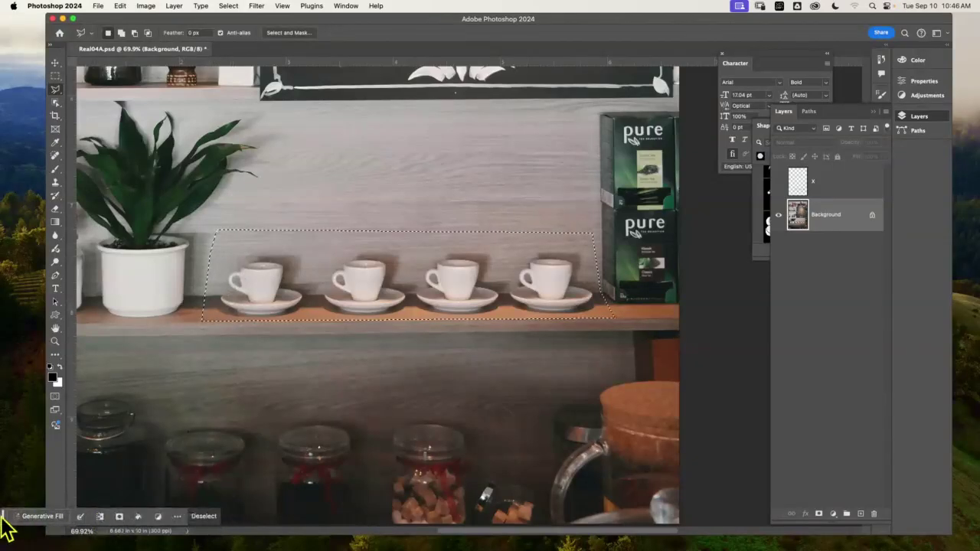
Try Generative Fill on the selected teacups with the prompt "make this an empty shelf", agreeing to the generative AI terms.
left_click_drag(5, 516, 339, 155)
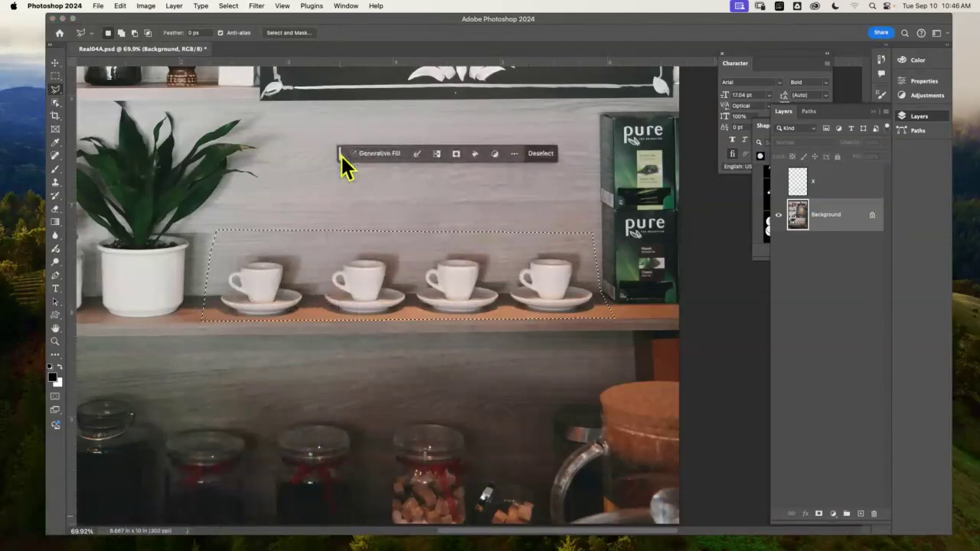
left_click(387, 149)
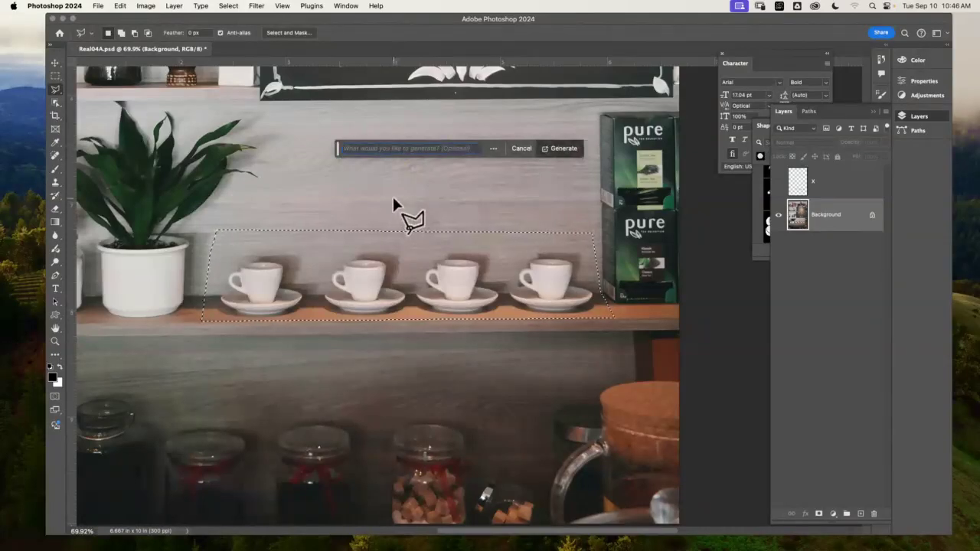
type("make")
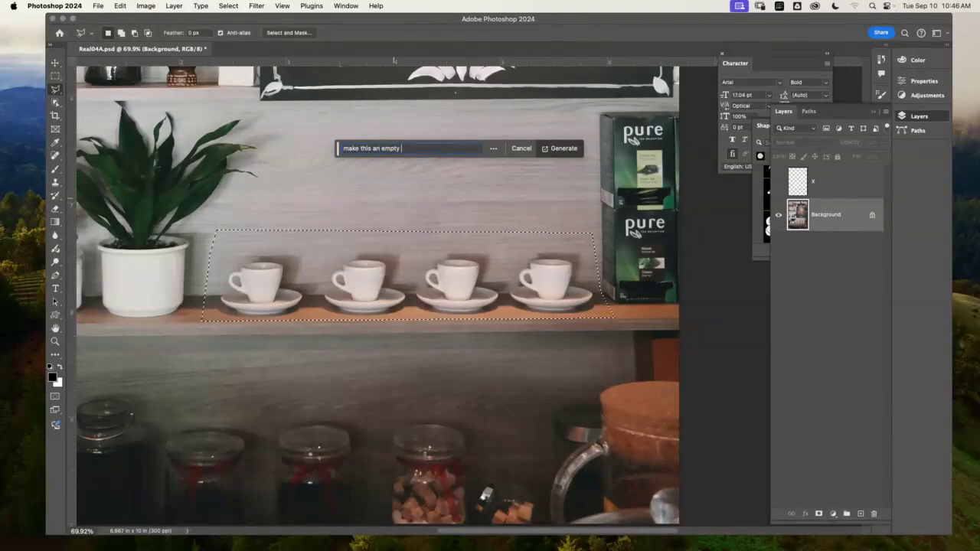
type("this an empty shelf")
key("Return")
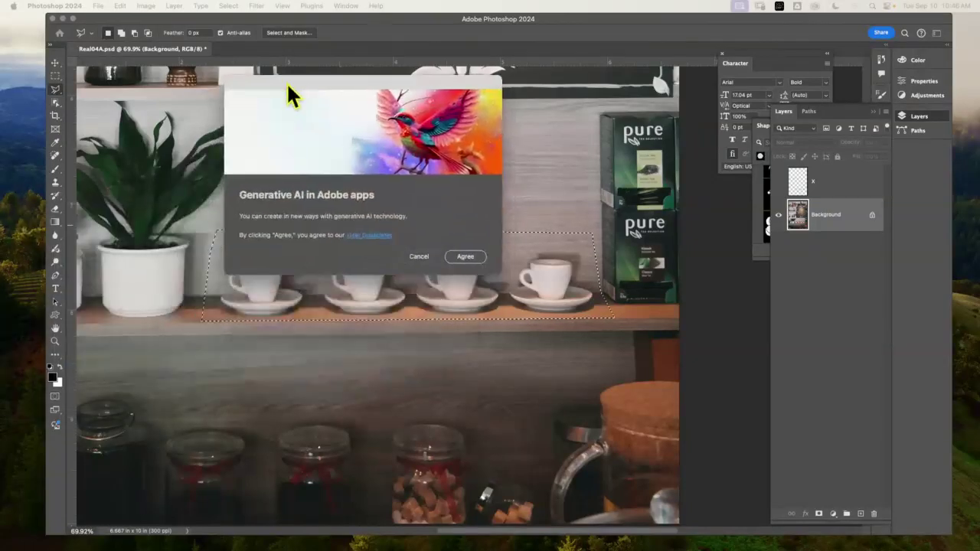
left_click(462, 259)
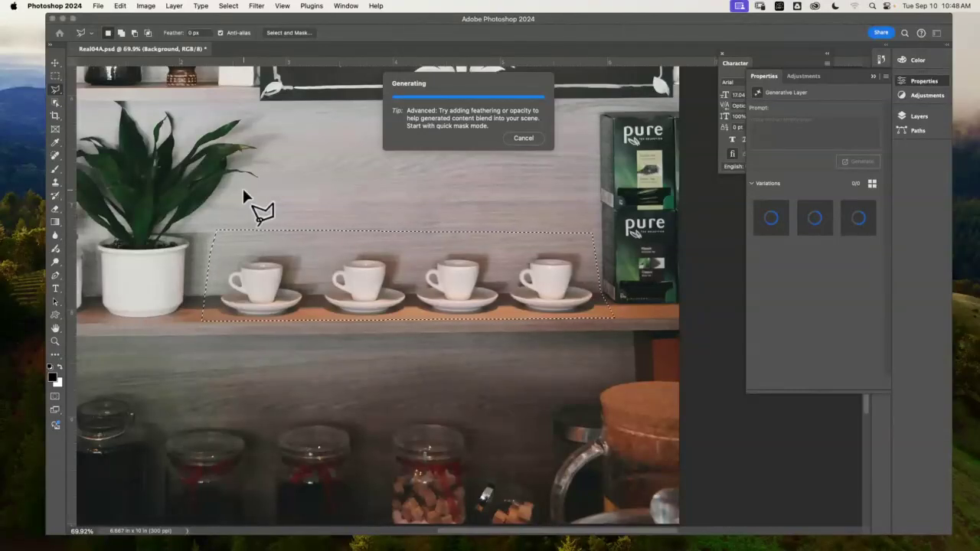
left_click(524, 139)
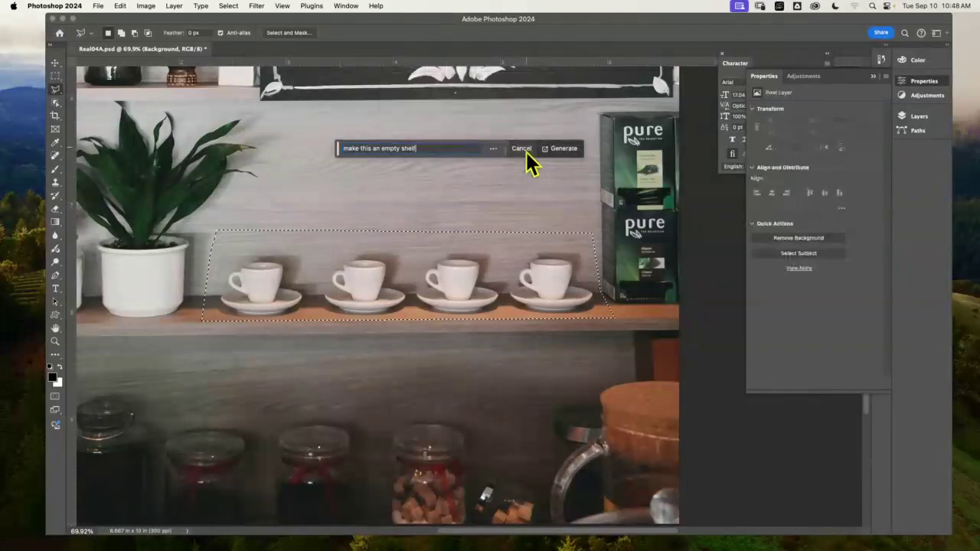
left_click(566, 150)
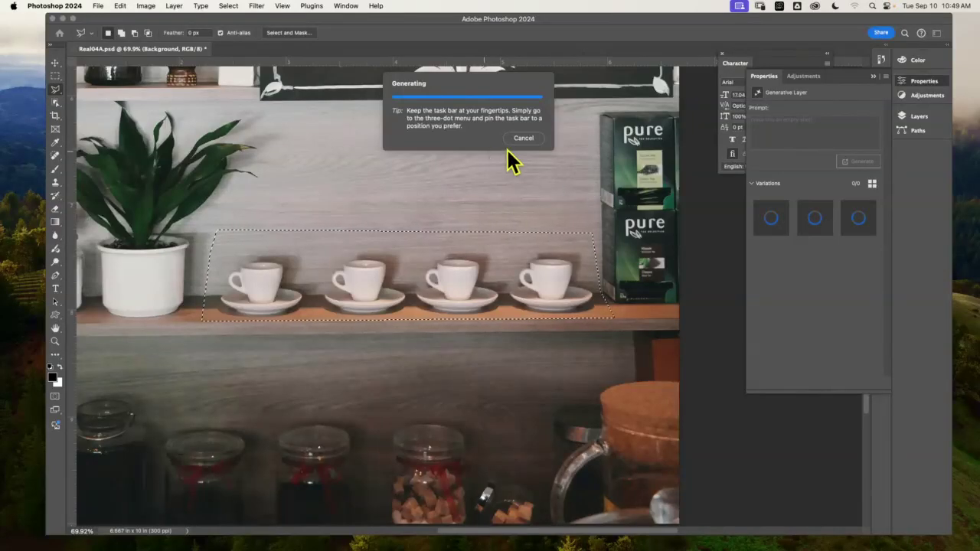
left_click(532, 138)
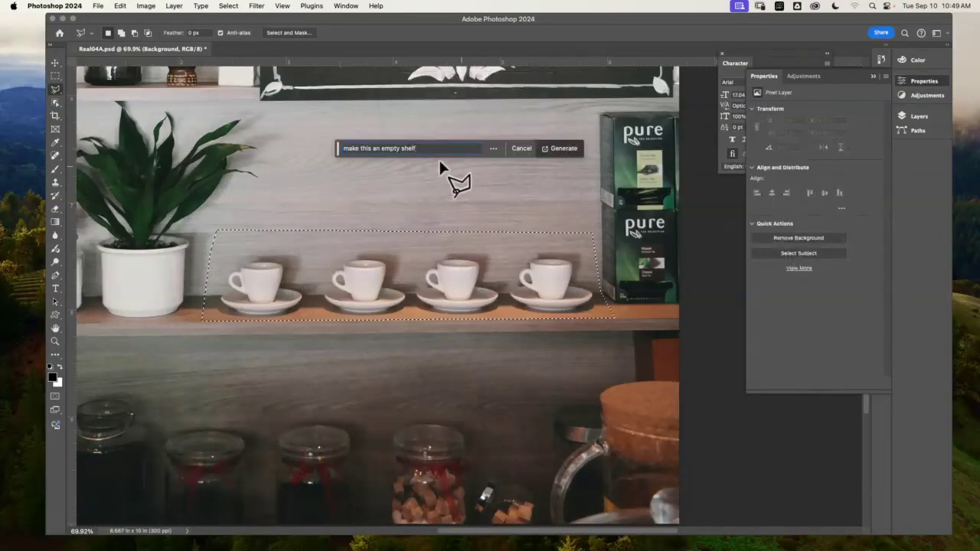
Discard the teacup selection and move the contextual task bar to the lower edge of the image.
left_click_drag(337, 147, 78, 514)
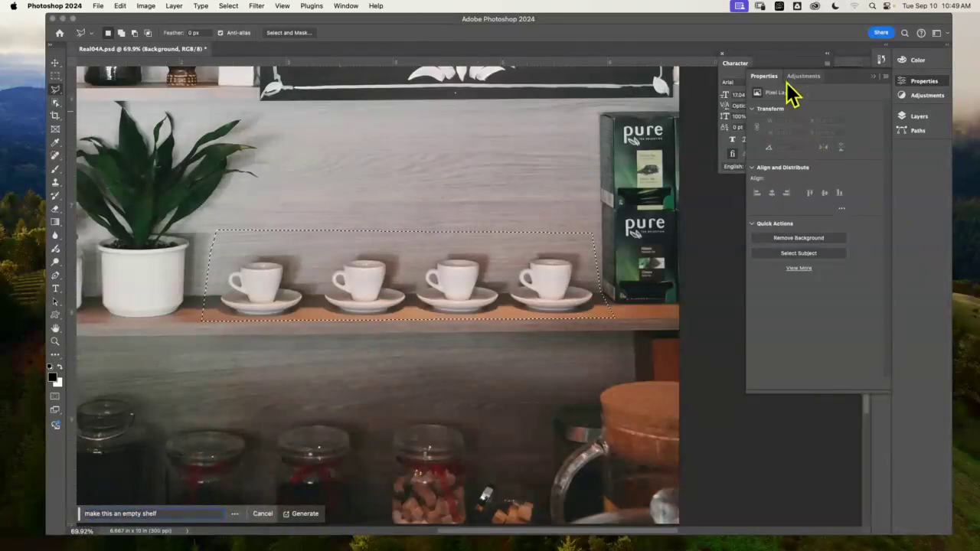
left_click(800, 76)
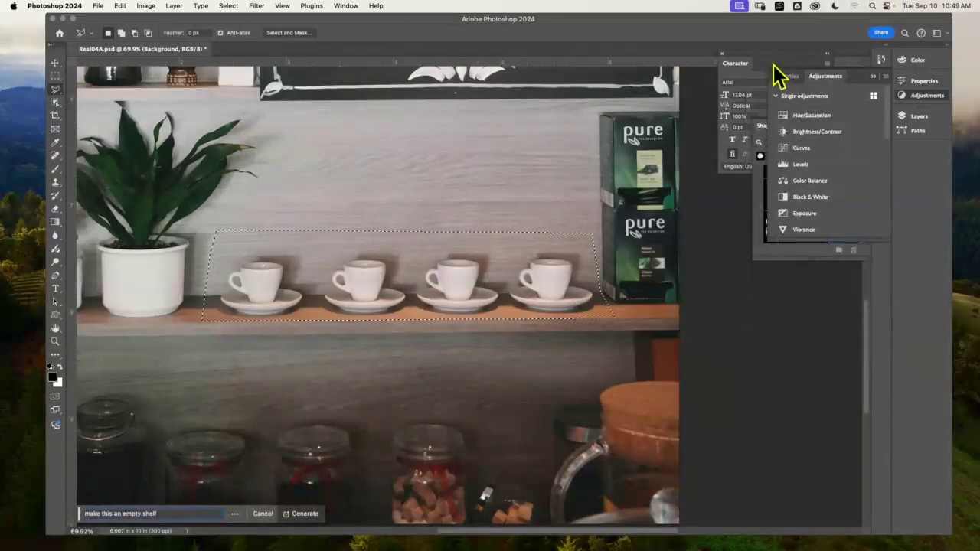
left_click(921, 117)
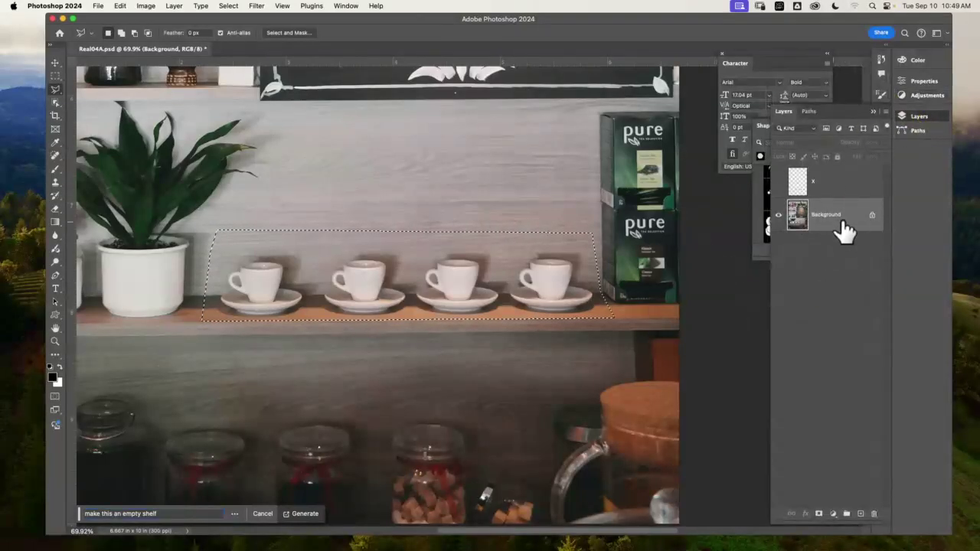
left_click(269, 306)
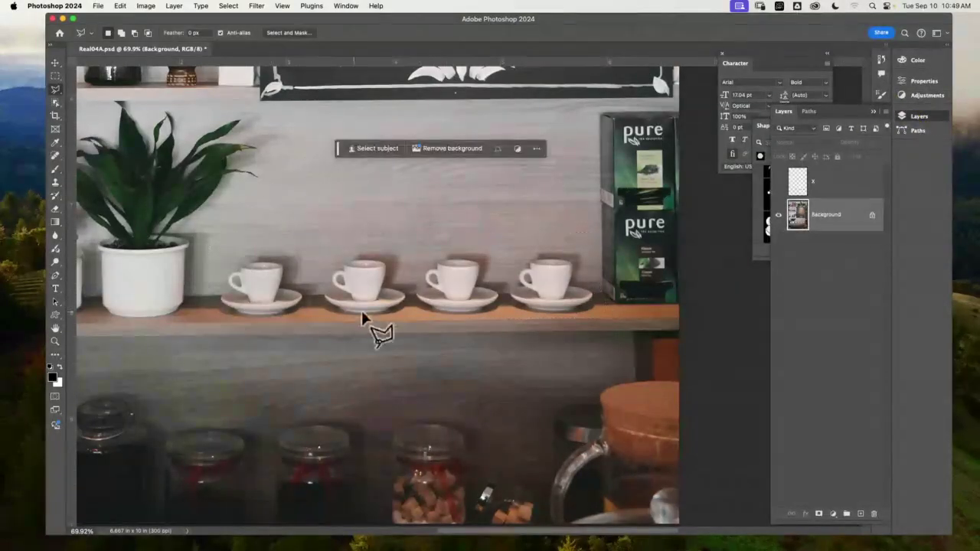
left_click_drag(339, 148, 88, 520)
left_click(280, 514)
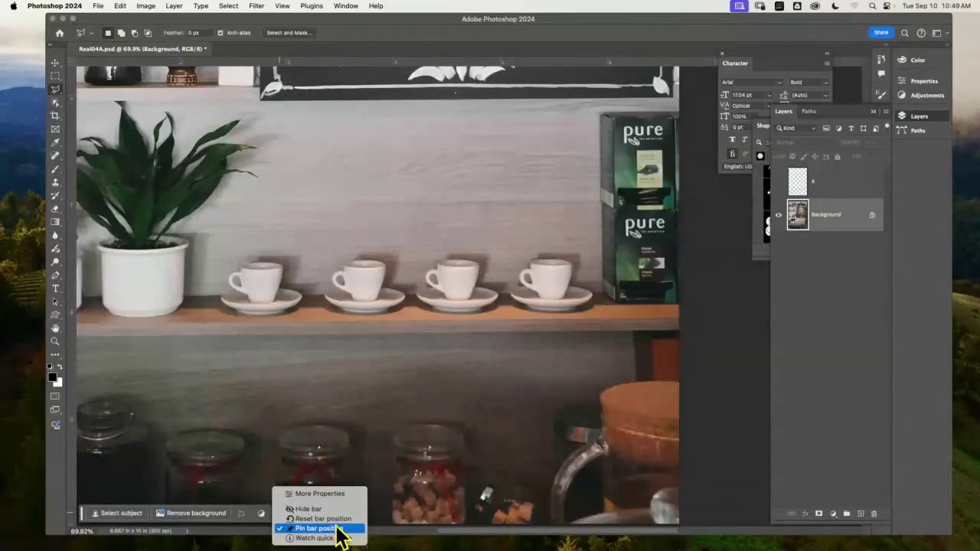
left_click(80, 76)
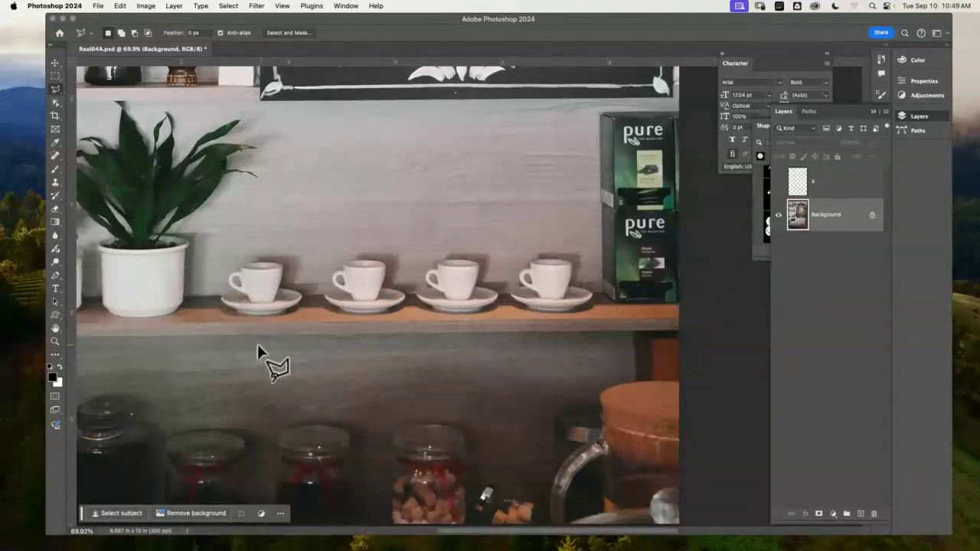
Copy a rectangular patch of empty shelf between the plant pot and the first teacup to a new layer.
left_click(55, 342)
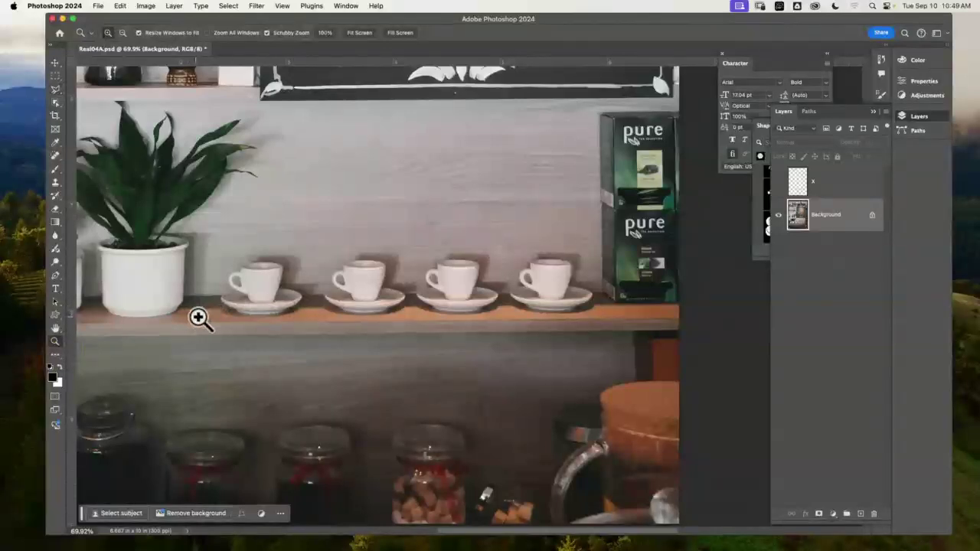
left_click_drag(197, 317, 258, 291)
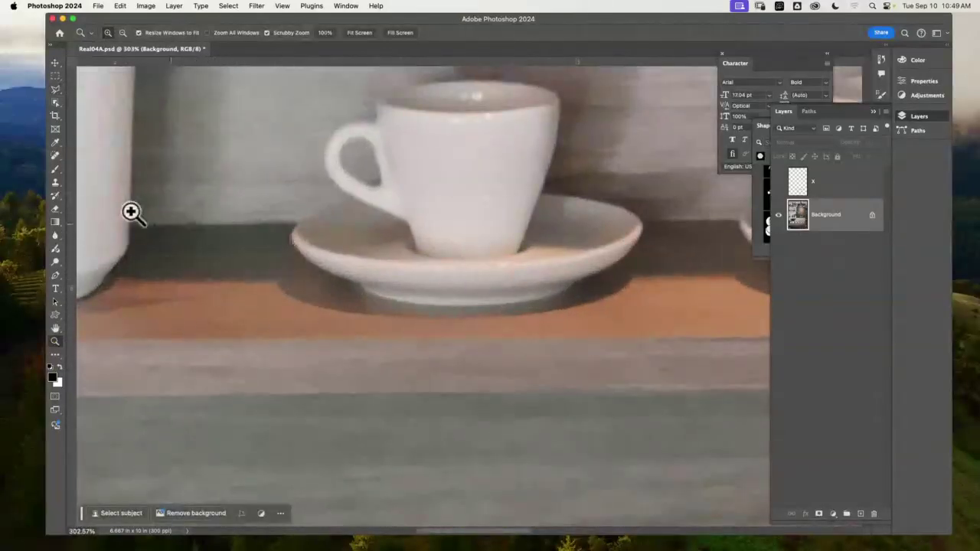
left_click(57, 89)
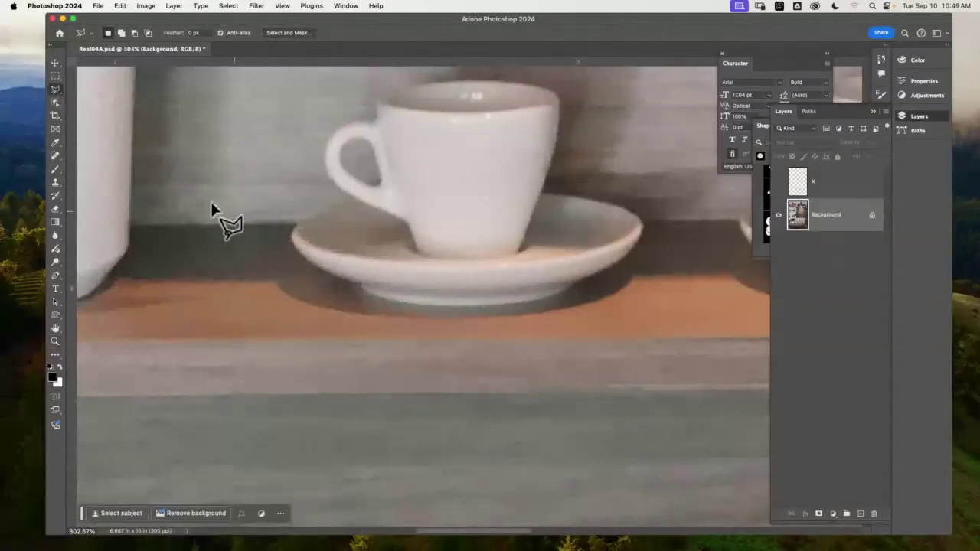
left_click(56, 76)
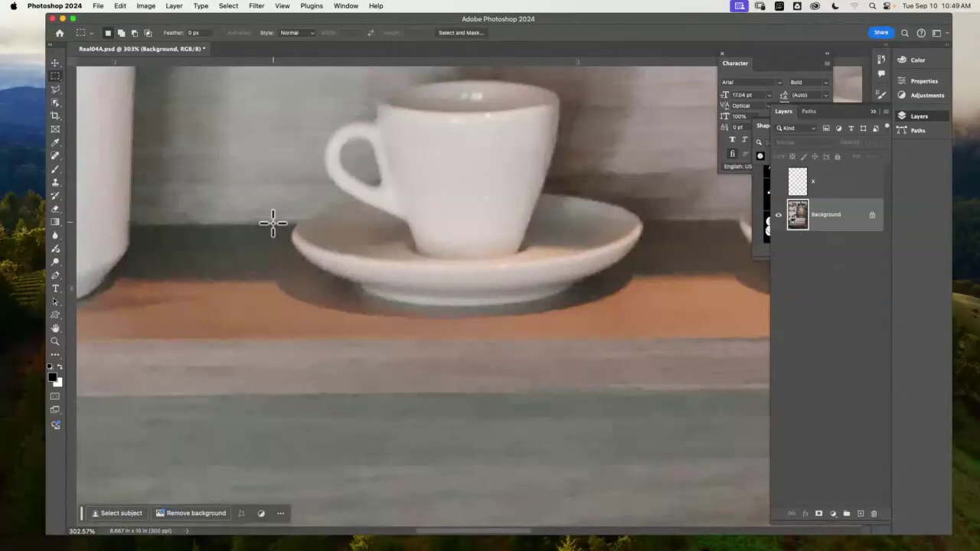
left_click_drag(273, 223, 132, 339)
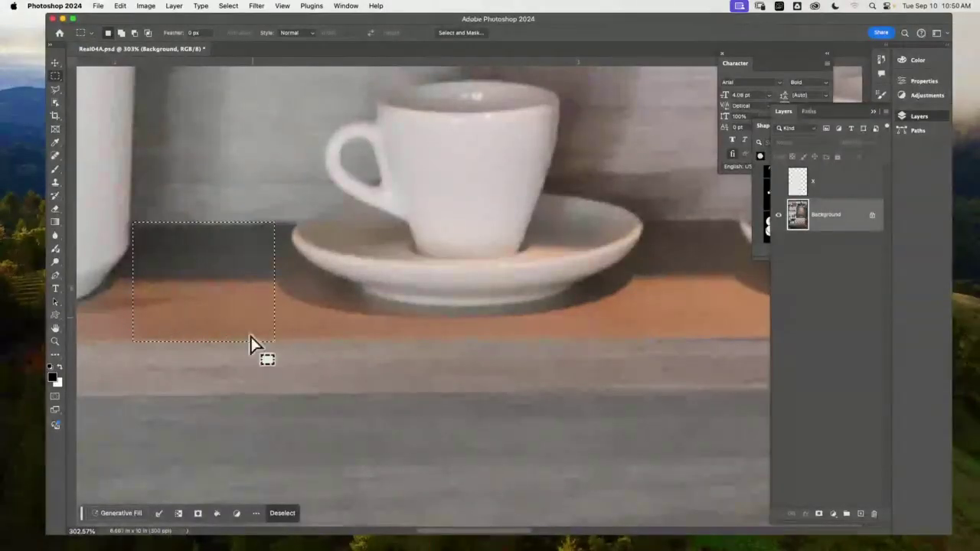
key("super+j")
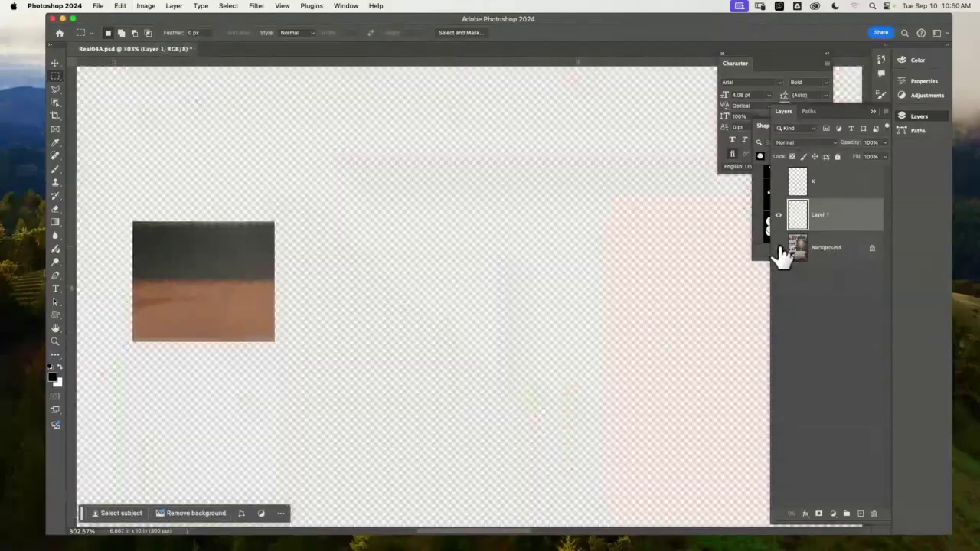
Isolate the copied shelf patch by hiding the Background layer, and set the Clone Stamp brush size to 4 px.
left_click(780, 248)
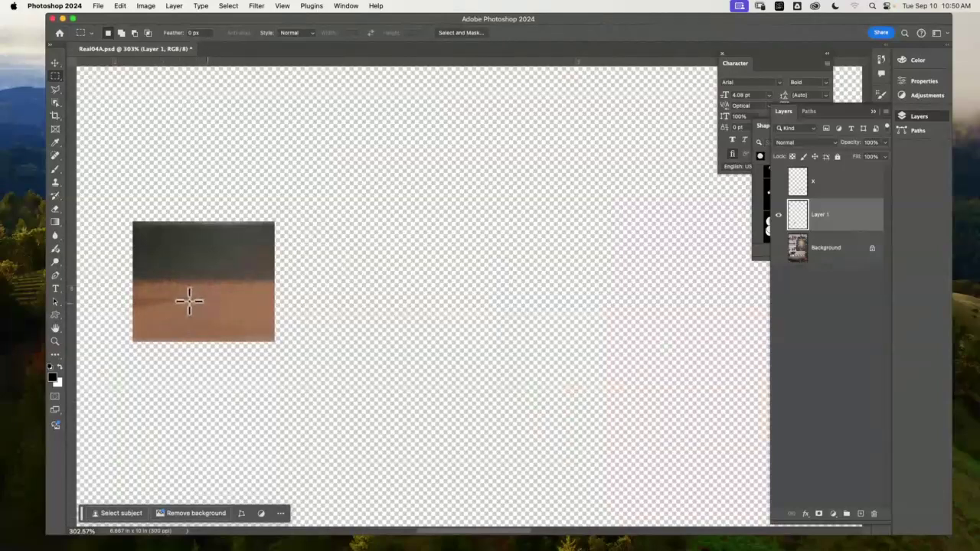
left_click(56, 342)
left_click_drag(175, 299, 321, 280)
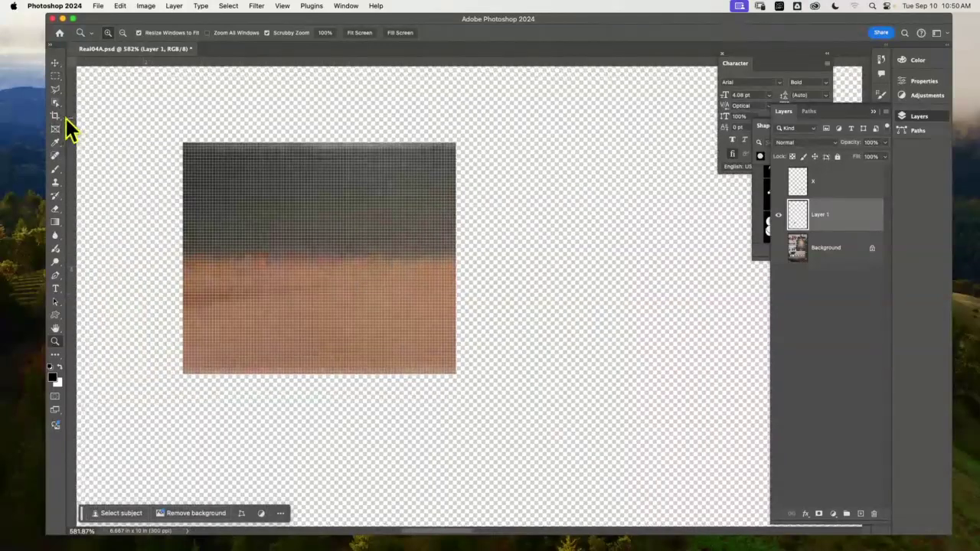
left_click(56, 182)
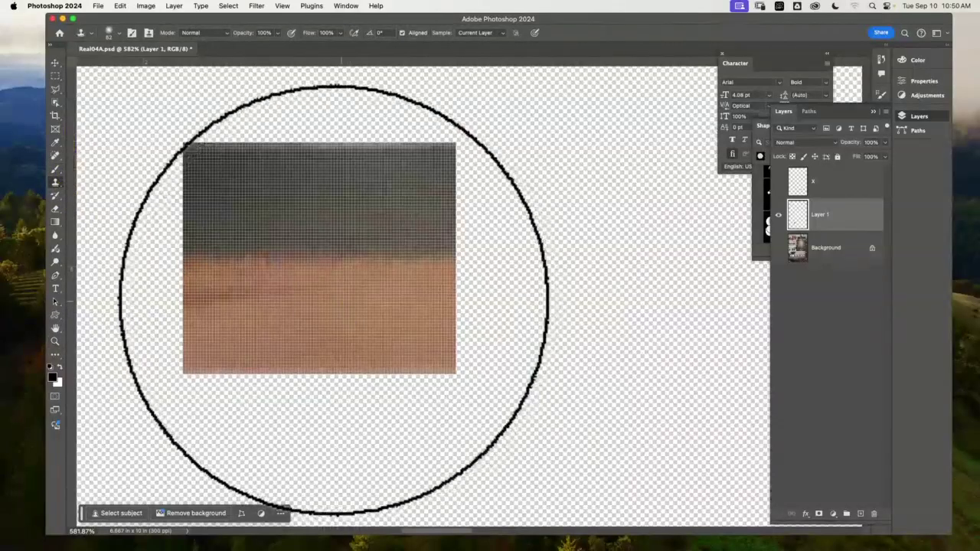
left_click(115, 34)
left_click_drag(119, 61, 104, 65)
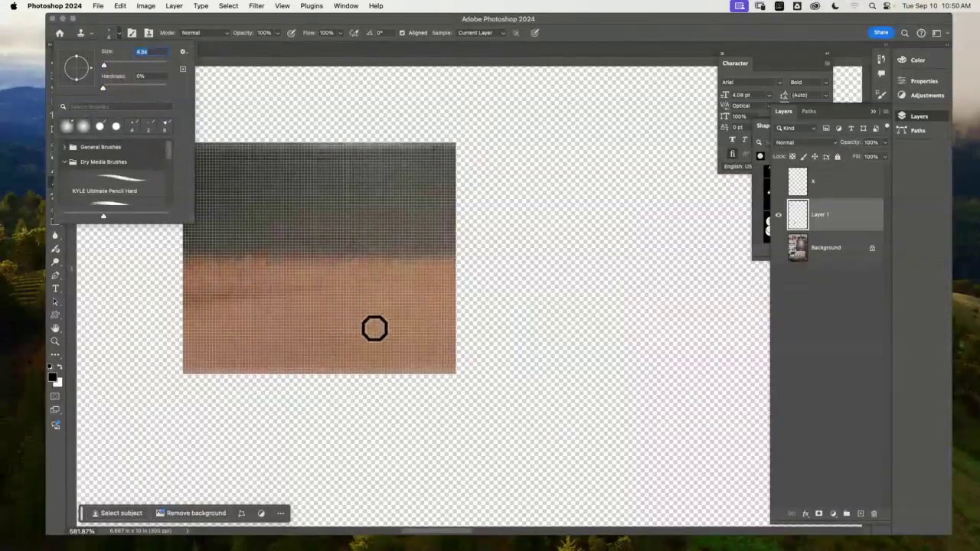
key("Return")
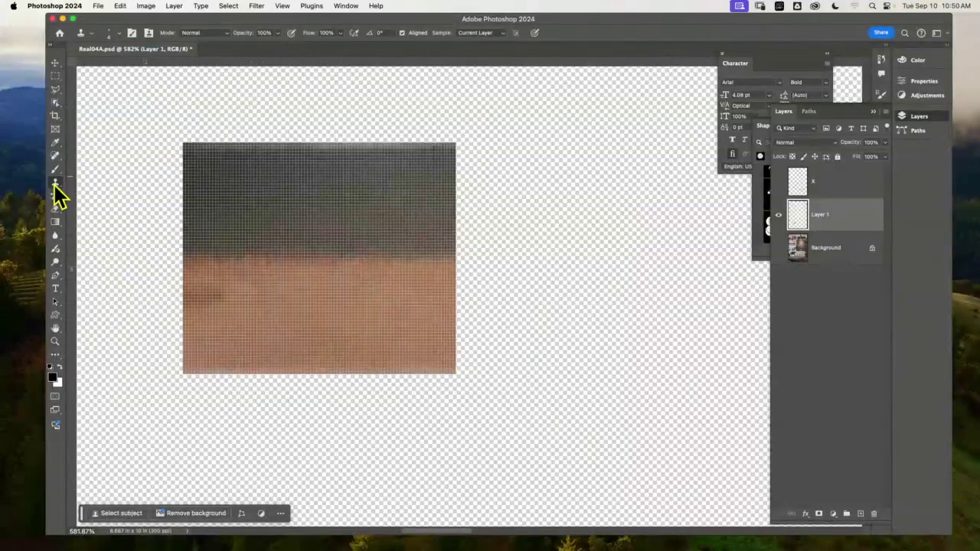
Clone clean wood over the dark streak on the shelf patch, and show the Background layer again.
left_click(382, 335, "alt")
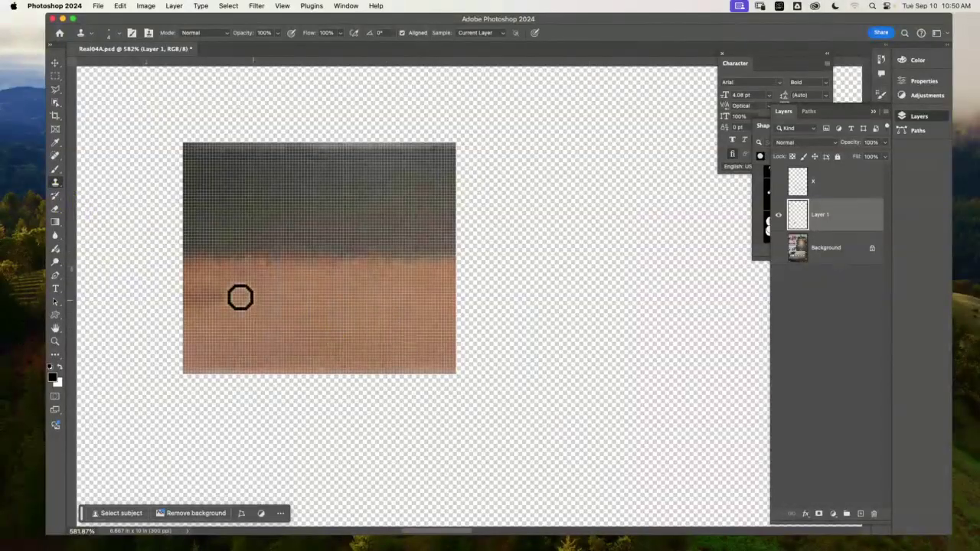
mouse_move(221, 288)
left_mouse_down()
mouse_move(206, 305)
mouse_move(194, 289)
mouse_move(192, 309)
mouse_move(192, 288)
mouse_move(209, 305)
mouse_move(188, 304)
left_mouse_up()
left_click(417, 334, "alt")
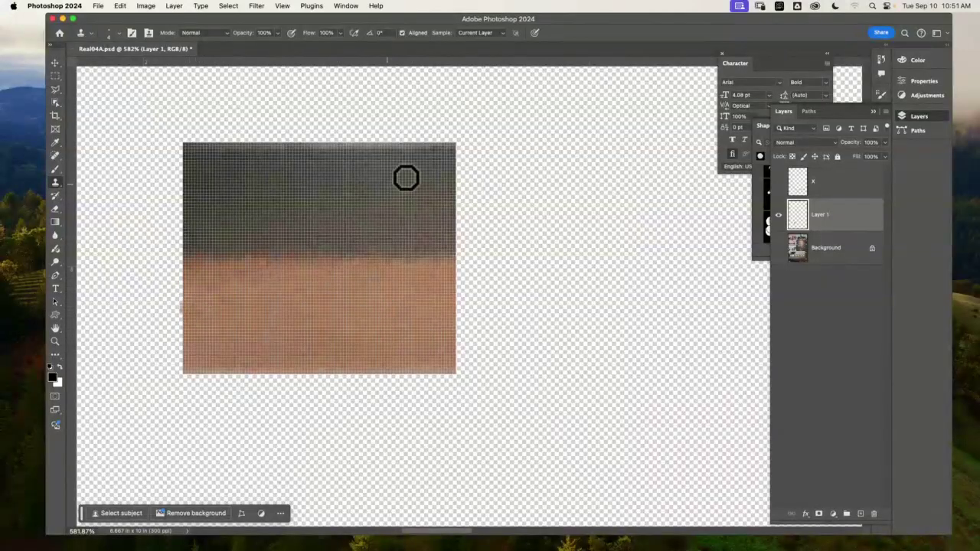
key("super+0")
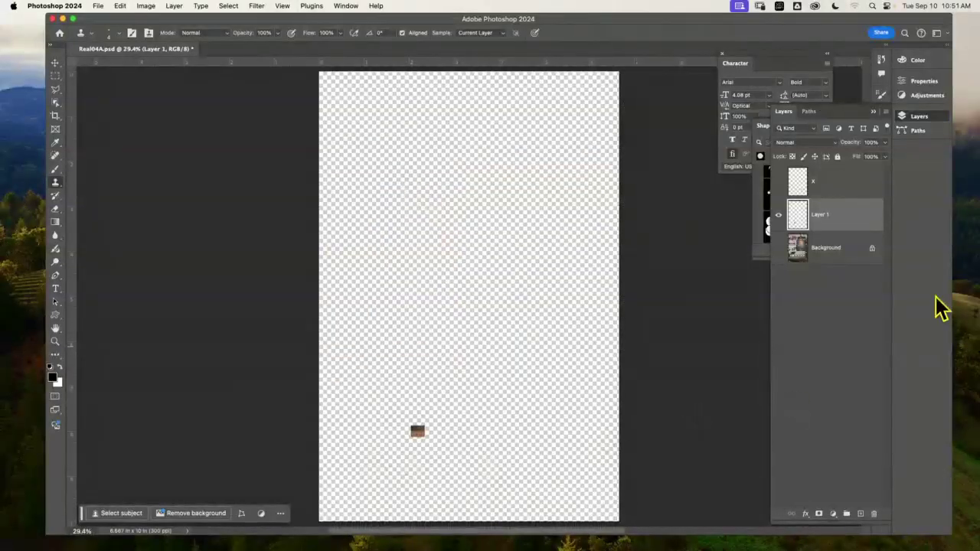
left_click(779, 247)
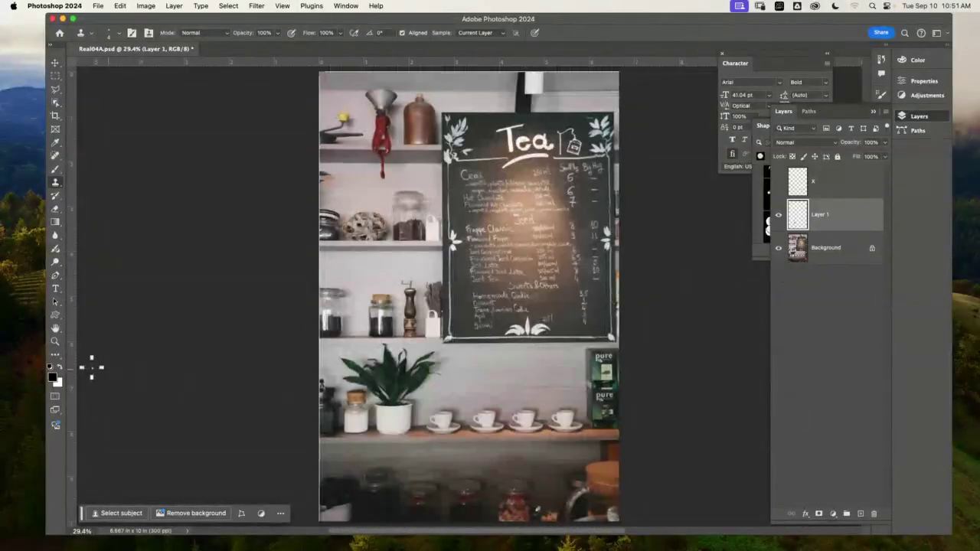
Try stretching the shelf patch horizontally to about 1254% width, across the four saucers to the tea boxes.
left_click(55, 341)
left_click_drag(485, 433, 291, 219)
left_click(55, 62)
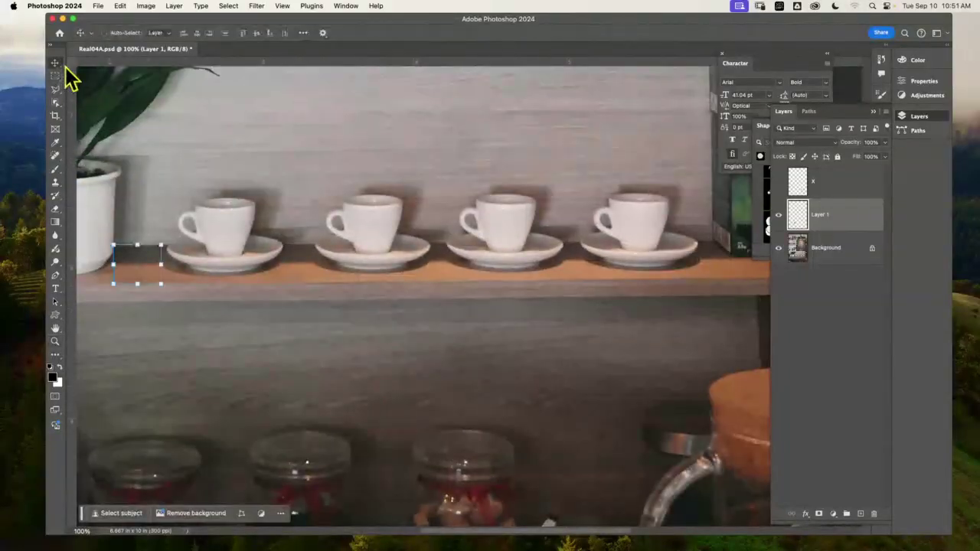
left_click_drag(162, 266, 718, 359)
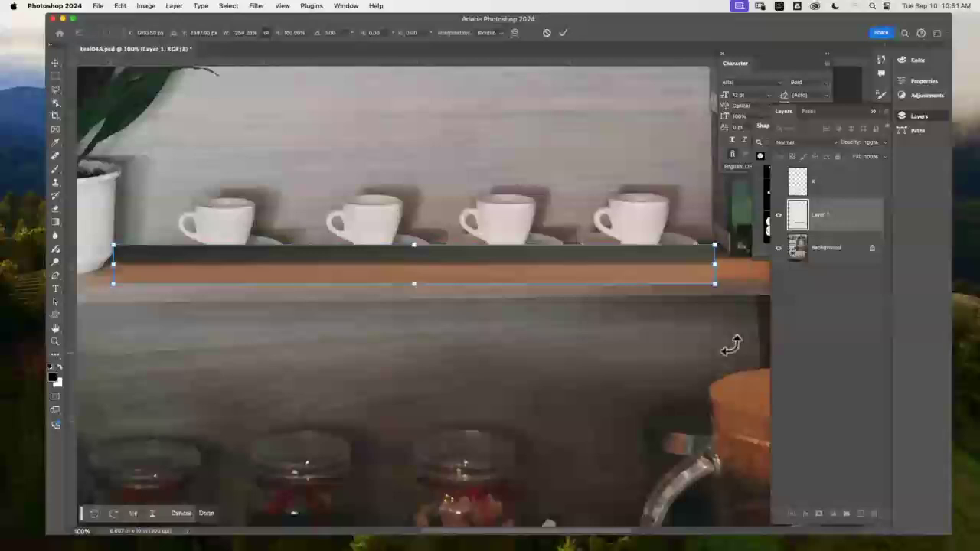
Distort the corners of the stretched patch to follow the shelf's slant and extend its far end, and apply the transform.
left_click(120, 6)
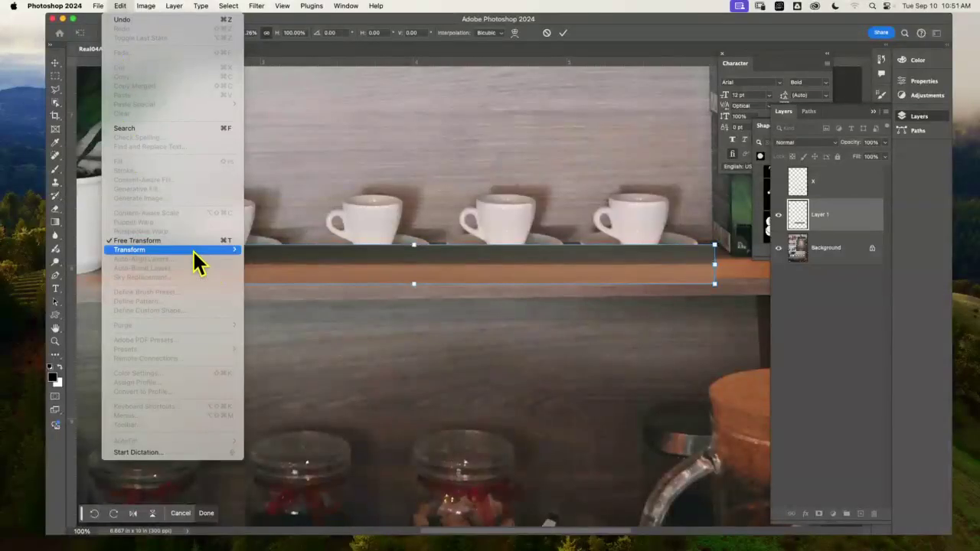
mouse_move(187, 248)
left_click(290, 292)
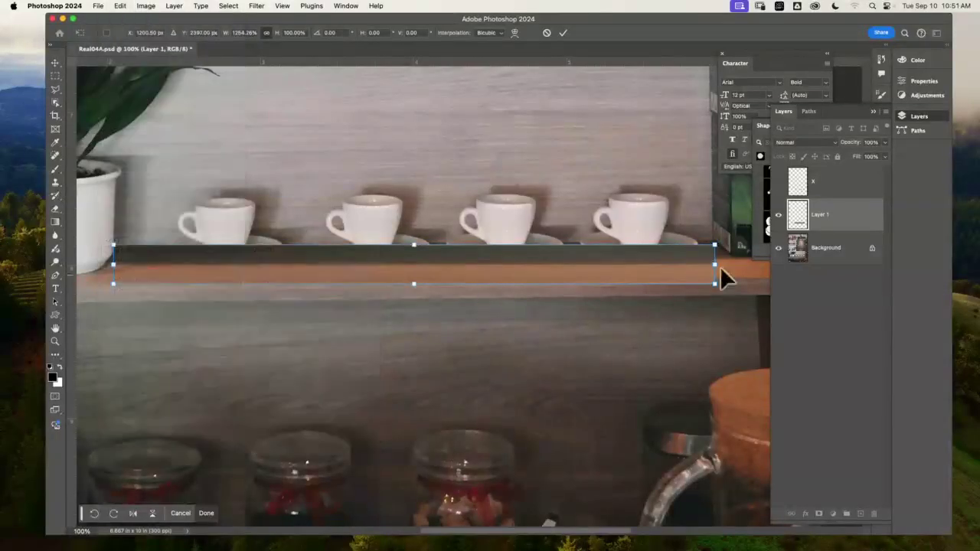
left_click_drag(716, 286, 719, 281)
left_click_drag(715, 246, 708, 244)
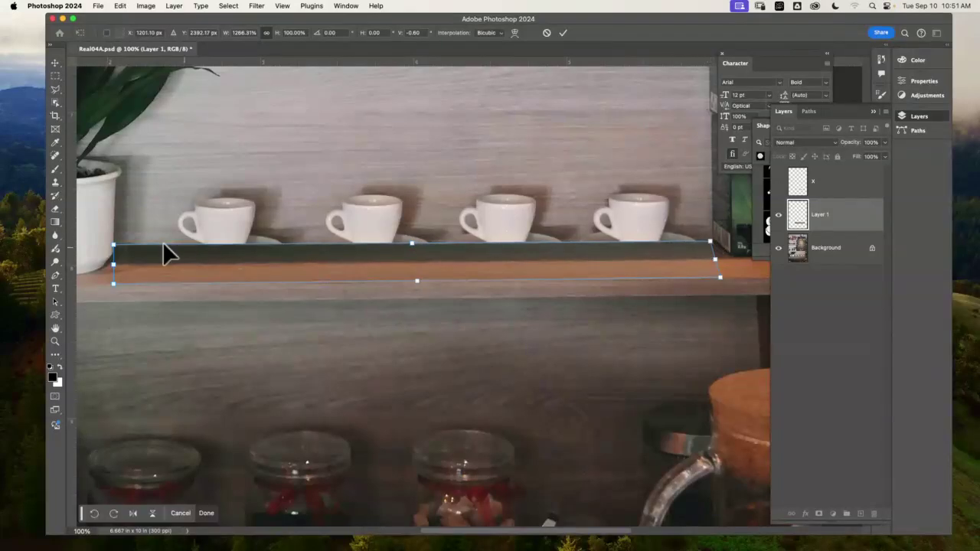
left_click_drag(116, 247, 120, 248)
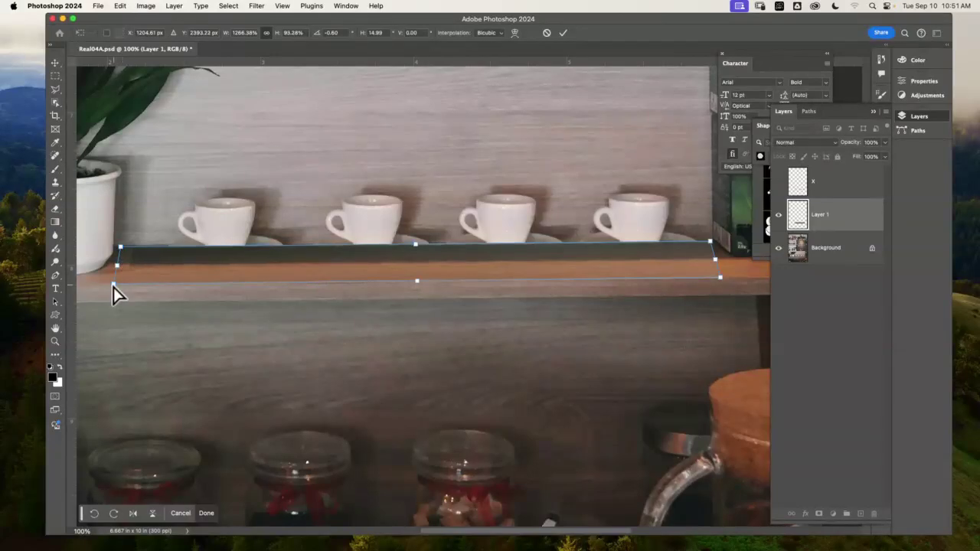
left_click_drag(113, 287, 111, 283)
left_click_drag(721, 279, 735, 277)
key("Return")
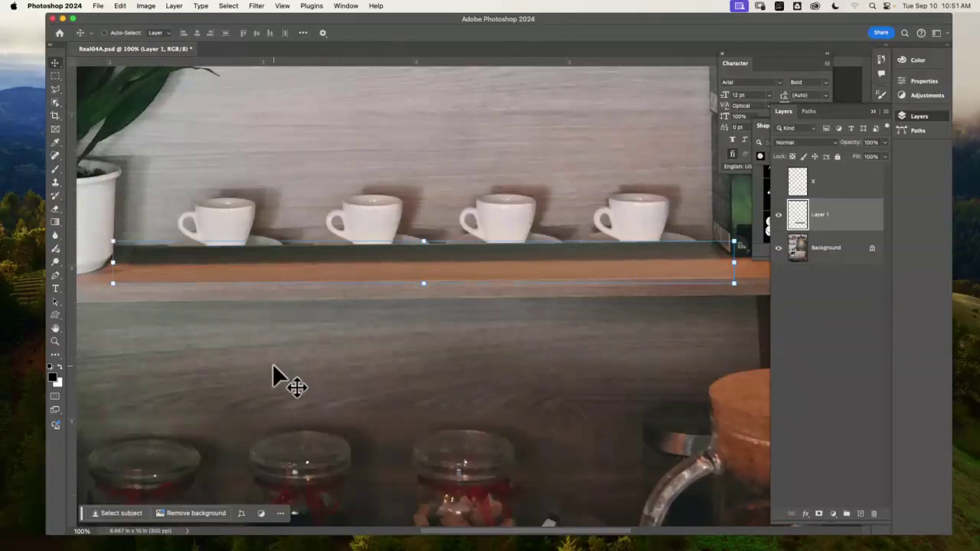
Examine both ends of the stretched patch up close against the shelf, and undo the stretch and distortion.
left_click(55, 340)
left_click_drag(750, 275, 470, 256)
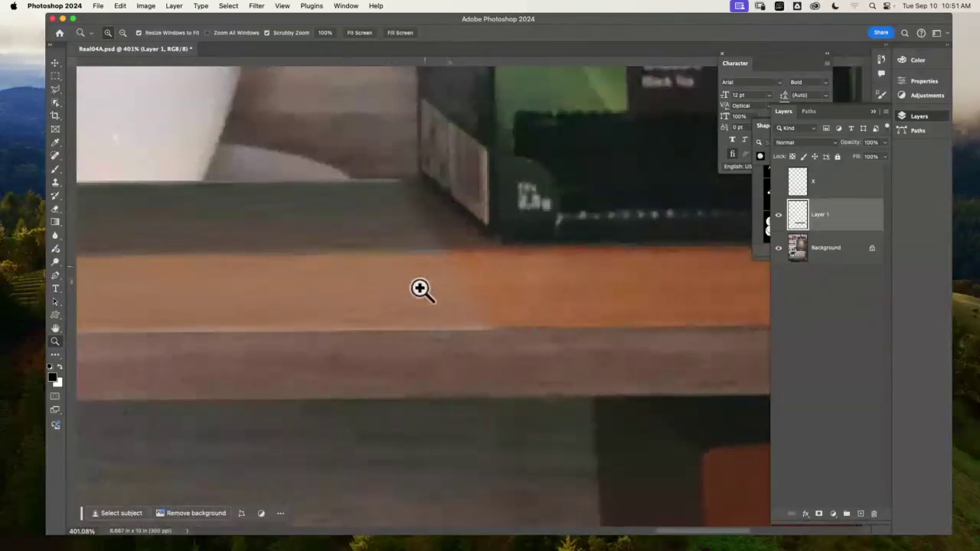
mouse_move(383, 284)
left_mouse_down()
mouse_move(613, 259)
mouse_move(494, 265)
mouse_move(494, 274)
mouse_move(551, 277)
mouse_move(437, 281)
mouse_move(416, 300)
mouse_move(367, 287)
left_mouse_up()
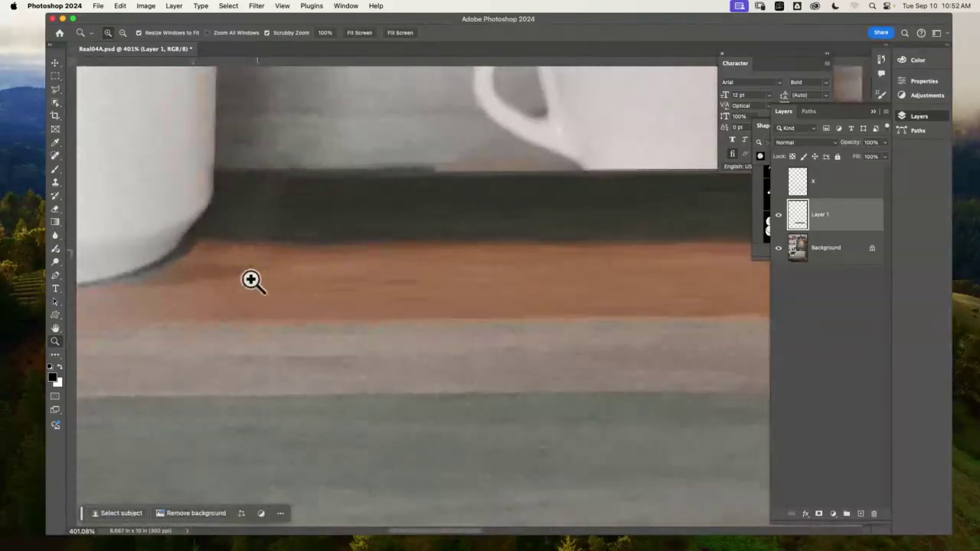
left_click_drag(469, 277, 491, 276)
scroll(491, 276, "down", 6)
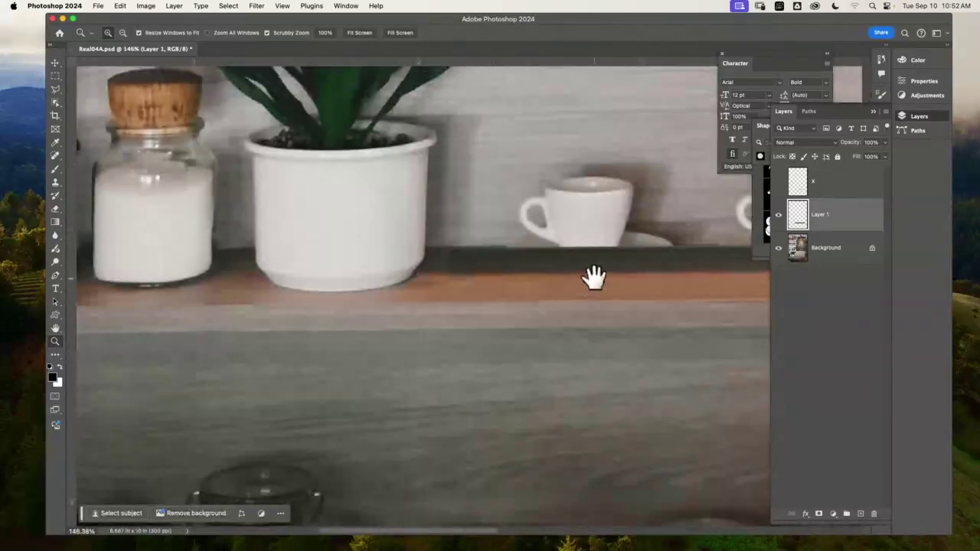
left_click_drag(594, 277, 337, 273)
left_click_drag(792, 233, 800, 253)
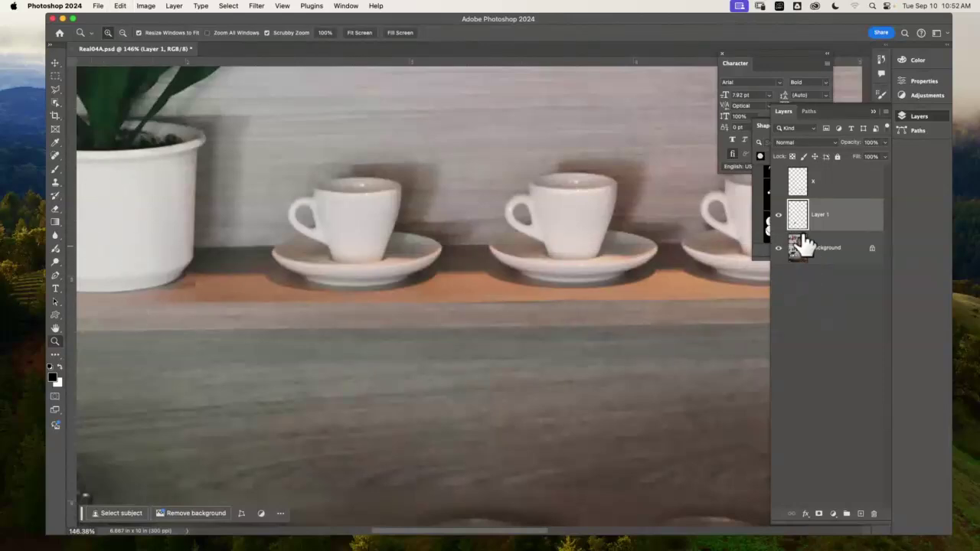
Hide the Background layer, duplicate the shelf patch layer, and move the copy flush against the right edge of the original.
left_click(778, 249)
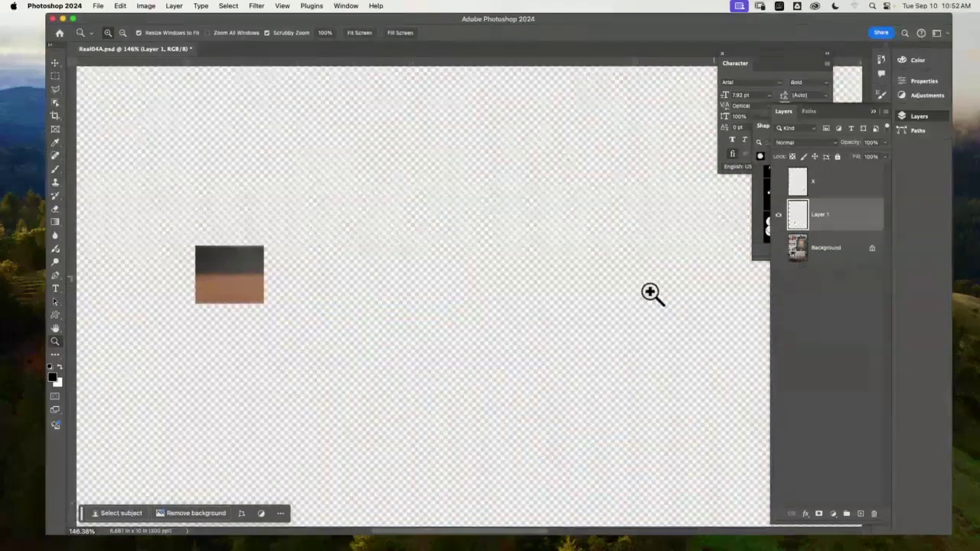
left_click(55, 341)
left_click_drag(218, 252, 310, 227)
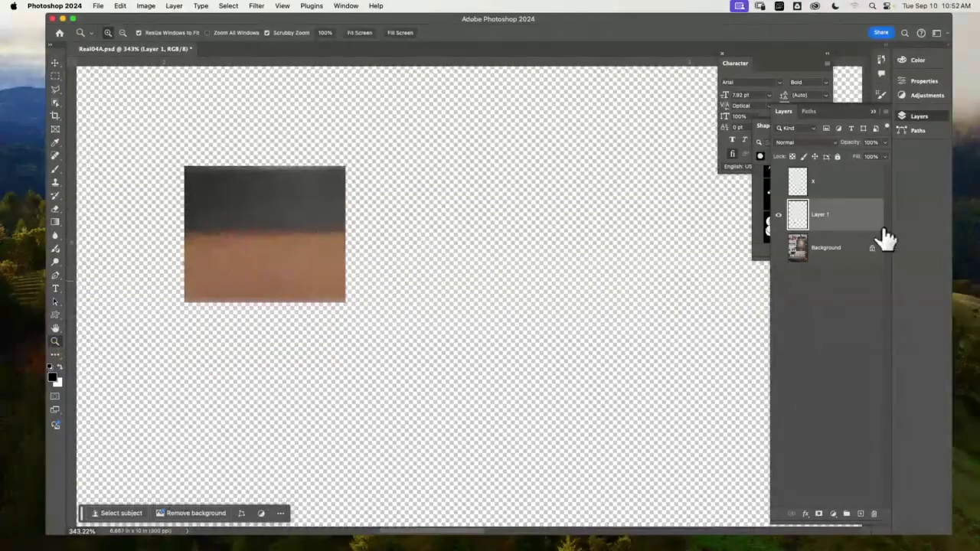
left_click_drag(855, 222, 859, 514)
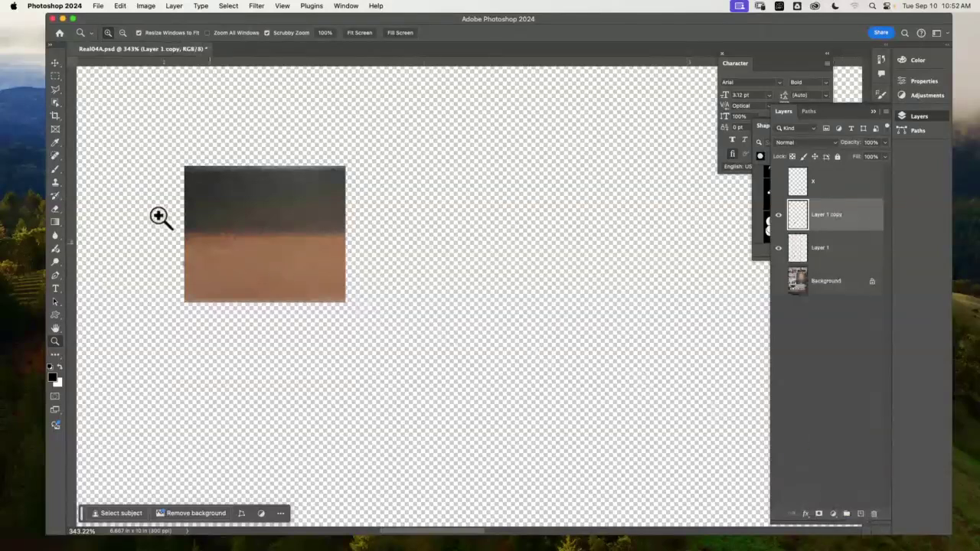
left_click(55, 62)
left_click_drag(295, 264, 449, 291)
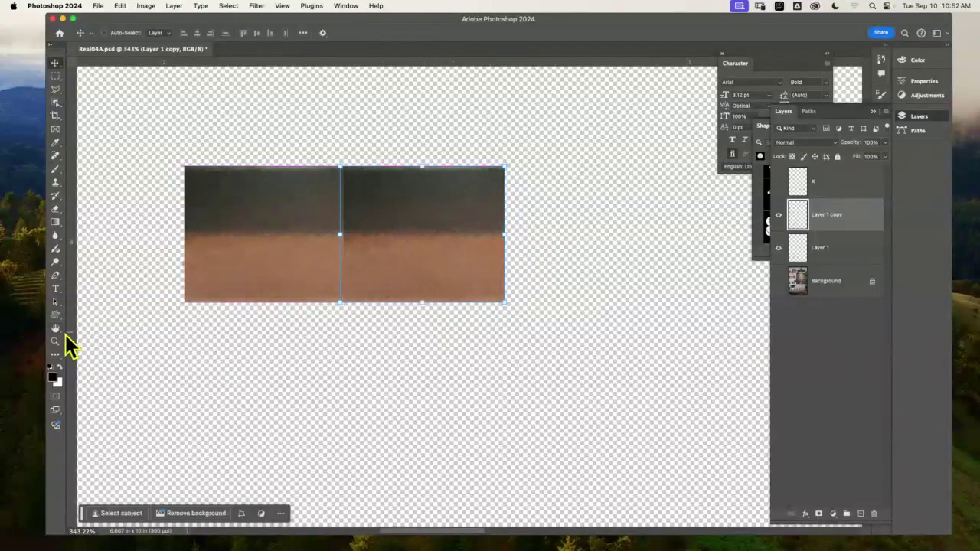
Turn off the transform controls and flip the duplicated patch horizontally so that it mirrors the original at the seam.
left_click(323, 33)
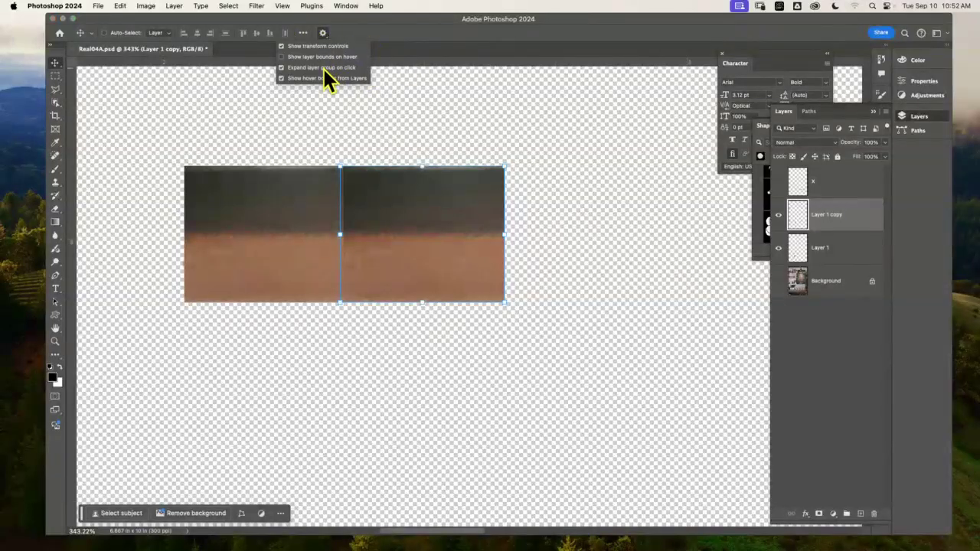
left_click(328, 47)
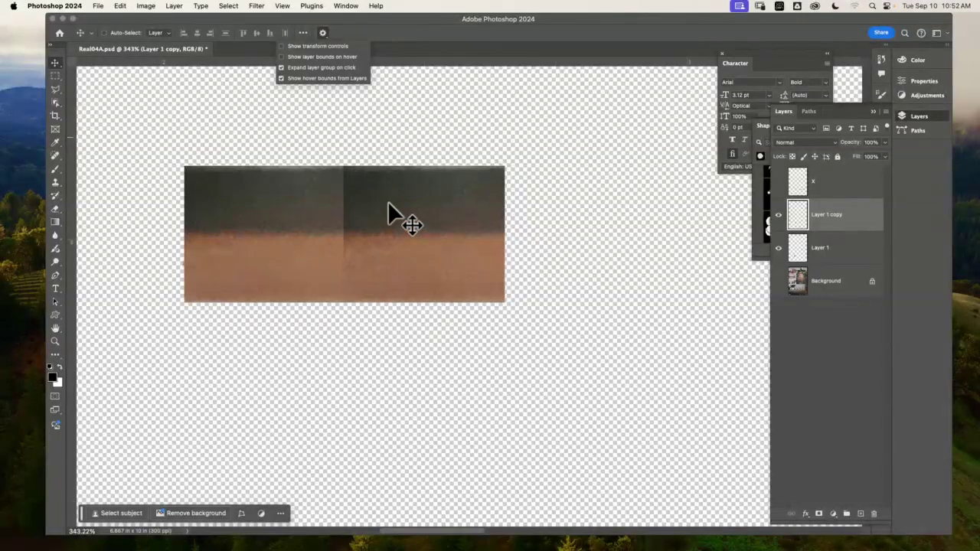
left_click(443, 231)
left_click(120, 6)
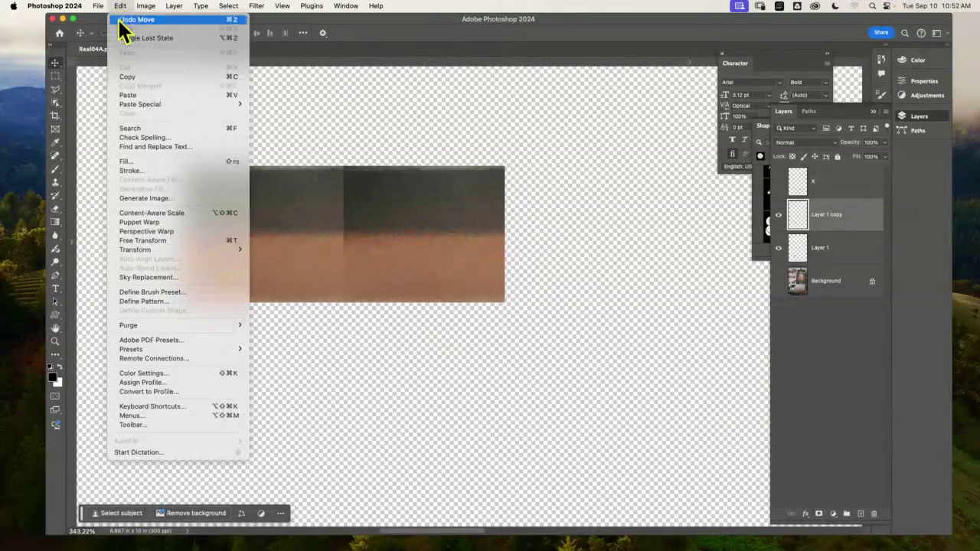
mouse_move(198, 251)
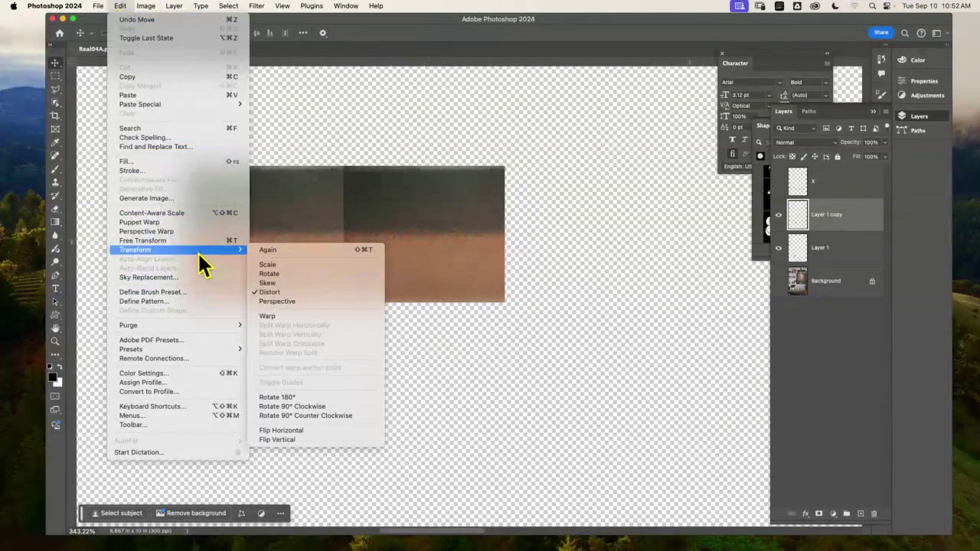
left_click(317, 432)
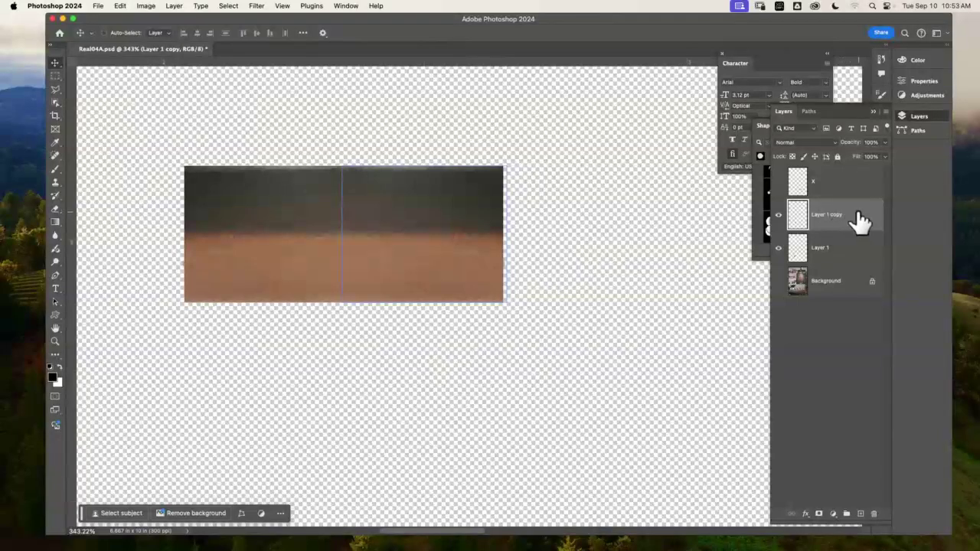
Merge the mirrored patch layer down into Layer 1.
left_click(885, 112)
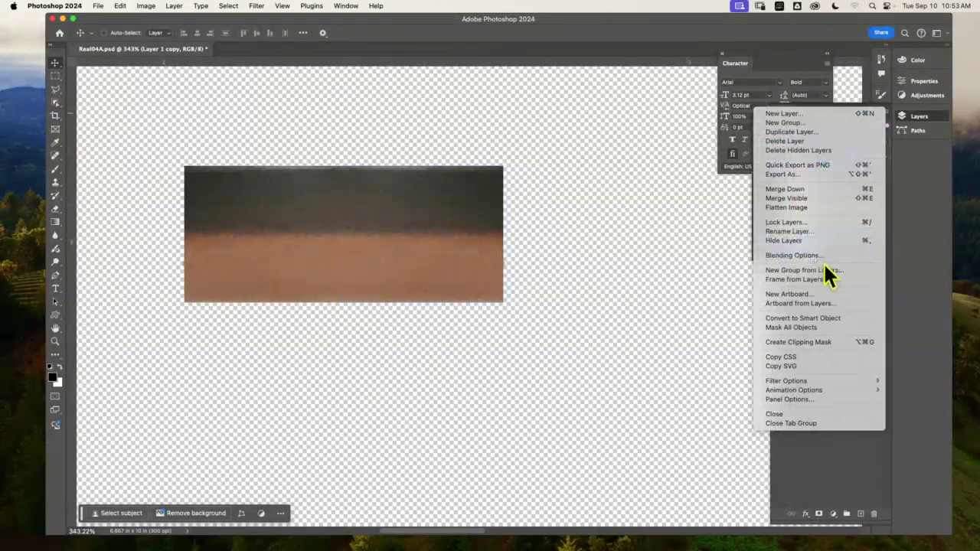
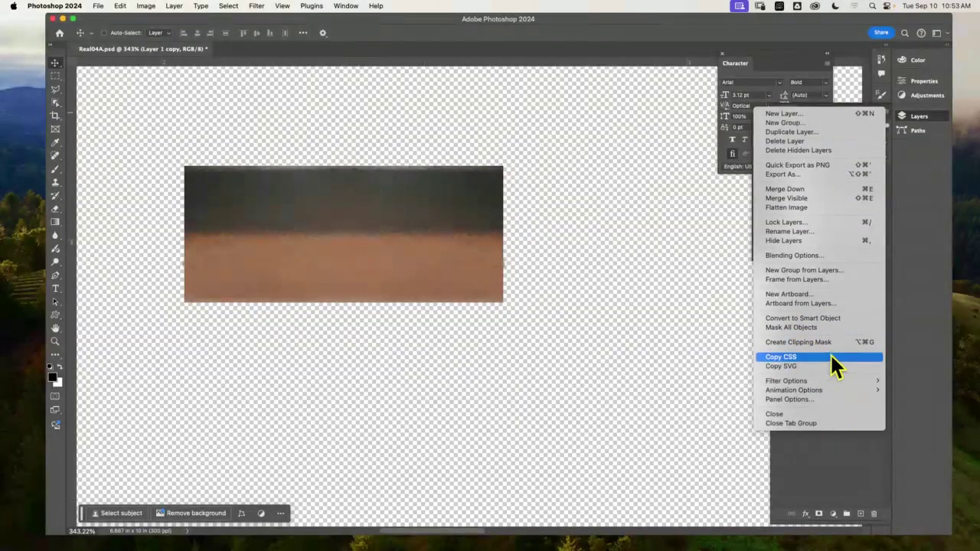
left_click(852, 486)
left_click(890, 129)
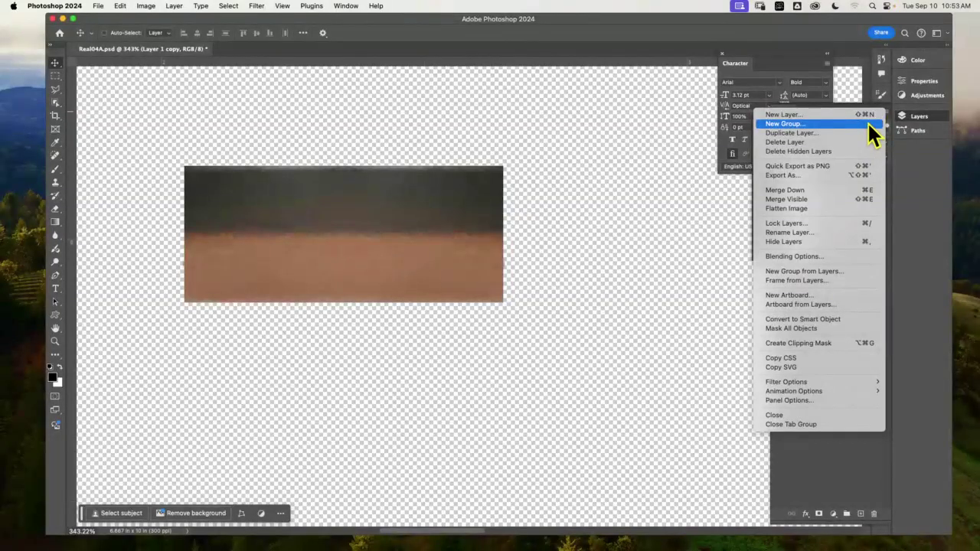
left_click(807, 189)
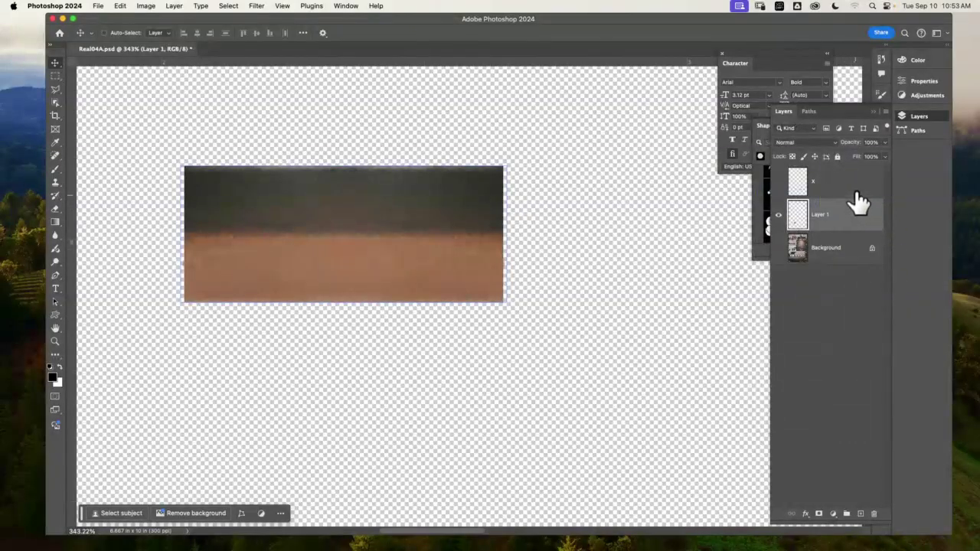
Turn the transform controls back on and show the Background layer again.
left_click(303, 34)
left_click(322, 34)
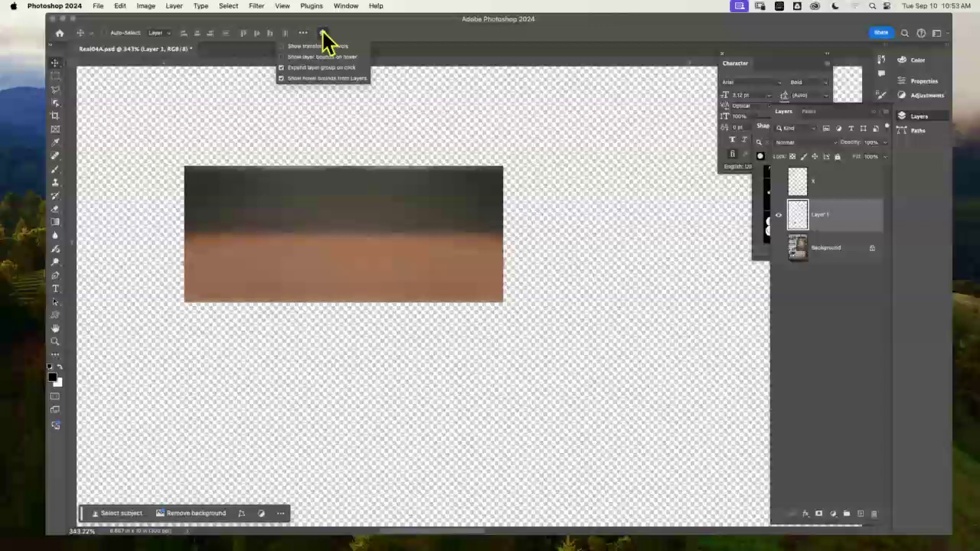
left_click(281, 45)
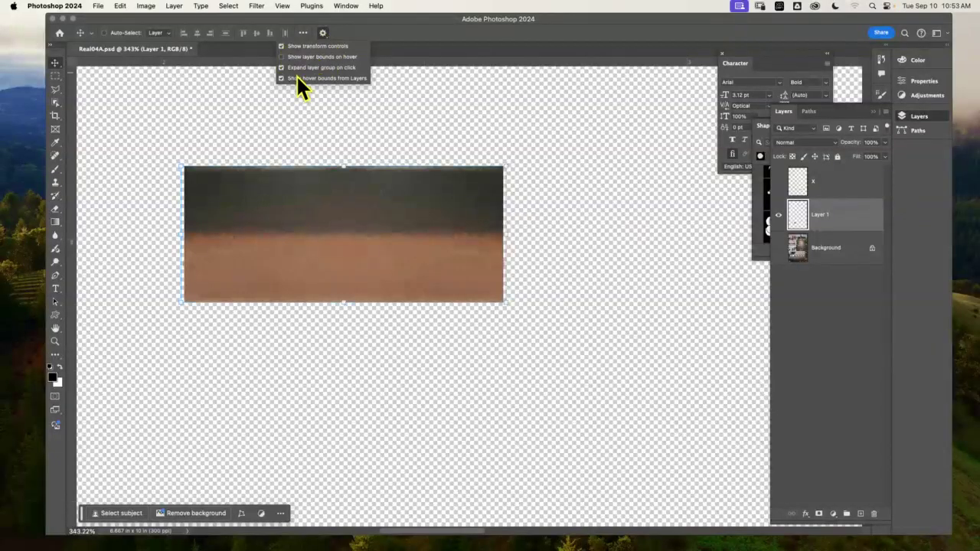
left_click(779, 249)
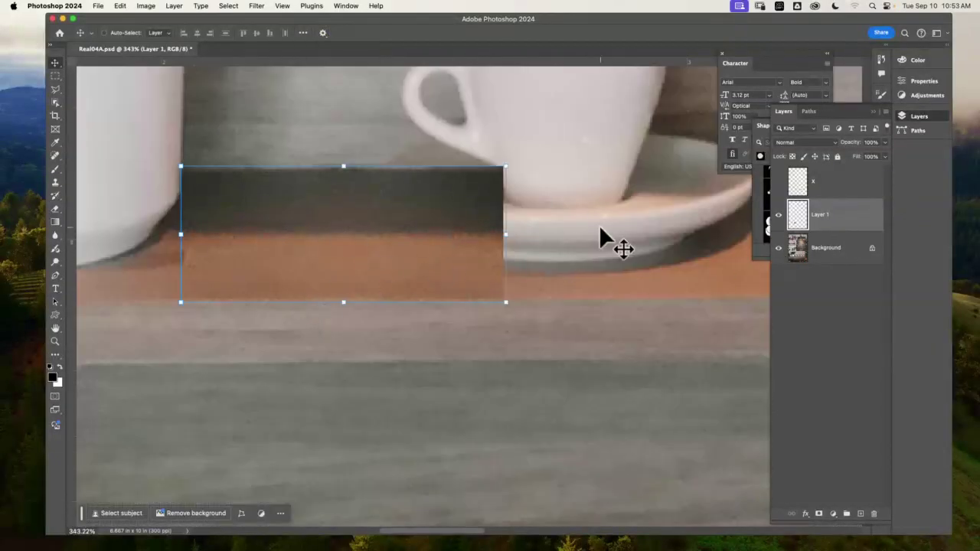
Stretch the merged shelf patch horizontally to about 675% width, covering the four saucers up to the tea boxes.
key("super+0")
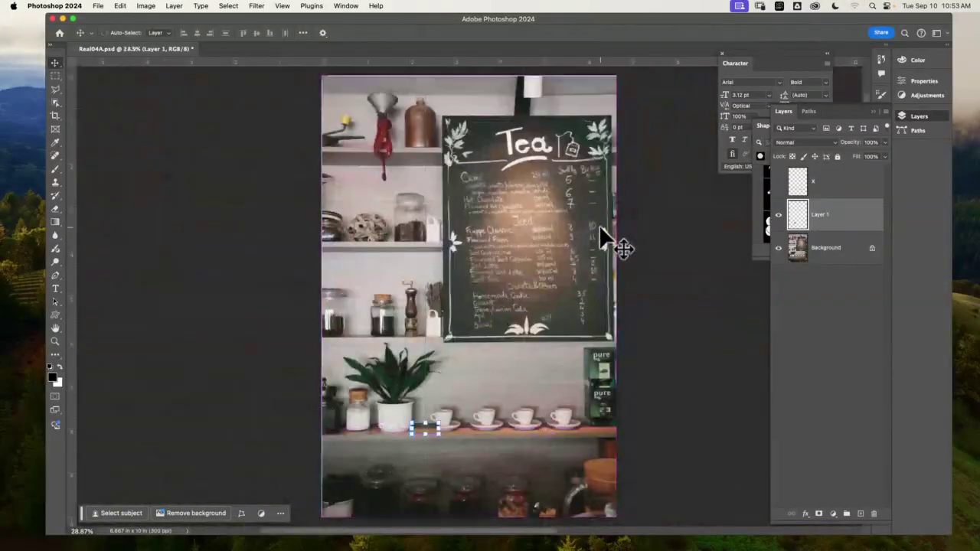
left_click(54, 341)
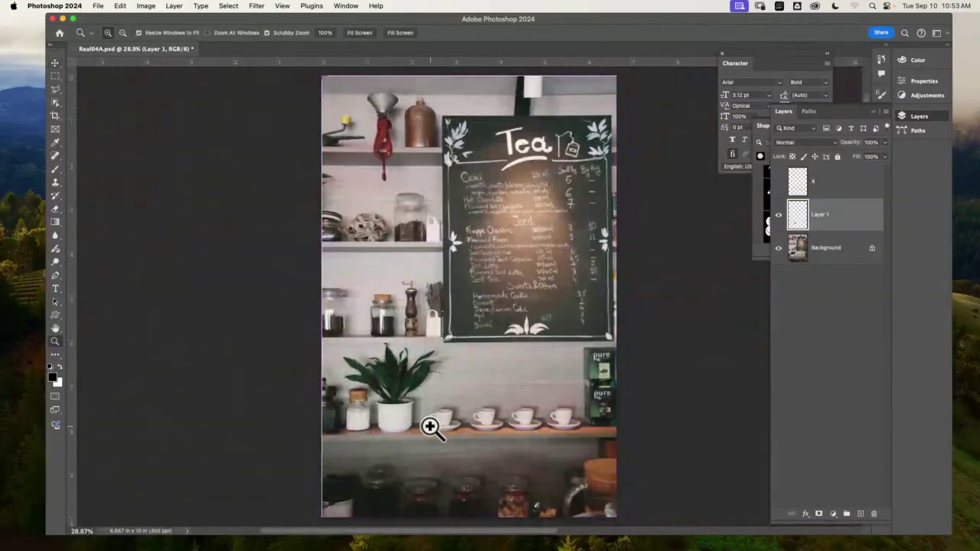
left_click_drag(430, 427, 350, 284)
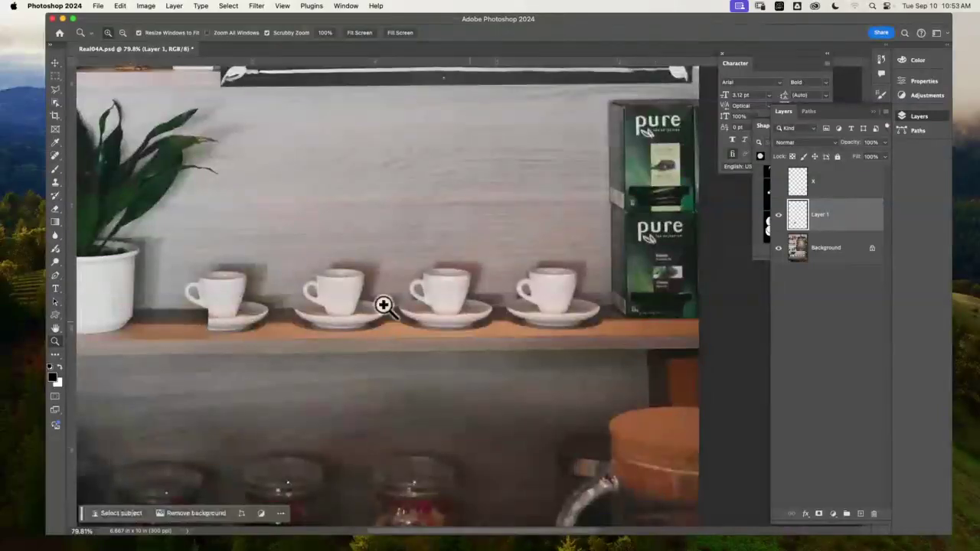
left_click(55, 63)
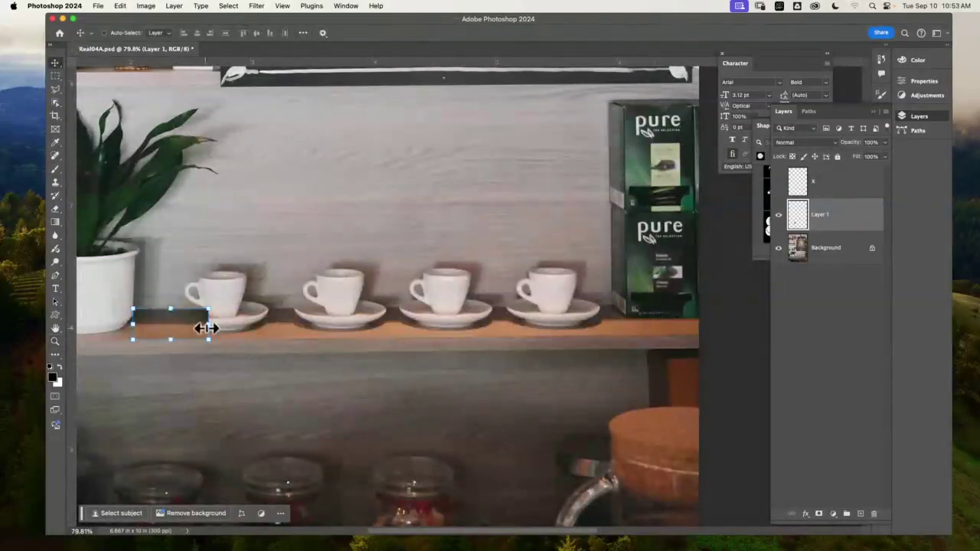
left_click_drag(207, 328, 644, 440)
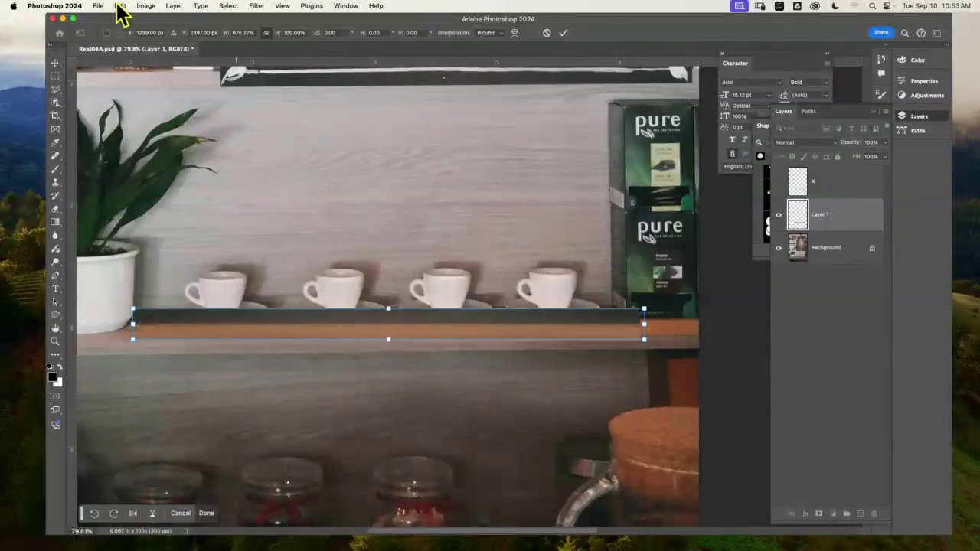
Distort the stretched shelf patch by its corners, aligning it with the shelf's slope and extending both ends past the saucers.
left_click(121, 7)
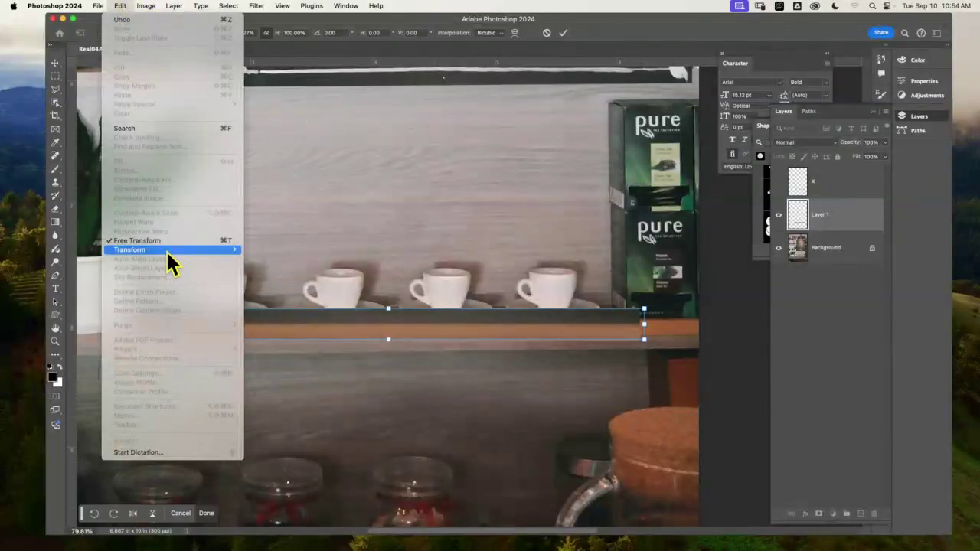
mouse_move(166, 250)
left_click(292, 293)
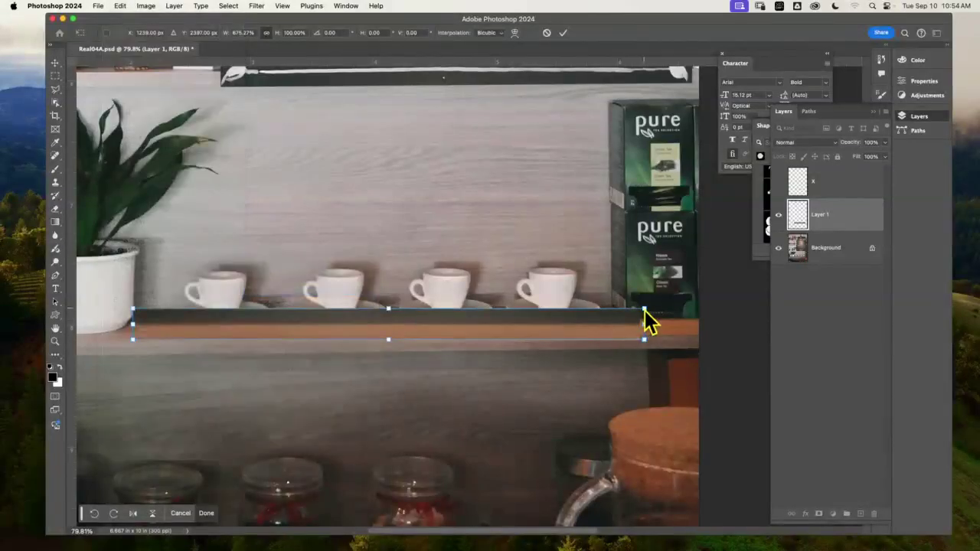
left_click_drag(644, 309, 644, 306)
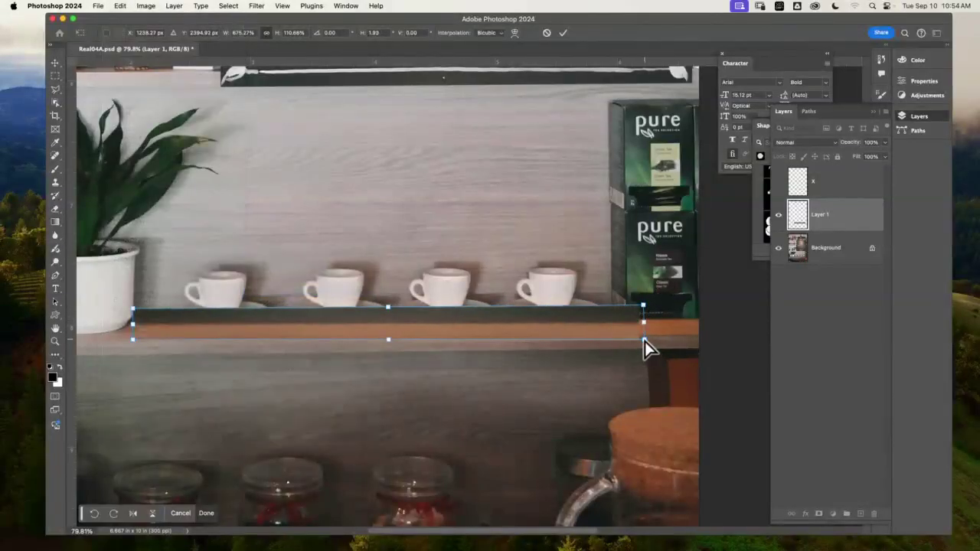
left_click_drag(645, 342, 647, 333)
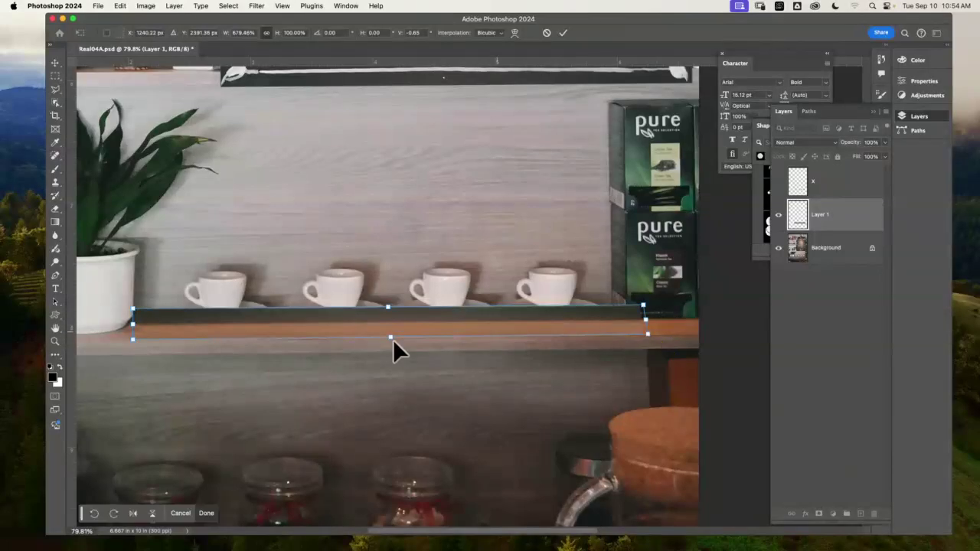
left_click_drag(132, 341, 105, 342)
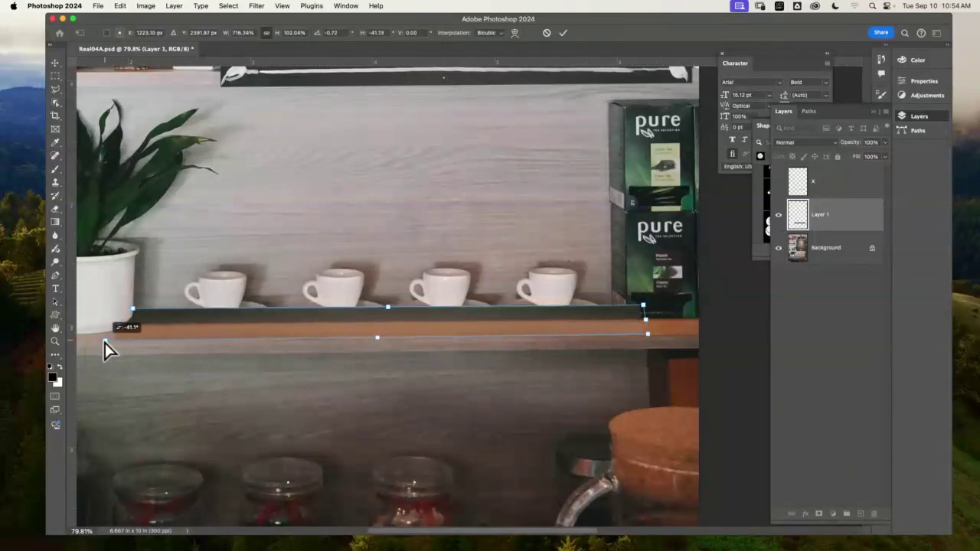
left_click_drag(135, 313, 113, 310)
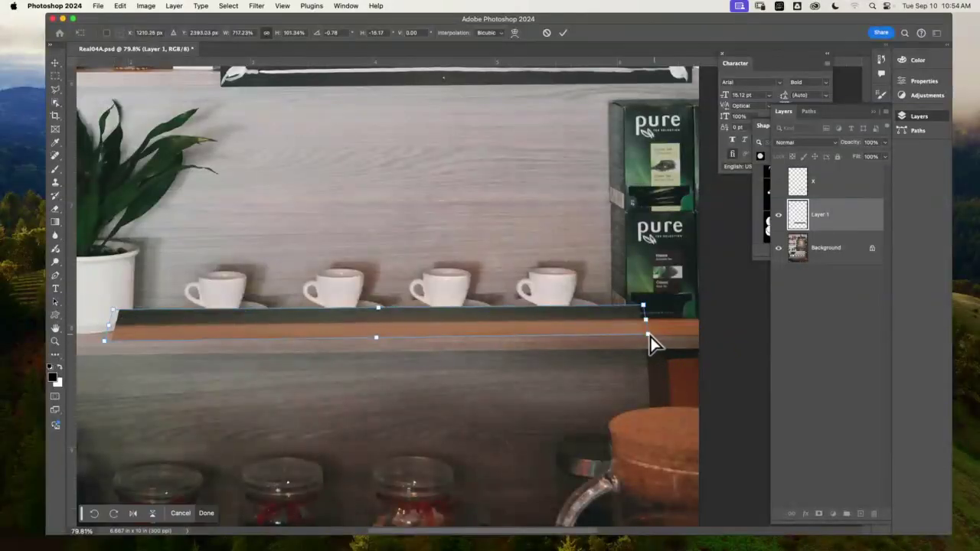
left_click_drag(649, 335, 667, 335)
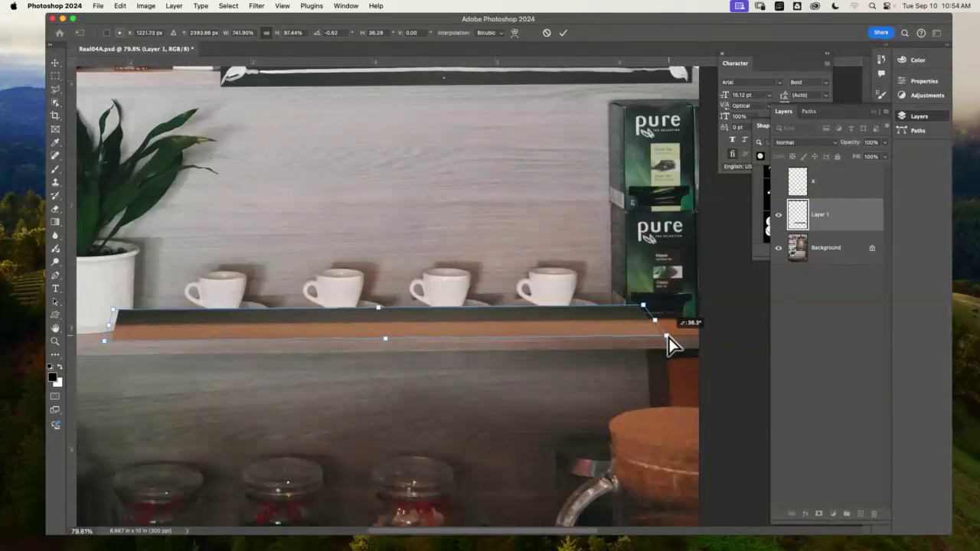
key("Return")
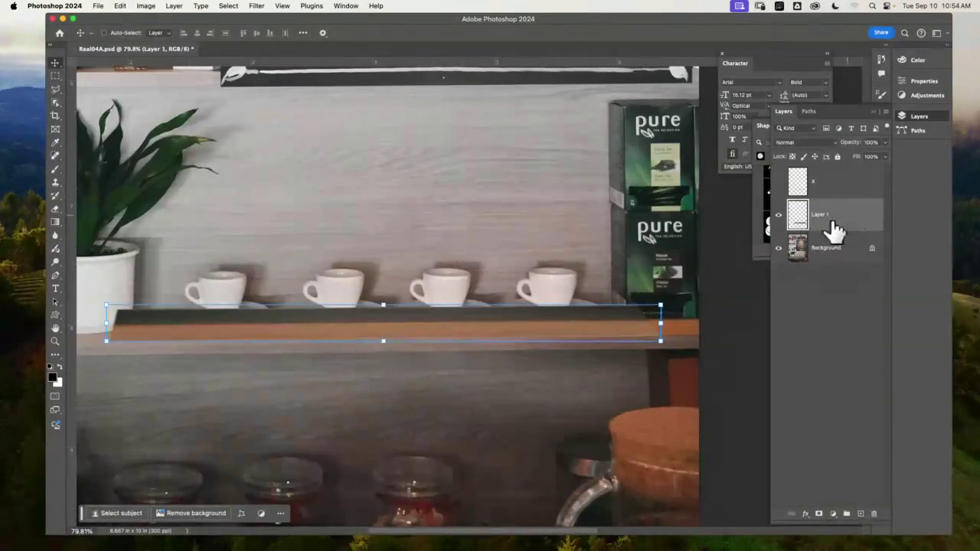
Add a layer mask that reveals all of the shelf patch on Layer 1.
left_click(179, 6)
mouse_move(226, 161)
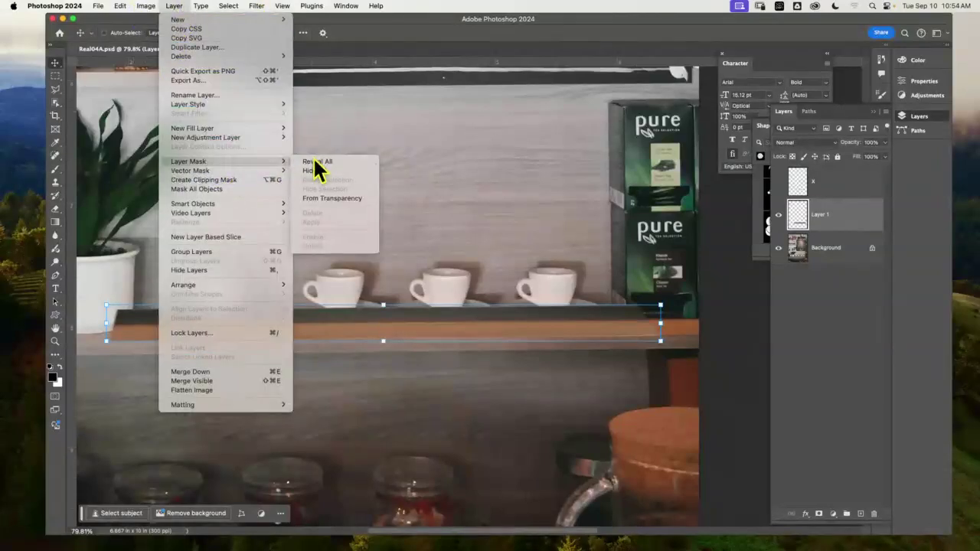
left_click(316, 162)
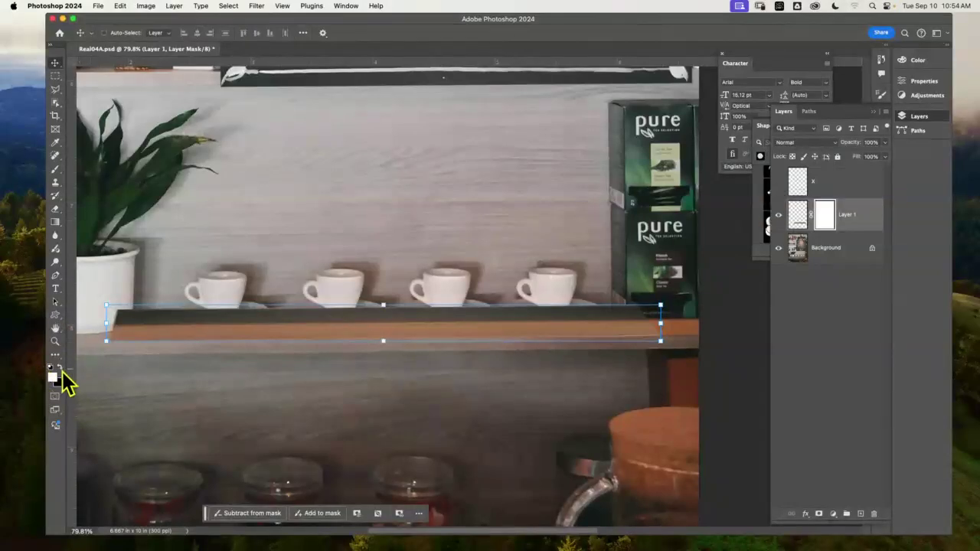
Paint black on the mask with a soft brush to uncover the plant pot's base and blend the patch into the shelf beside it.
key("b")
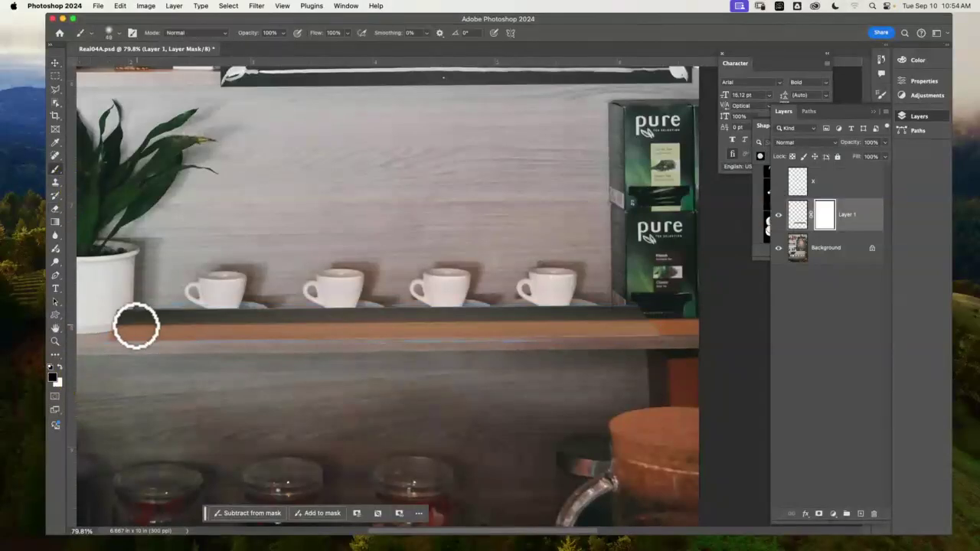
left_click(55, 341)
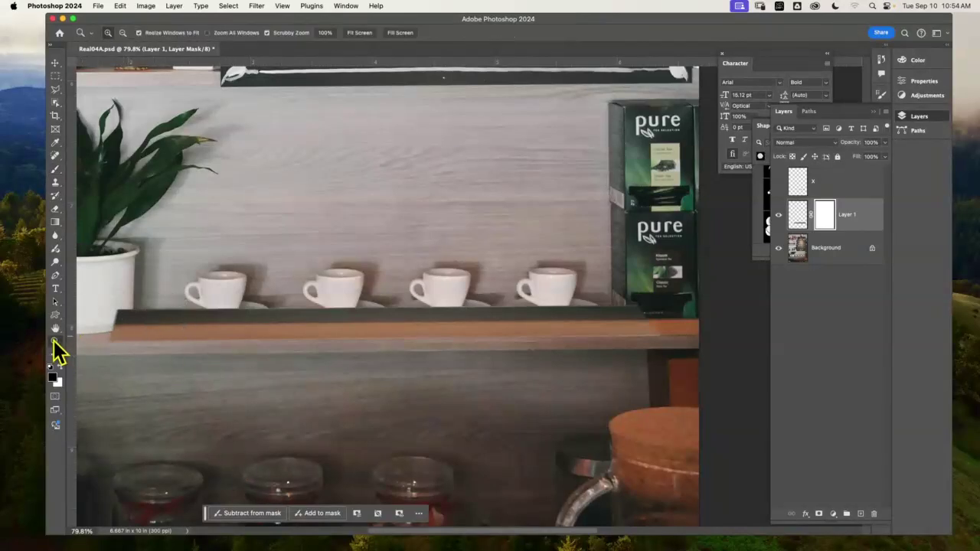
left_click_drag(127, 327, 437, 256)
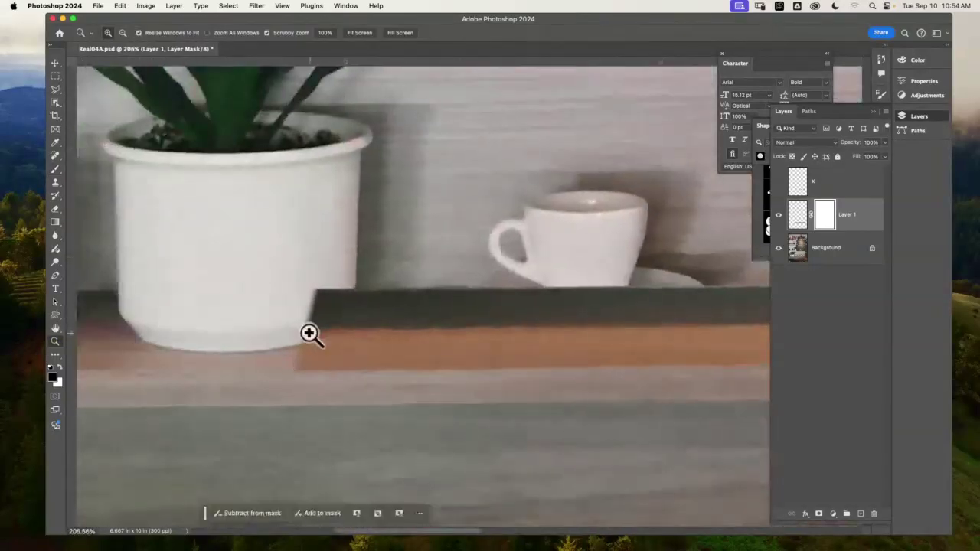
left_click(55, 170)
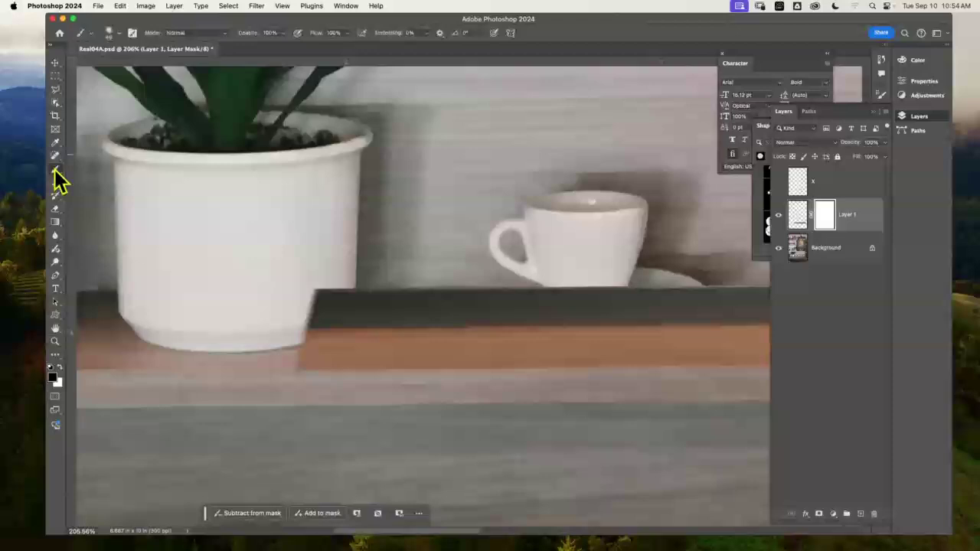
left_click(110, 32)
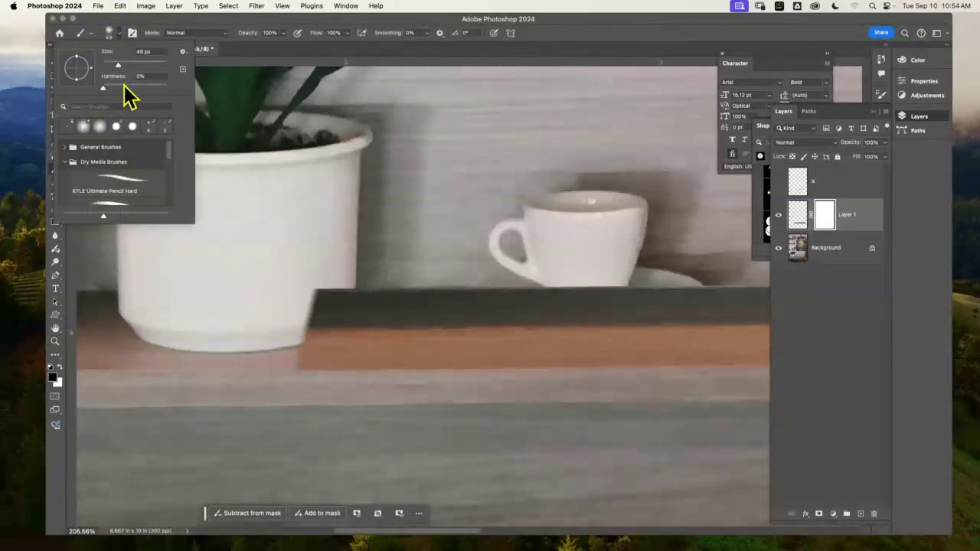
left_click(274, 327)
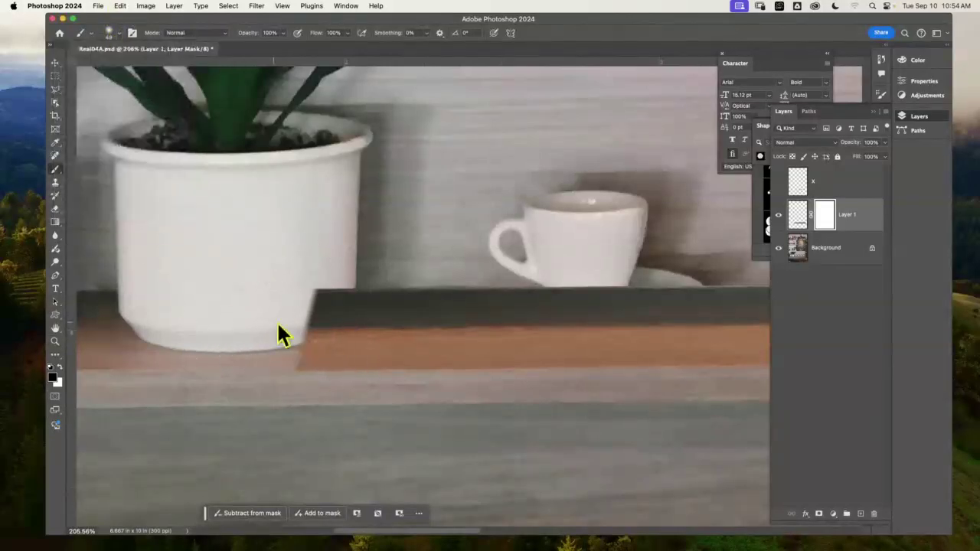
mouse_move(295, 302)
left_mouse_down()
mouse_move(232, 358)
mouse_move(330, 244)
mouse_move(279, 320)
mouse_move(332, 281)
mouse_move(345, 284)
mouse_move(305, 304)
mouse_move(352, 258)
mouse_move(337, 280)
mouse_move(275, 302)
mouse_move(341, 290)
mouse_move(330, 305)
mouse_move(253, 291)
mouse_move(320, 313)
mouse_move(225, 287)
mouse_move(302, 328)
mouse_move(231, 316)
mouse_move(323, 323)
mouse_move(268, 286)
mouse_move(322, 320)
mouse_move(342, 313)
mouse_move(351, 325)
mouse_move(315, 315)
mouse_move(357, 331)
mouse_move(356, 315)
mouse_move(378, 322)
mouse_move(371, 331)
mouse_move(402, 328)
mouse_move(360, 323)
mouse_move(408, 290)
mouse_move(383, 292)
mouse_move(421, 305)
left_mouse_up()
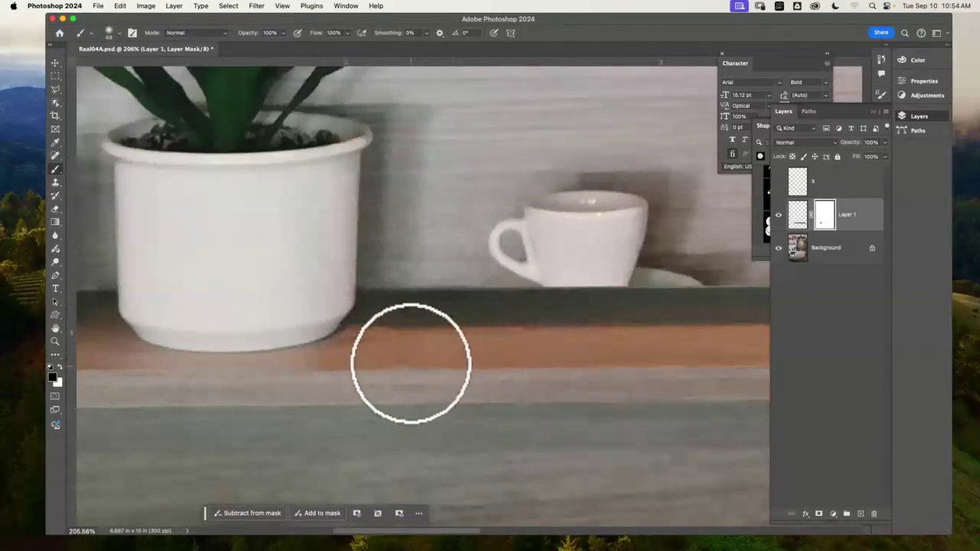
mouse_move(474, 366)
left_mouse_down()
mouse_move(420, 383)
mouse_move(326, 382)
mouse_move(455, 378)
mouse_move(440, 351)
left_mouse_up()
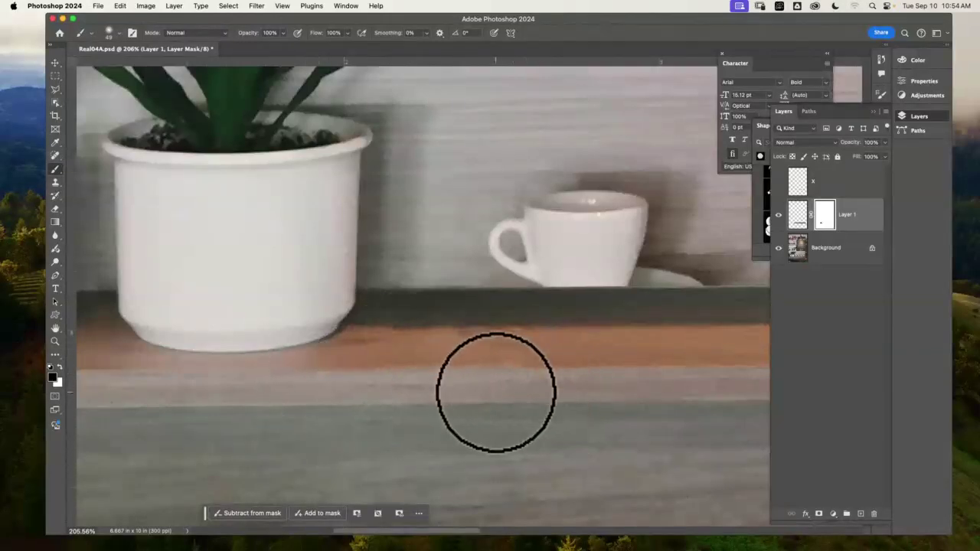
left_click_drag(548, 334, 498, 350)
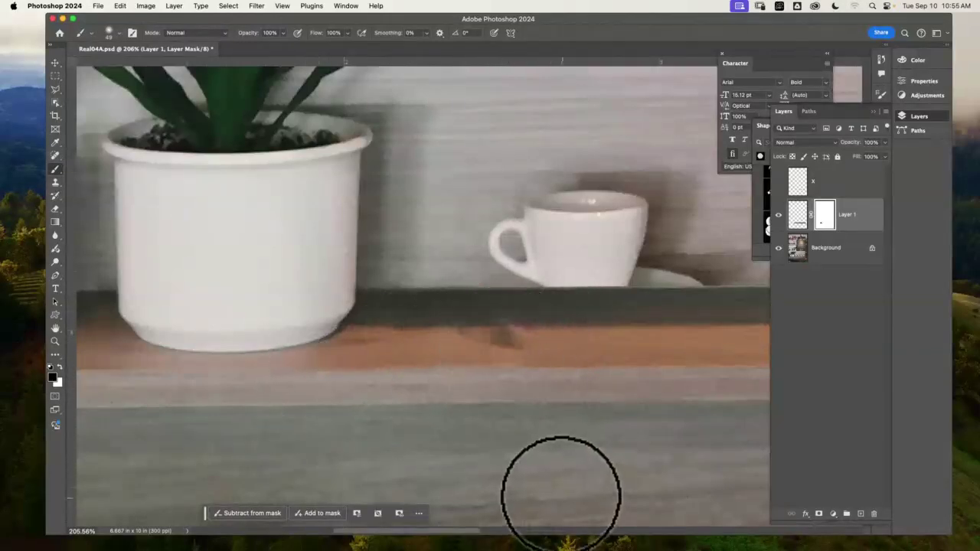
Paint white on the mask to restore the patch where the first cup's saucer shows through on the shelf.
left_click(60, 371)
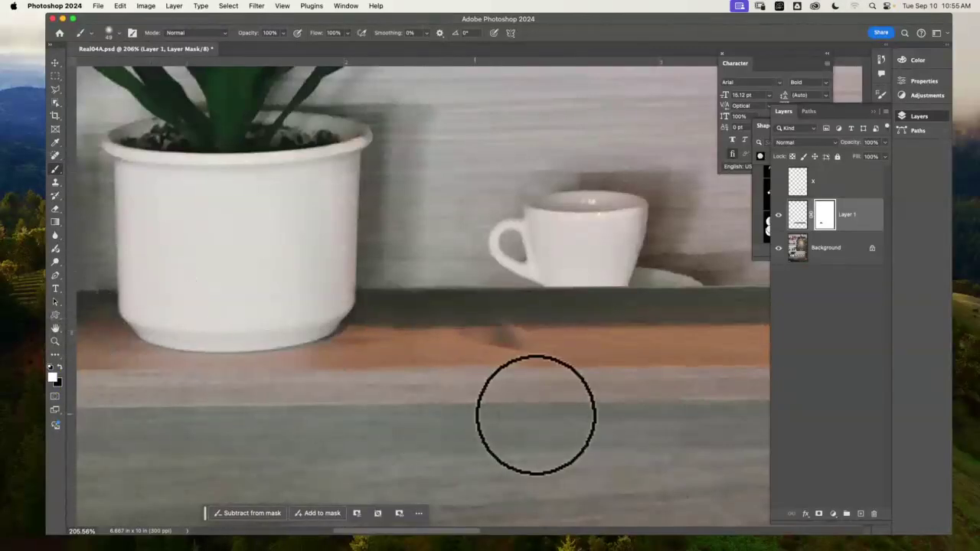
mouse_move(508, 345)
left_mouse_down()
mouse_move(520, 325)
mouse_move(560, 364)
mouse_move(550, 328)
left_mouse_up()
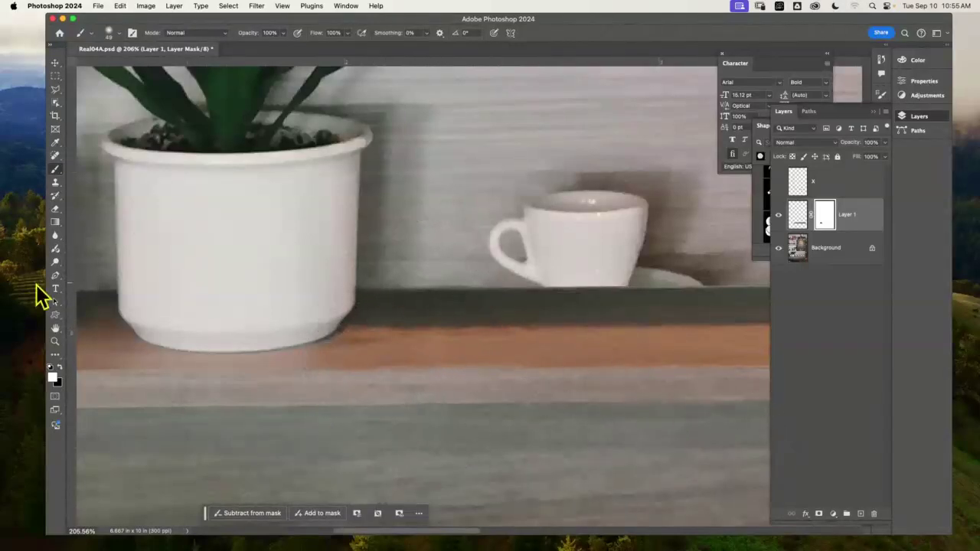
left_click(60, 366)
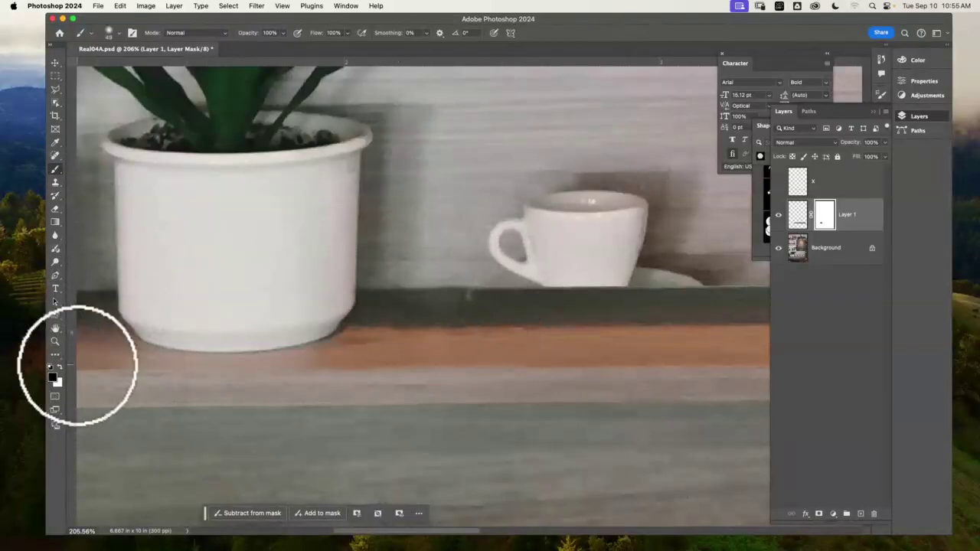
left_click(62, 367)
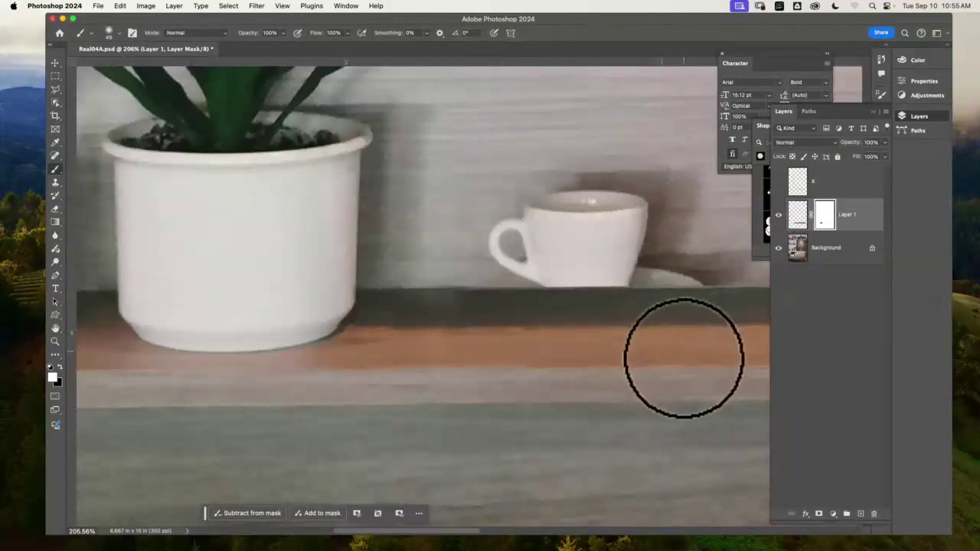
Mask the patch's far end with black at 45% opacity to uncover the tea box corner and blend the shelf below it.
key("space")
scroll(668, 337, "right", 15)
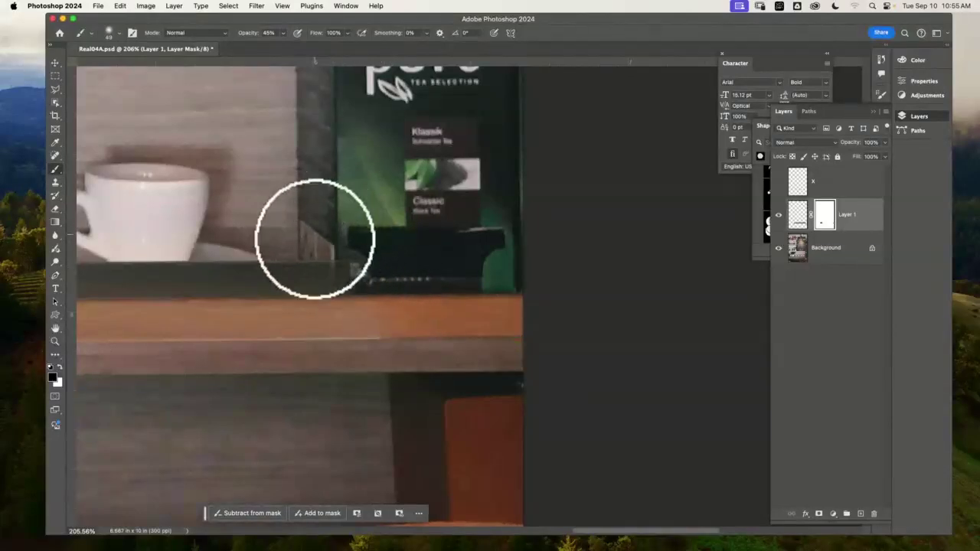
mouse_move(327, 245)
left_mouse_down()
mouse_move(343, 266)
mouse_move(322, 249)
mouse_move(328, 261)
mouse_move(305, 254)
mouse_move(317, 273)
mouse_move(293, 257)
mouse_move(322, 274)
mouse_move(339, 258)
left_mouse_up()
mouse_move(448, 334)
left_mouse_down()
mouse_move(404, 363)
mouse_move(409, 348)
mouse_move(387, 358)
mouse_move(431, 336)
mouse_move(390, 358)
mouse_move(426, 324)
mouse_move(402, 334)
left_mouse_up()
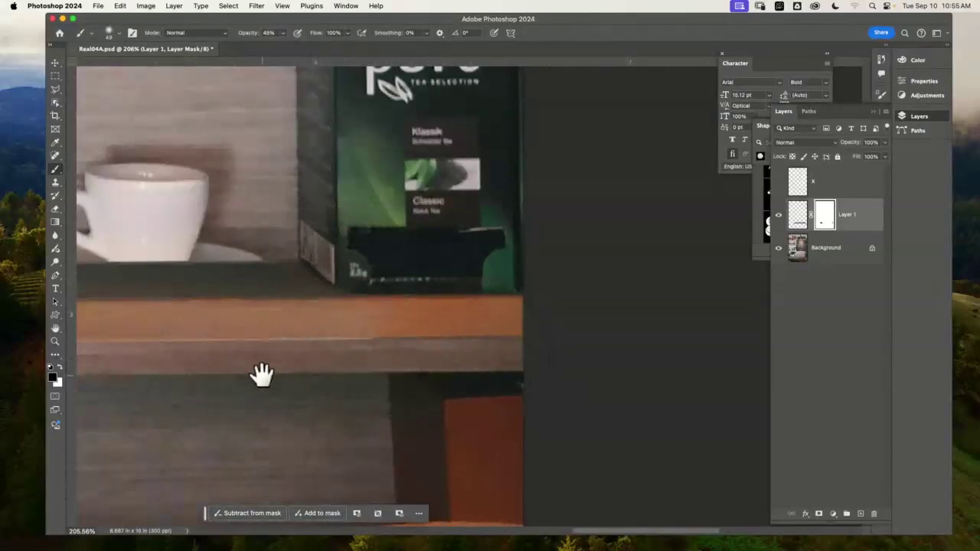
Mask out the thin light line along the shelf's front edge using a 6 px black brush at 100% opacity.
mouse_move(258, 372)
left_mouse_down()
mouse_move(457, 387)
mouse_move(403, 393)
mouse_move(125, 357)
left_mouse_up()
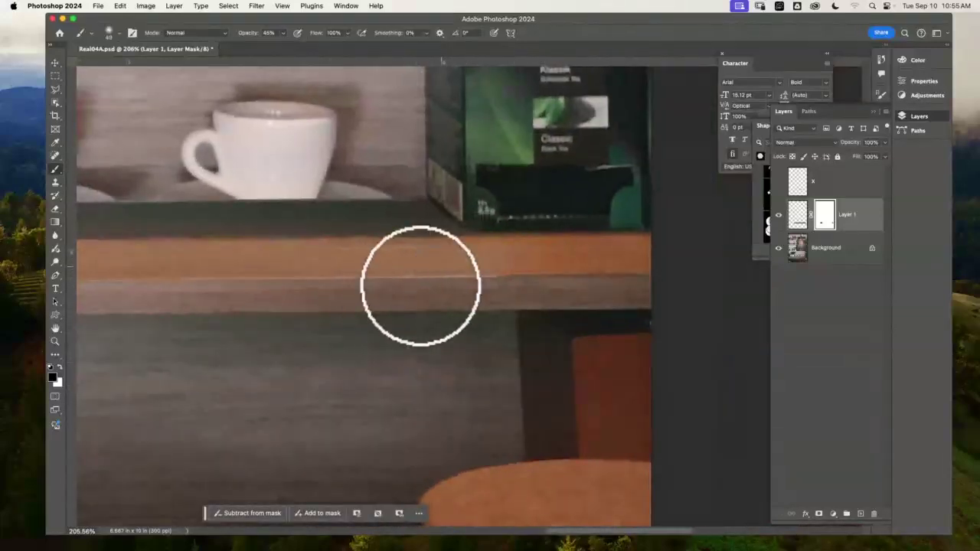
left_click(111, 34)
left_click_drag(120, 65, 107, 68)
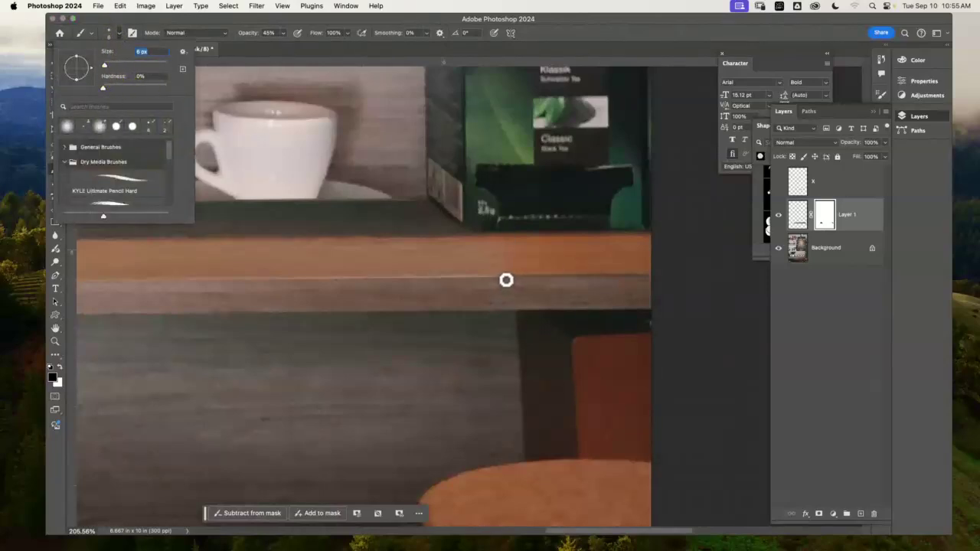
key("Return")
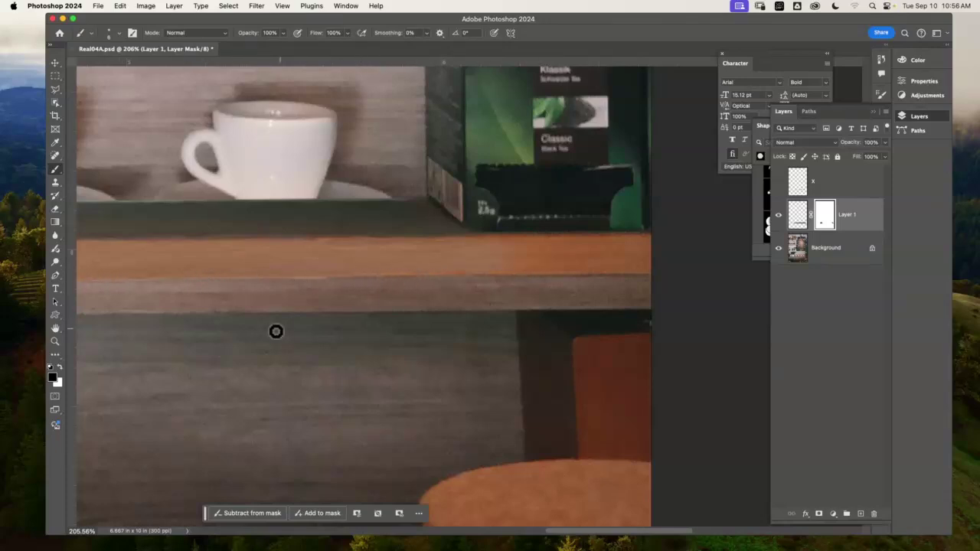
left_click_drag(276, 331, 541, 324)
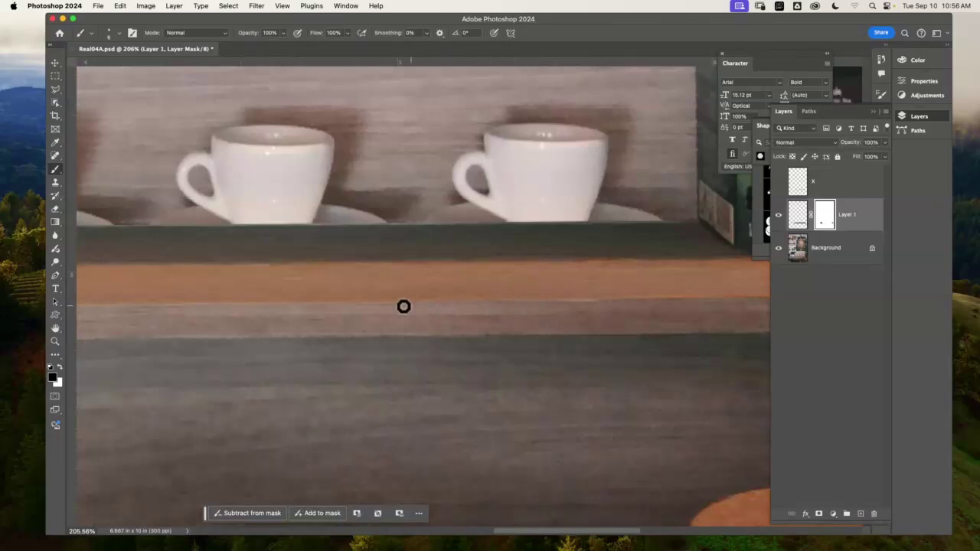
left_click_drag(235, 340, 270, 338)
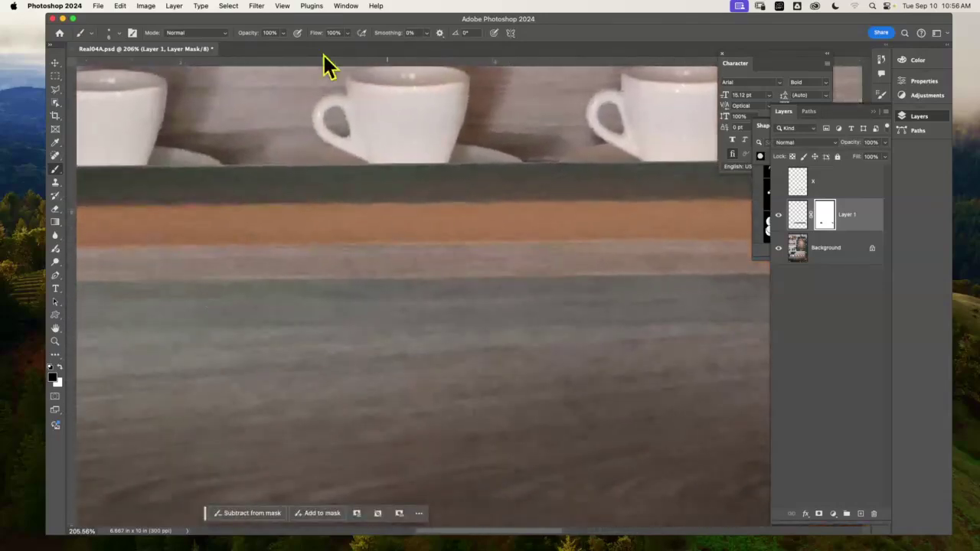
Blend the patch's lower edge along the whole shelf front by painting black on its mask with a soft 47 px brush at 43% opacity.
left_click(111, 33)
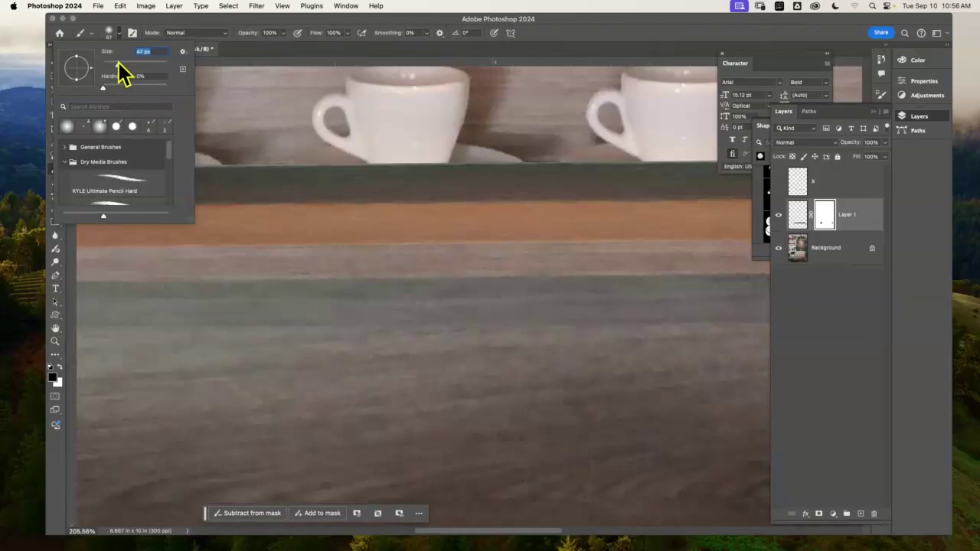
left_click(282, 34)
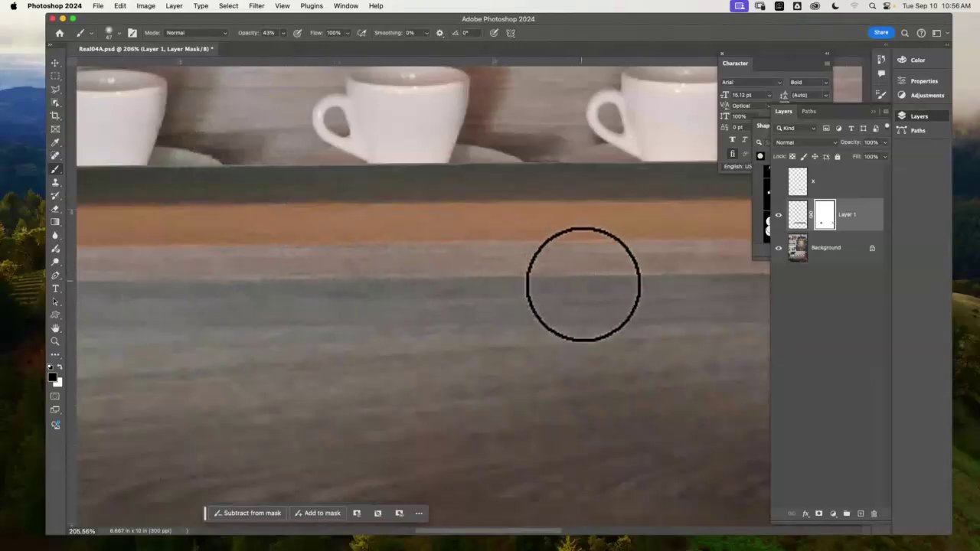
mouse_move(582, 280)
left_mouse_down()
mouse_move(443, 337)
mouse_move(408, 337)
left_mouse_up()
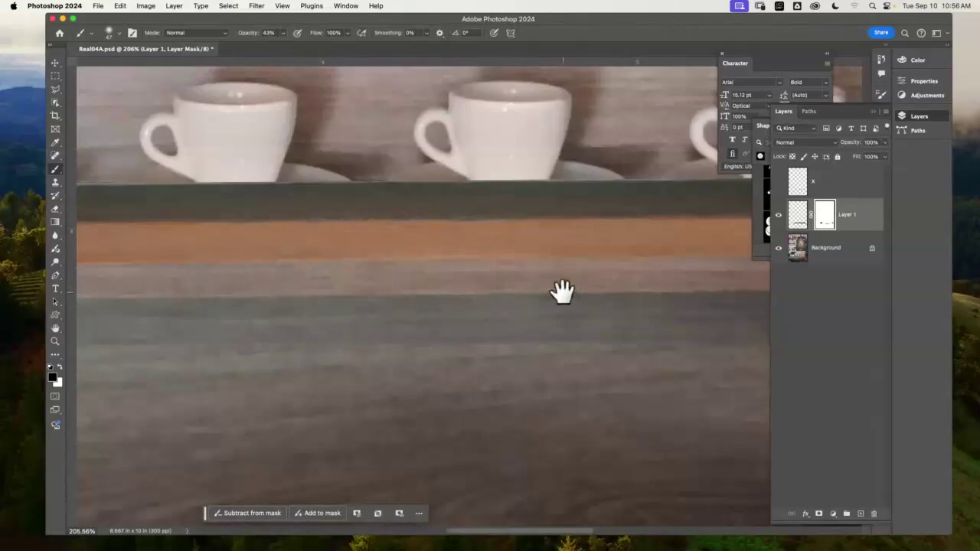
left_click_drag(245, 291, 287, 322)
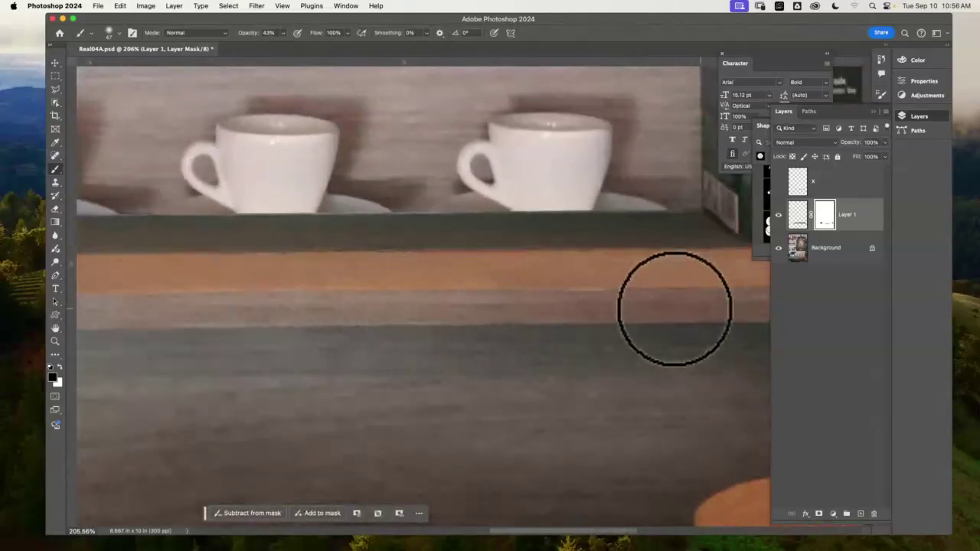
left_click_drag(586, 335, 427, 375)
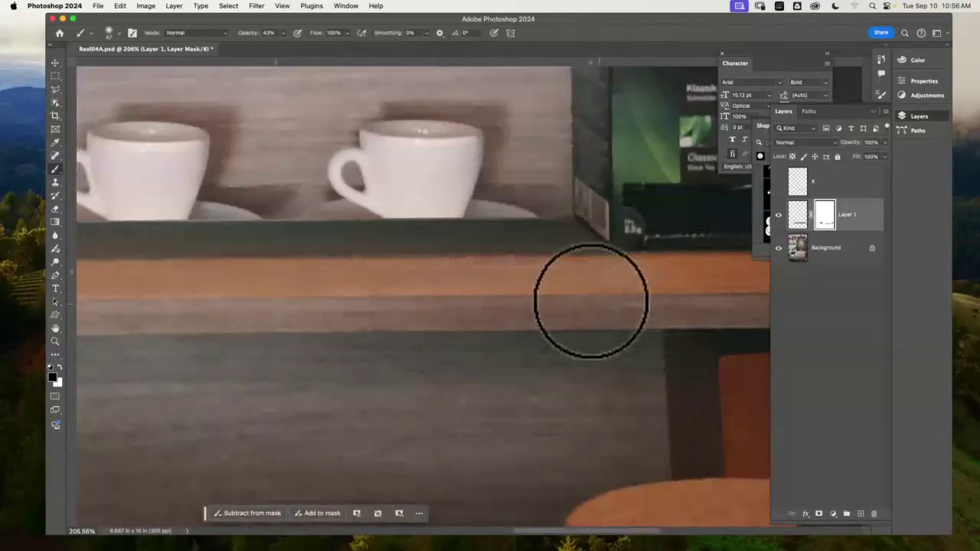
mouse_move(287, 391)
left_mouse_down()
mouse_move(286, 357)
mouse_move(357, 363)
mouse_move(337, 360)
left_mouse_up()
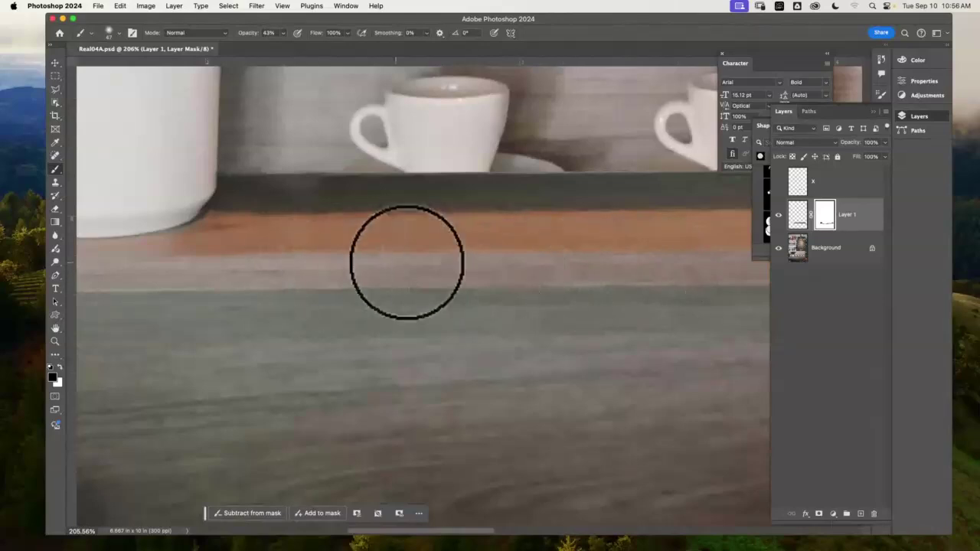
left_click_drag(539, 343, 345, 328)
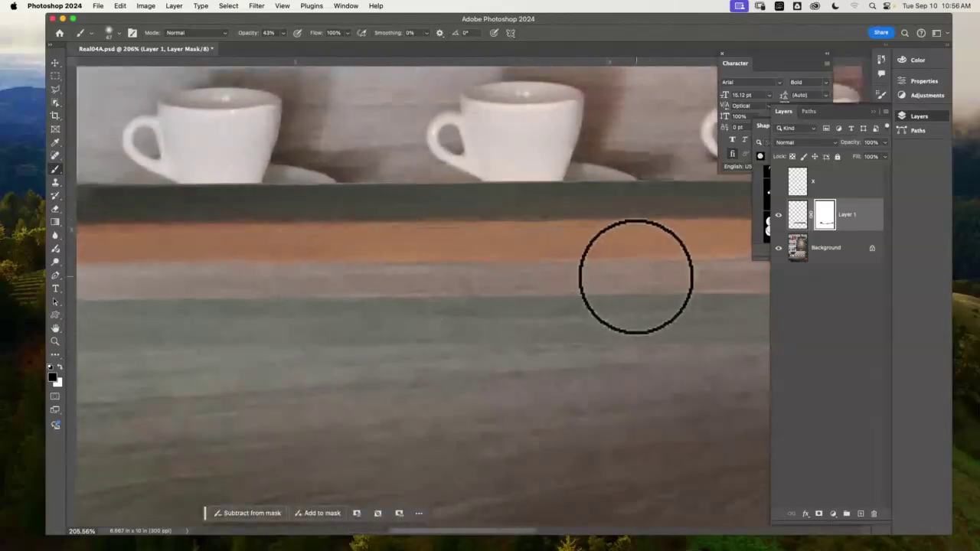
mouse_move(525, 304)
left_mouse_down()
mouse_move(365, 363)
mouse_move(337, 360)
left_mouse_up()
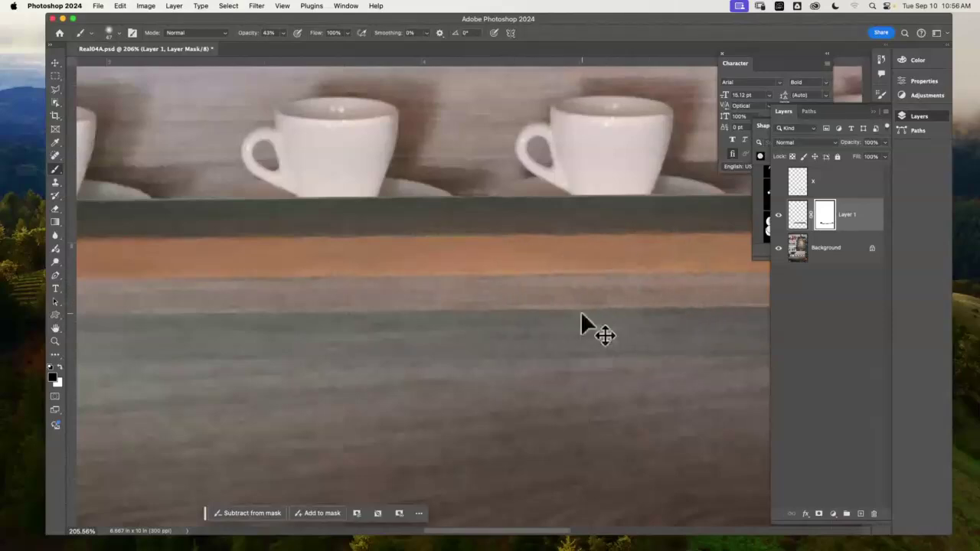
Hide the Background layer to examine the masked shelf patch on its own, and show the layer again.
key("super+0")
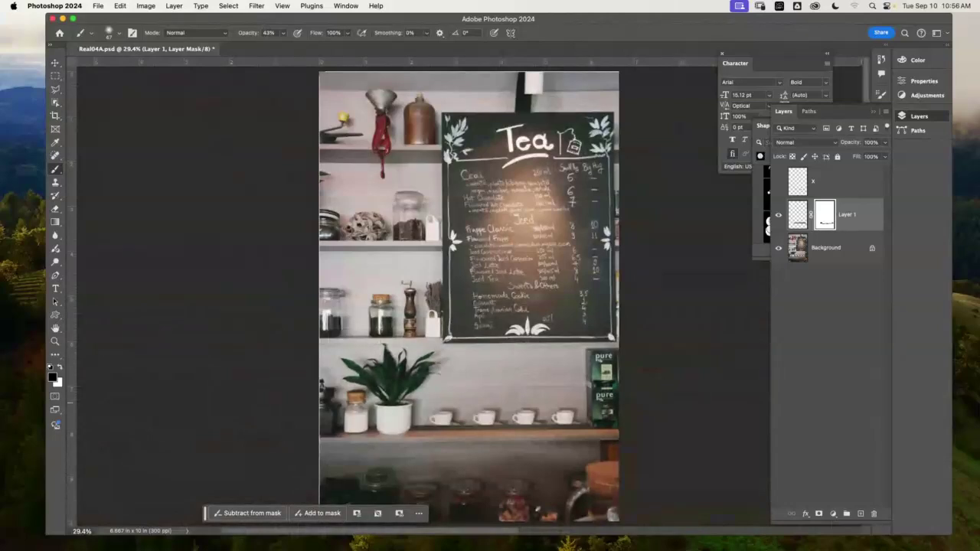
left_click(55, 343)
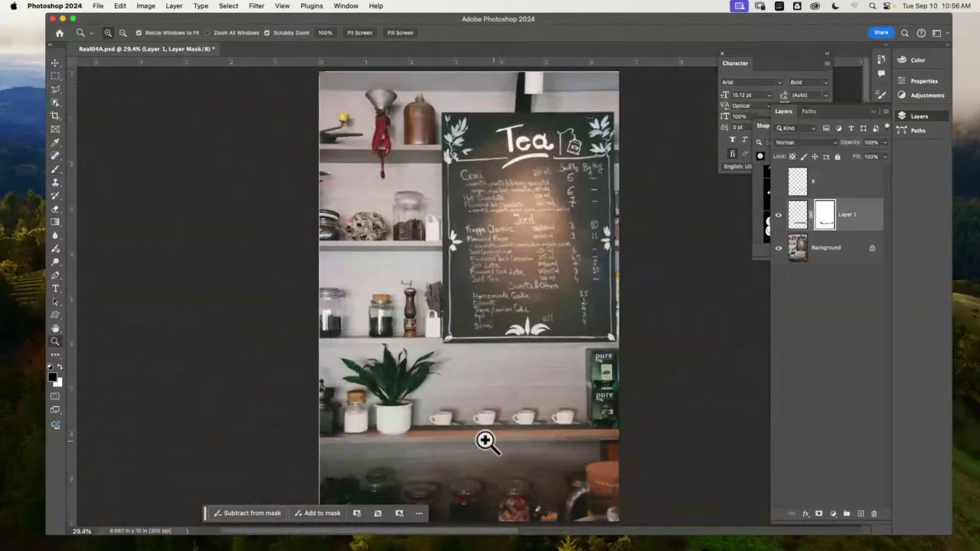
left_click_drag(486, 441, 461, 275)
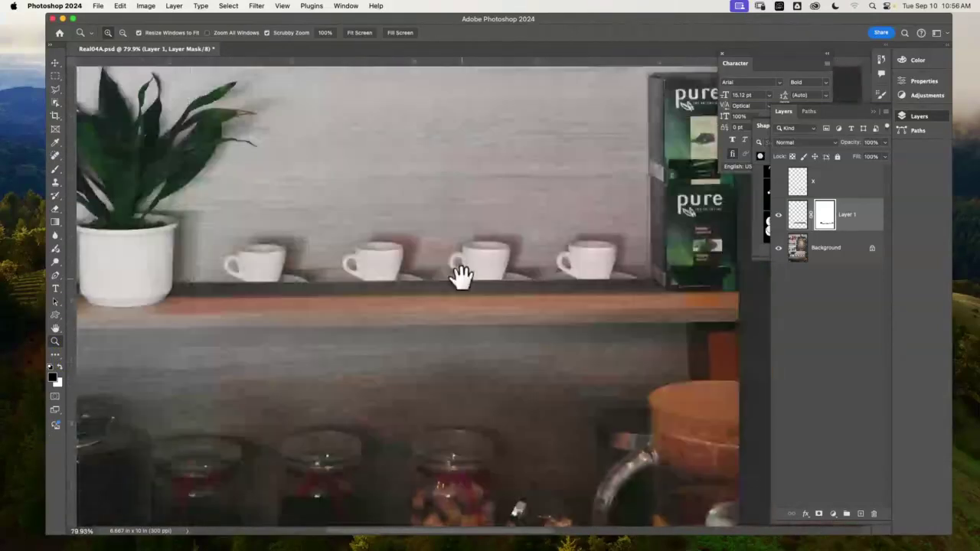
left_click(779, 247)
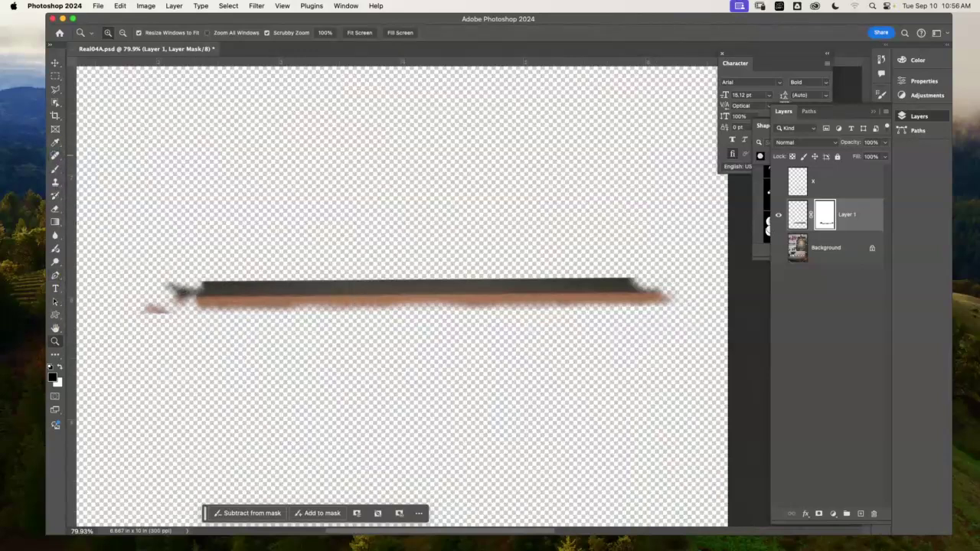
left_click(778, 248)
Copy a rectangular area of the Background's wood wall, above the cups and beside the tea boxes, to a new layer.
left_click(809, 257)
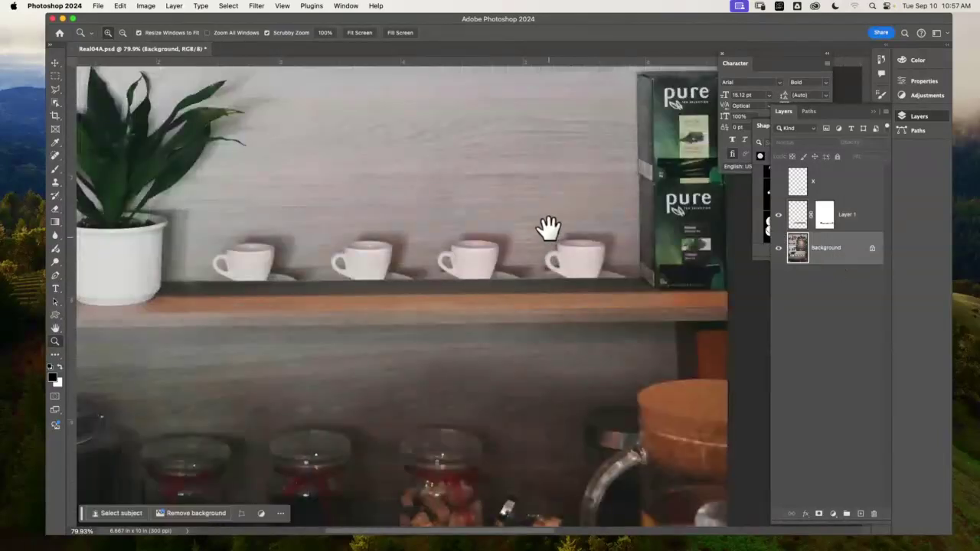
left_click_drag(548, 228, 545, 289)
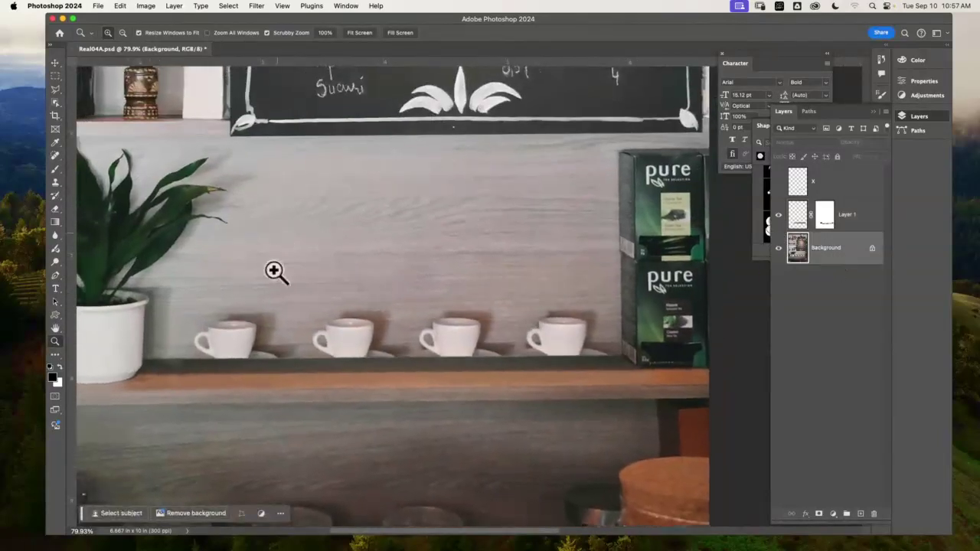
left_click(55, 77)
left_click_drag(612, 166, 230, 300)
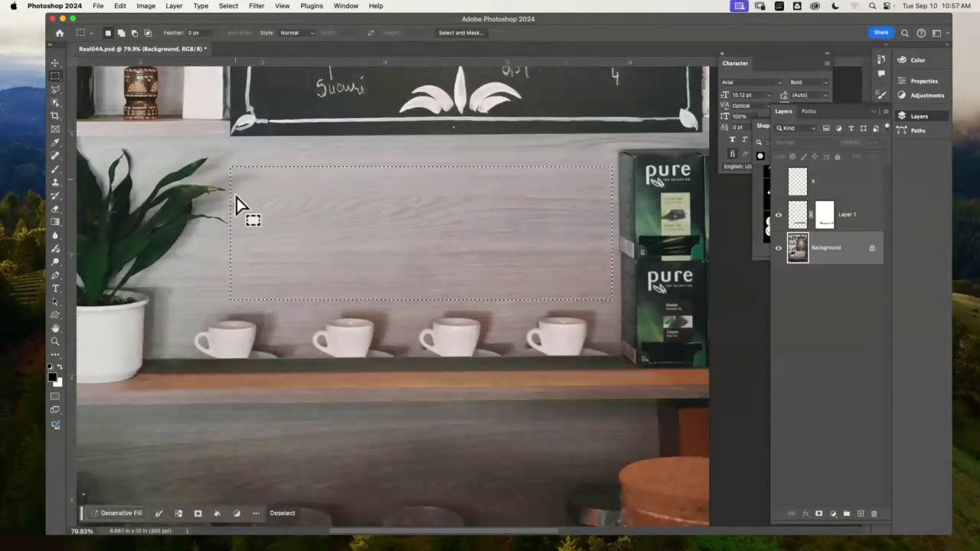
left_click_drag(277, 157, 616, 299)
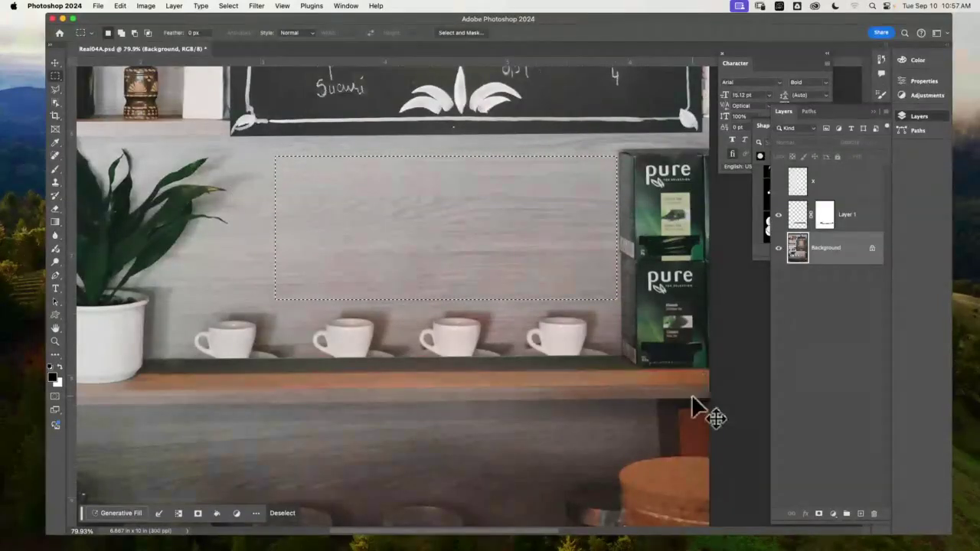
key("super+j")
Move the wall patch down over the teacups and stretch it to 162.81% width, from the plant pot across the tea boxes.
left_click(64, 63)
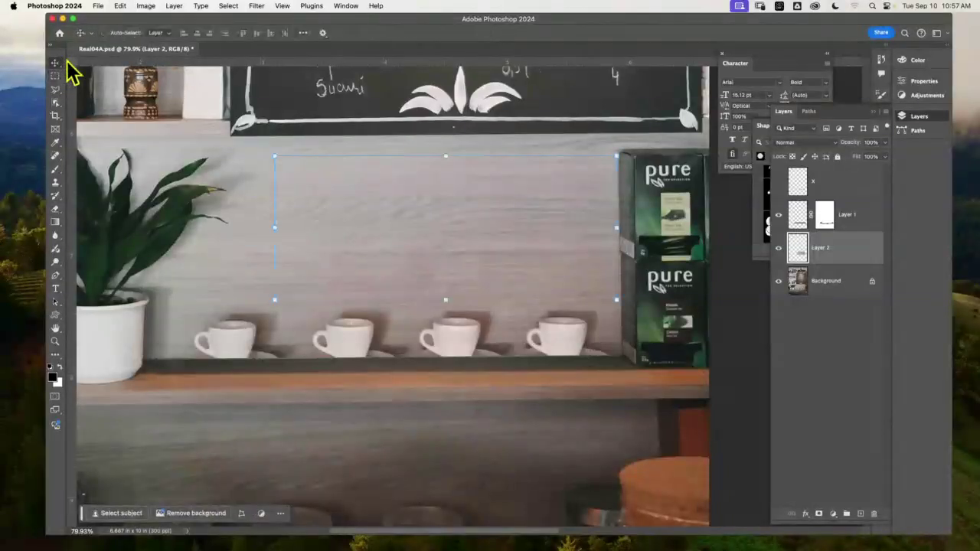
left_click_drag(535, 289, 547, 319)
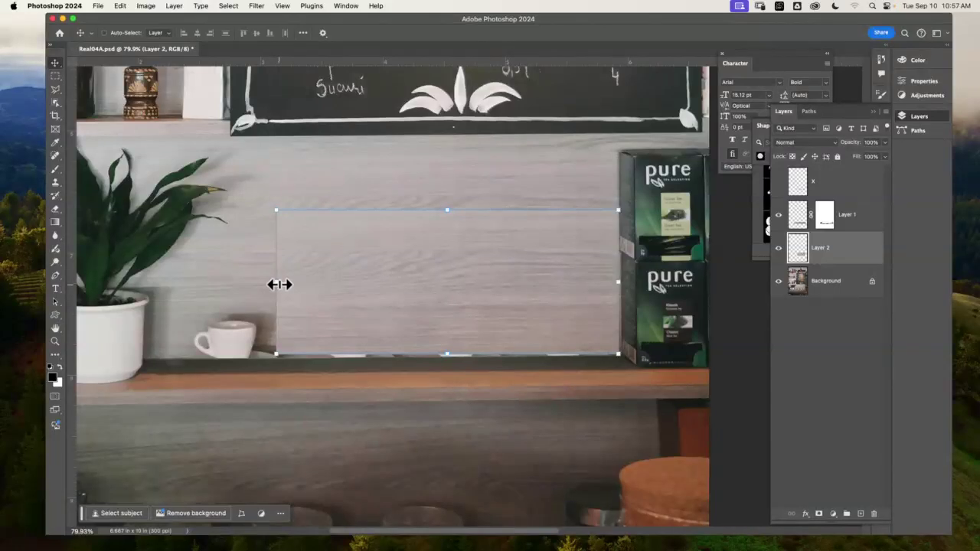
left_click_drag(279, 285, 138, 270)
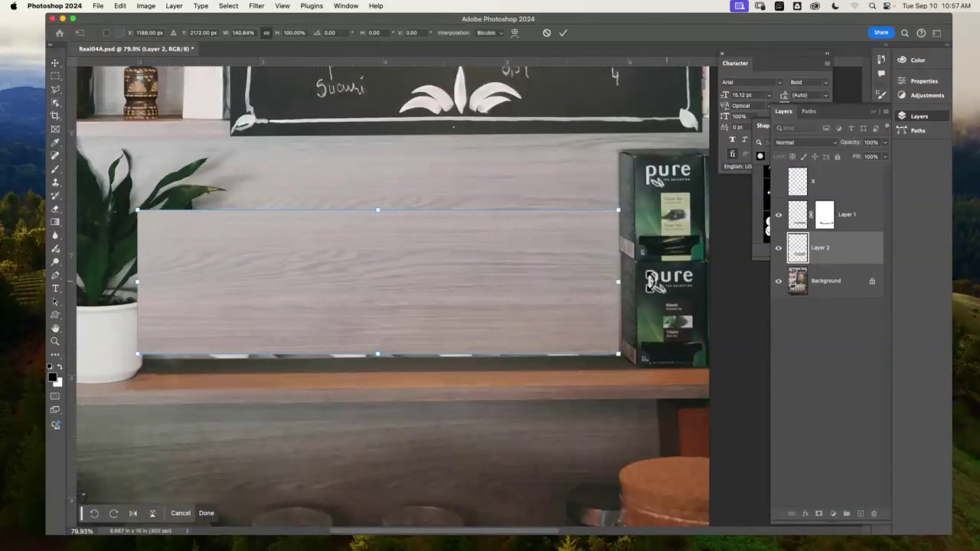
left_click_drag(619, 284, 693, 291)
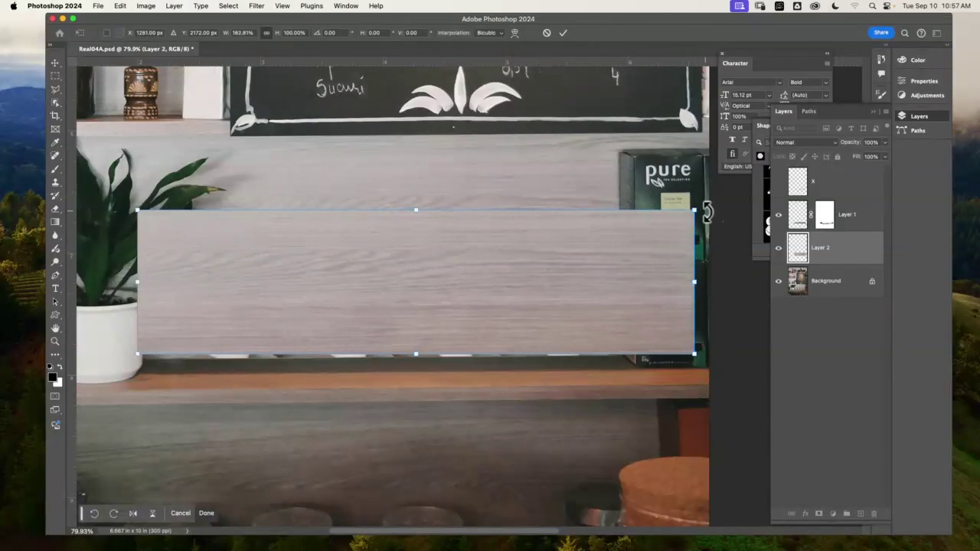
Rotate the wall patch 180° and flip it vertically so its wood grain is mirrored horizontally.
left_click_drag(705, 213, 242, 327)
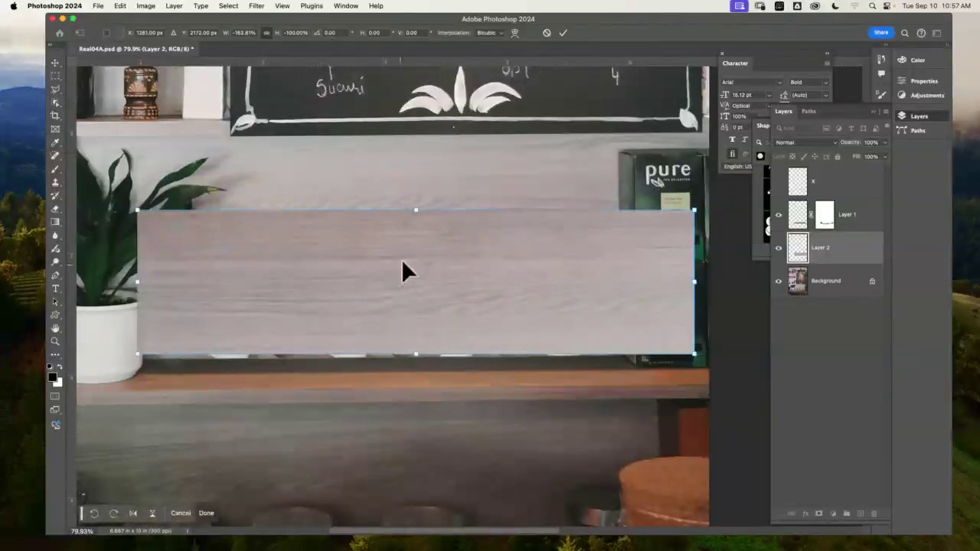
left_click(121, 6)
mouse_move(176, 253)
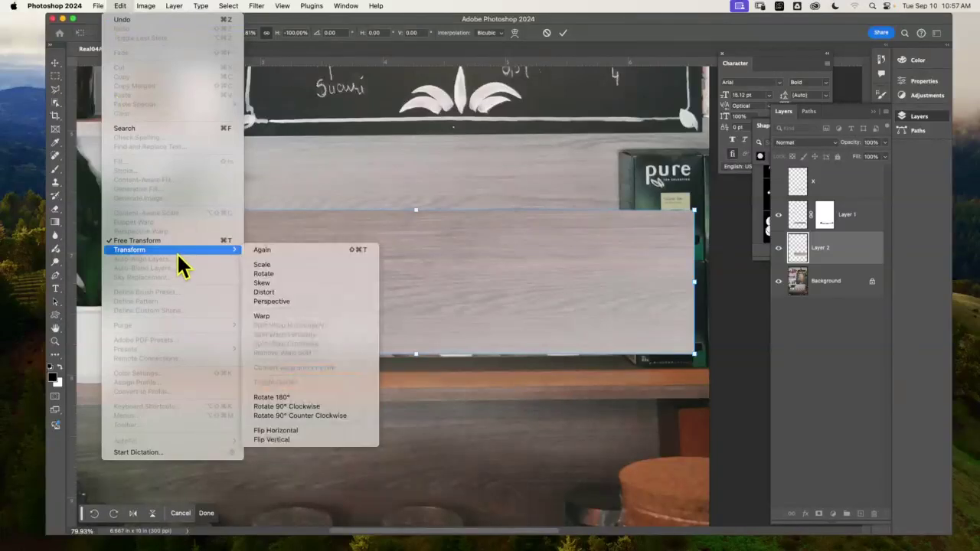
left_click(294, 442)
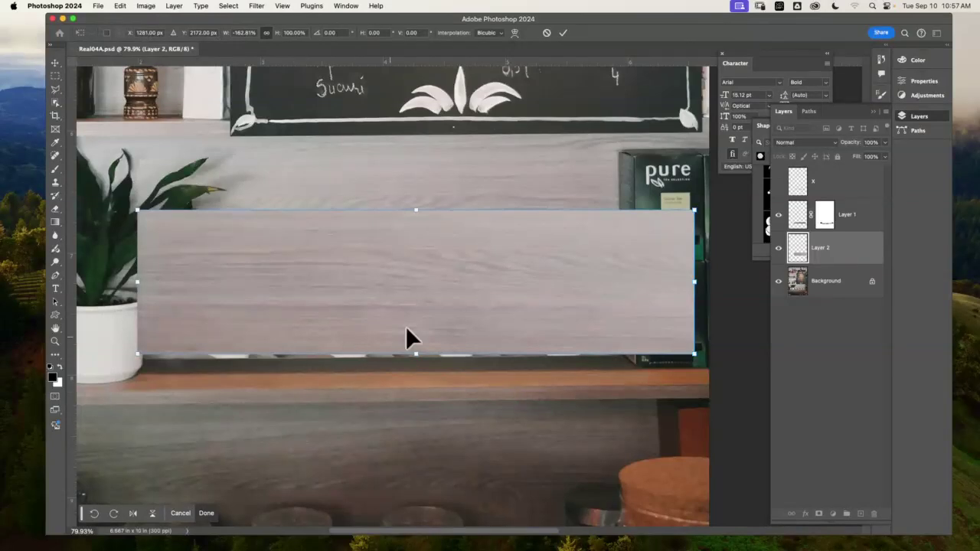
Shift the wall patch toward the plant and distort its lower corner at the pot down to meet the shelf's back edge.
mouse_move(539, 244)
left_mouse_down()
mouse_move(530, 299)
mouse_move(522, 239)
mouse_move(517, 246)
mouse_move(525, 235)
mouse_move(524, 243)
left_mouse_up()
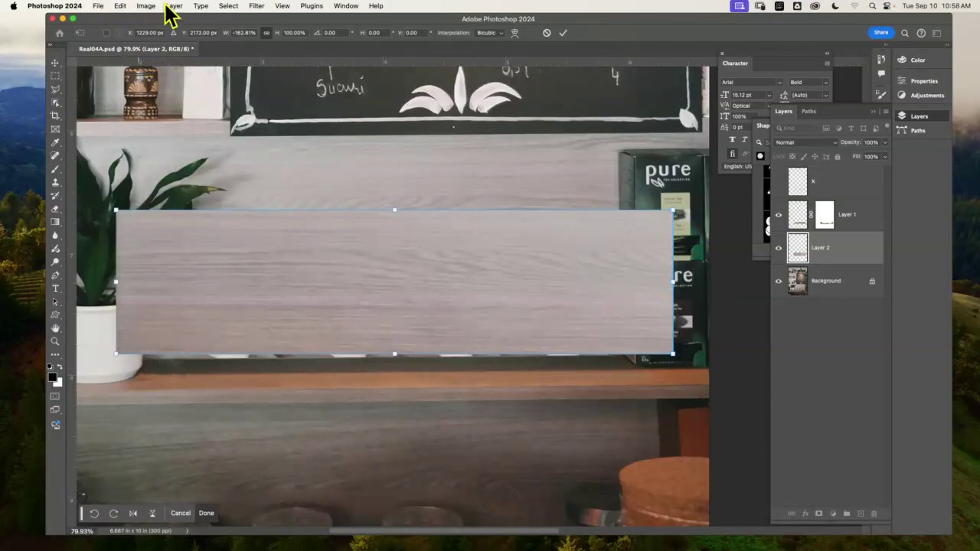
left_click(120, 5)
mouse_move(178, 253)
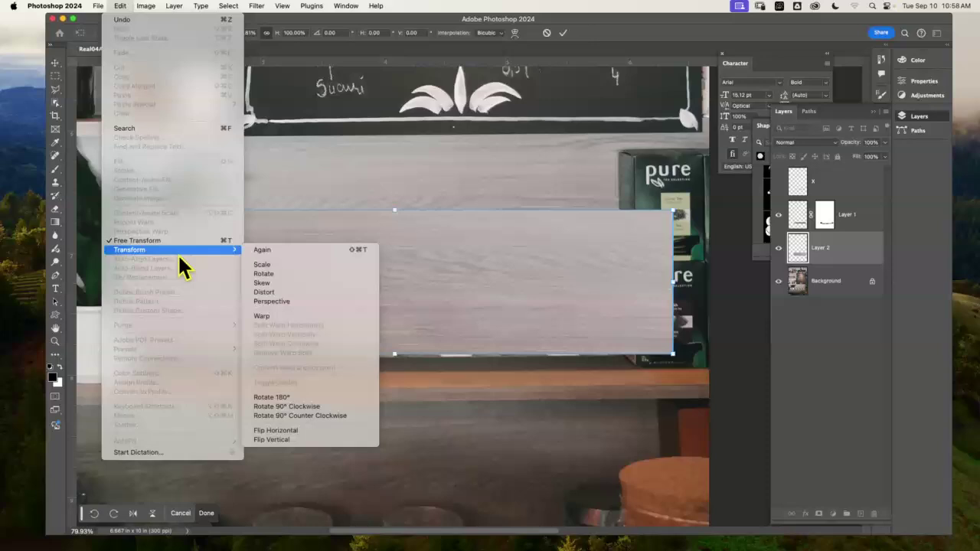
left_click(290, 292)
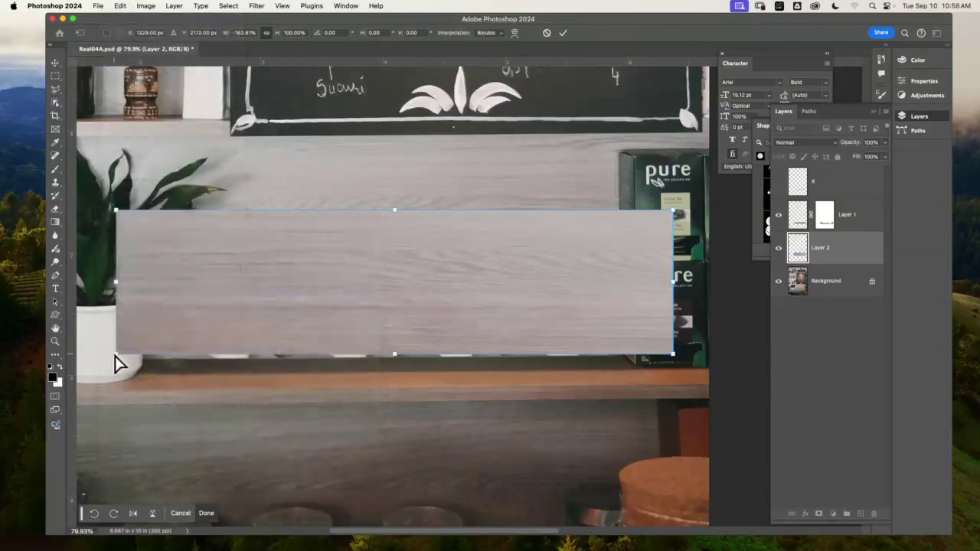
left_click_drag(116, 360, 117, 367)
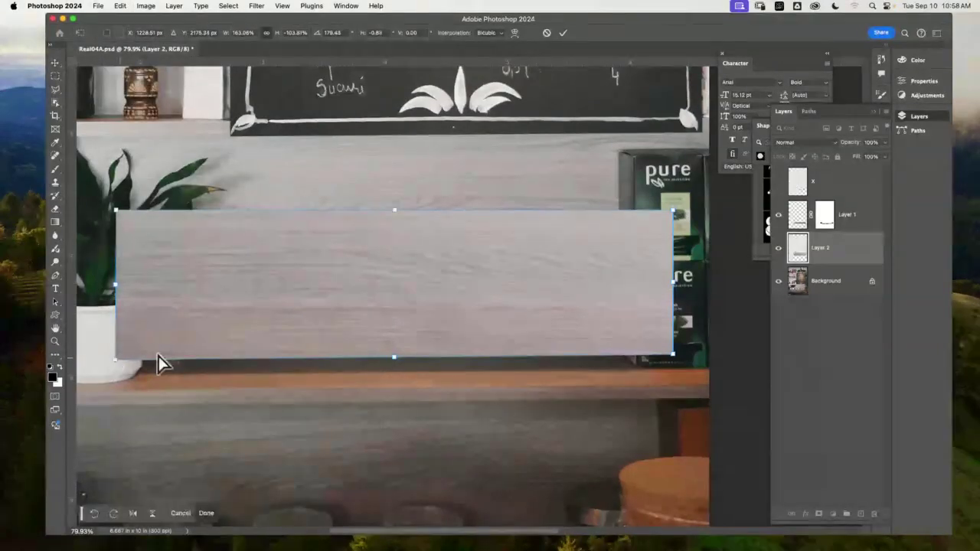
key("Return")
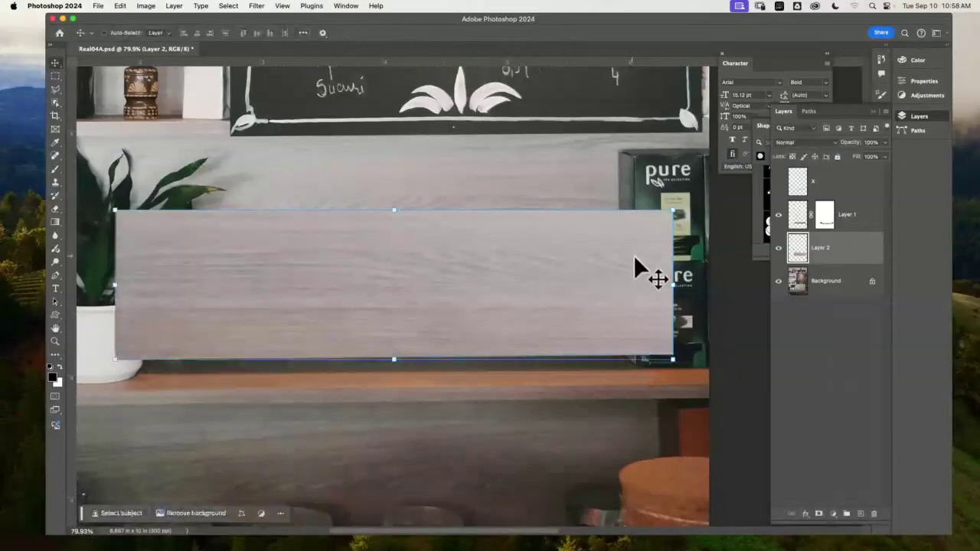
Add a layer mask to Layer 2 that reveals the entire wall patch.
left_click(146, 6)
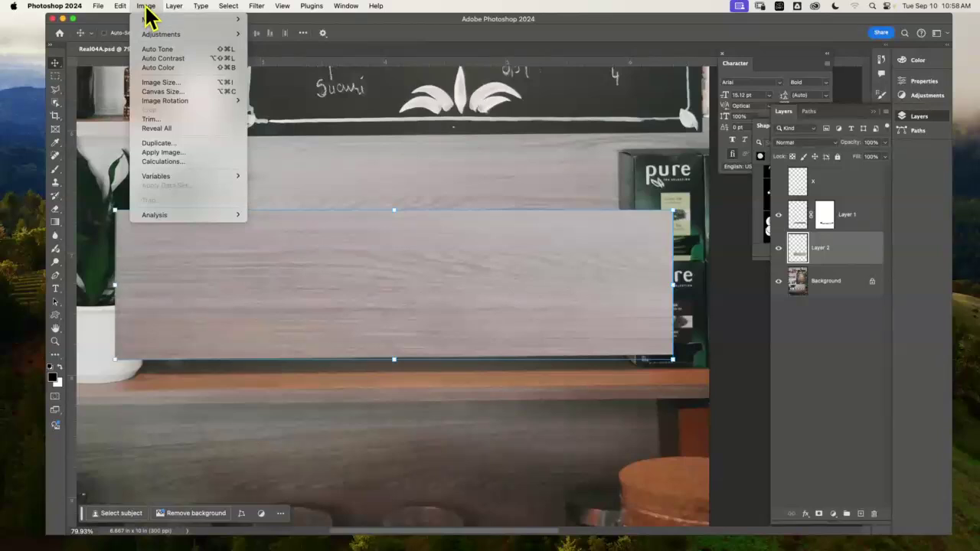
mouse_move(180, 6)
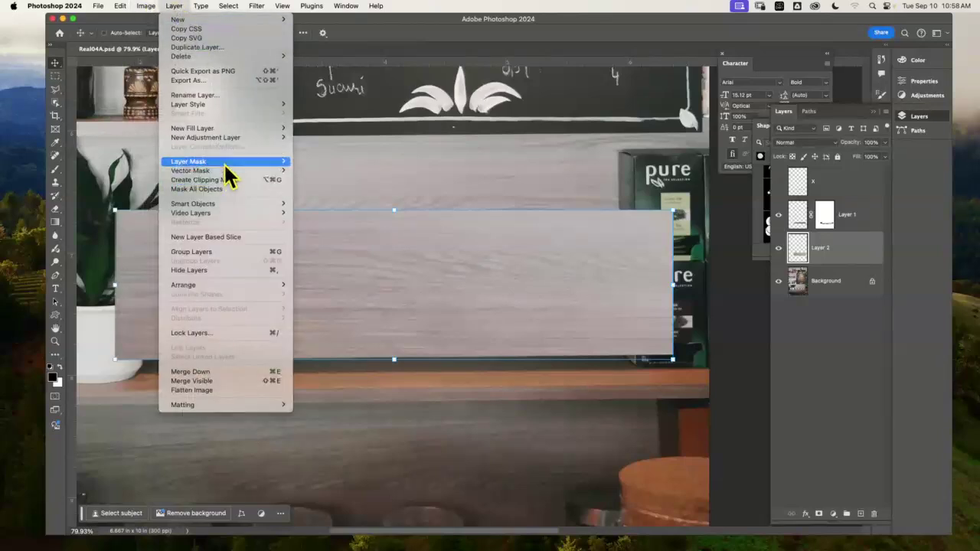
mouse_move(225, 159)
left_click(333, 160)
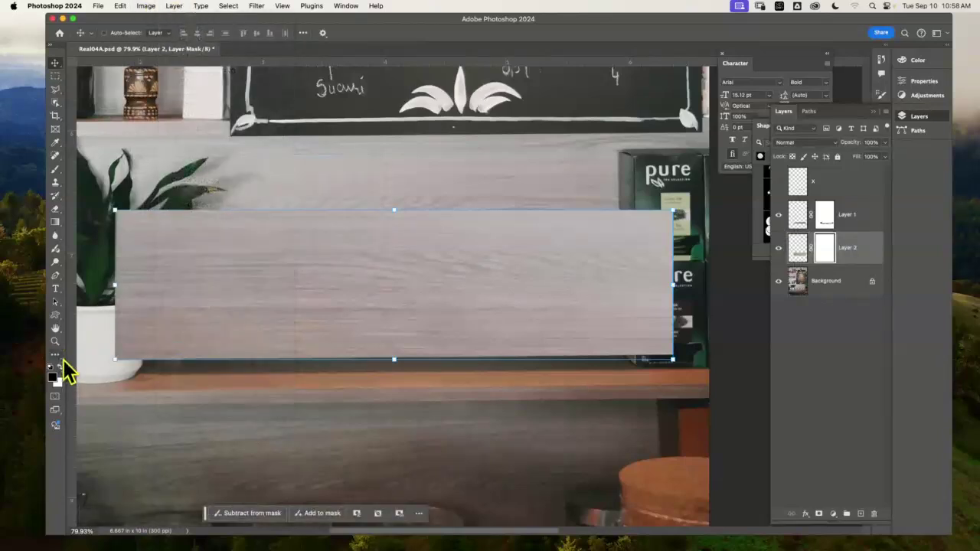
Paint black on Layer 2's mask with a soft 43% opacity brush to uncover the plant, pot and tea boxes and blend the patch edges.
left_click(60, 181)
left_click(112, 35)
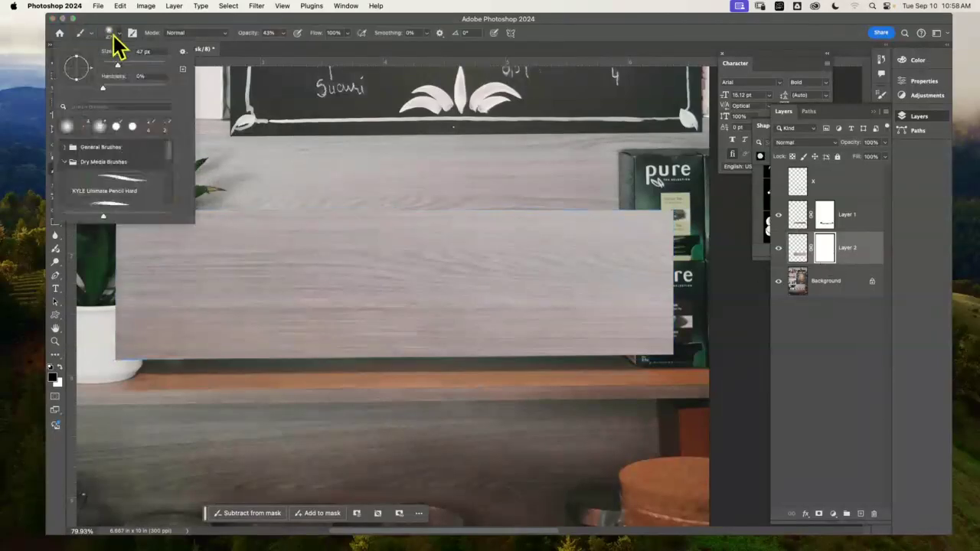
left_click(120, 291)
mouse_move(124, 216)
left_mouse_down()
mouse_move(139, 196)
mouse_move(116, 223)
mouse_move(112, 250)
mouse_move(142, 212)
mouse_move(126, 239)
mouse_move(161, 220)
mouse_move(171, 190)
mouse_move(147, 200)
mouse_move(213, 203)
mouse_move(200, 190)
mouse_move(229, 188)
mouse_move(197, 206)
mouse_move(426, 186)
mouse_move(457, 200)
mouse_move(263, 197)
mouse_move(647, 202)
mouse_move(653, 217)
mouse_move(629, 196)
mouse_move(663, 248)
mouse_move(673, 244)
mouse_move(653, 263)
mouse_move(659, 271)
mouse_move(653, 220)
mouse_move(663, 220)
mouse_move(637, 263)
mouse_move(648, 264)
mouse_move(636, 251)
mouse_move(646, 211)
mouse_move(655, 310)
mouse_move(671, 282)
mouse_move(671, 299)
mouse_move(682, 292)
mouse_move(676, 278)
mouse_move(669, 355)
mouse_move(677, 331)
mouse_move(677, 343)
mouse_move(665, 305)
mouse_move(666, 248)
mouse_move(646, 315)
mouse_move(688, 319)
mouse_move(662, 324)
mouse_move(650, 357)
mouse_move(656, 324)
mouse_move(632, 321)
mouse_move(628, 273)
mouse_move(633, 324)
mouse_move(647, 350)
mouse_move(627, 345)
mouse_move(631, 285)
mouse_move(620, 265)
mouse_move(610, 276)
mouse_move(640, 385)
mouse_move(669, 349)
left_mouse_up()
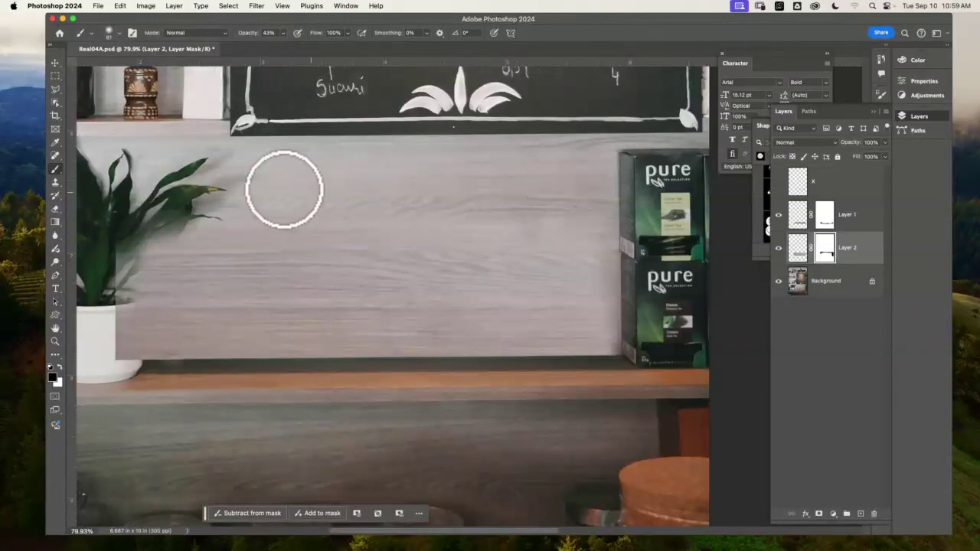
mouse_move(284, 192)
left_mouse_down()
mouse_move(103, 206)
mouse_move(187, 220)
mouse_move(124, 232)
mouse_move(153, 245)
mouse_move(172, 227)
mouse_move(155, 239)
mouse_move(226, 213)
mouse_move(145, 221)
mouse_move(152, 244)
mouse_move(132, 266)
mouse_move(149, 265)
mouse_move(122, 285)
mouse_move(134, 298)
mouse_move(132, 280)
mouse_move(139, 310)
mouse_move(127, 253)
mouse_move(128, 270)
mouse_move(111, 275)
mouse_move(163, 190)
mouse_move(203, 190)
mouse_move(201, 217)
mouse_move(228, 193)
mouse_move(128, 235)
mouse_move(139, 284)
mouse_move(128, 307)
mouse_move(148, 343)
mouse_move(127, 330)
mouse_move(117, 338)
mouse_move(122, 354)
mouse_move(133, 316)
mouse_move(134, 340)
mouse_move(130, 309)
mouse_move(127, 338)
mouse_move(125, 306)
mouse_move(112, 306)
mouse_move(116, 342)
mouse_move(130, 300)
mouse_move(126, 323)
mouse_move(133, 311)
mouse_move(121, 346)
mouse_move(147, 303)
mouse_move(131, 376)
mouse_move(150, 299)
mouse_move(143, 351)
mouse_move(151, 326)
mouse_move(148, 299)
left_mouse_up()
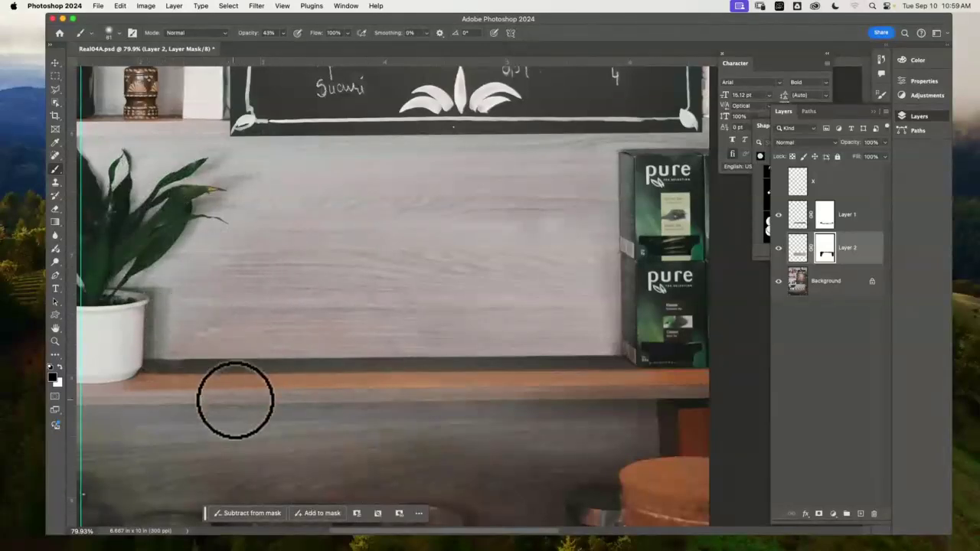
left_click(60, 367)
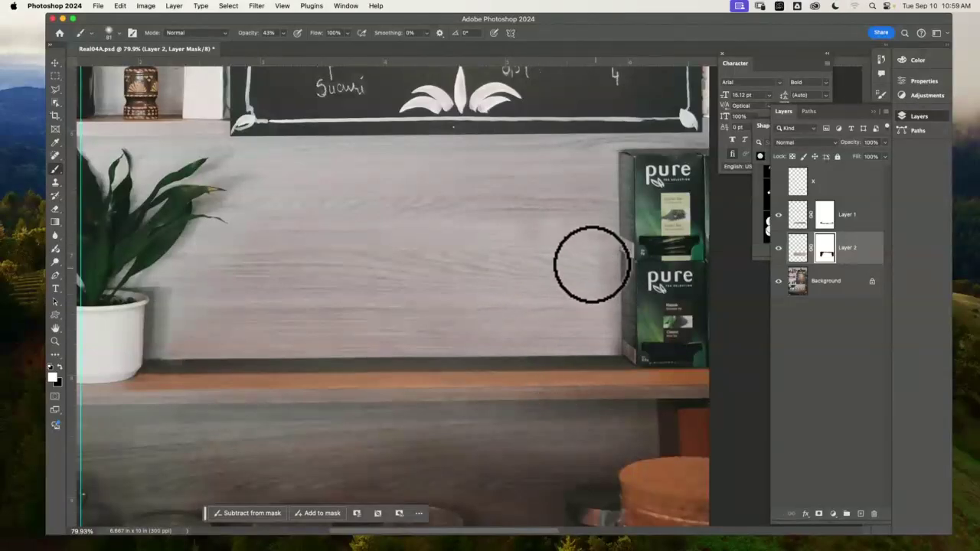
left_click(60, 367)
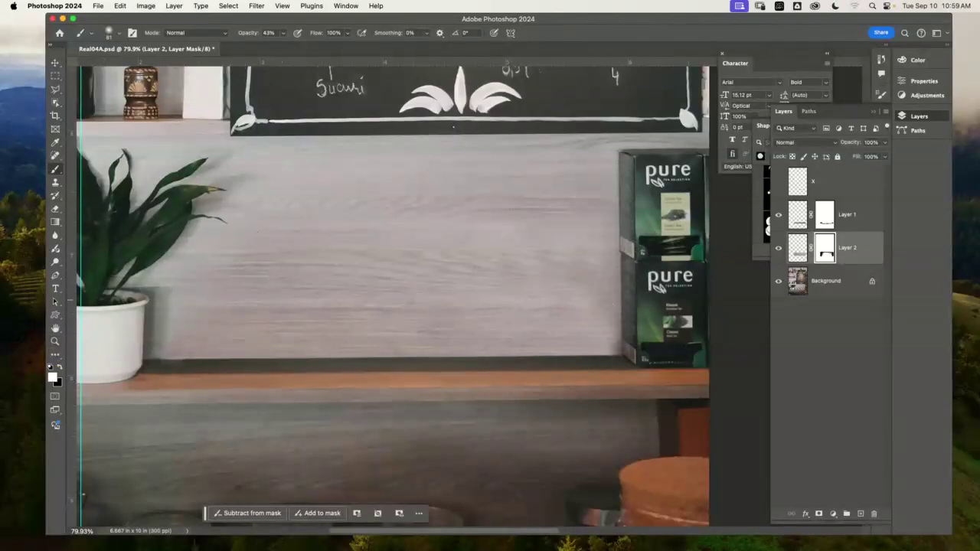
Turn off the Move tool's transform controls and take the vertical guide off the image, with the whole picture in view.
key("super+0")
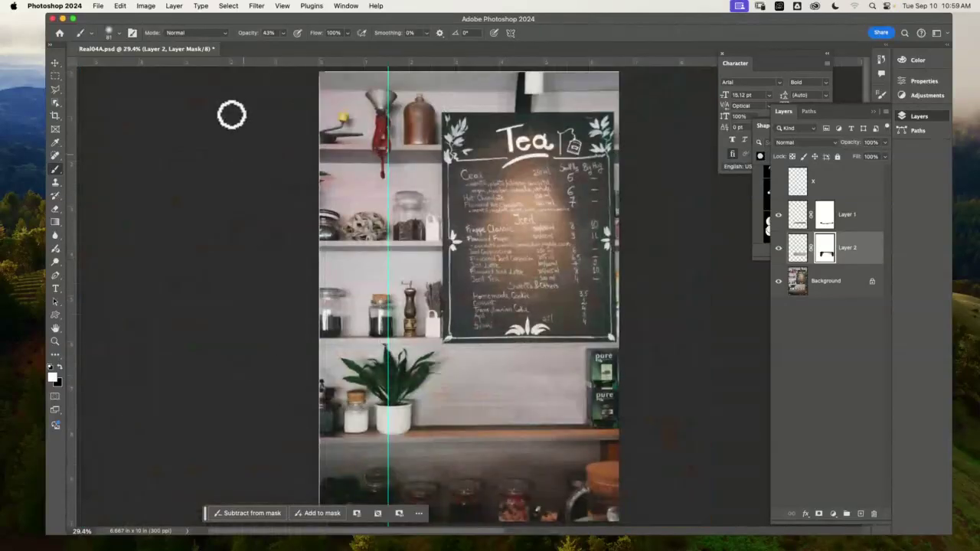
left_click(54, 63)
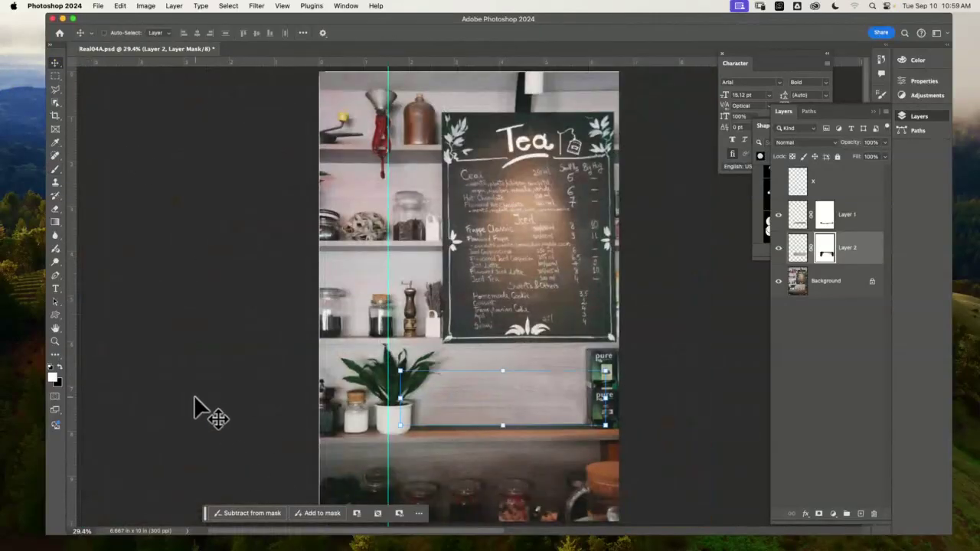
left_click_drag(627, 377, 627, 379)
left_click(323, 34)
left_click(281, 46)
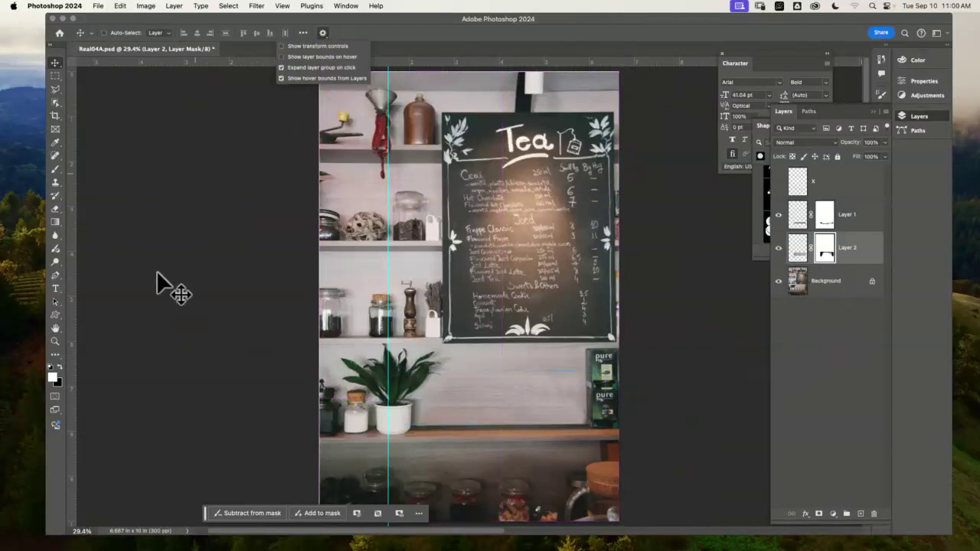
left_click(153, 314)
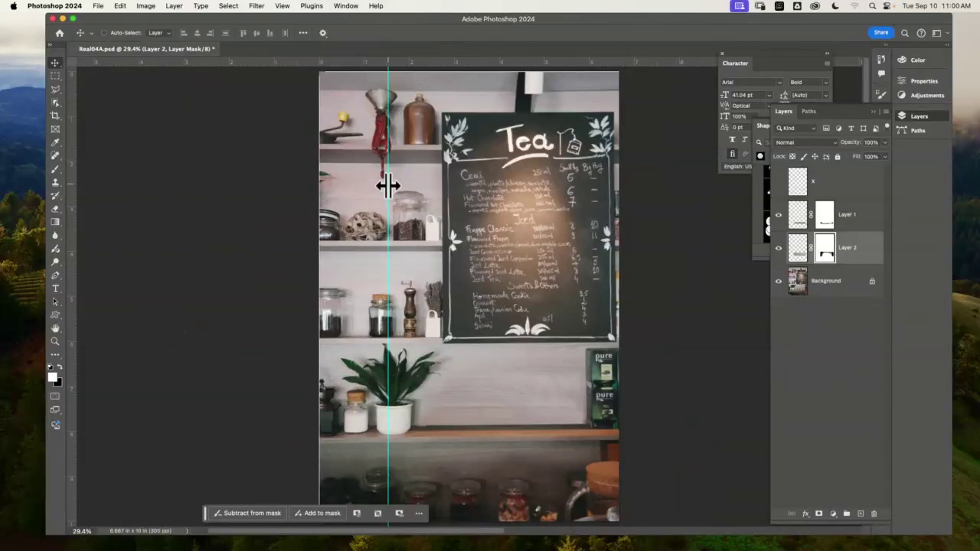
left_click_drag(388, 187, 388, 62)
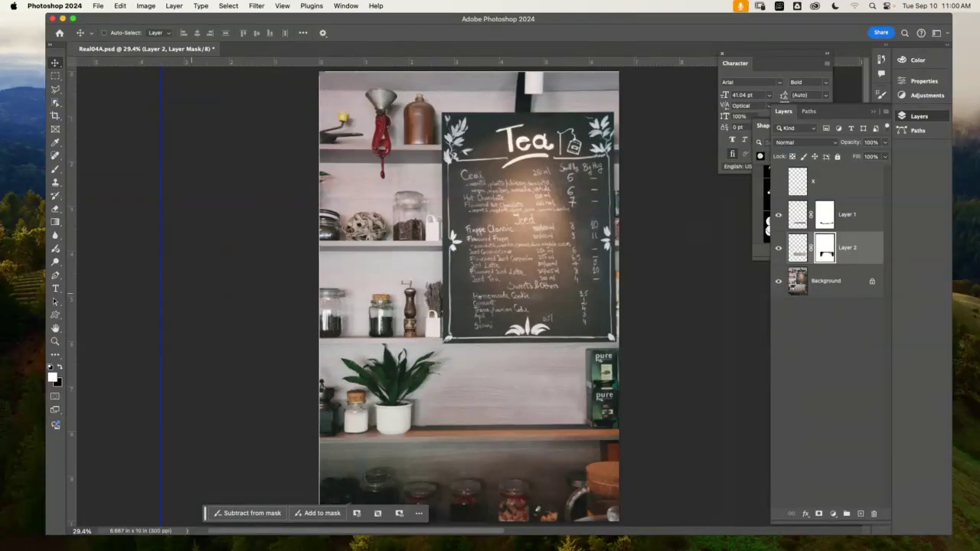
Minimize Photoshop and bring back the Chrome window holding the course content and the RealWorld04.zip Google Drive page.
left_click(62, 18)
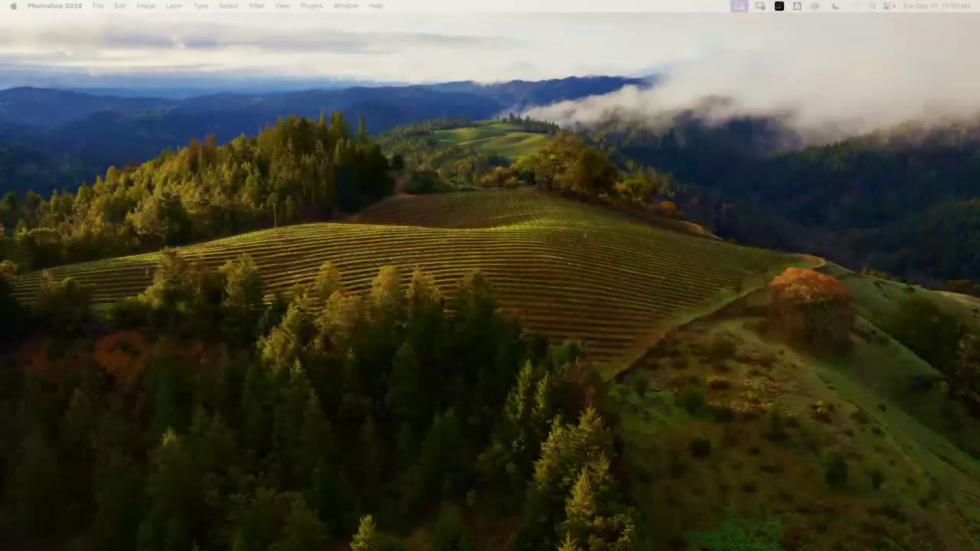
left_click(3, 356)
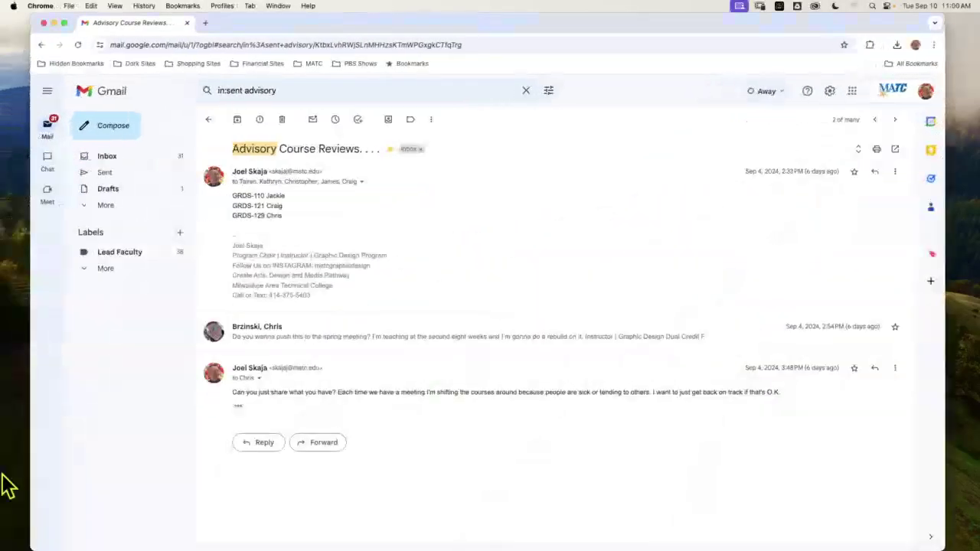
left_click(53, 23)
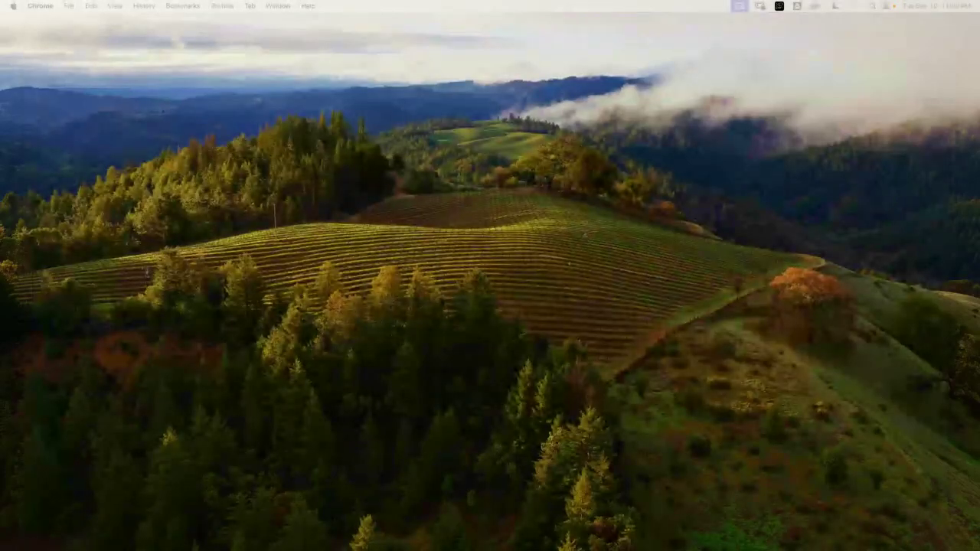
left_click(4, 359)
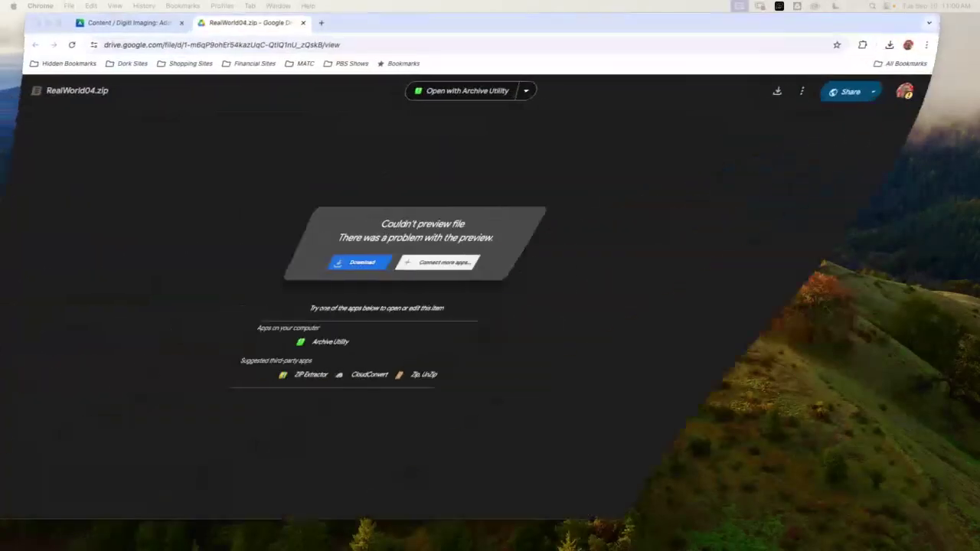